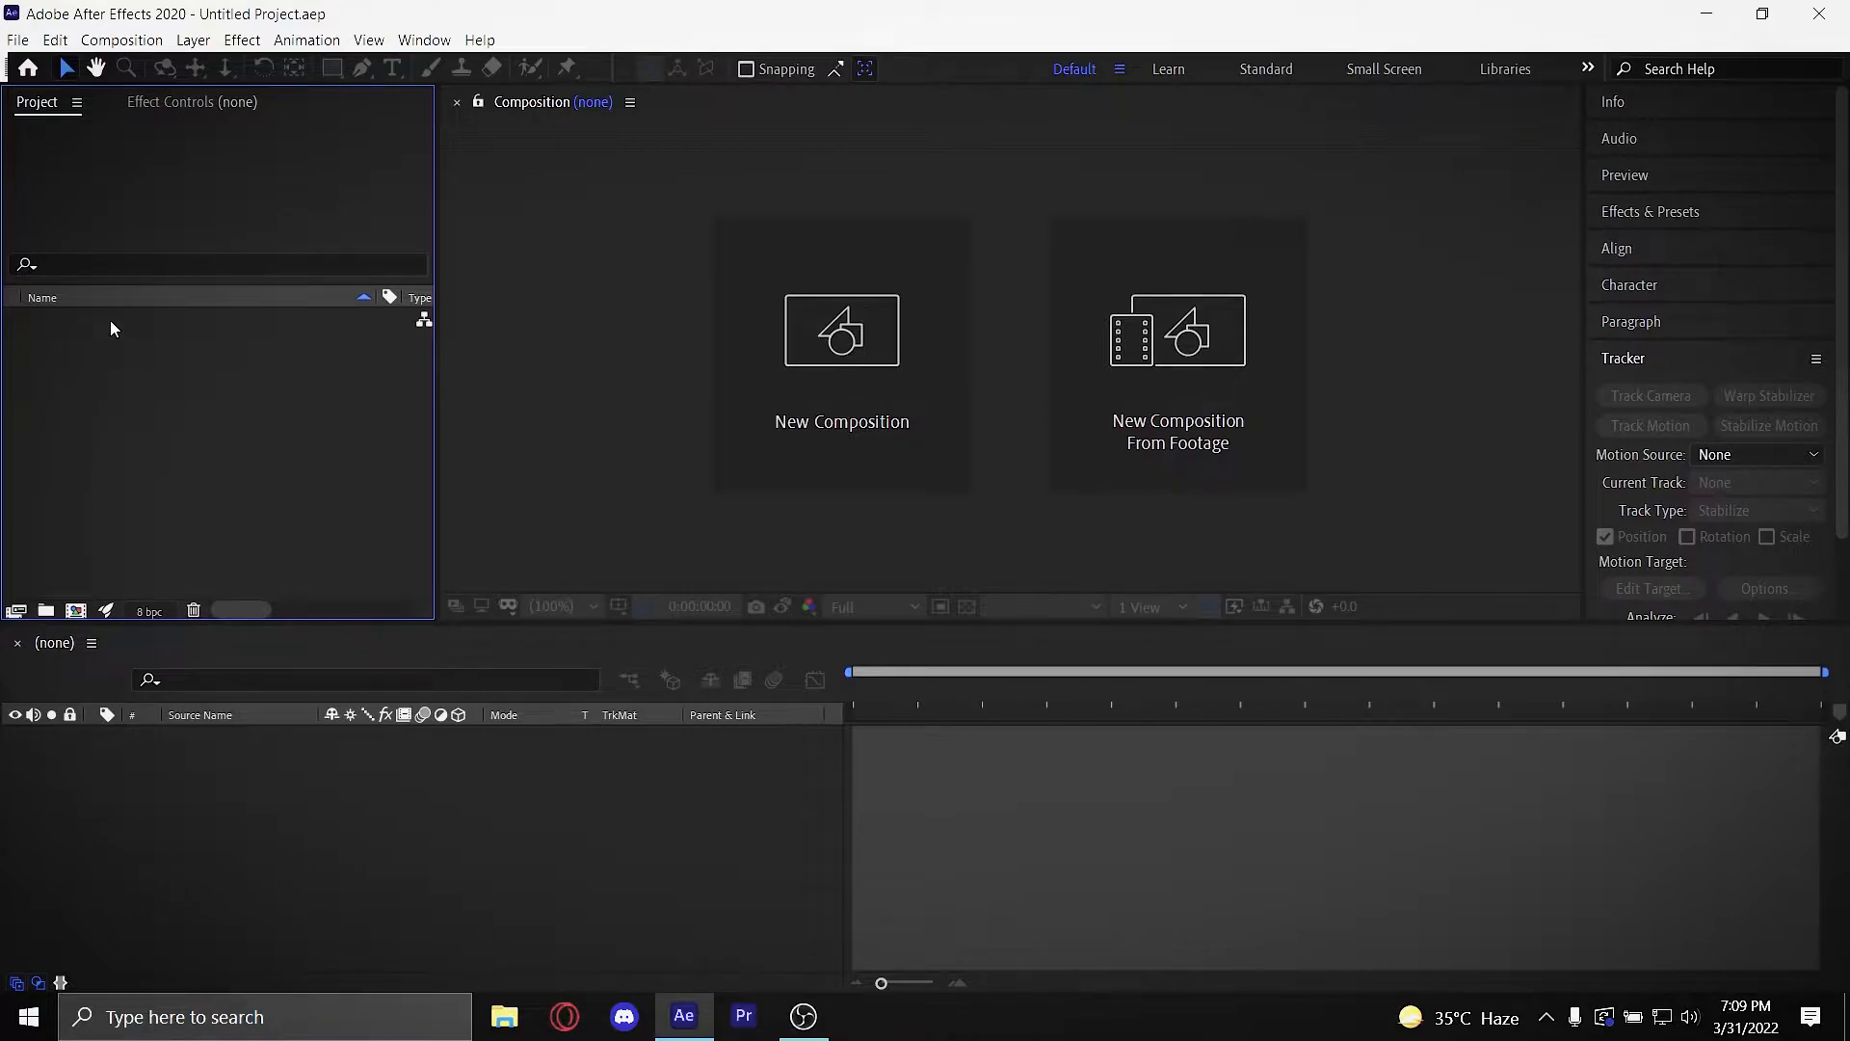
Step: Apply the Default workspace layout
{"action": "left_click", "coordinate": [160, 100]}
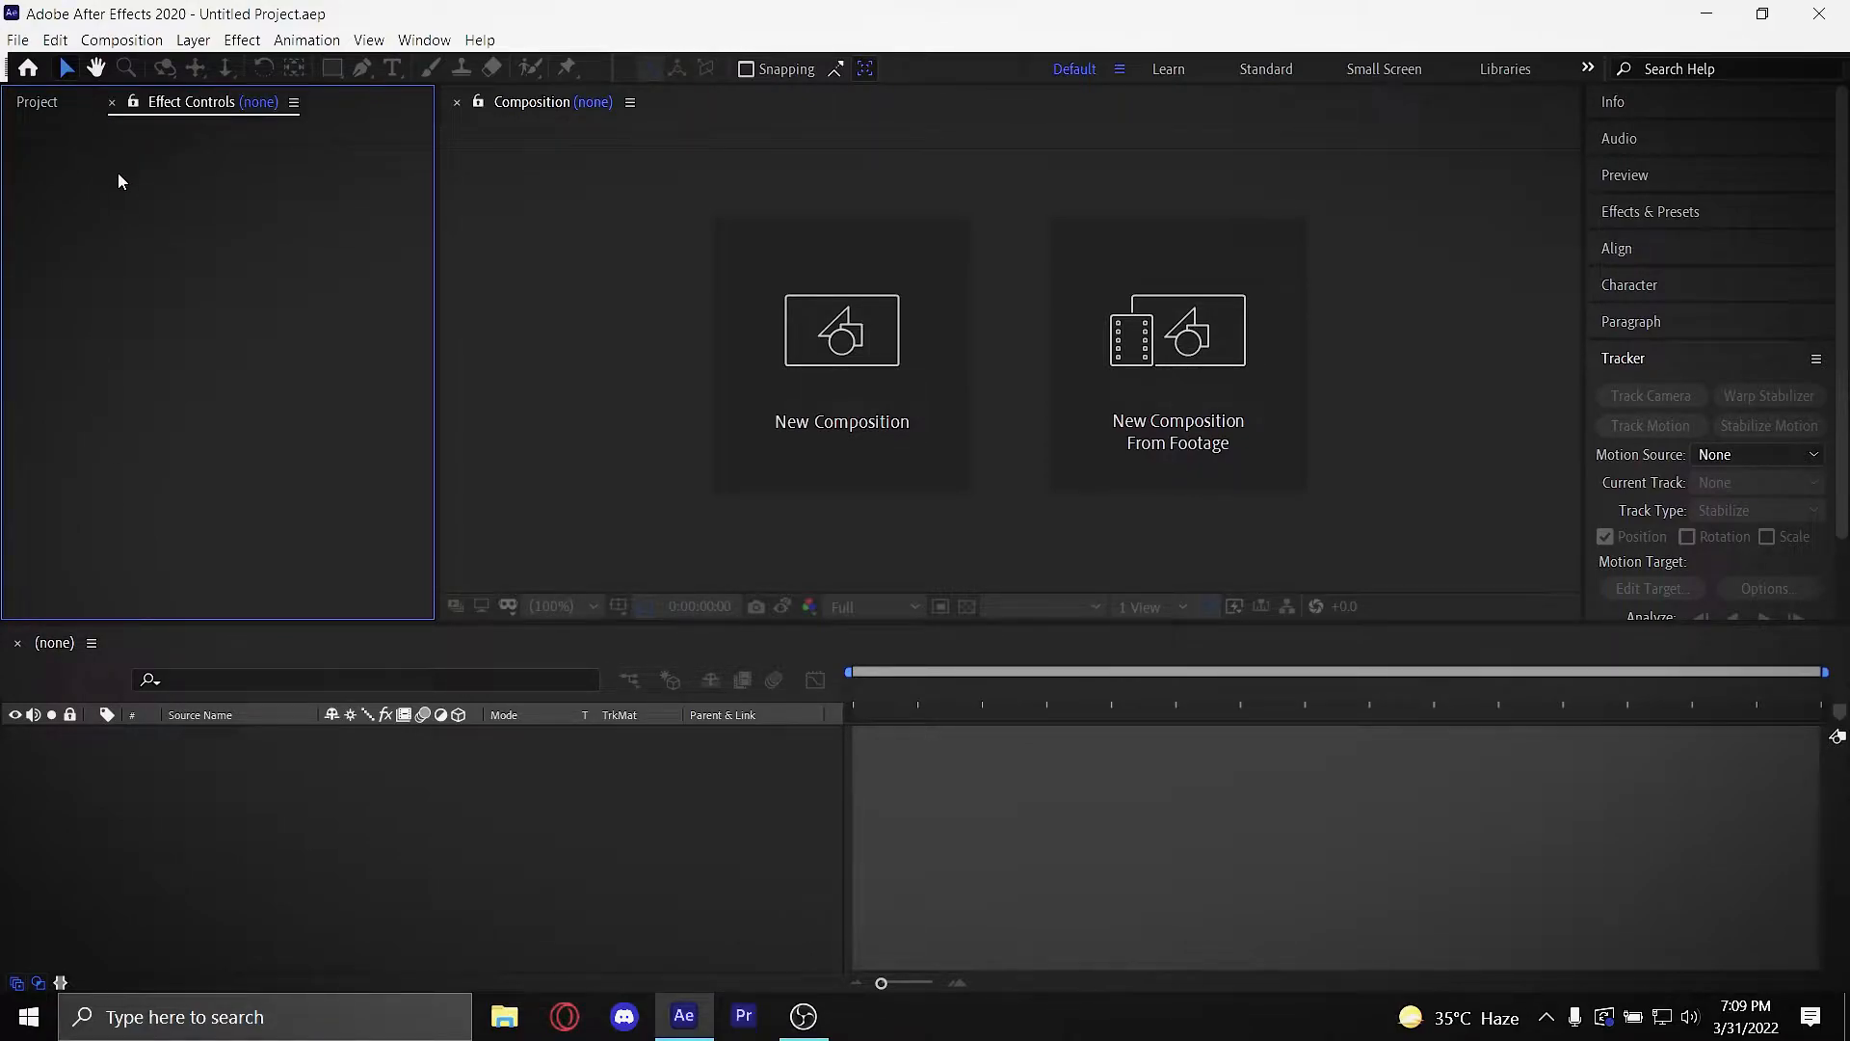
{"action": "left_click", "coordinate": [33, 103]}
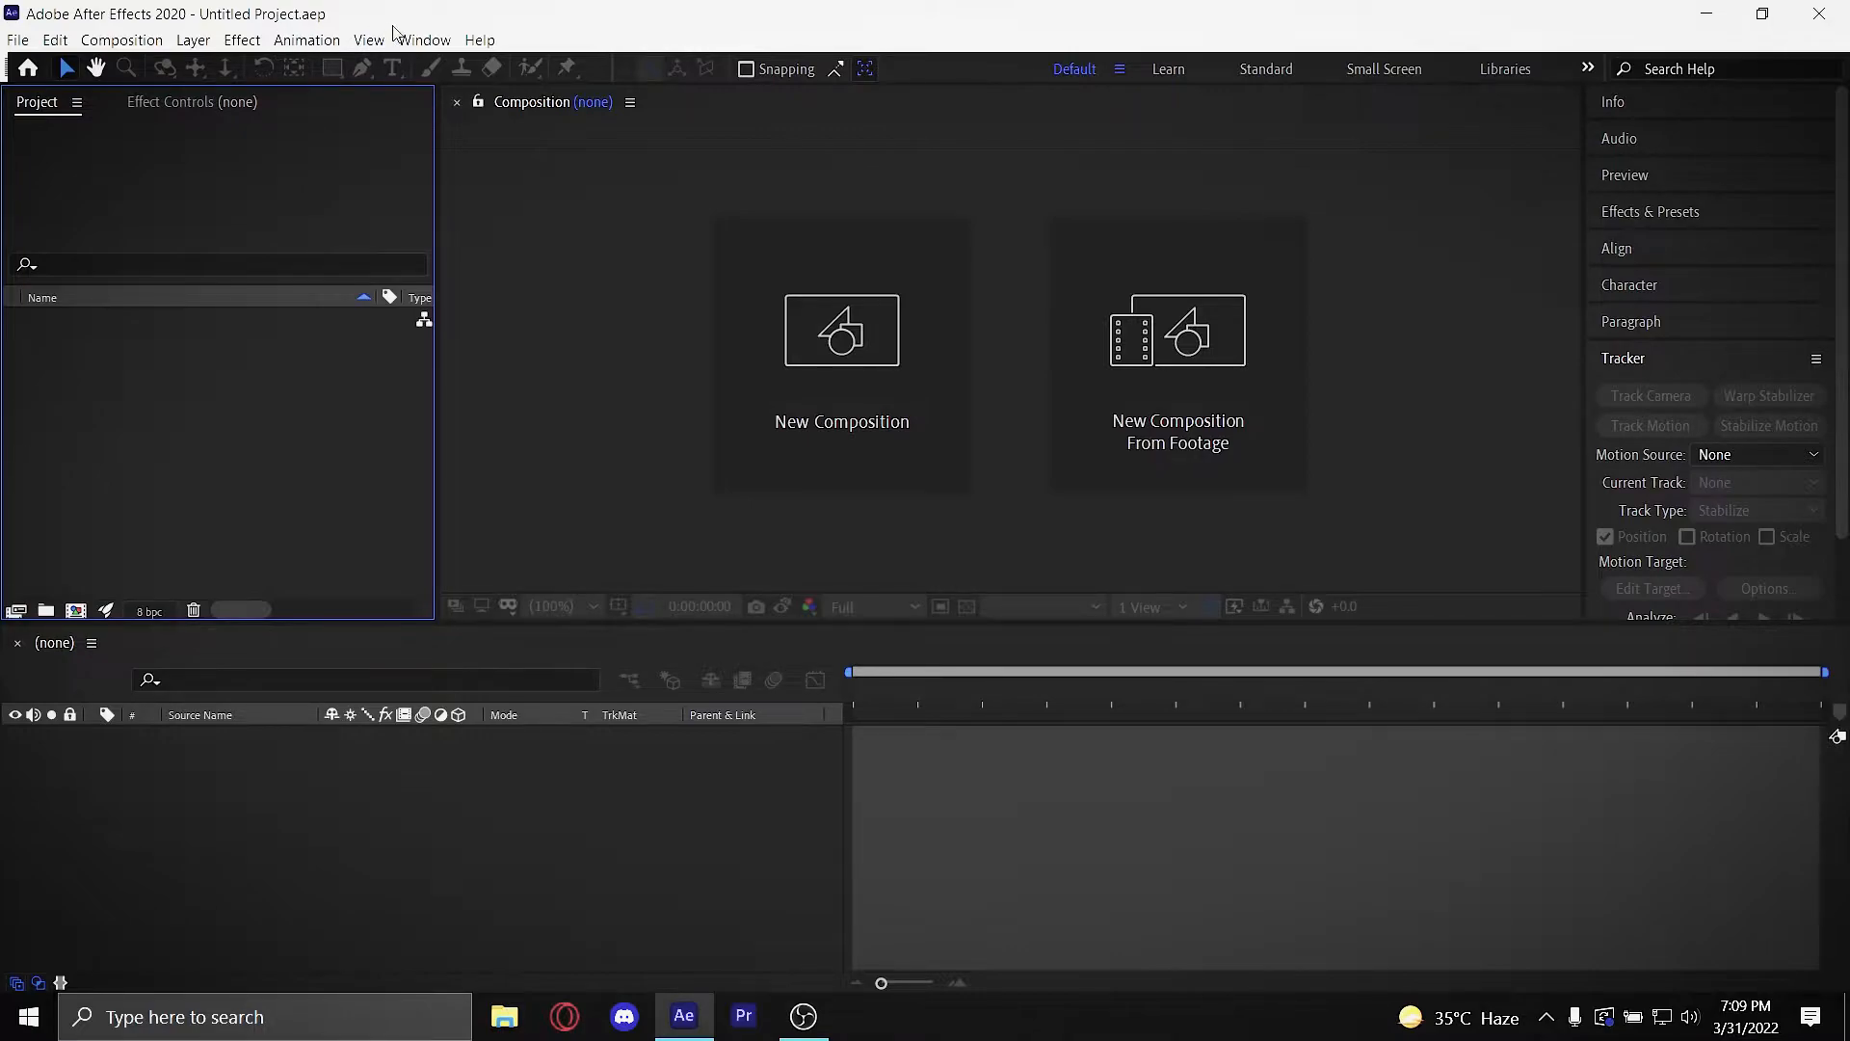
{"action": "left_click", "coordinate": [421, 39]}
{"action": "mouse_move", "coordinate": [487, 65]}
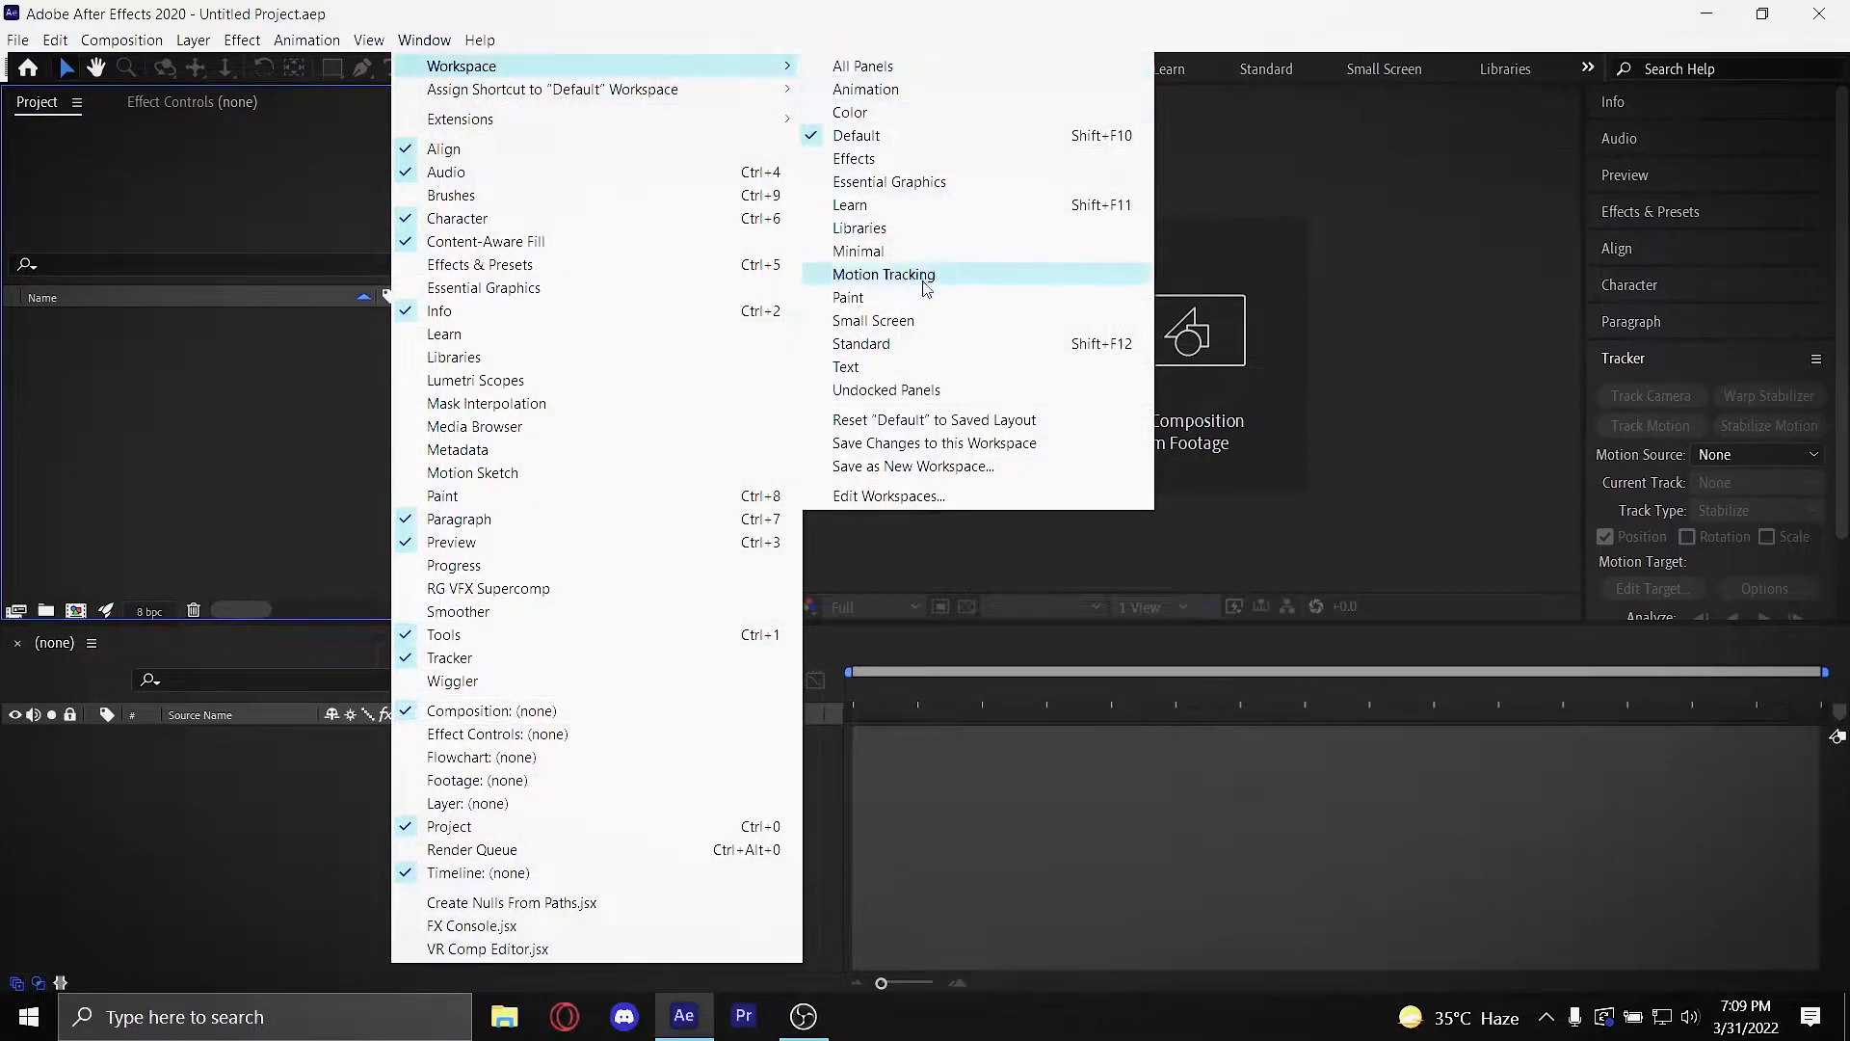
{"action": "left_click", "coordinate": [907, 143]}
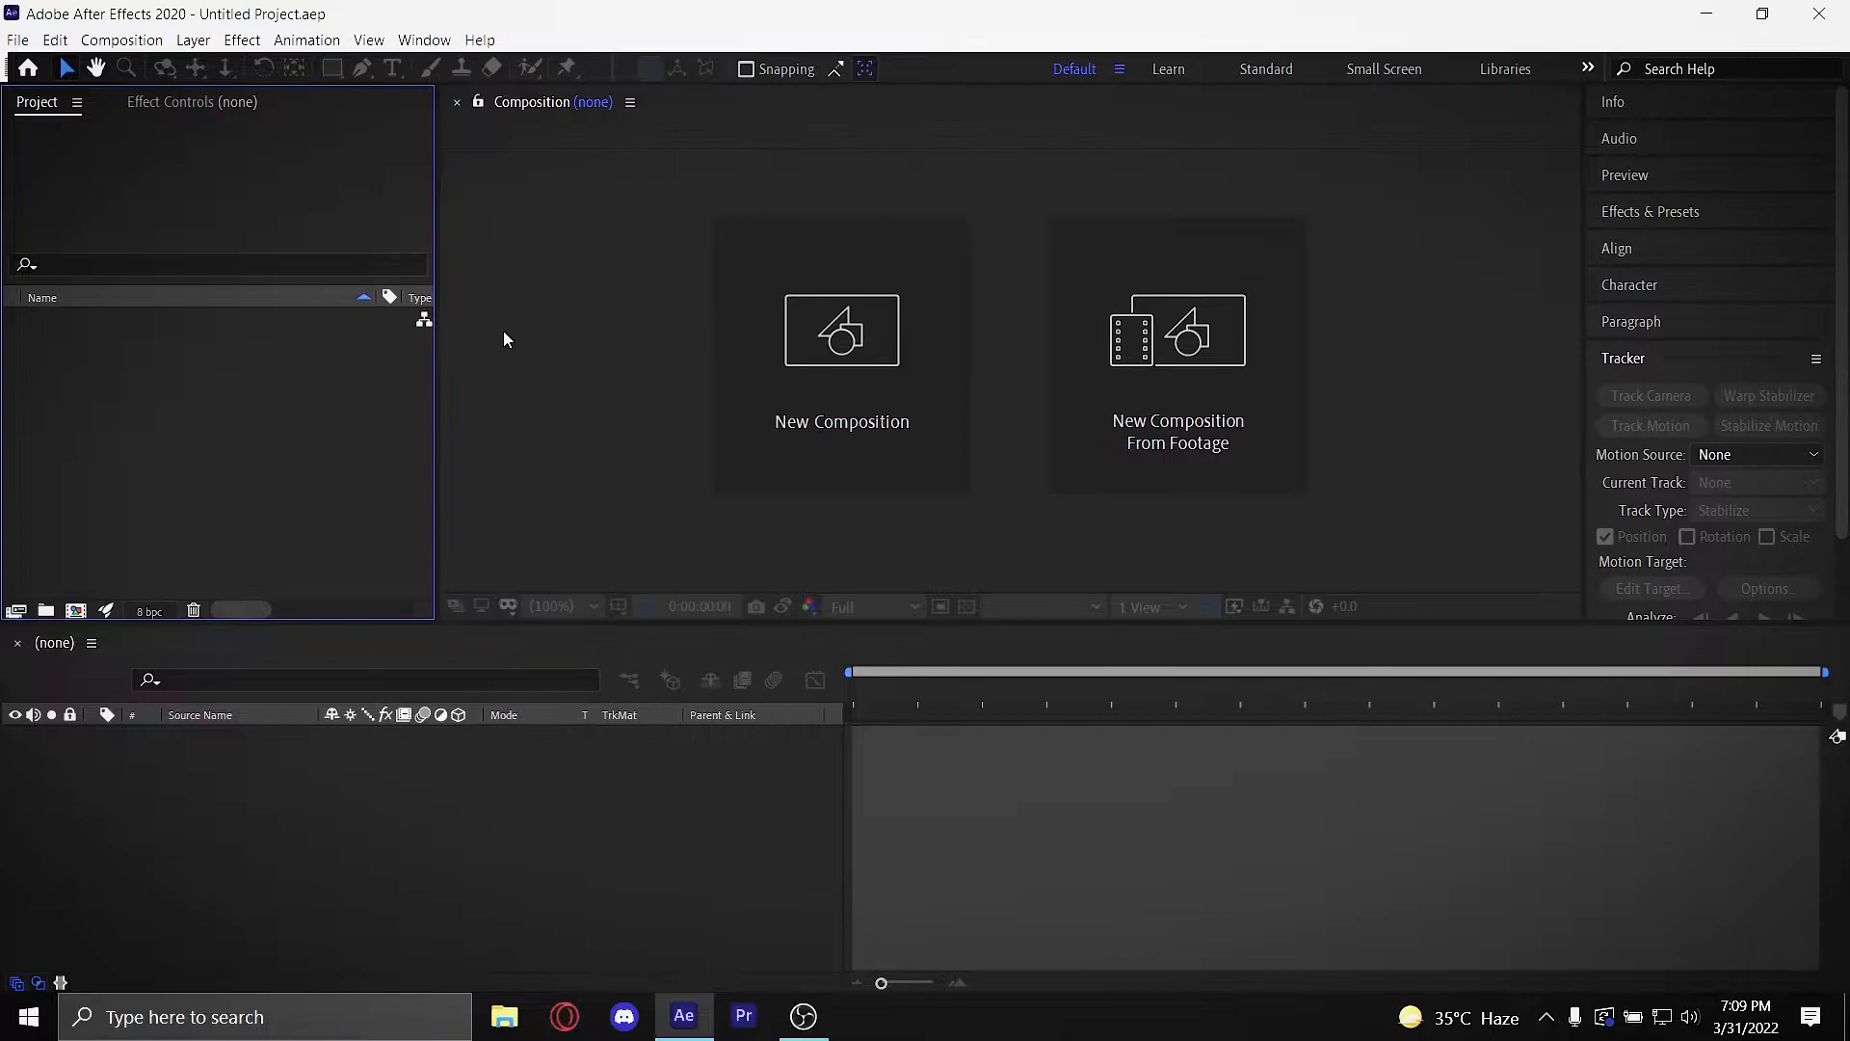
{"action": "left_click", "coordinate": [535, 491]}
{"action": "left_click", "coordinate": [442, 771]}
{"action": "left_click", "coordinate": [299, 494]}
{"action": "left_click", "coordinate": [501, 501]}
{"action": "left_click", "coordinate": [414, 786]}
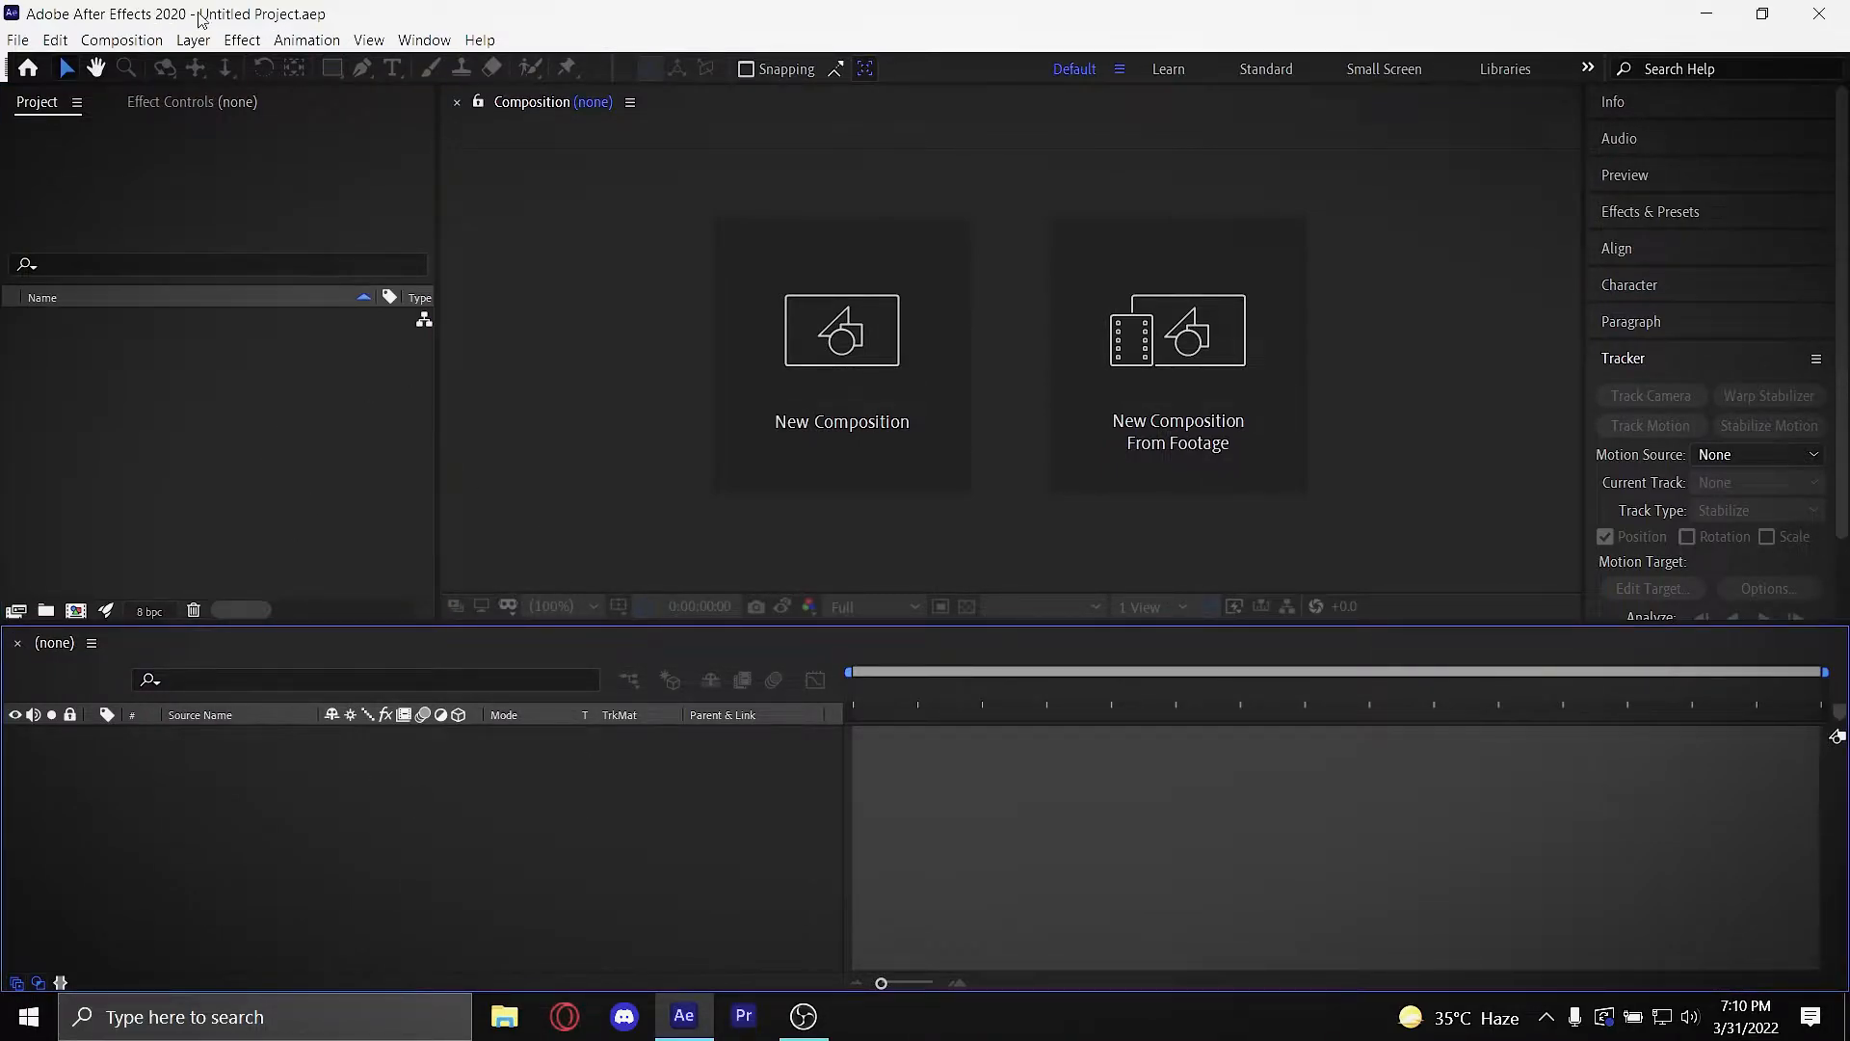
{"action": "left_click", "coordinate": [58, 386]}
{"action": "left_click", "coordinate": [463, 497]}
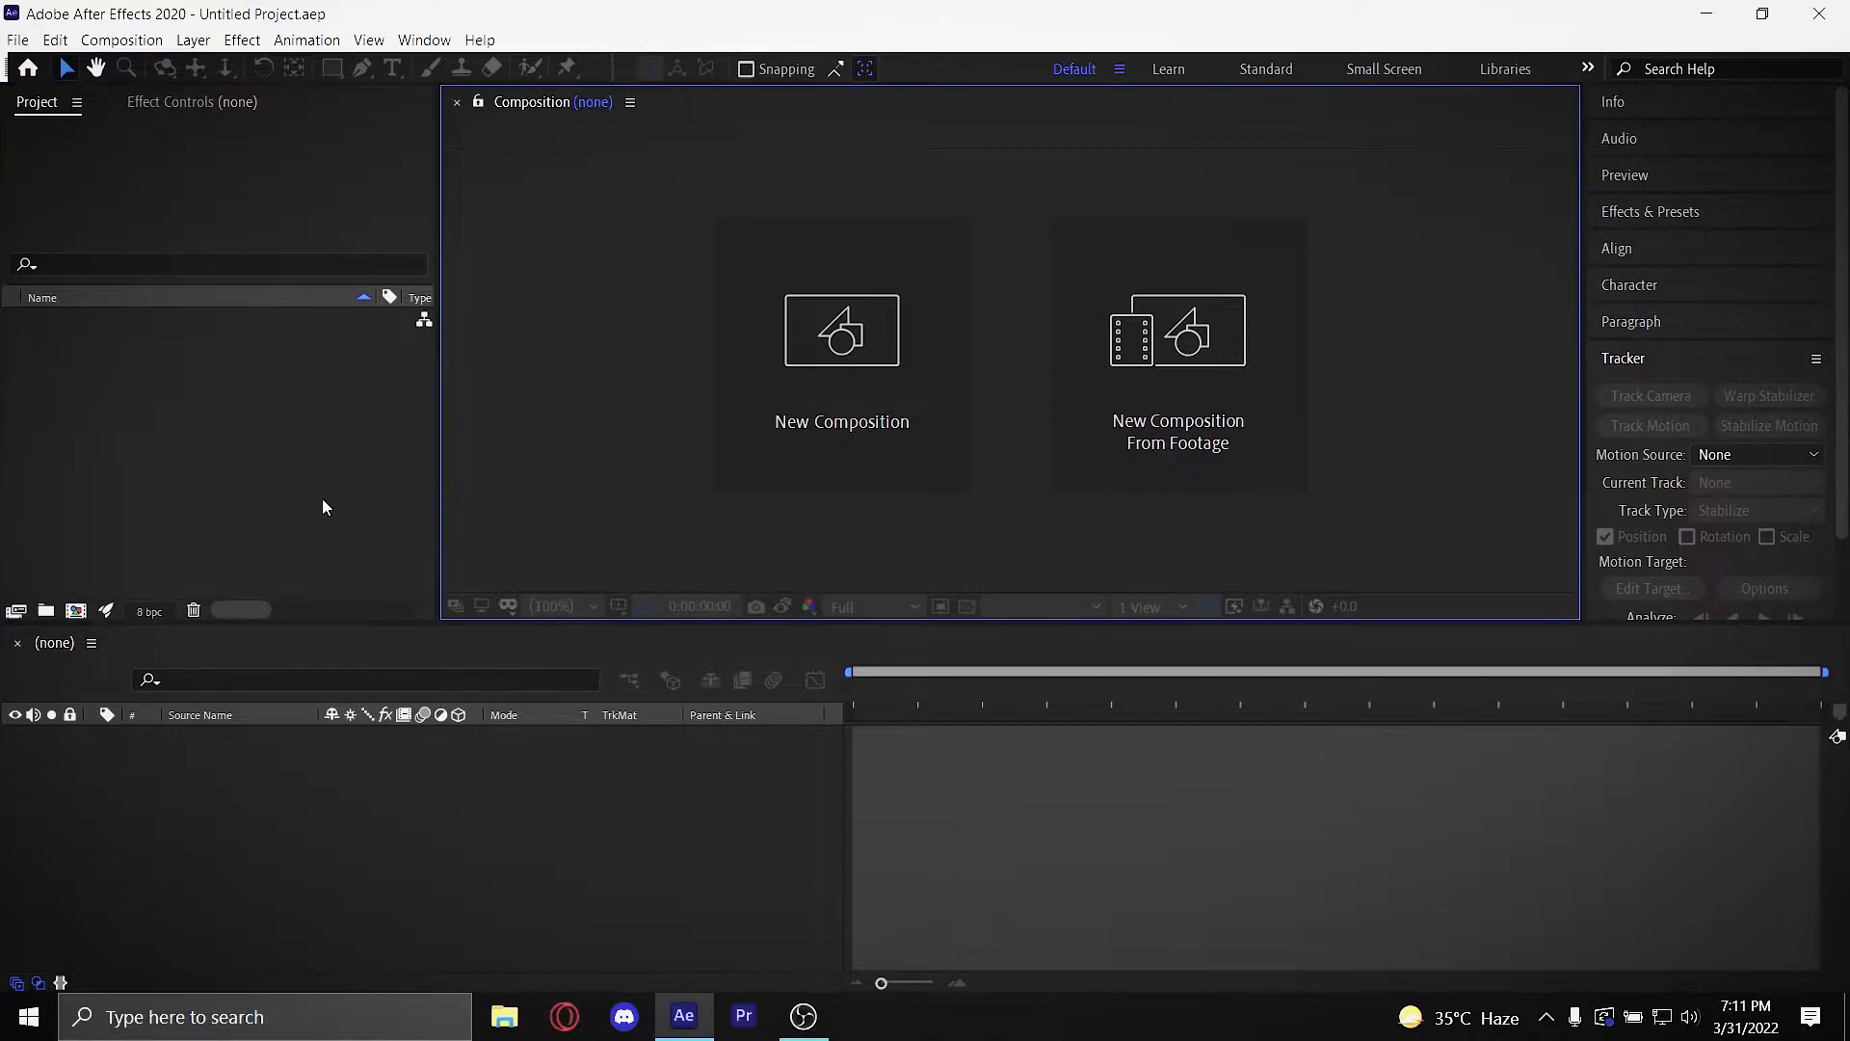
{"action": "left_click", "coordinate": [135, 354]}
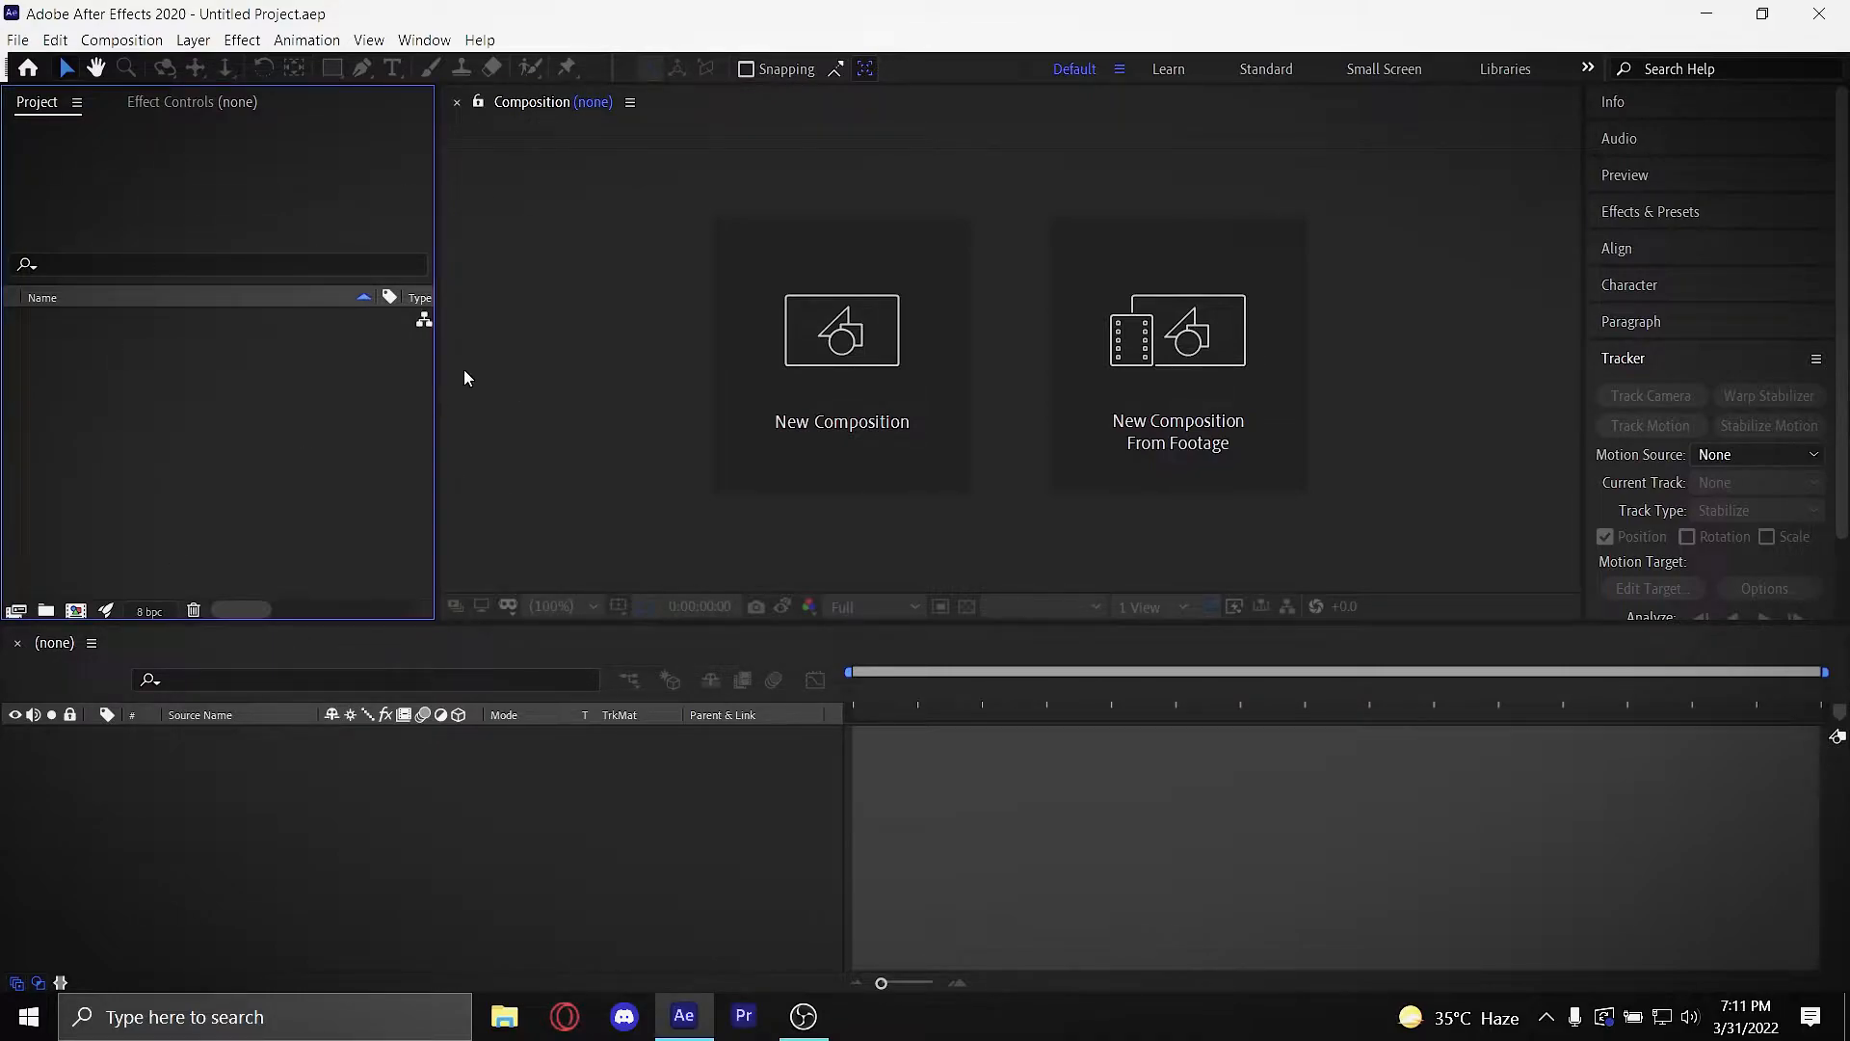
{"action": "right_click", "coordinate": [225, 415]}
{"action": "mouse_move", "coordinate": [243, 525]}
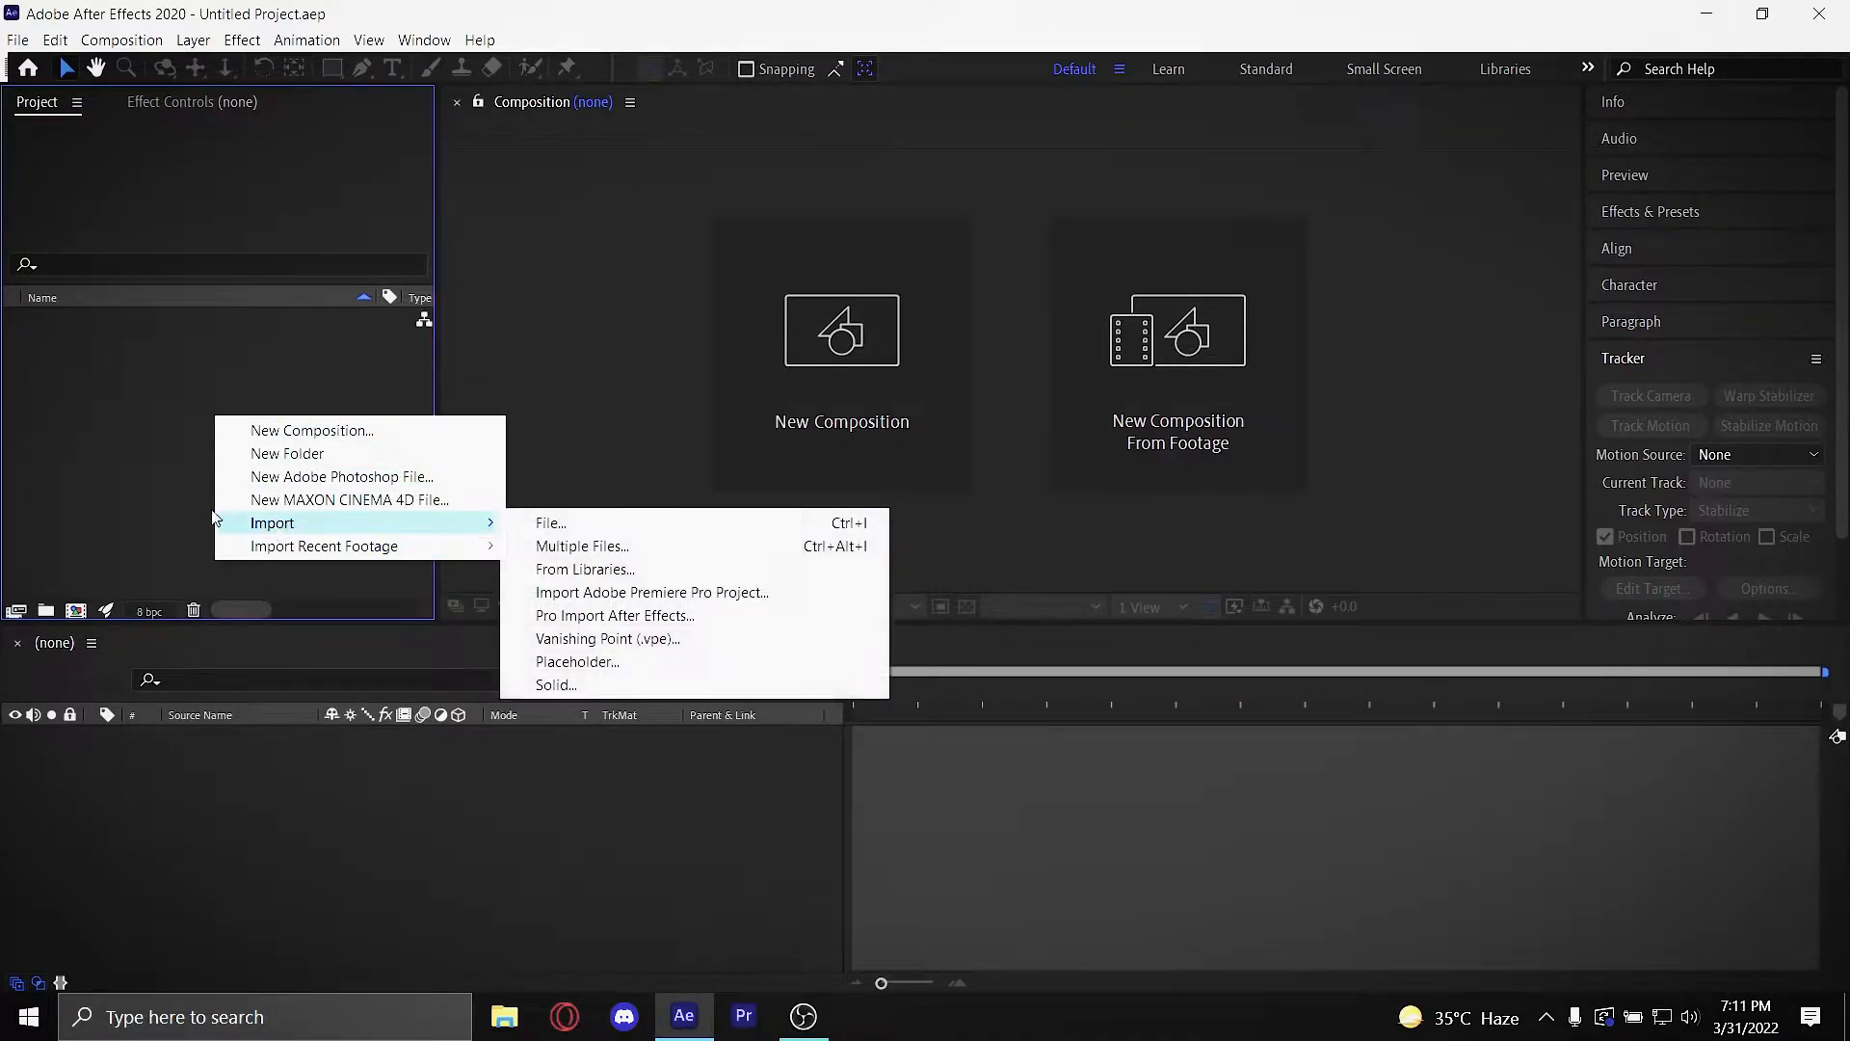
{"action": "left_click", "coordinate": [73, 399]}
{"action": "left_click", "coordinate": [471, 375]}
{"action": "left_click", "coordinate": [173, 331]}
{"action": "left_click", "coordinate": [77, 103]}
{"action": "left_click", "coordinate": [40, 130]}
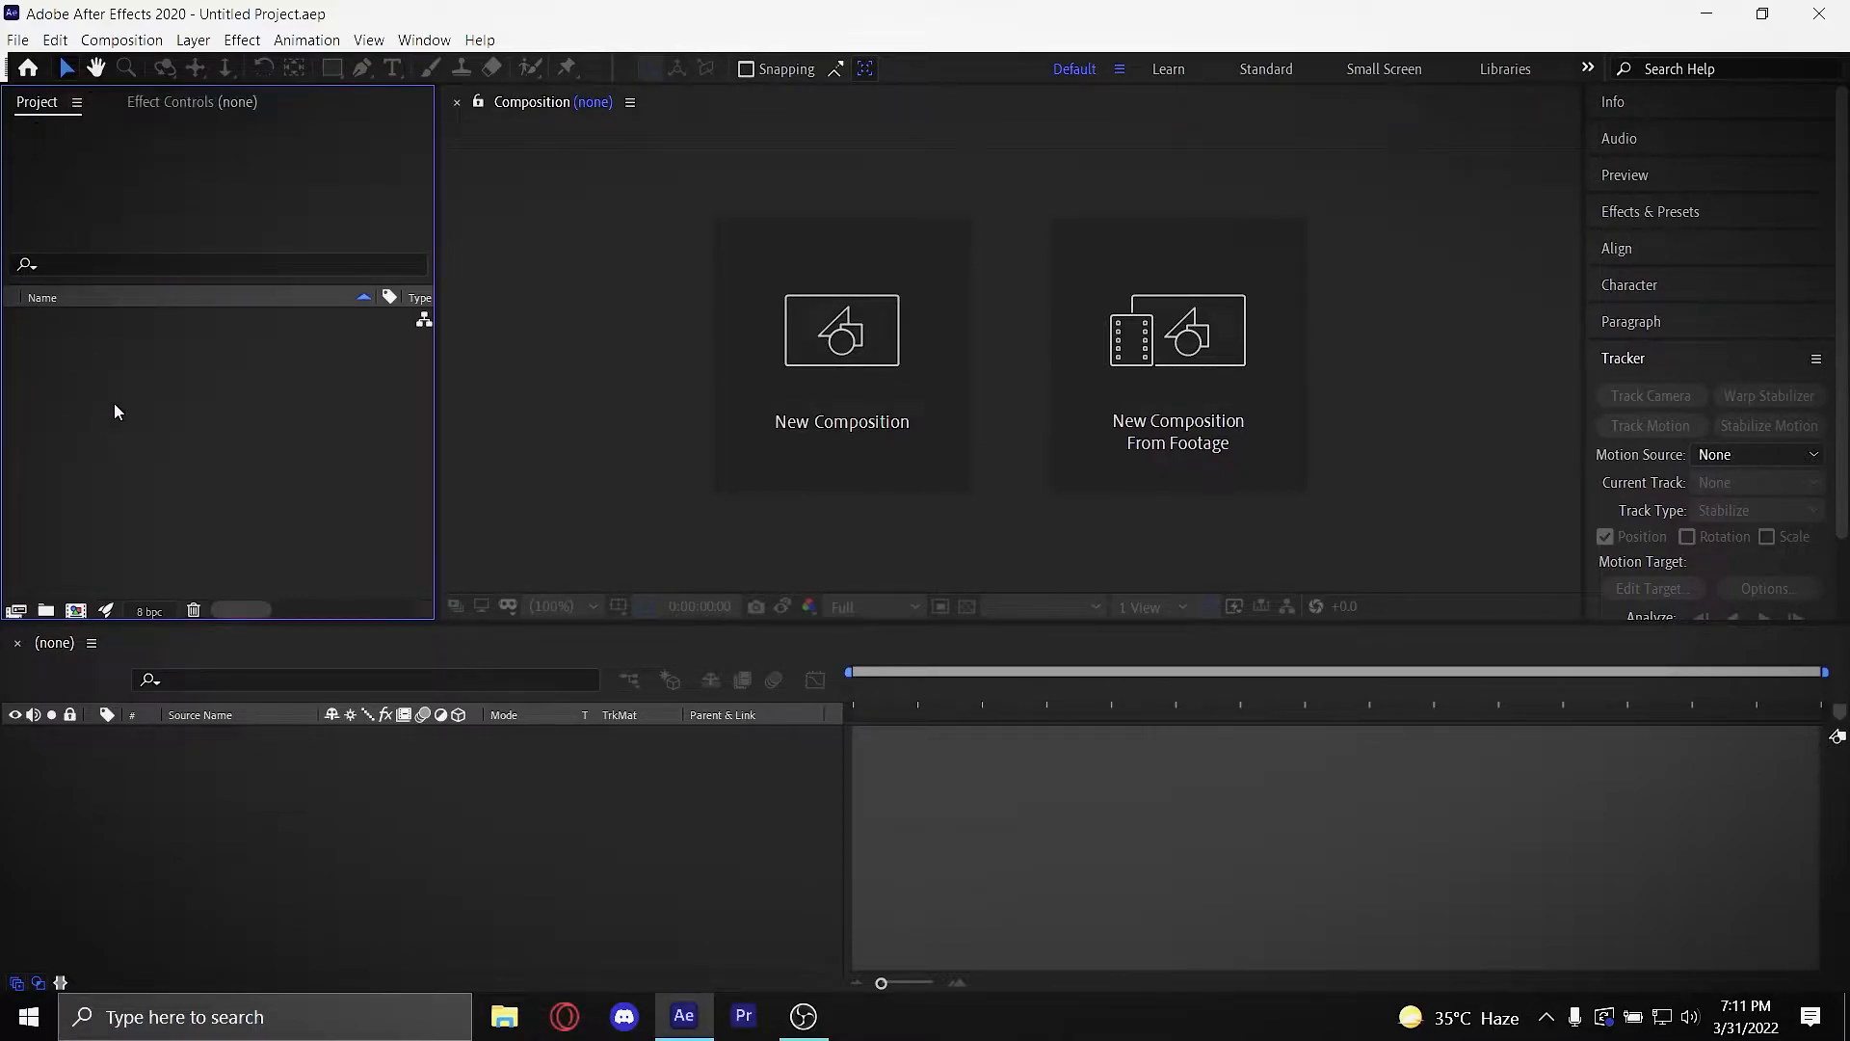
Step: Import the Pexels MP4 clip numbered 8745991 from the Desktop folder into the project as footage
{"action": "right_click", "coordinate": [187, 424]}
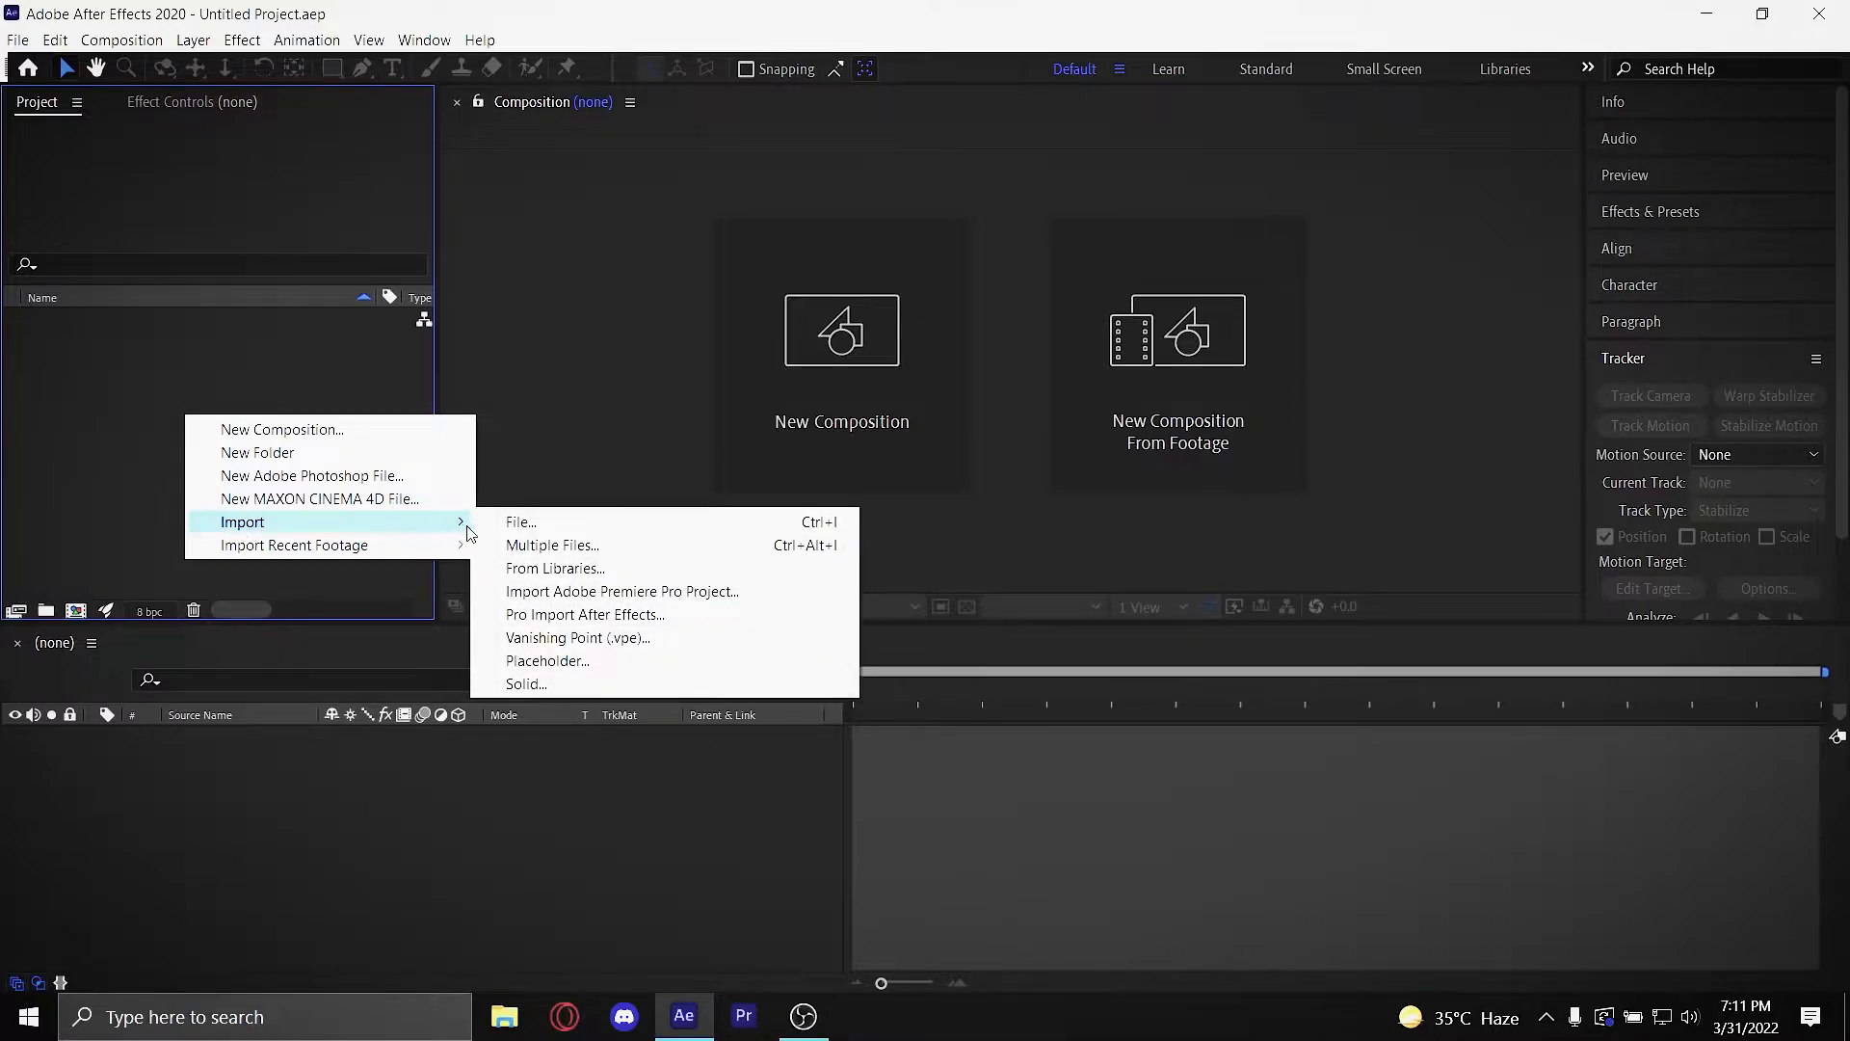
{"action": "left_click", "coordinate": [490, 522]}
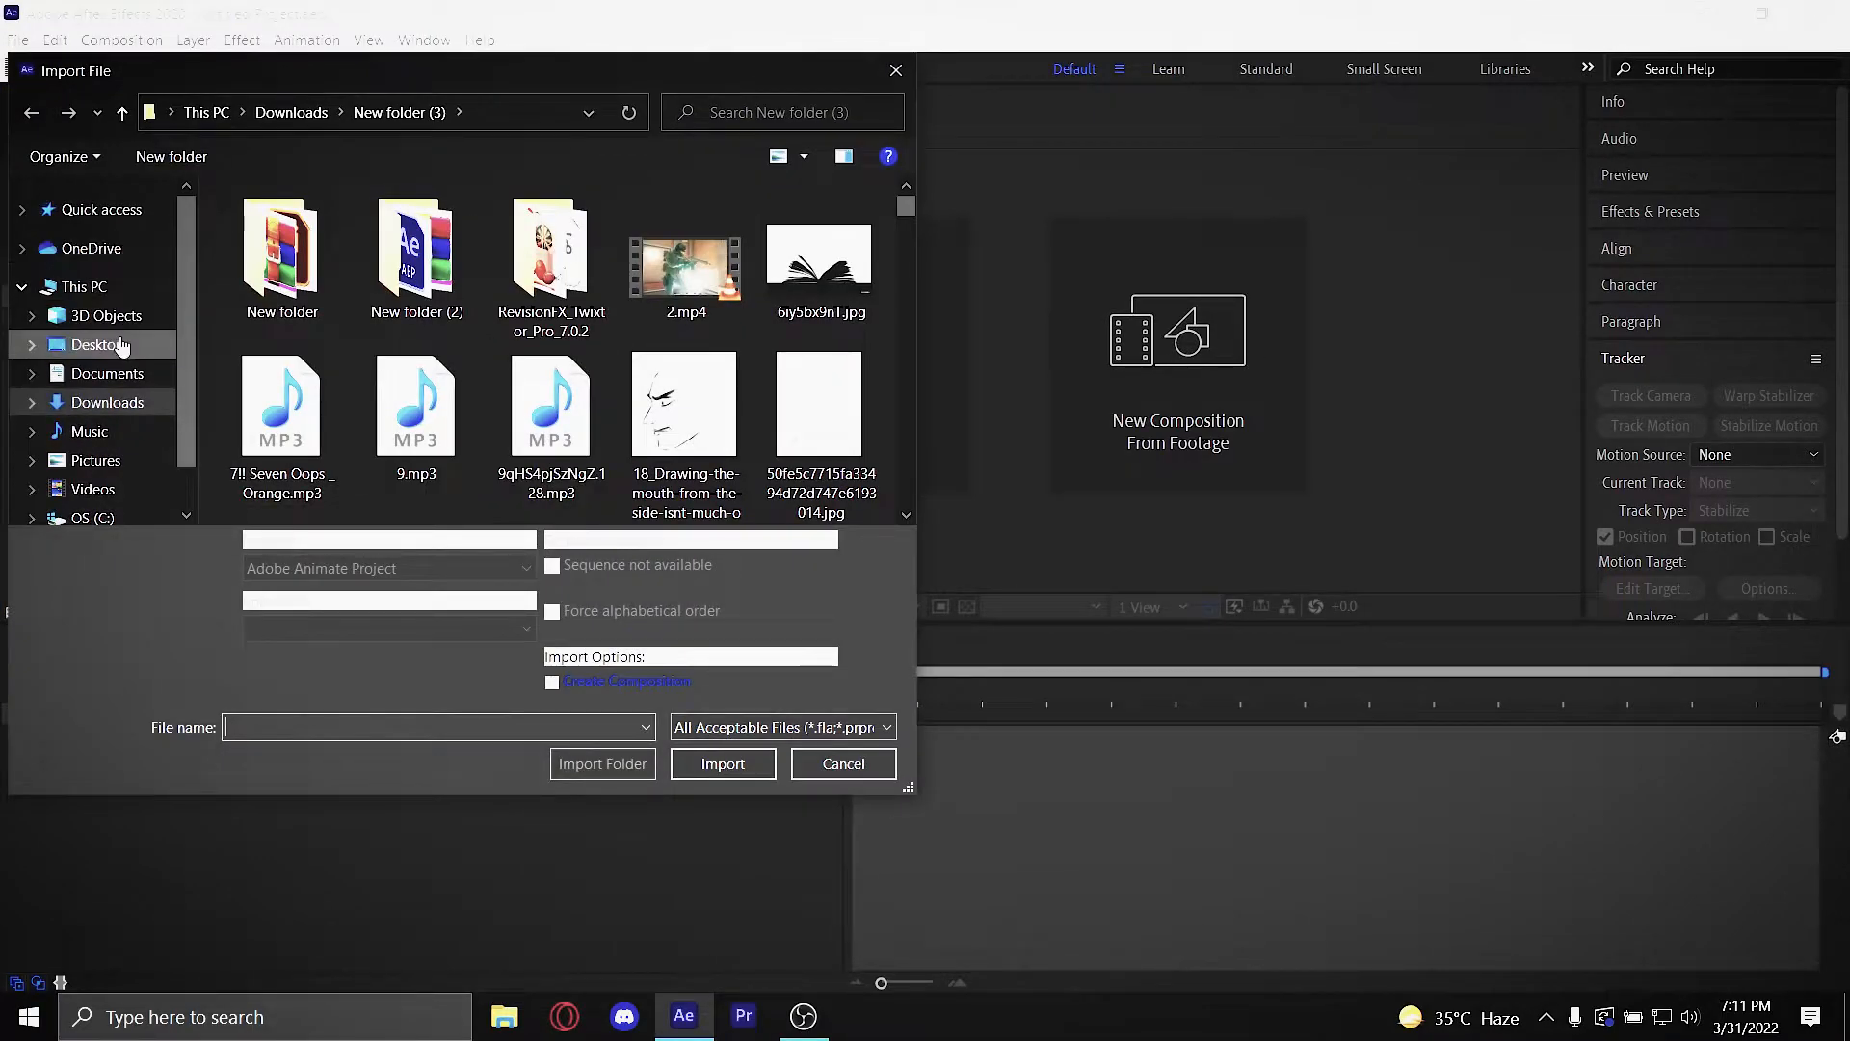
{"action": "left_click", "coordinate": [97, 345]}
{"action": "scroll", "coordinate": [525, 362], "scroll_direction": "down", "scroll_amount": 10}
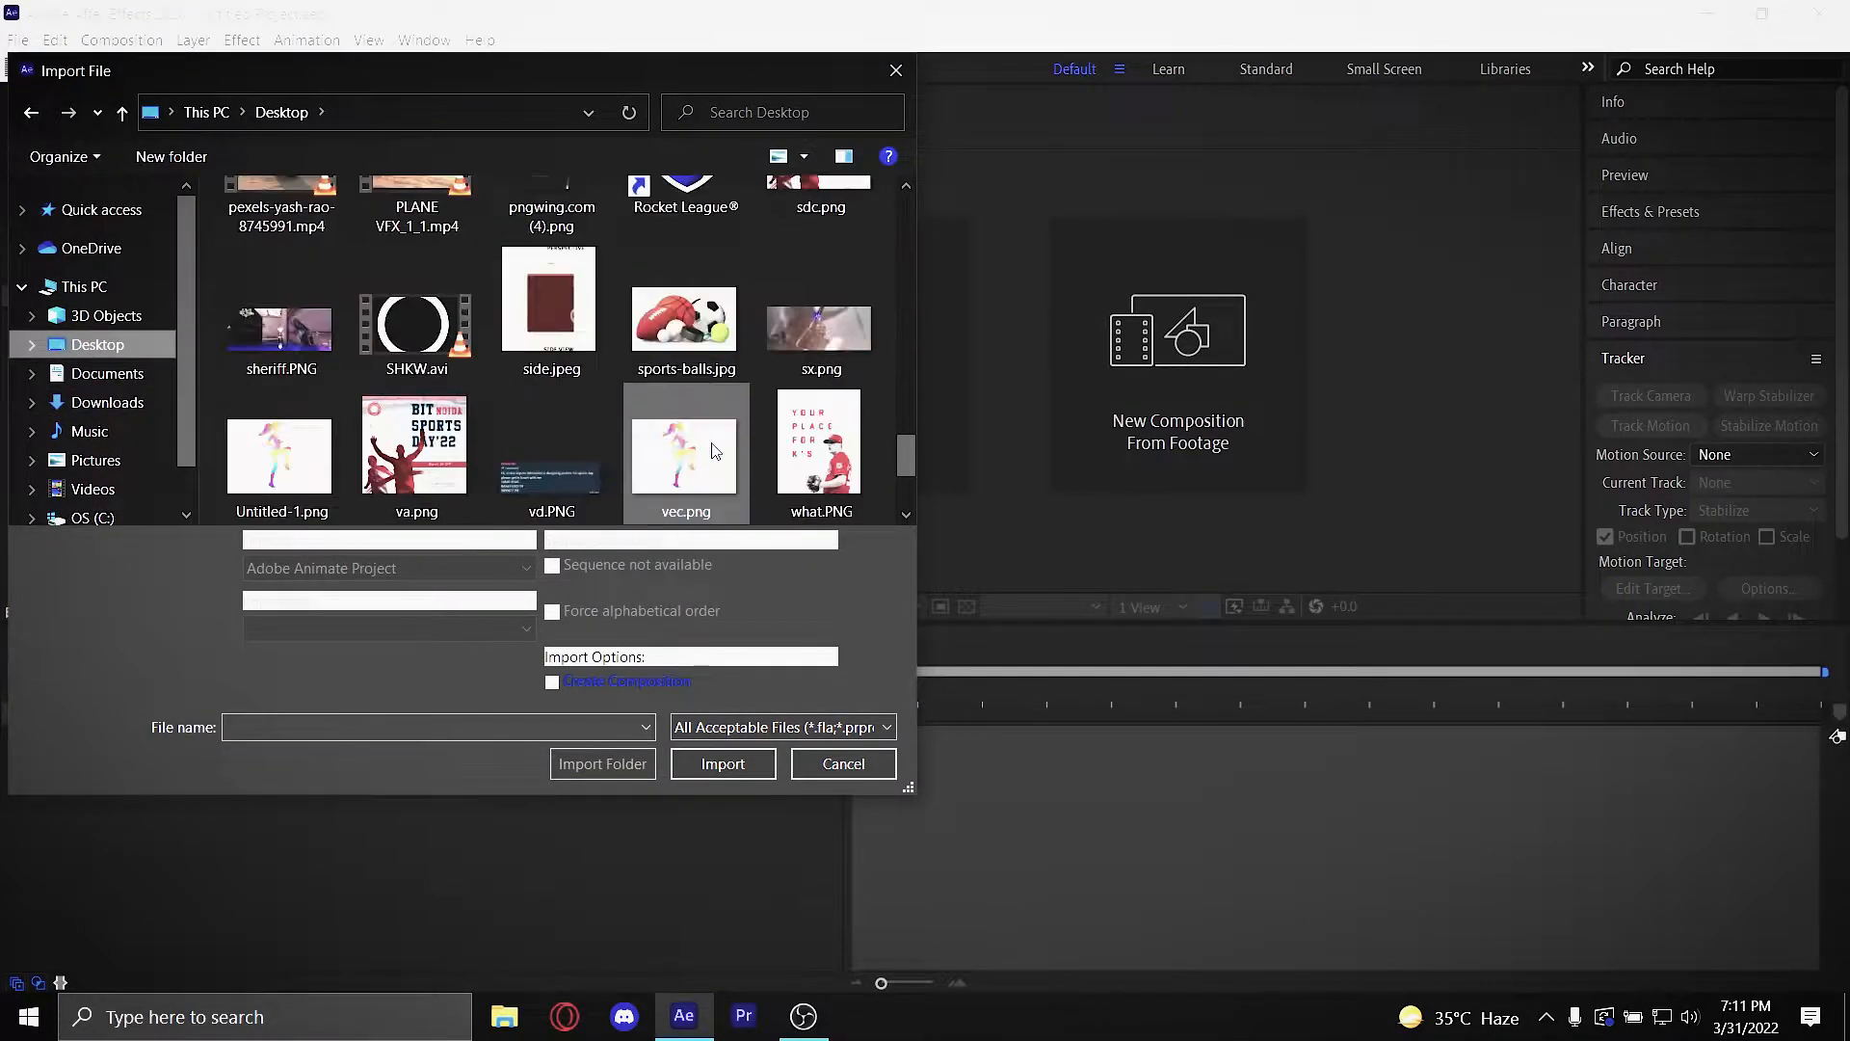
{"action": "scroll", "coordinate": [708, 443], "scroll_direction": "down", "scroll_amount": 2}
{"action": "scroll", "coordinate": [569, 472], "scroll_direction": "up", "scroll_amount": 3}
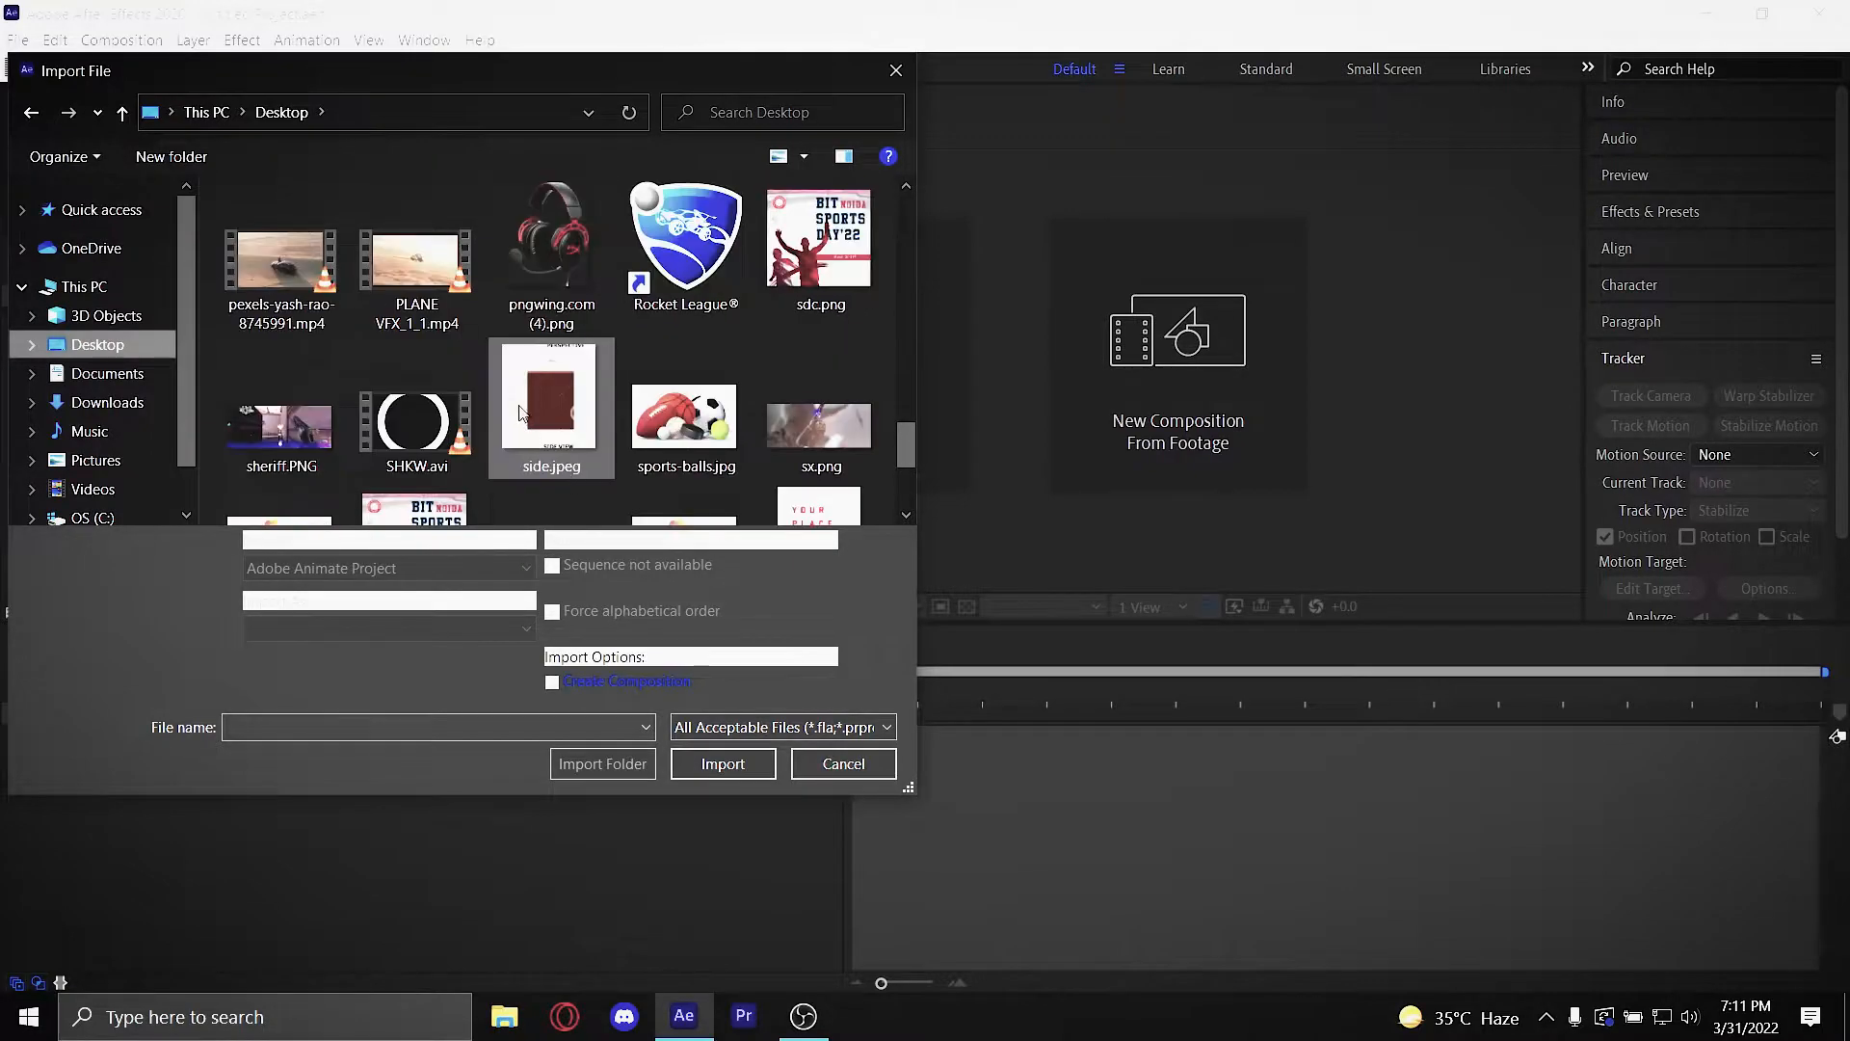
{"action": "left_click", "coordinate": [281, 258]}
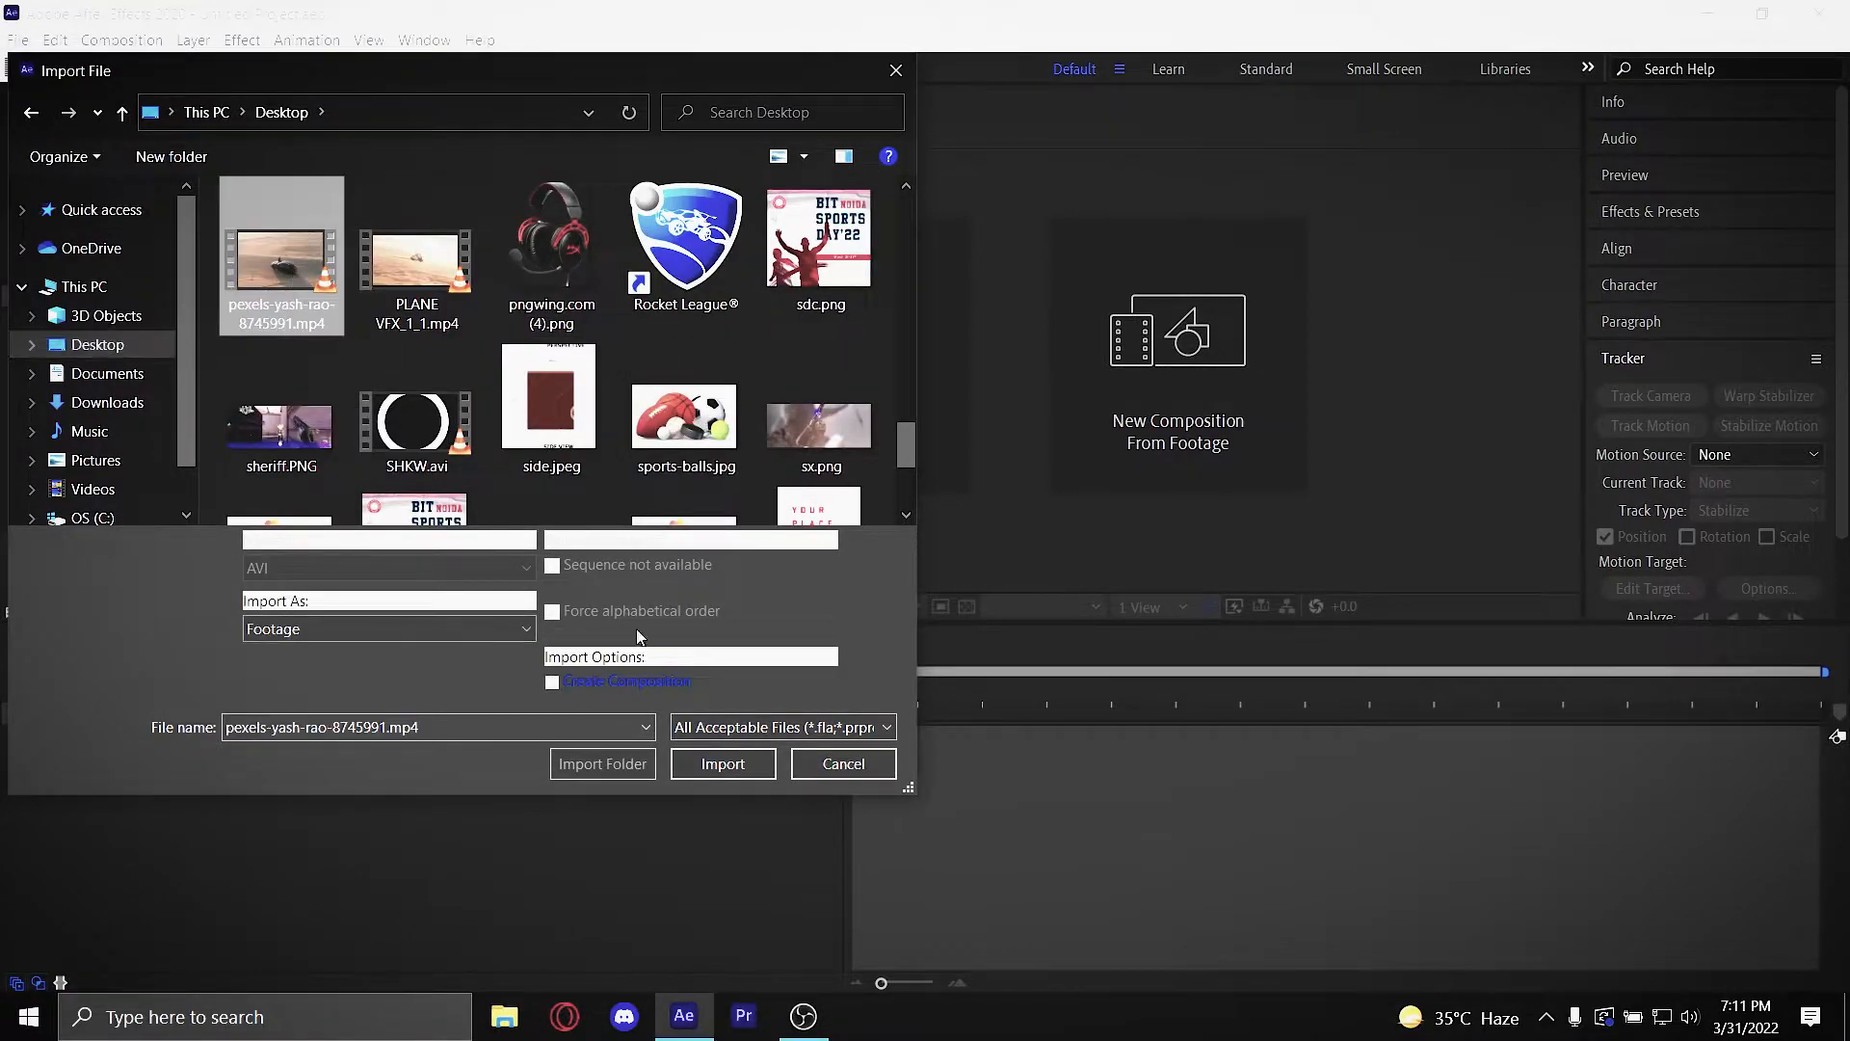
{"action": "left_click", "coordinate": [723, 763]}
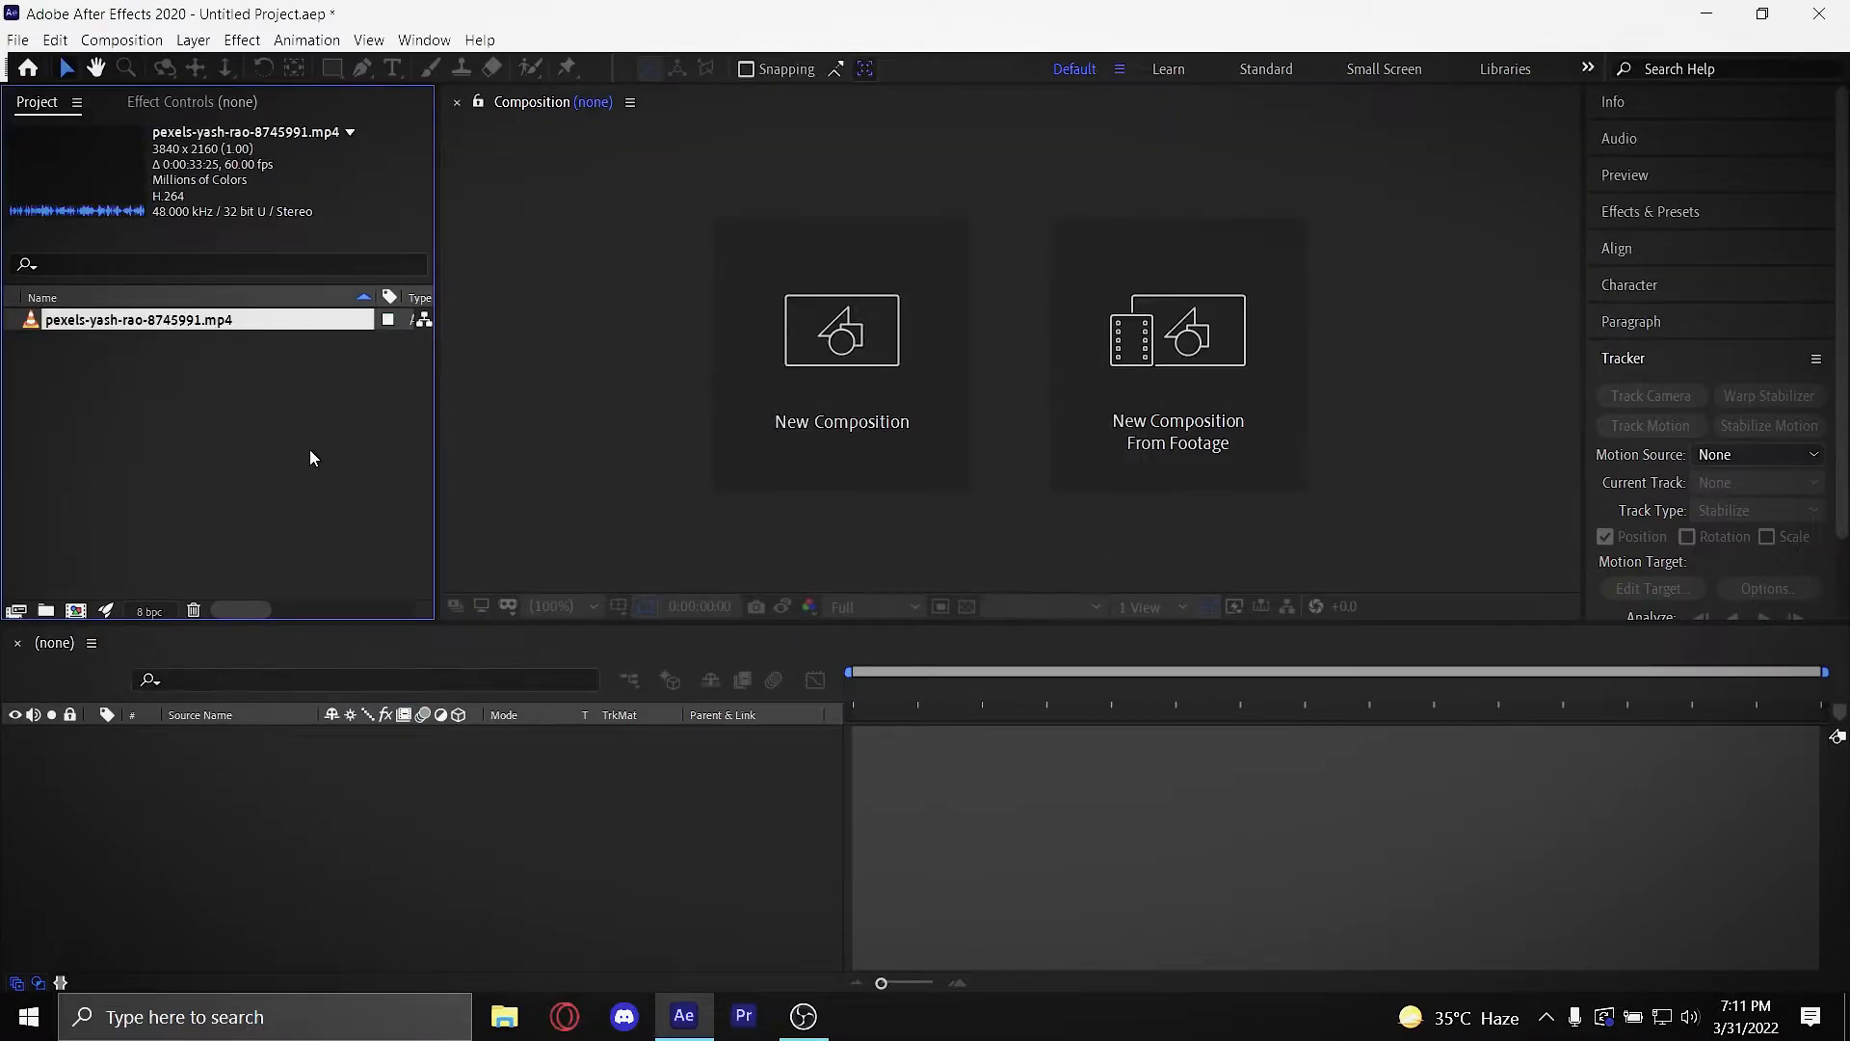
{"action": "left_click", "coordinate": [310, 449]}
{"action": "left_click", "coordinate": [559, 427]}
{"action": "left_click", "coordinate": [278, 363]}
{"action": "left_click", "coordinate": [161, 327]}
{"action": "left_click", "coordinate": [463, 390]}
{"action": "left_click", "coordinate": [155, 299]}
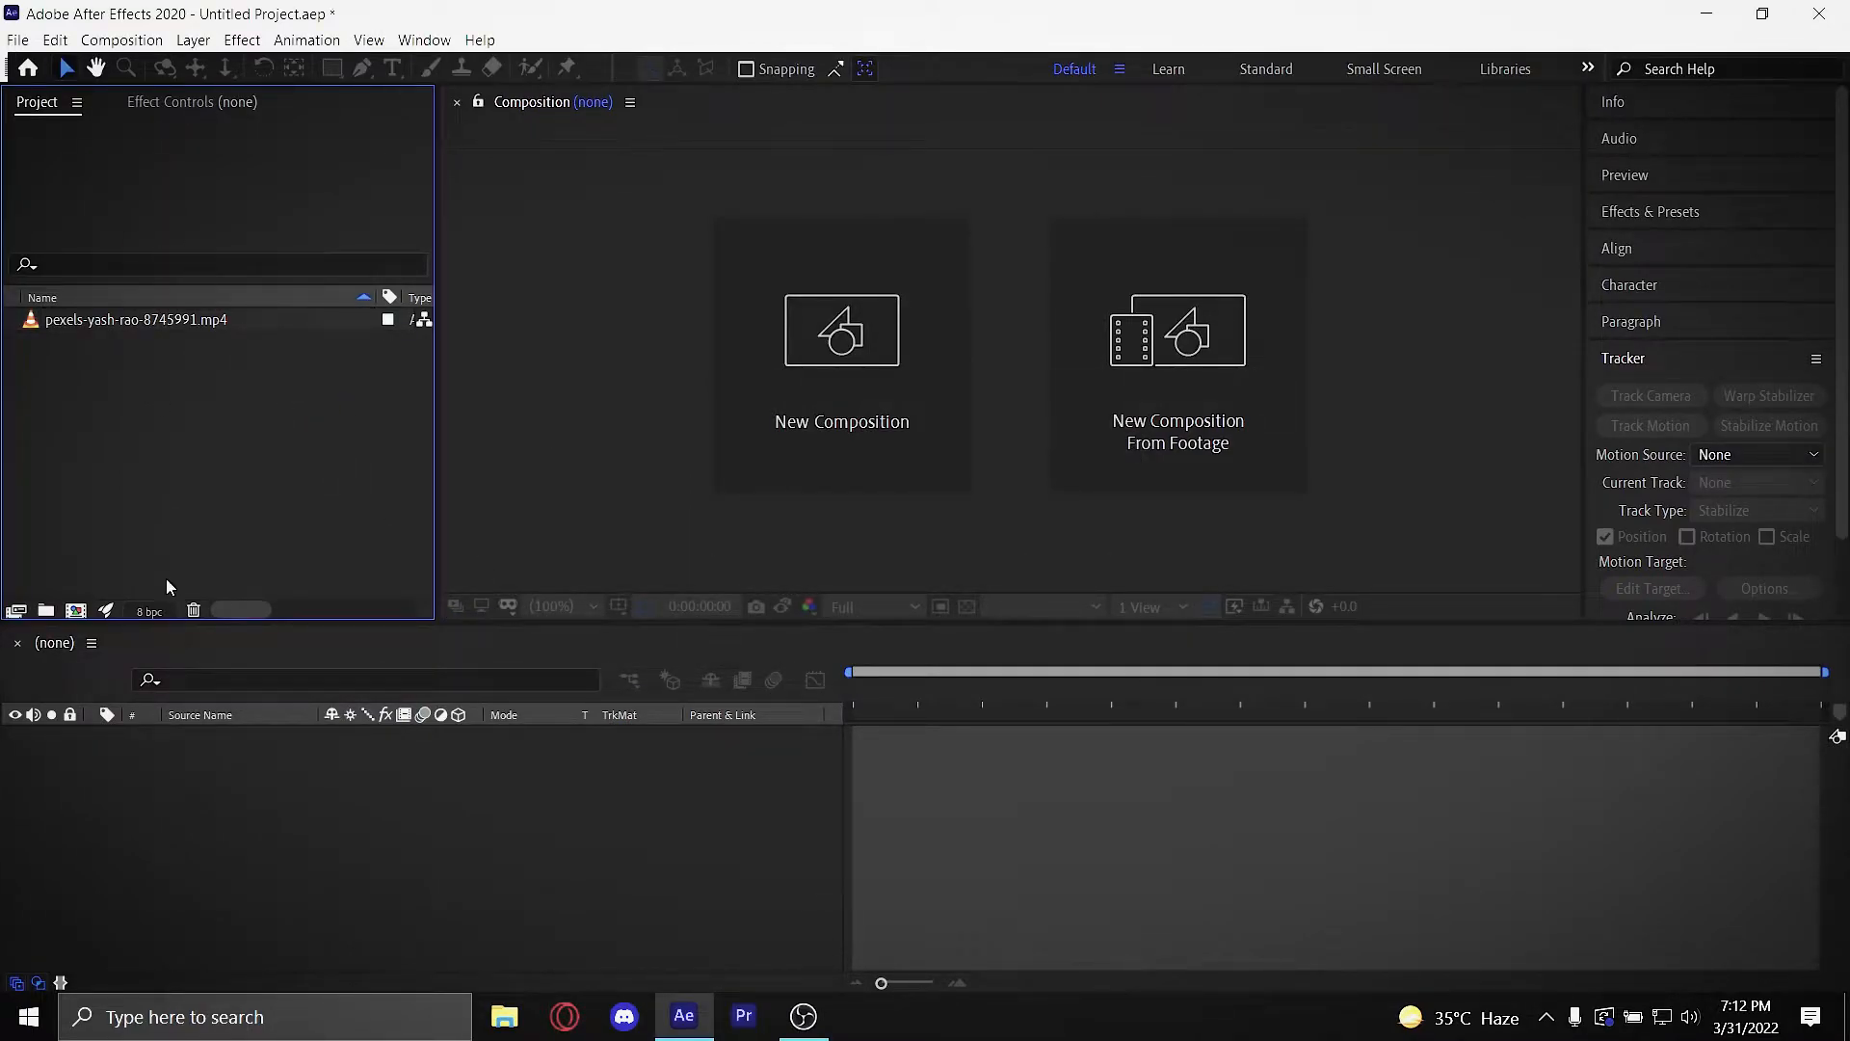
Step: Open the imported clip in the Footage viewer and preview its playback
{"action": "double_click", "coordinate": [250, 319]}
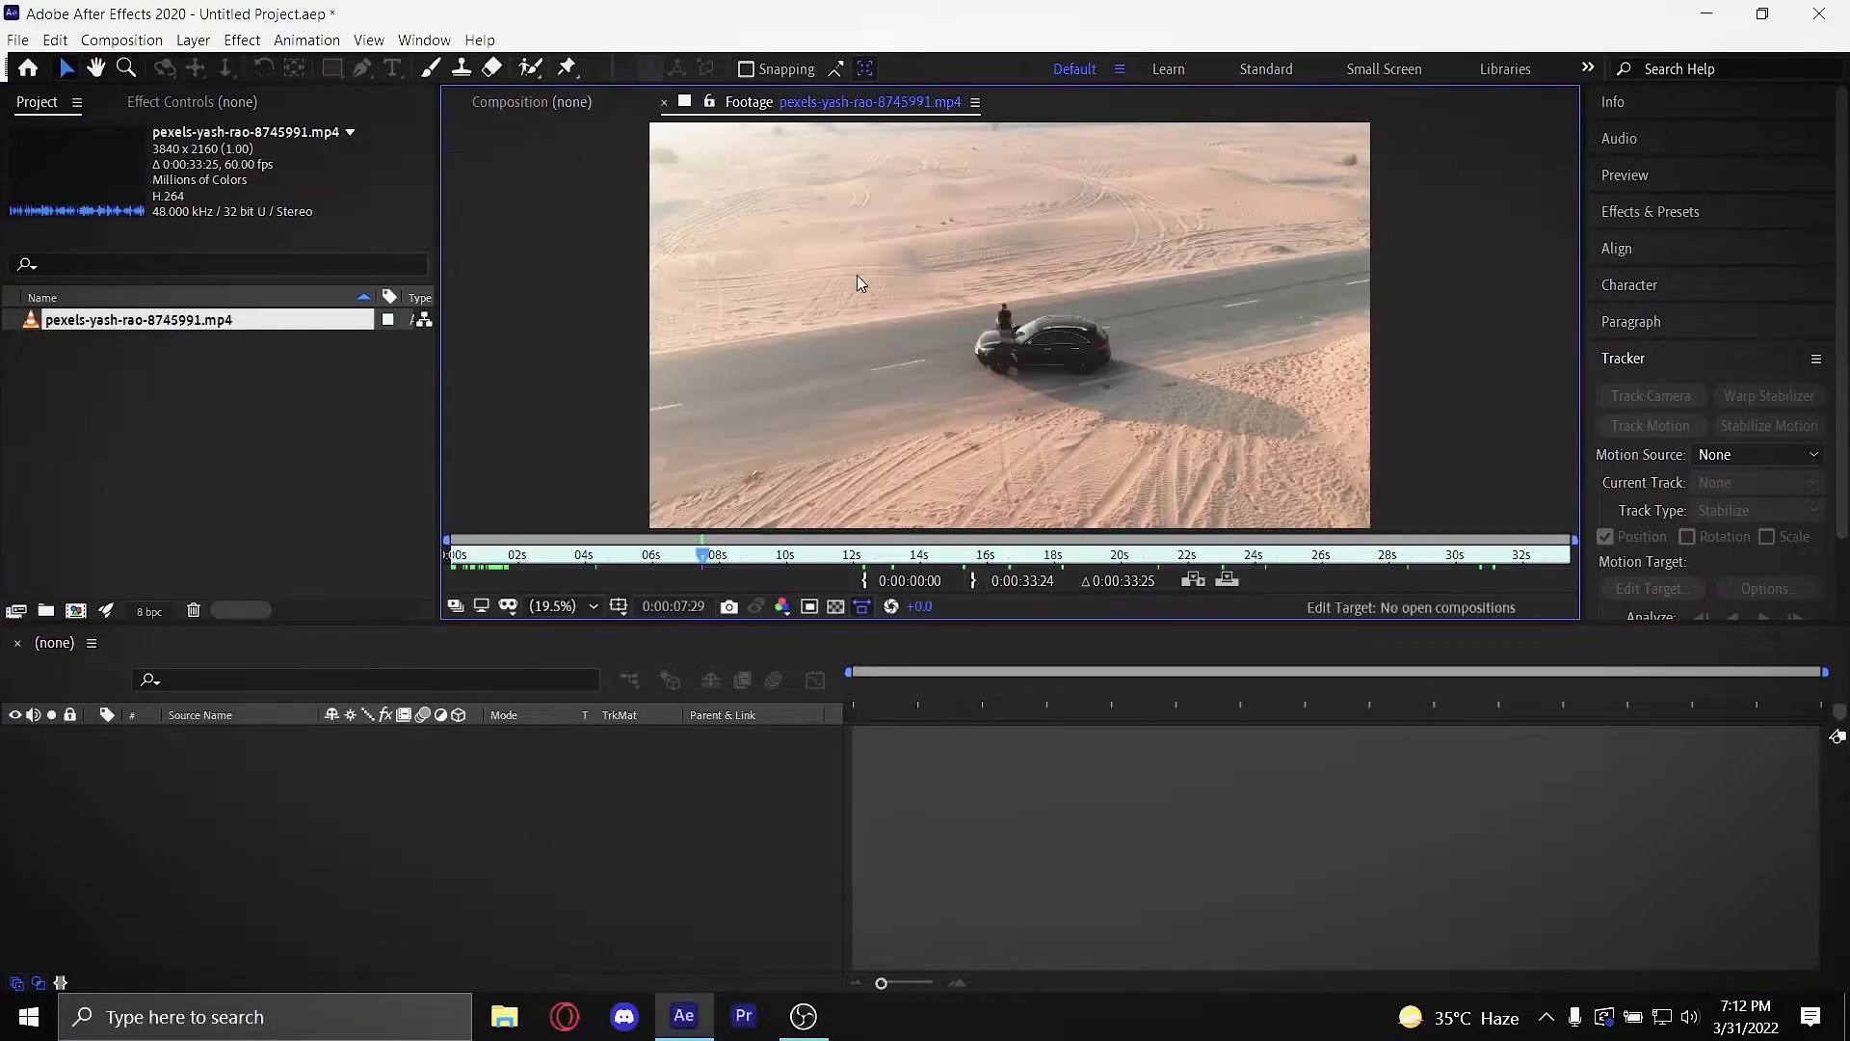
{"action": "left_click", "coordinate": [486, 556]}
{"action": "left_click", "coordinate": [585, 106]}
{"action": "left_click", "coordinate": [702, 103]}
{"action": "key", "text": "space"}
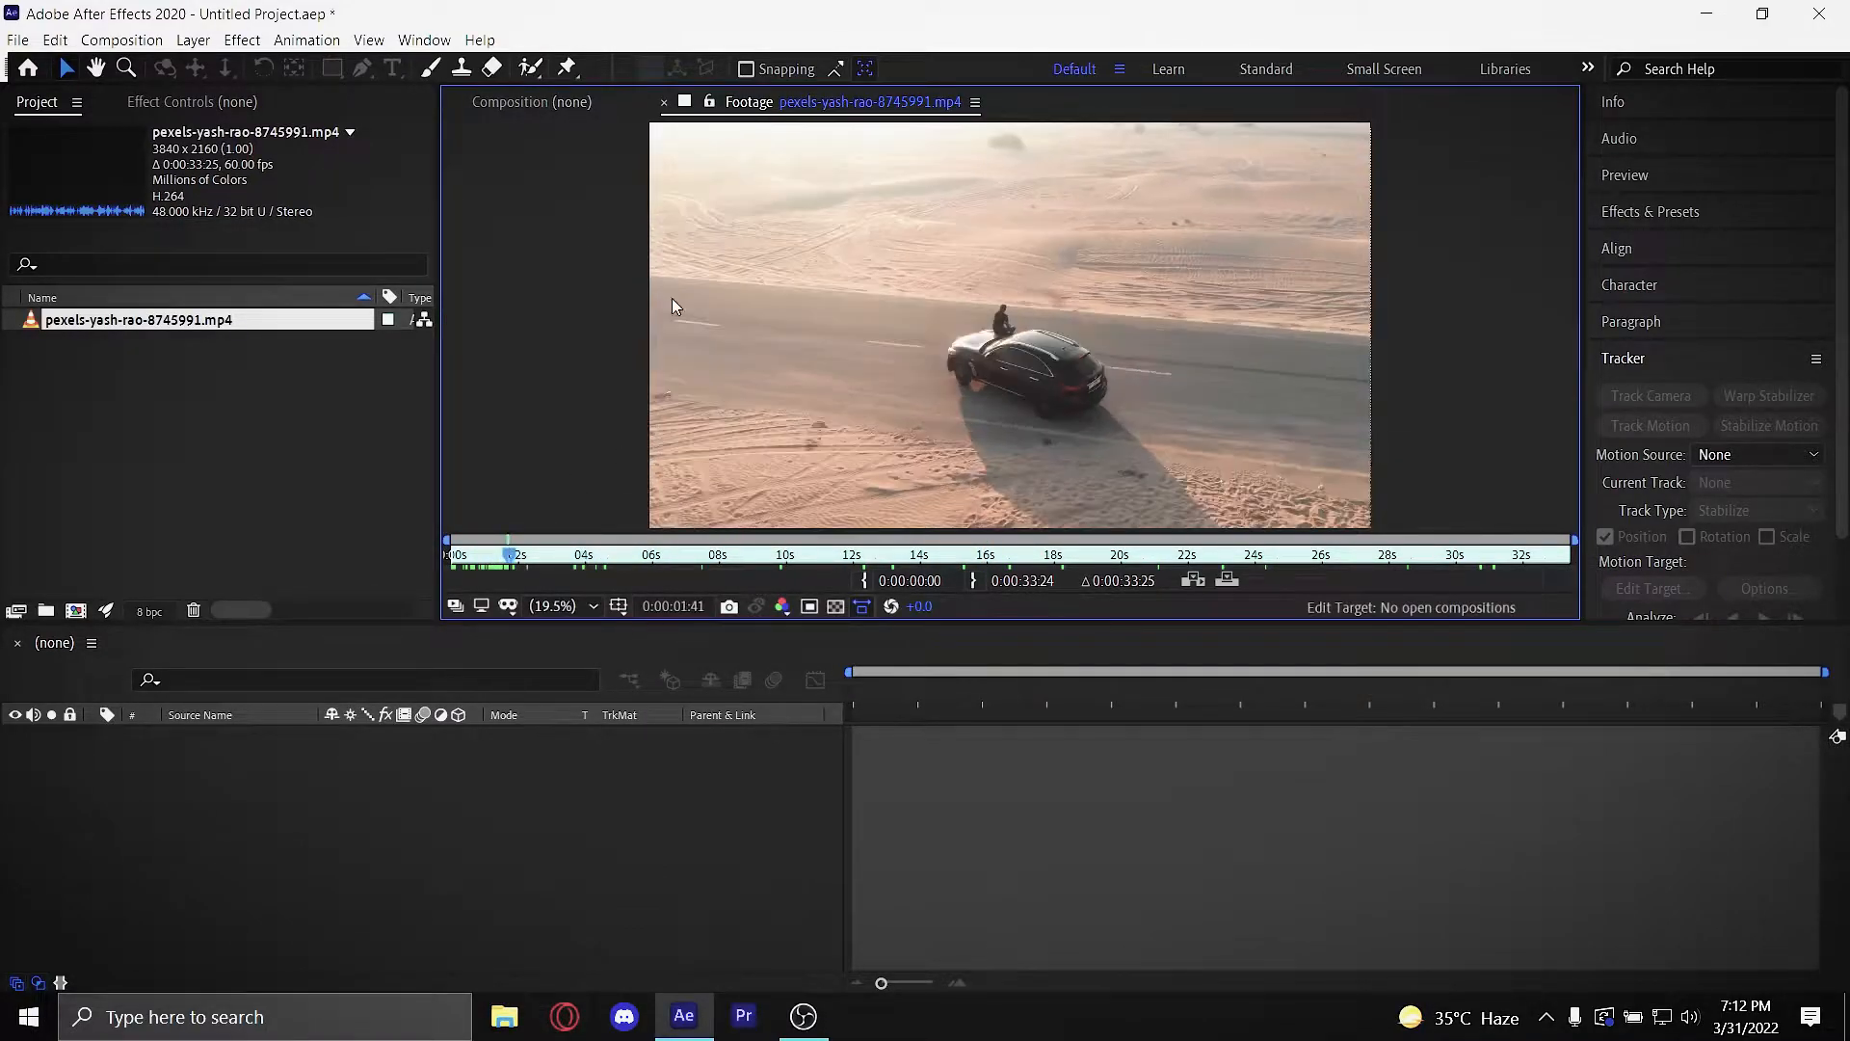
Step: Set the clip's In point at 0:00:03:38 in the Footage viewer
{"action": "left_click", "coordinate": [474, 553]}
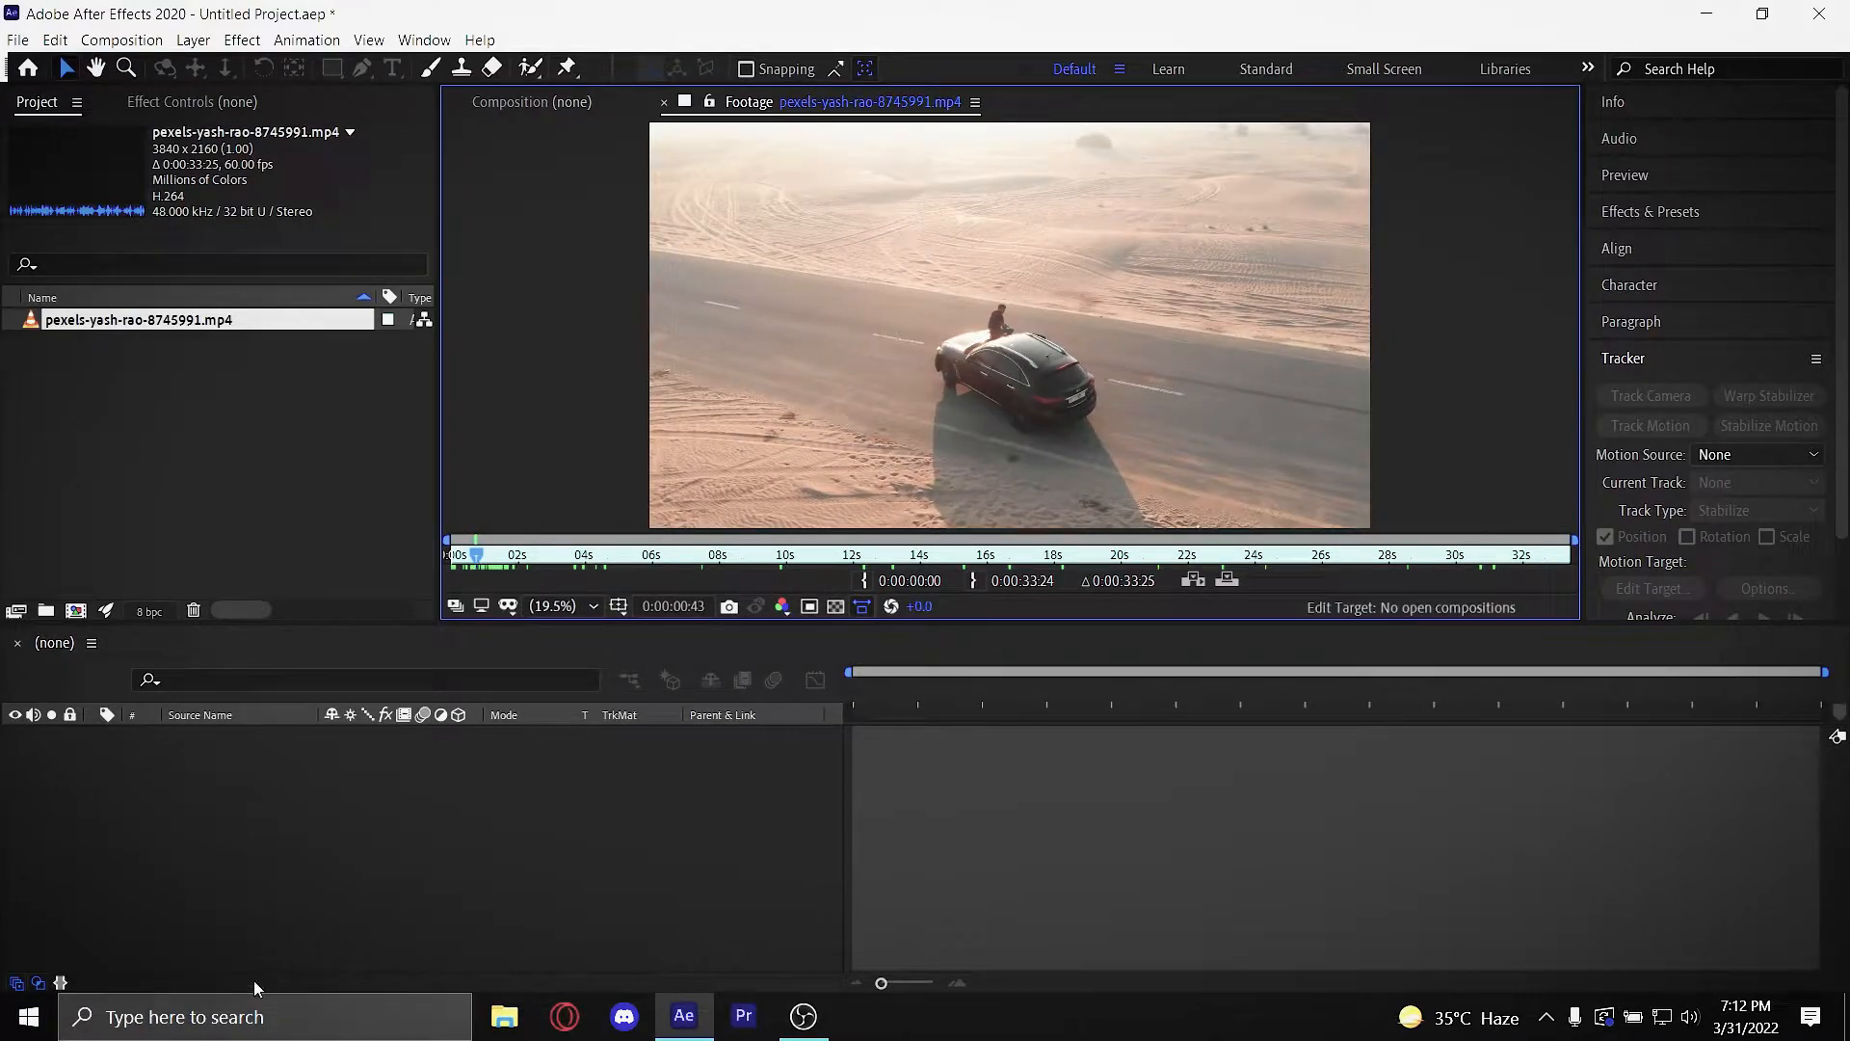
{"action": "left_click_drag", "start_coordinate": [481, 559], "coordinate": [575, 560]}
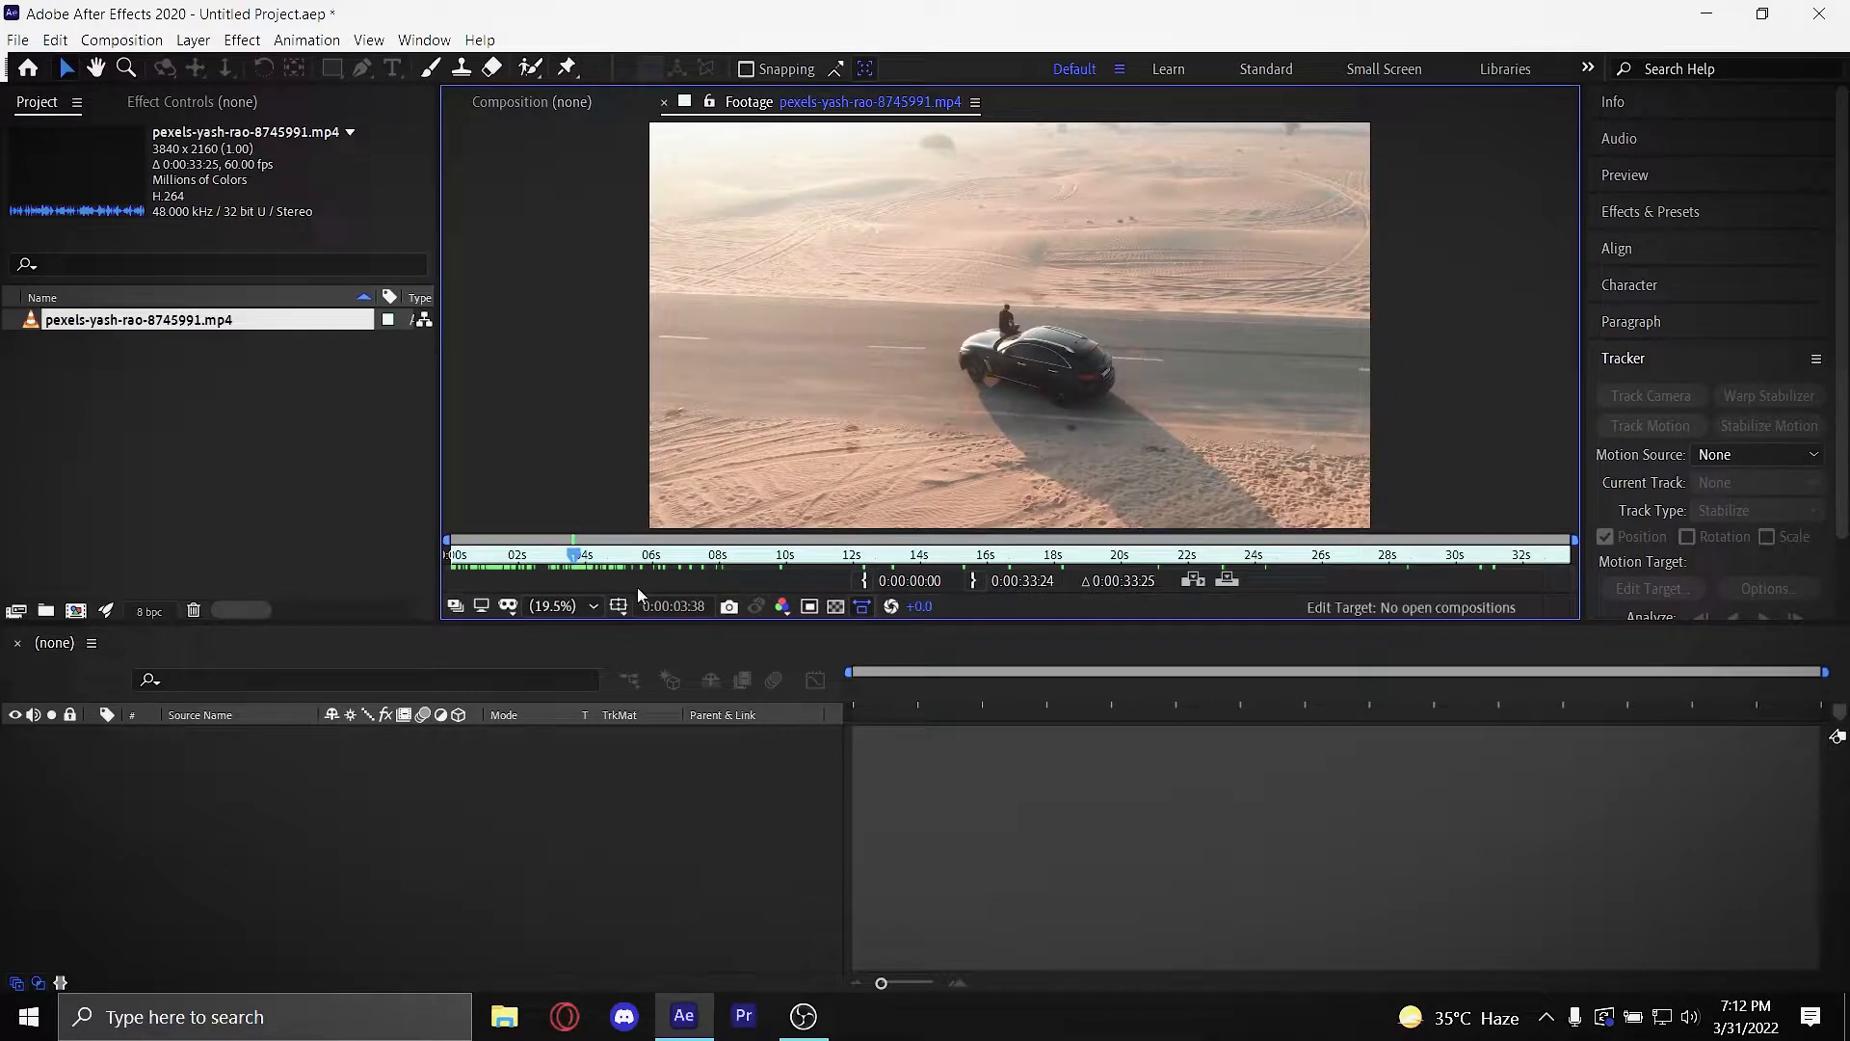
{"action": "left_click", "coordinate": [864, 579]}
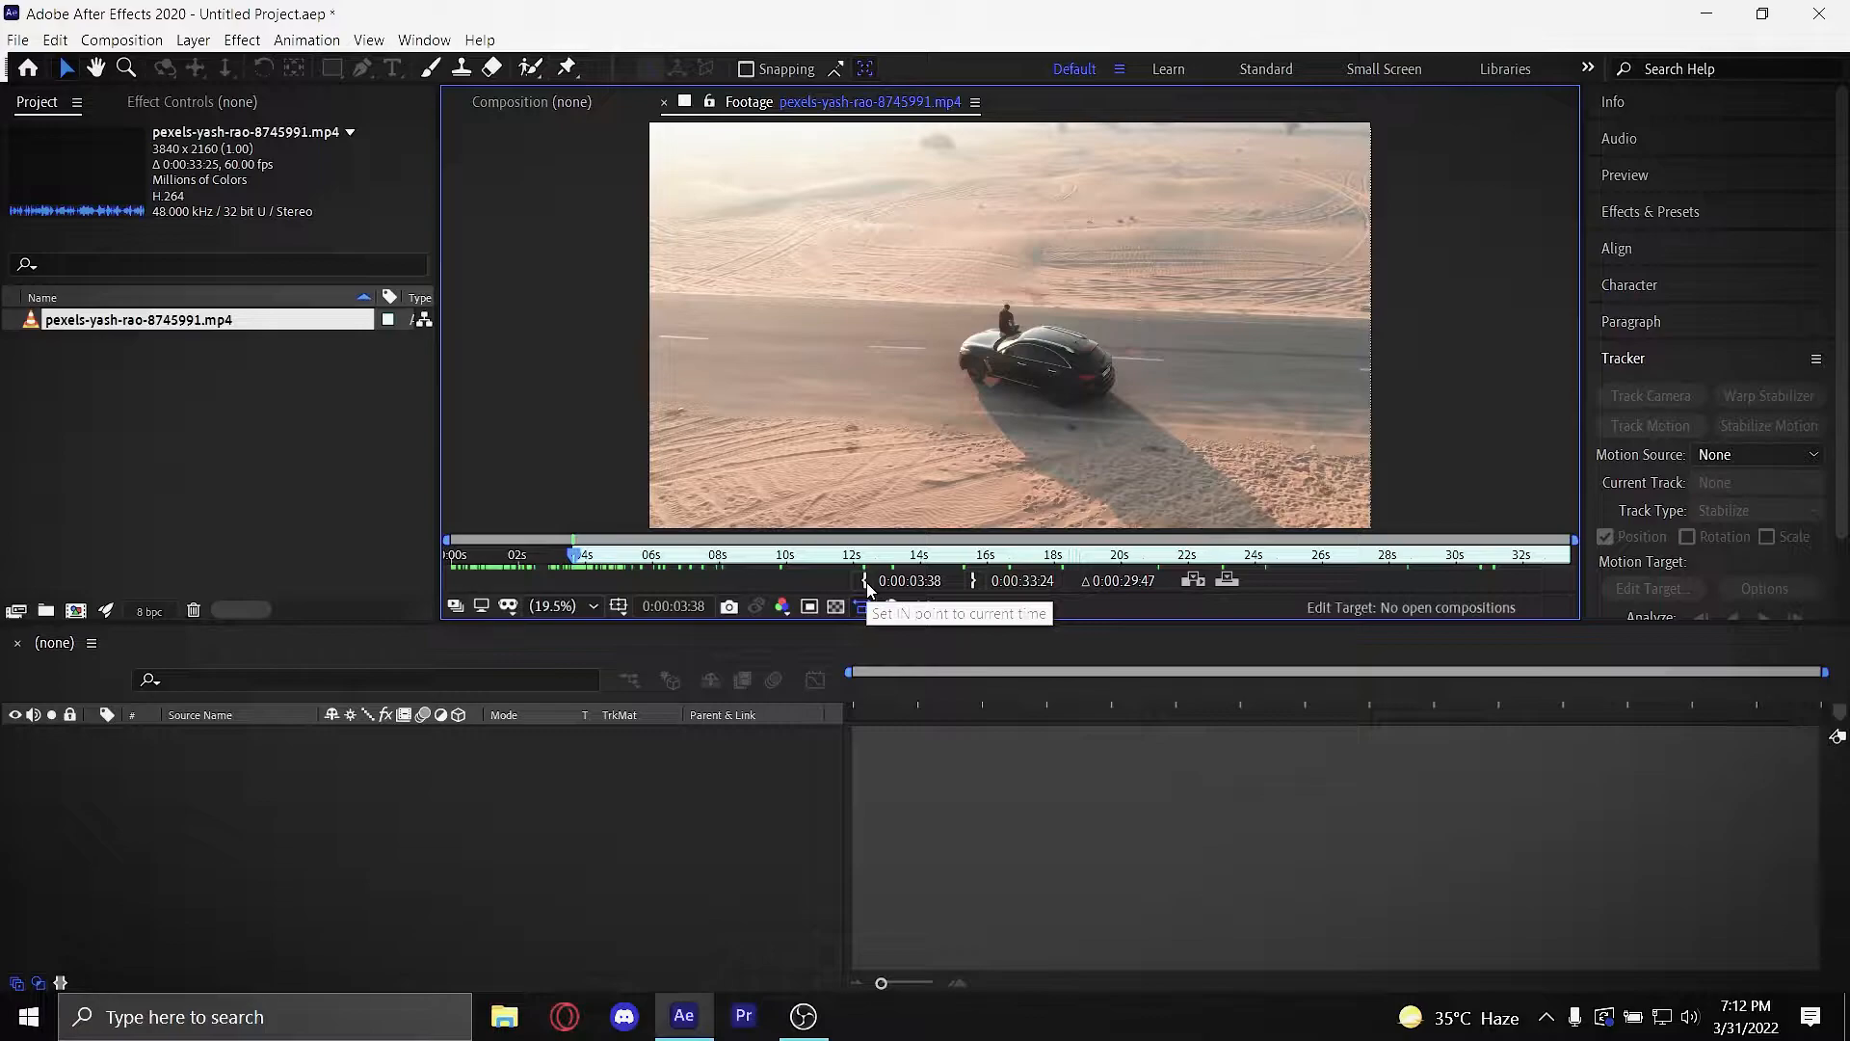
Step: Set the clip's Out point at 0:00:17:44 and scrub through the trimmed range
{"action": "left_click_drag", "start_coordinate": [571, 551], "coordinate": [571, 548]}
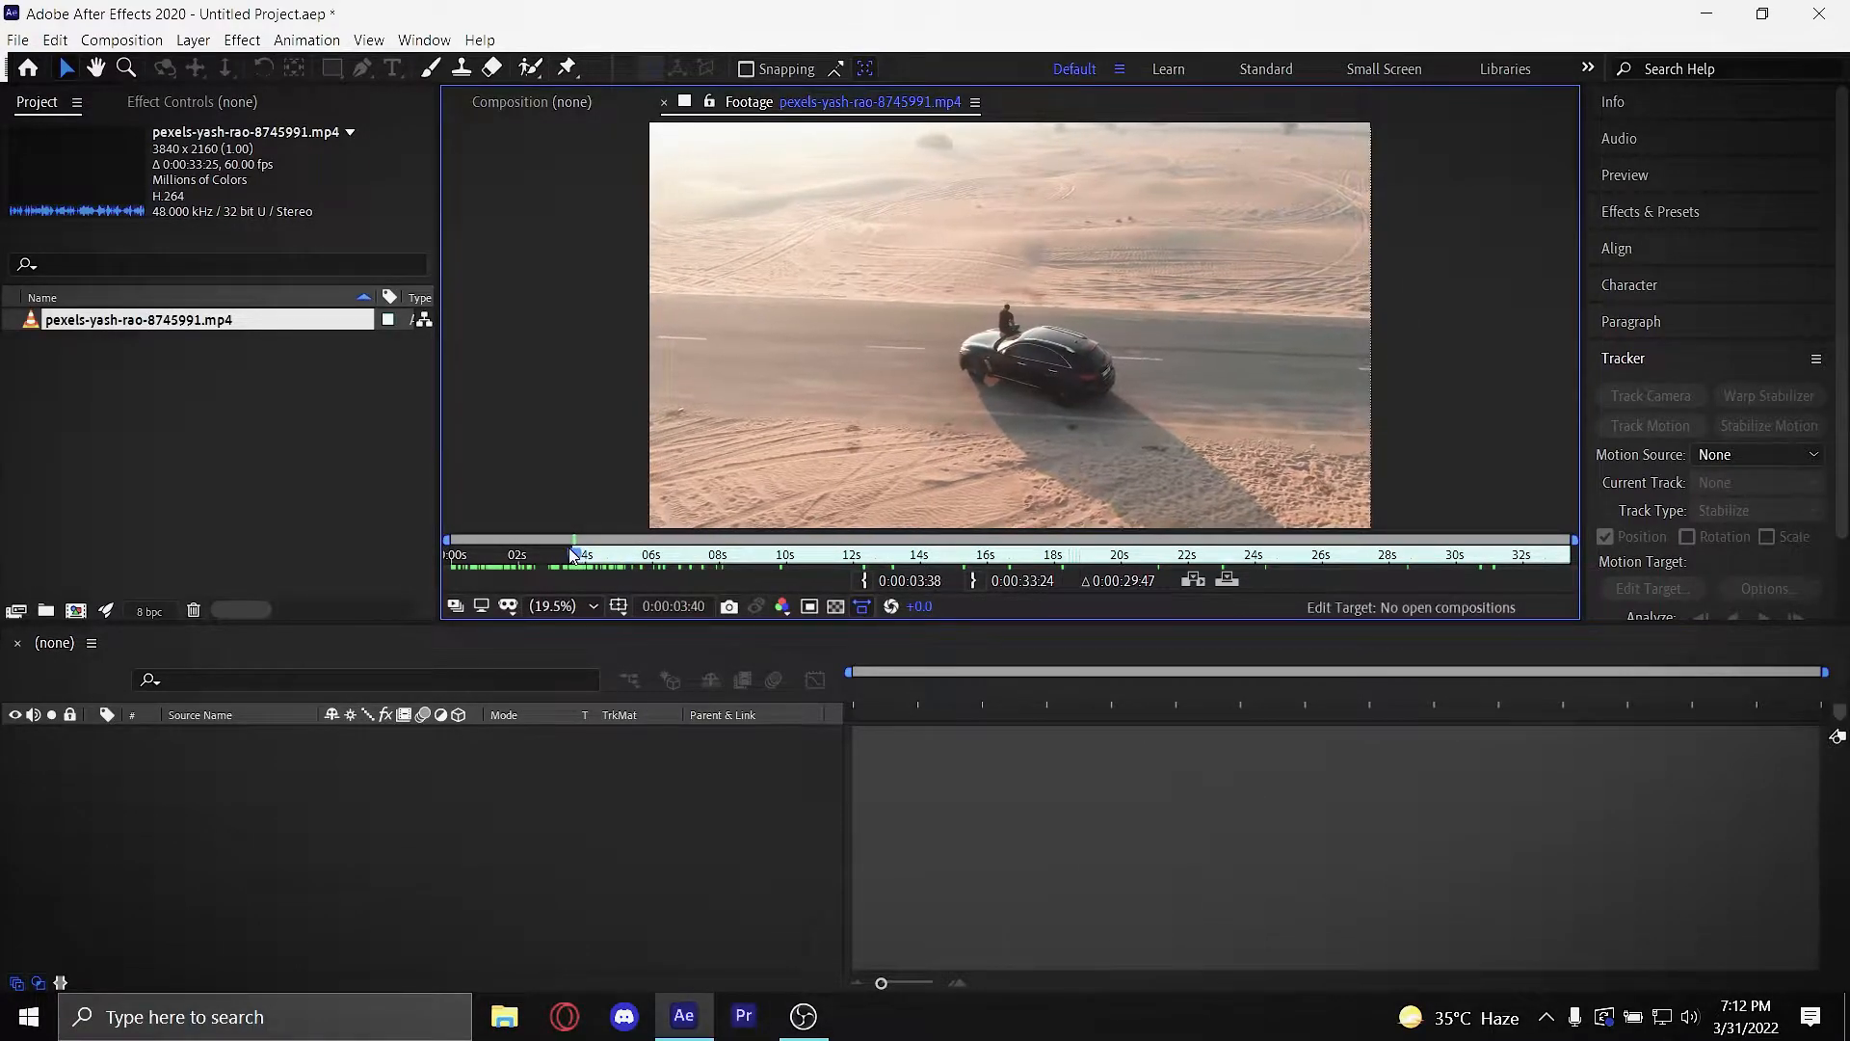
{"action": "left_click_drag", "start_coordinate": [571, 547], "coordinate": [1045, 543]}
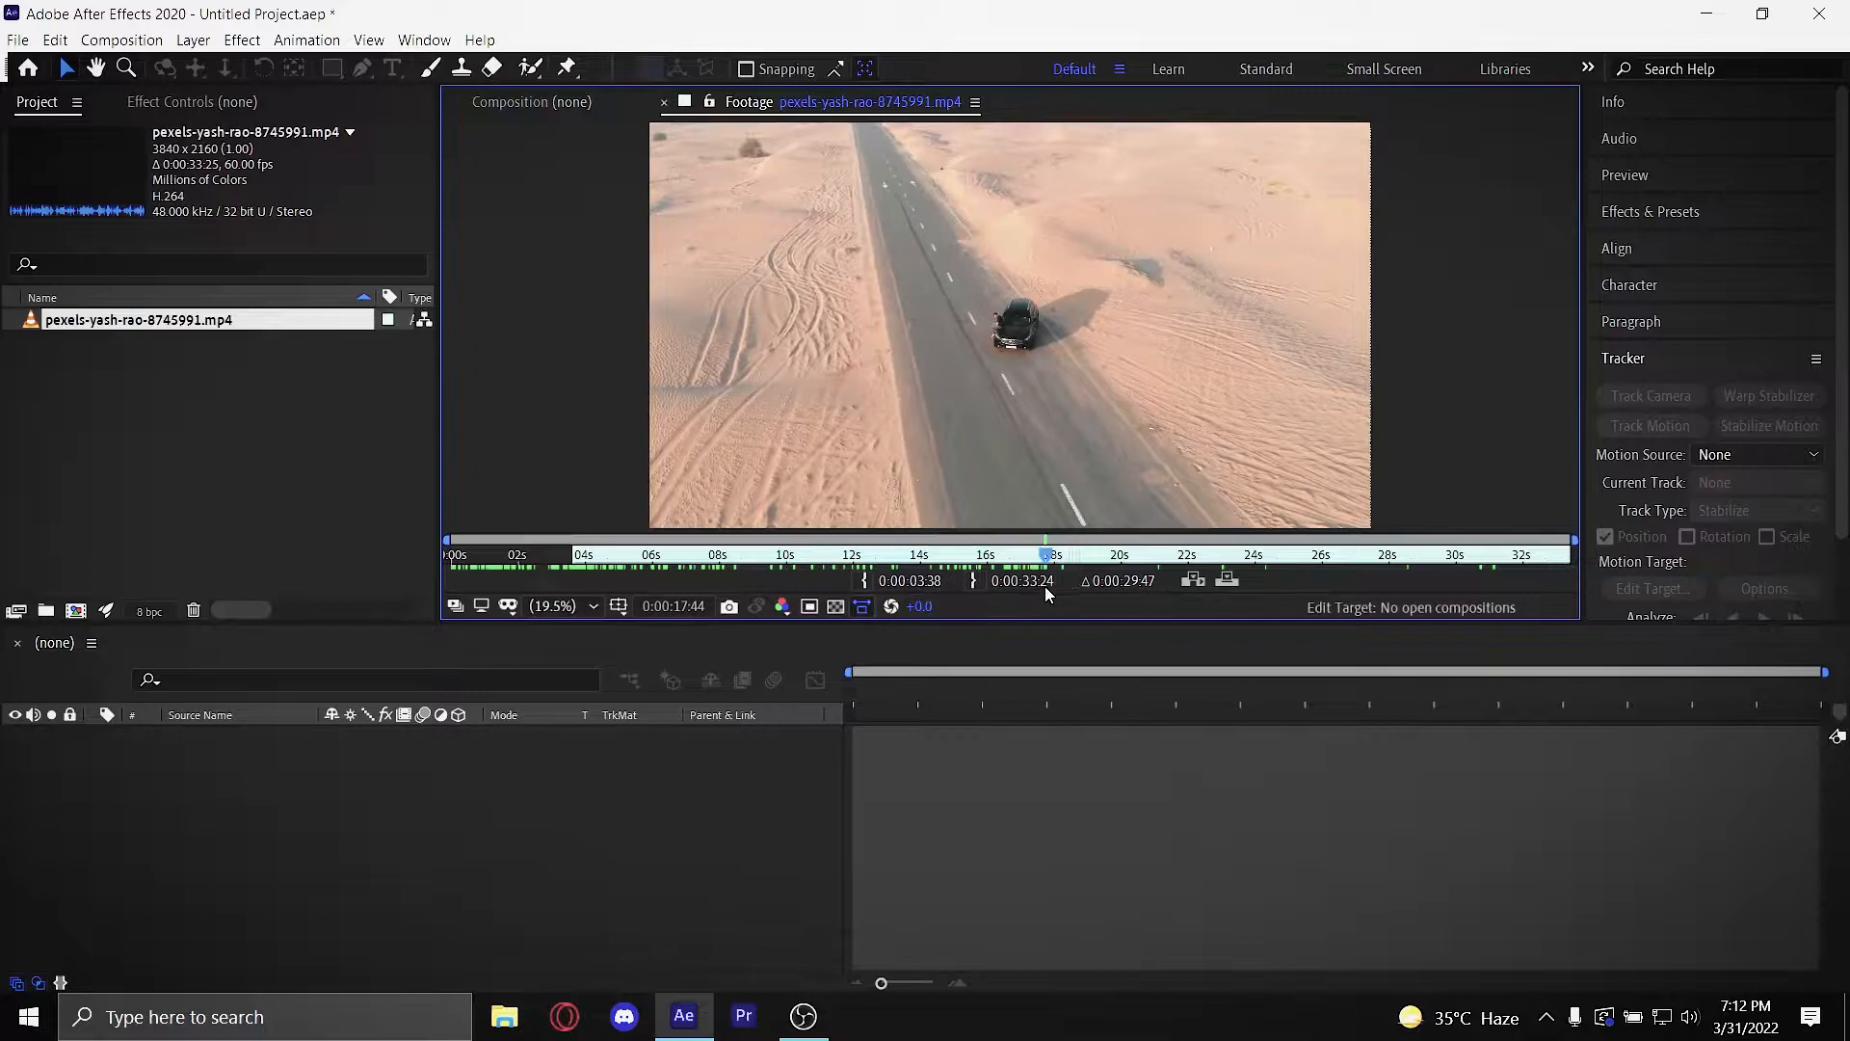
{"action": "left_click", "coordinate": [974, 581]}
{"action": "left_click", "coordinate": [848, 561]}
{"action": "left_click_drag", "start_coordinate": [848, 569], "coordinate": [1037, 579]}
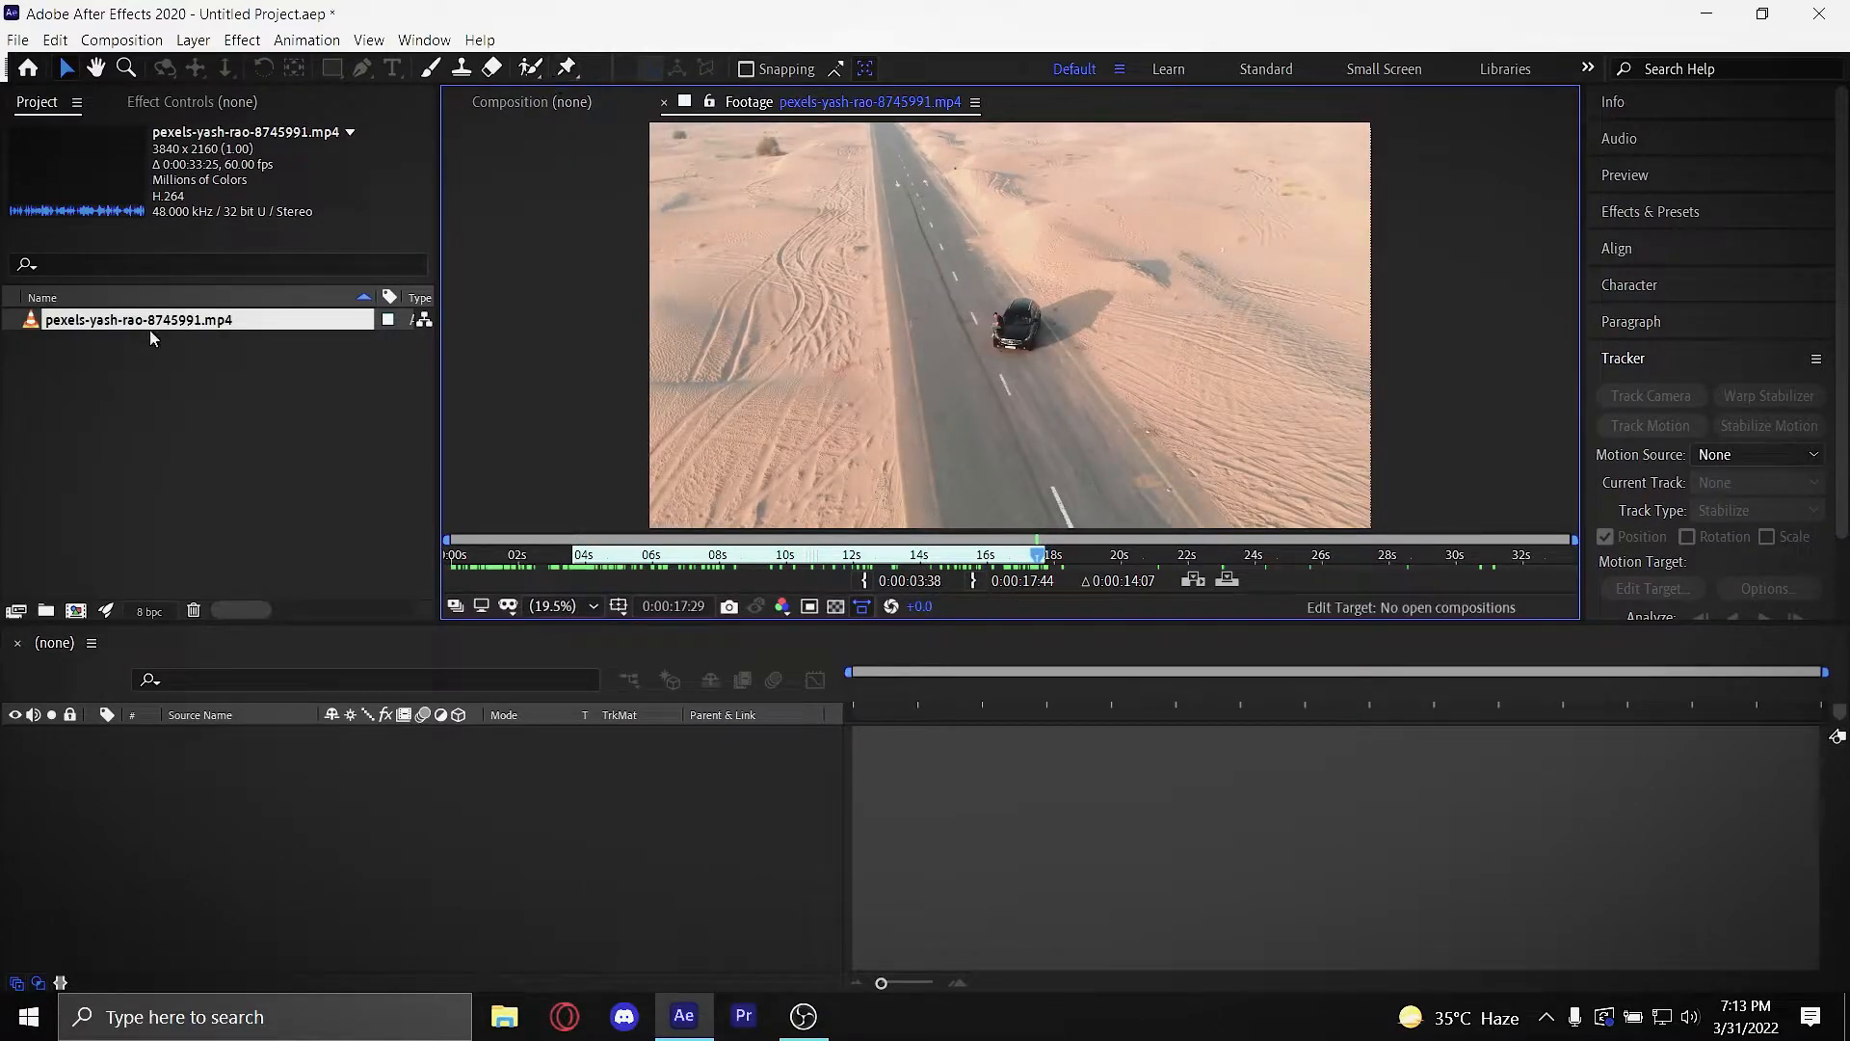
Step: Create a composition from the trimmed clip and mute the audio of its layer
{"action": "left_click_drag", "start_coordinate": [140, 328], "coordinate": [252, 767]}
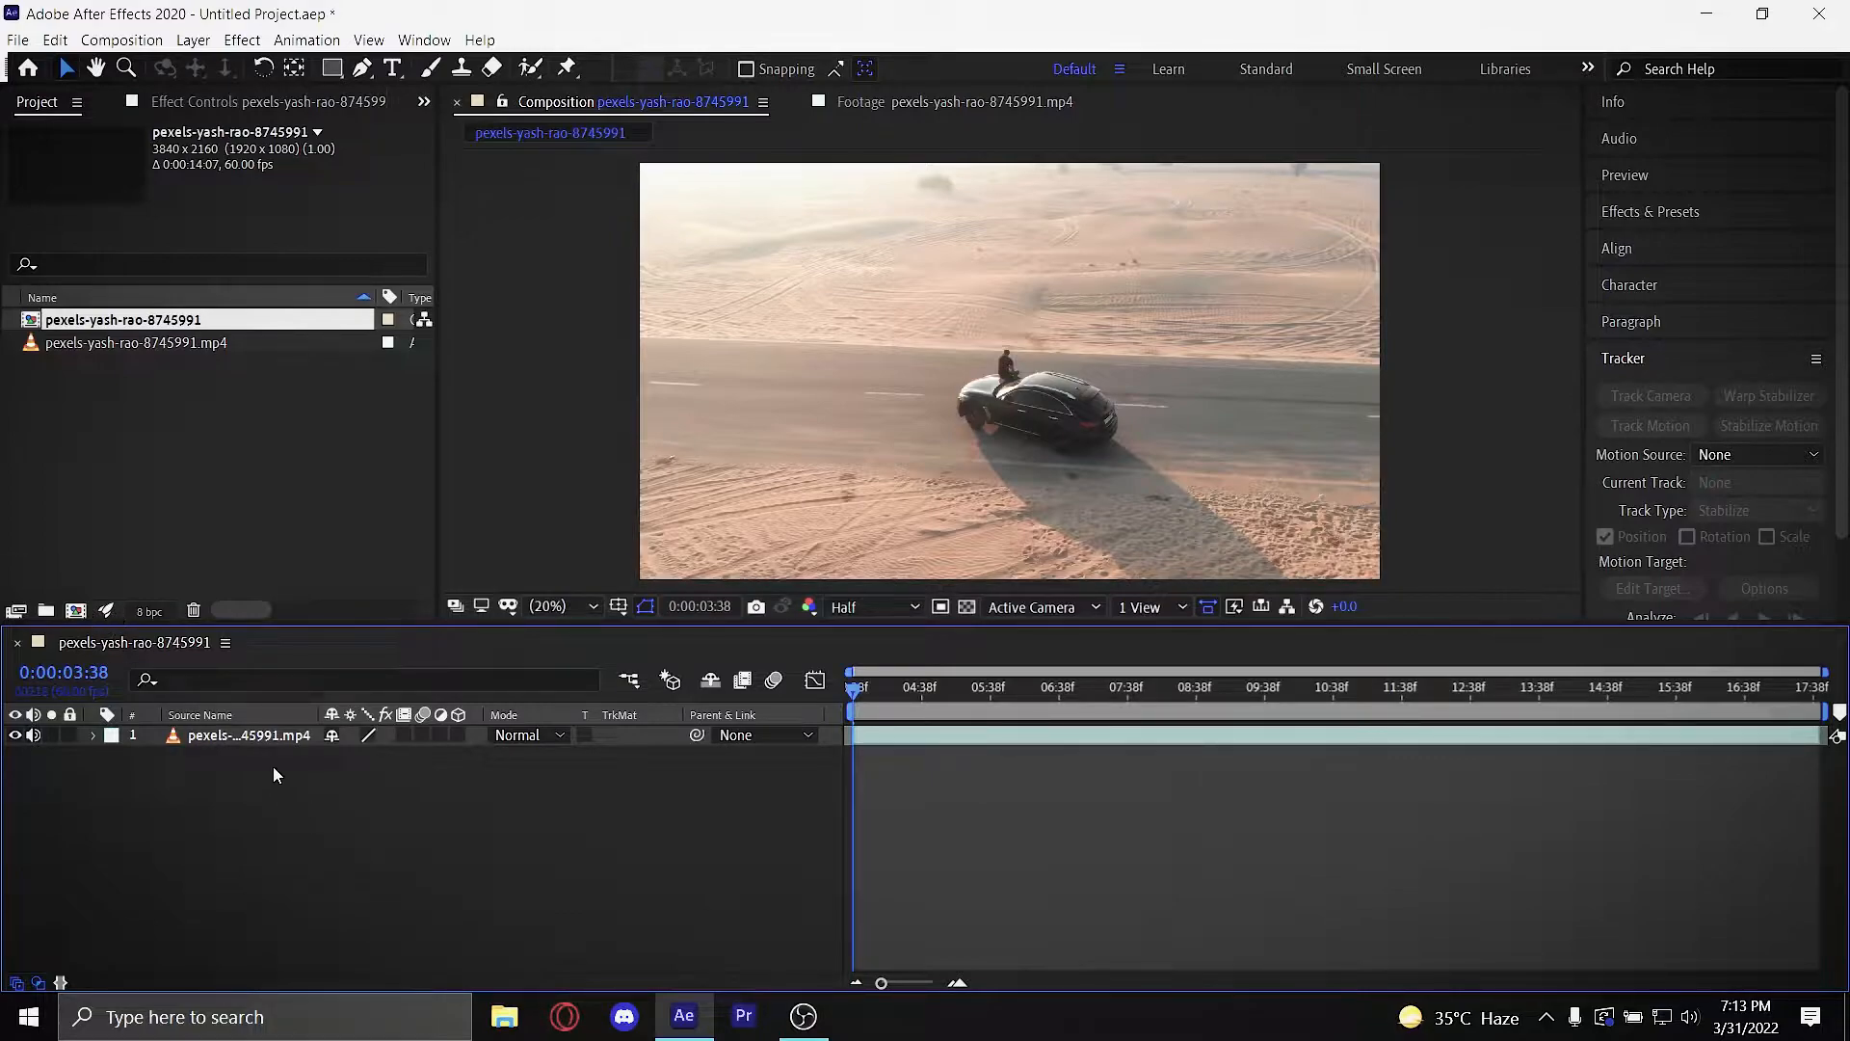
{"action": "left_click", "coordinate": [276, 736]}
{"action": "left_click", "coordinate": [34, 735]}
{"action": "left_click", "coordinate": [959, 816]}
{"action": "right_click", "coordinate": [322, 842]}
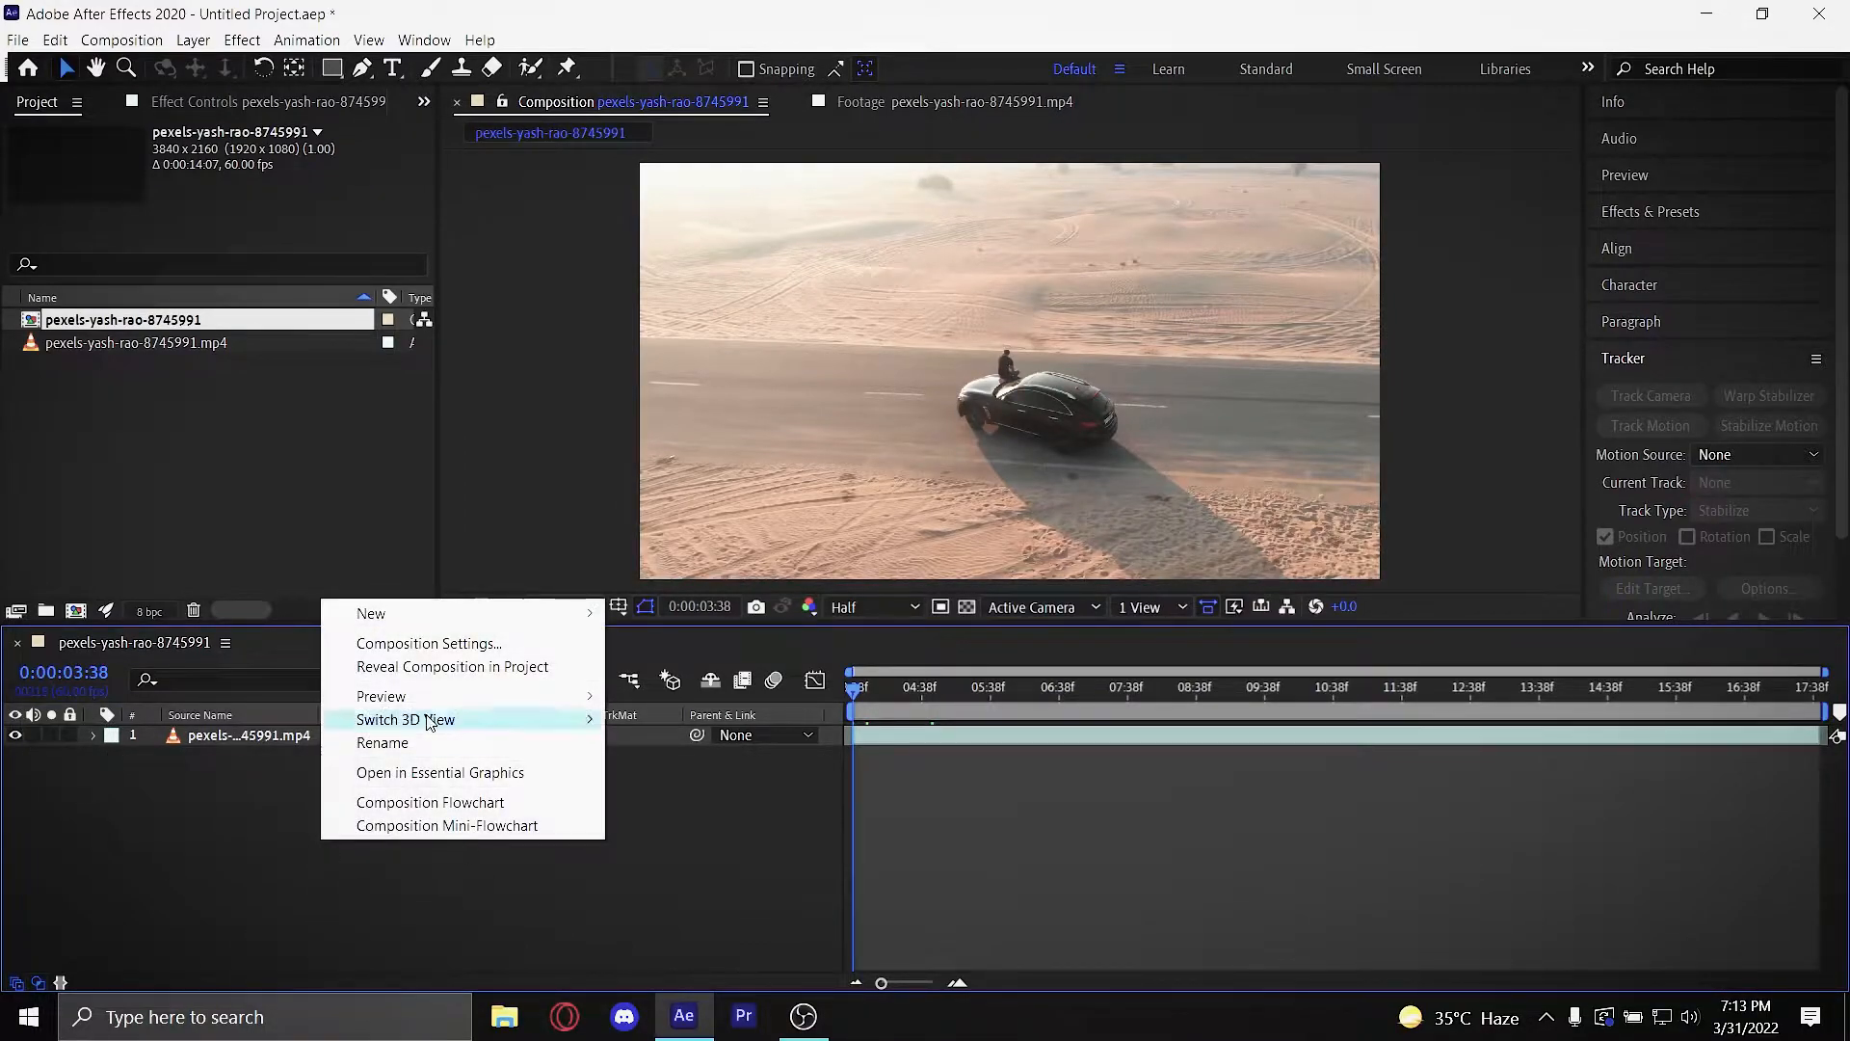
{"action": "left_click", "coordinate": [230, 831]}
{"action": "left_click", "coordinate": [499, 519]}
{"action": "left_click", "coordinate": [253, 501]}
{"action": "left_click", "coordinate": [362, 852]}
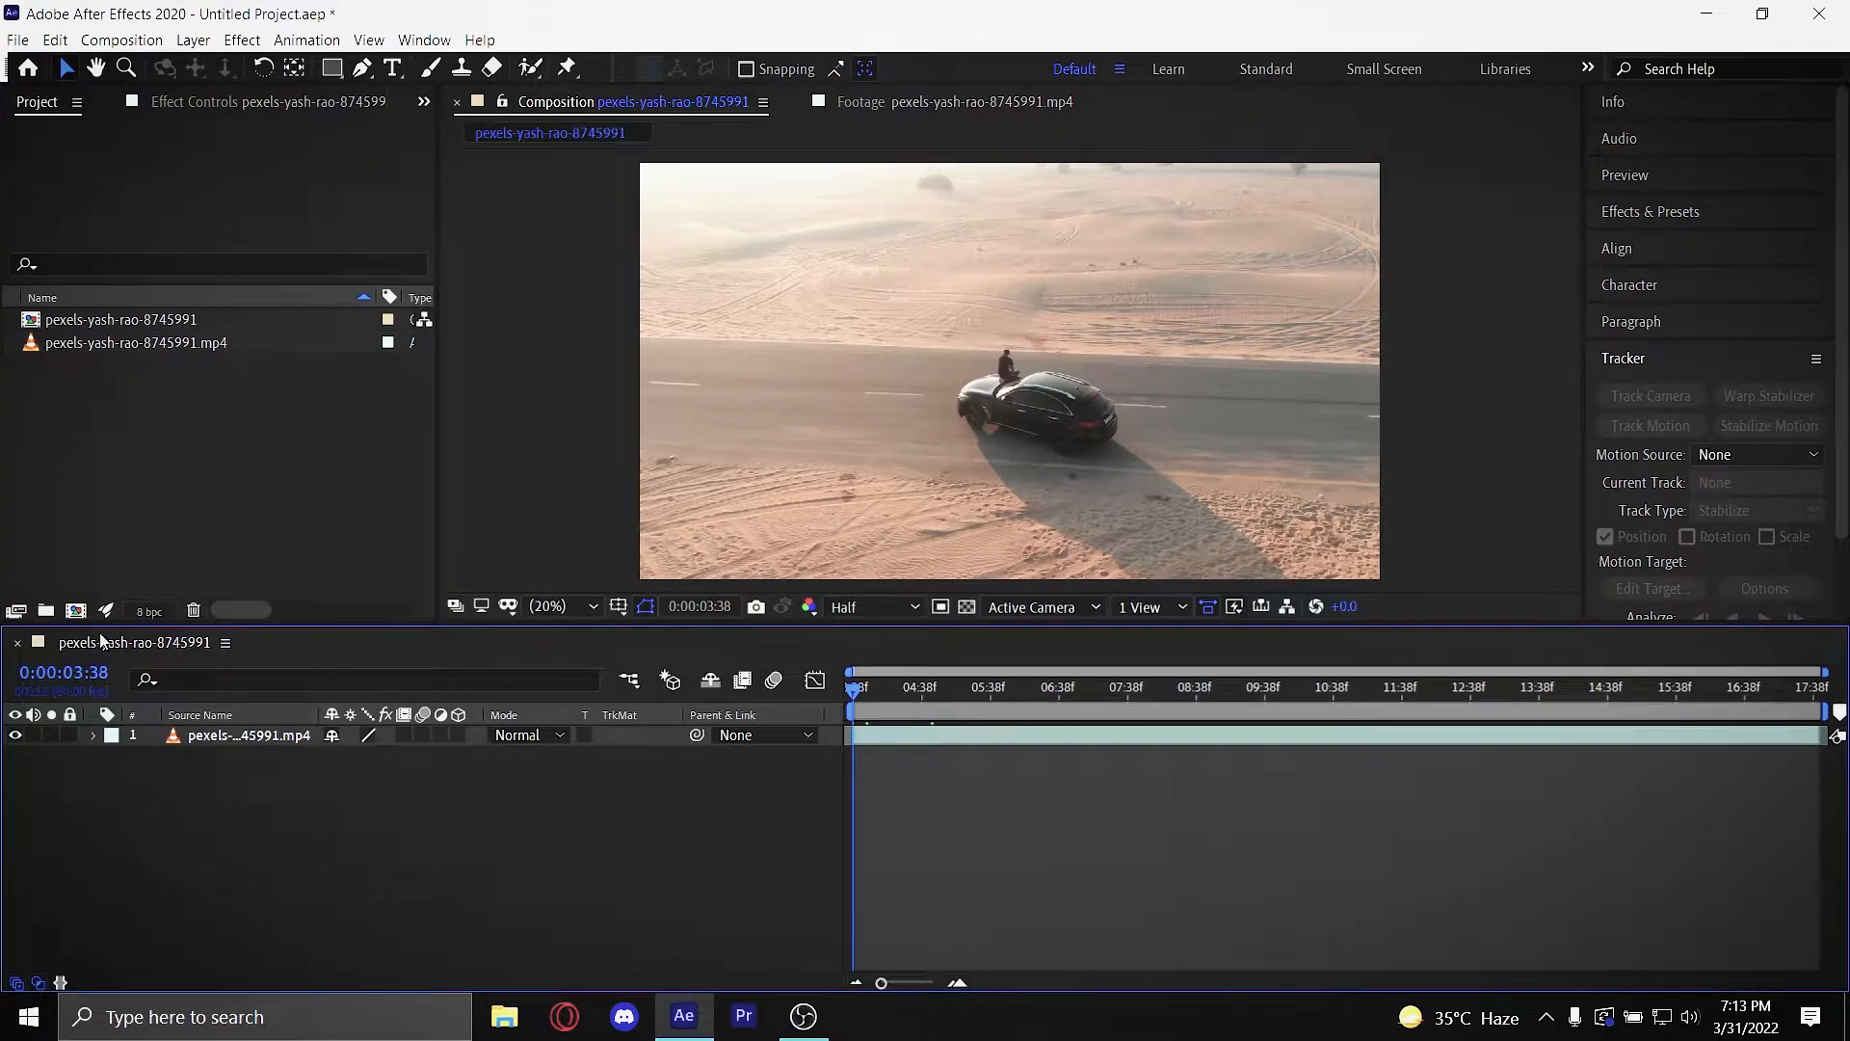
Step: In the composition's settings, enter a width of 1920 px, lock the aspect ratio, and enter a height of 1080 px
{"action": "right_click", "coordinate": [421, 870]}
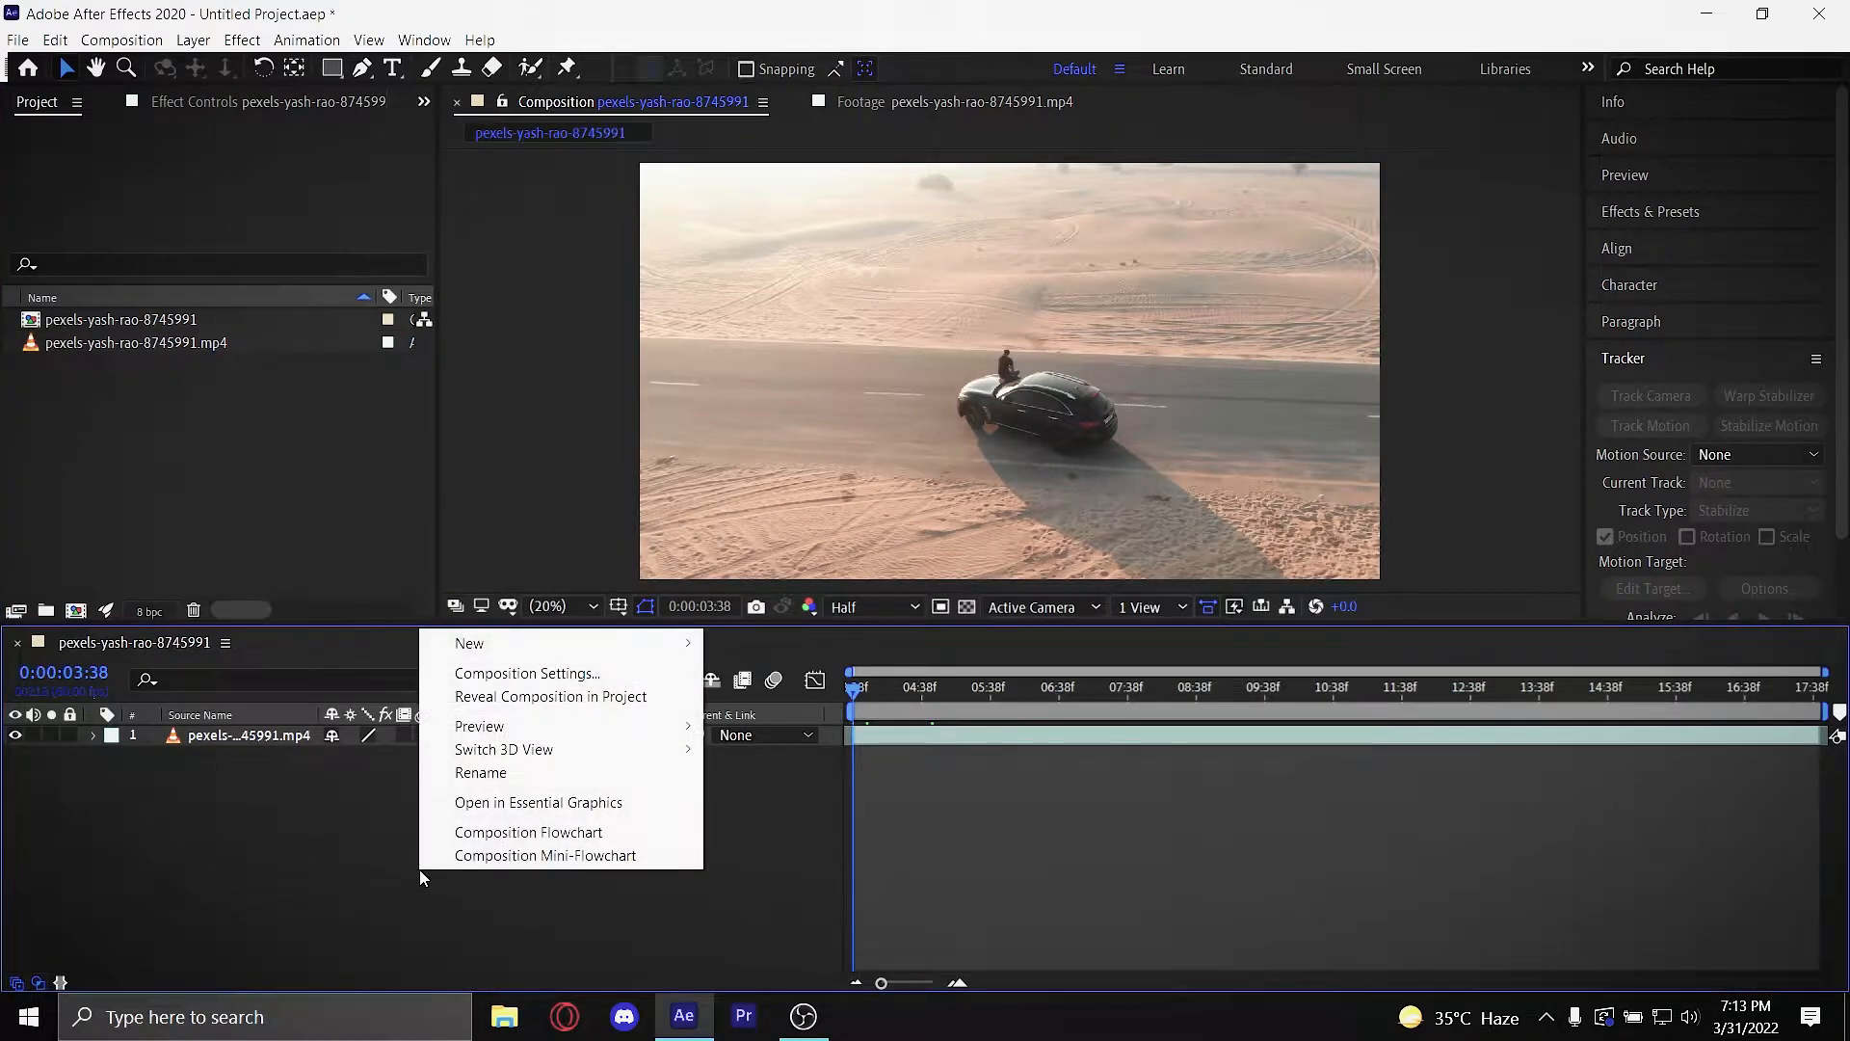
{"action": "left_click", "coordinate": [525, 673]}
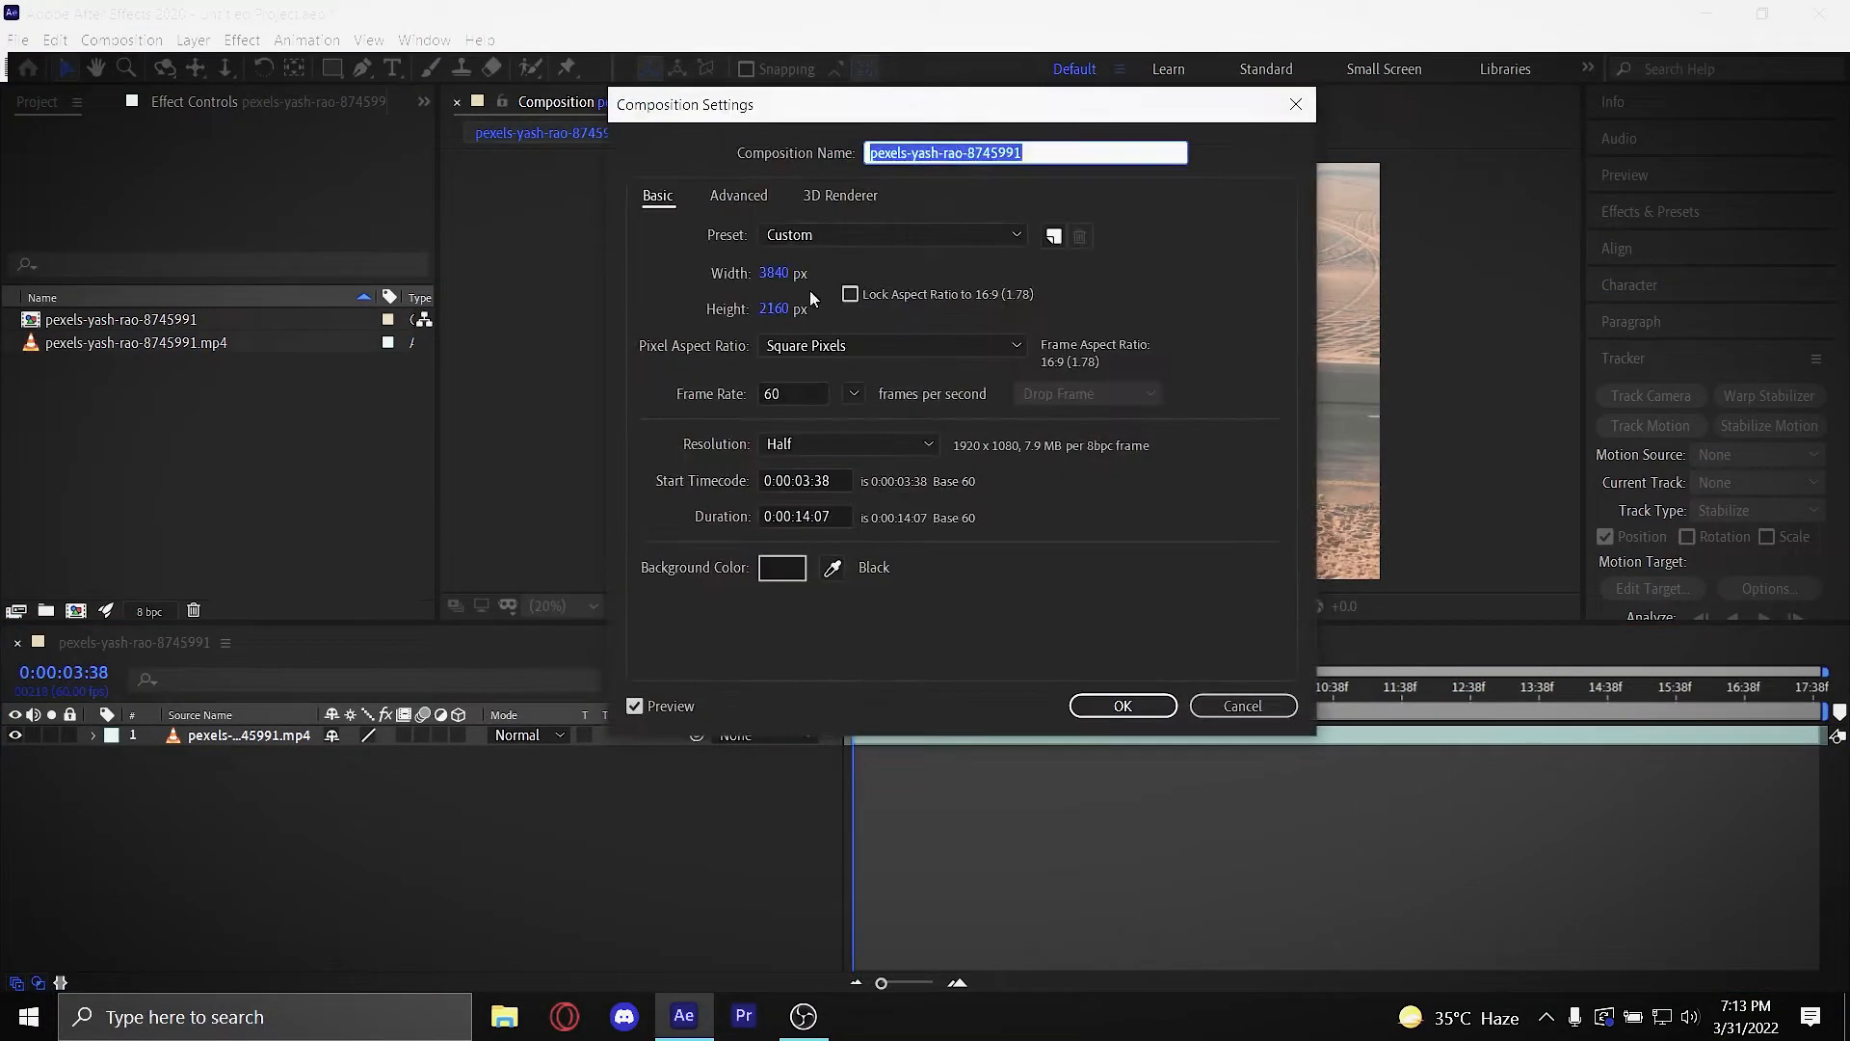
{"action": "left_click_drag", "start_coordinate": [837, 105], "coordinate": [627, 265]}
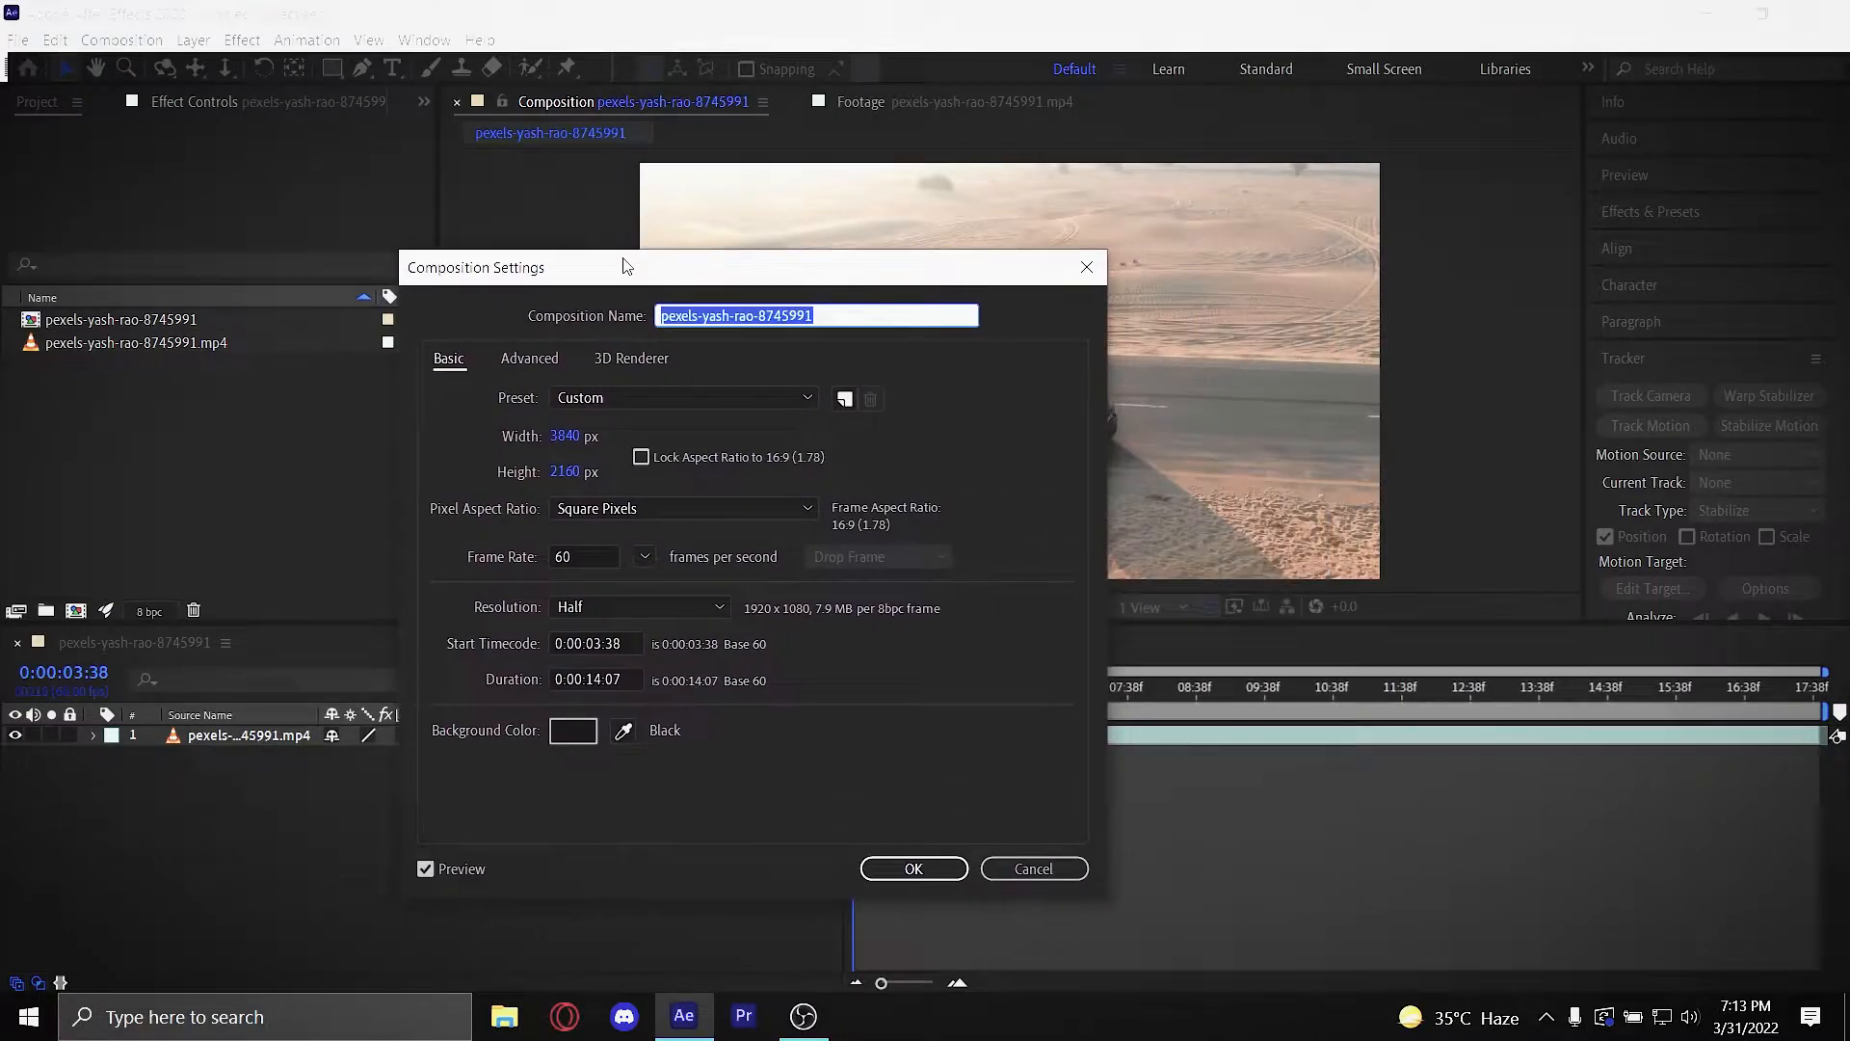
{"action": "left_click", "coordinate": [569, 436]}
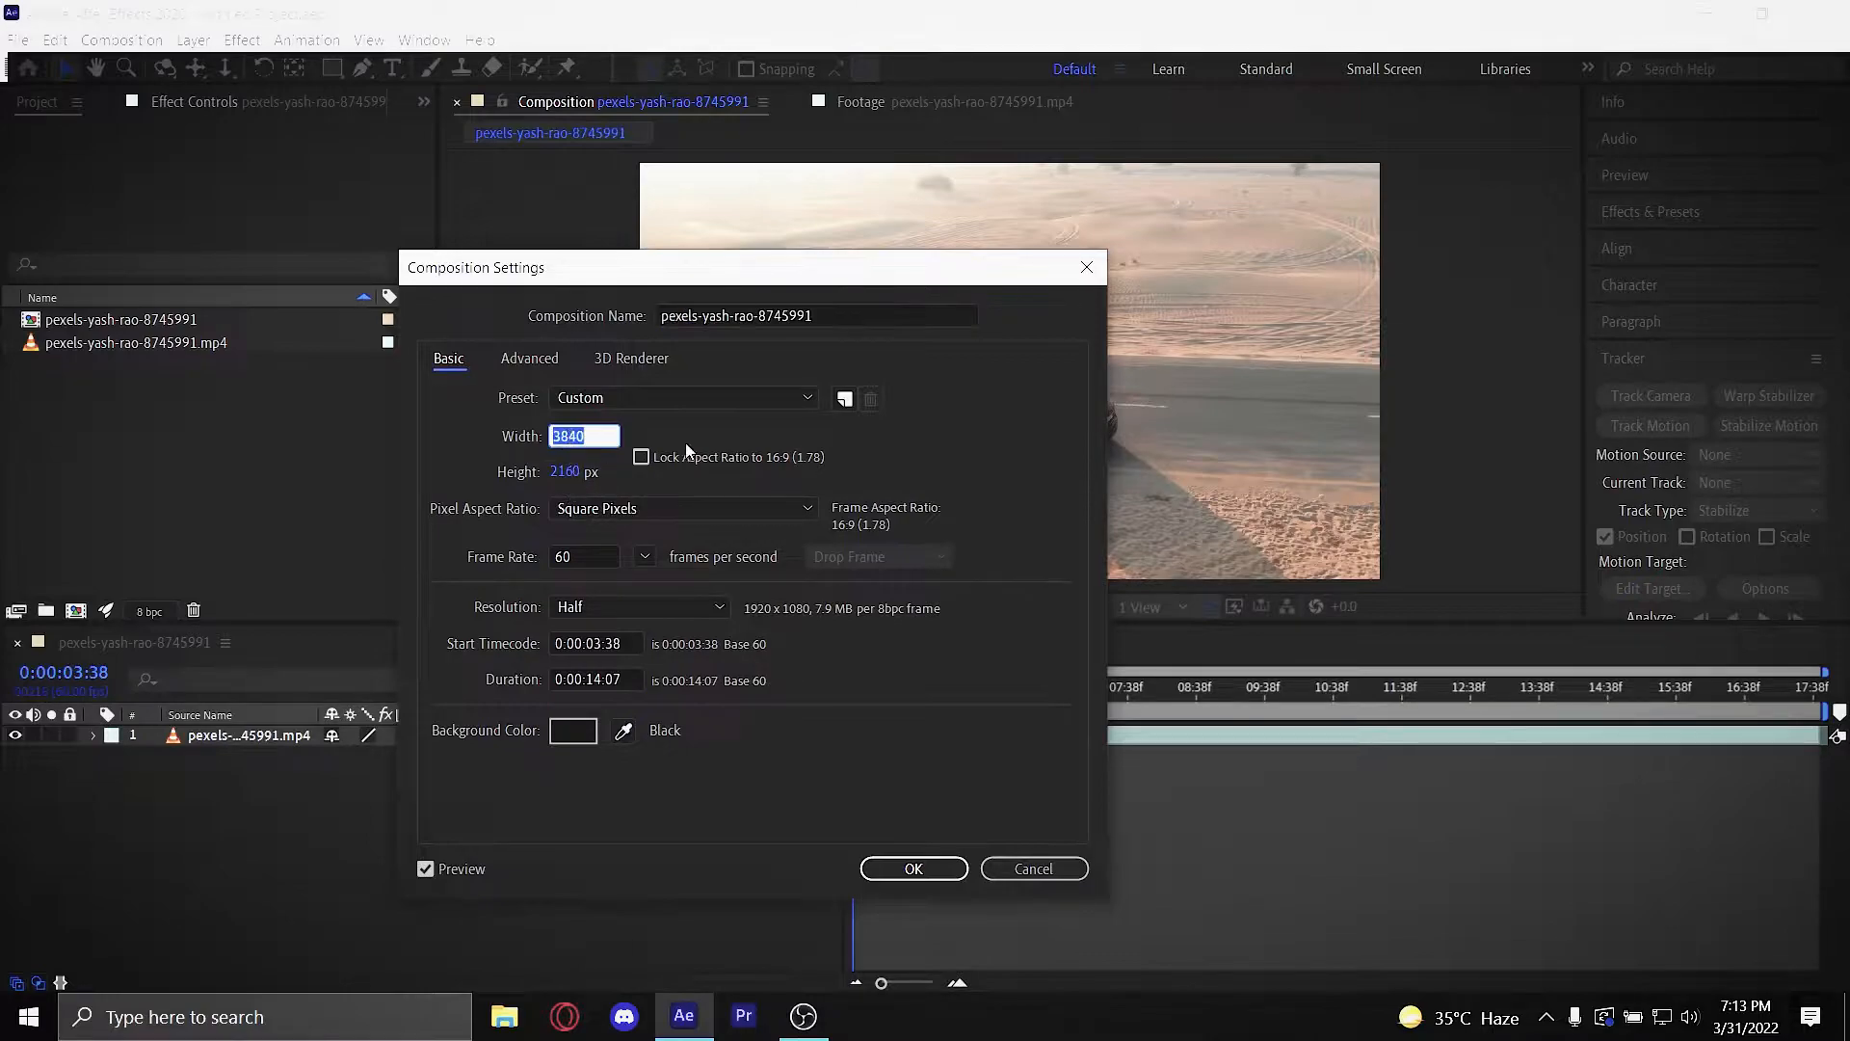
{"action": "type", "text": "1920"}
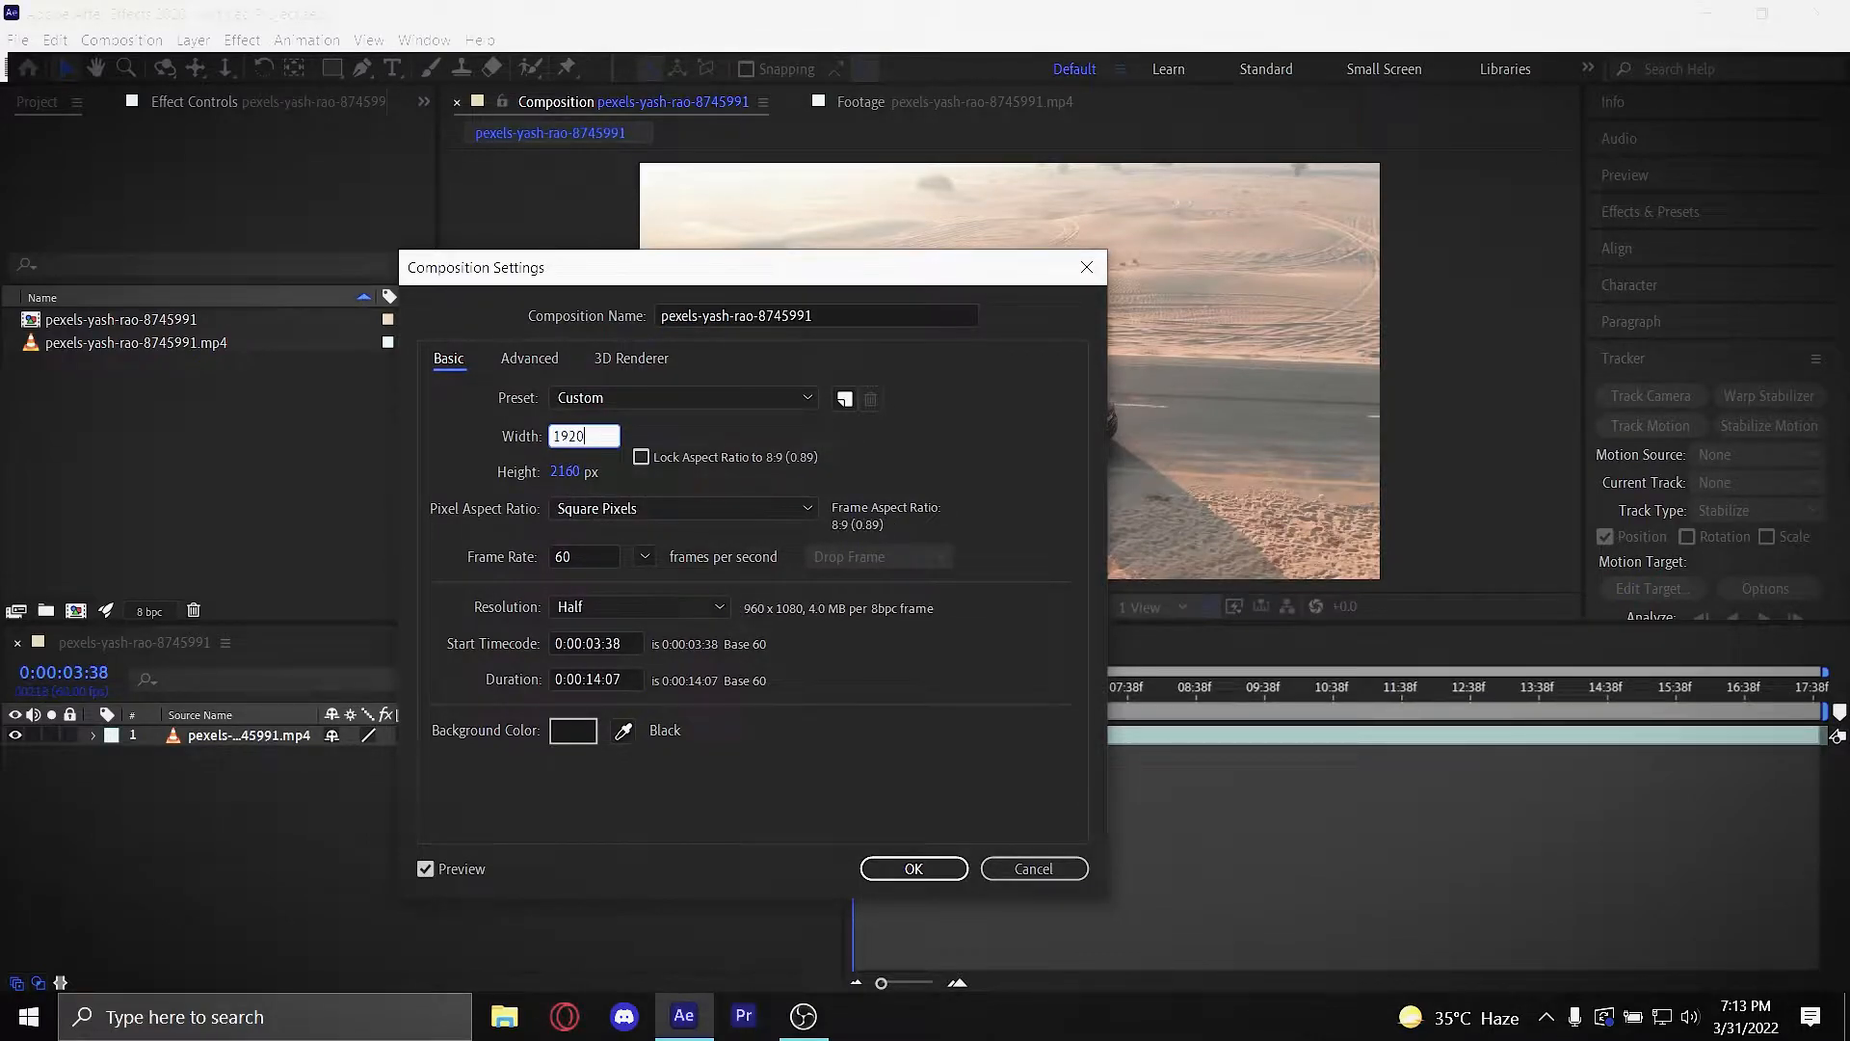
{"action": "left_click", "coordinate": [721, 438]}
{"action": "left_click", "coordinate": [567, 471]}
{"action": "type", "text": "1080"}
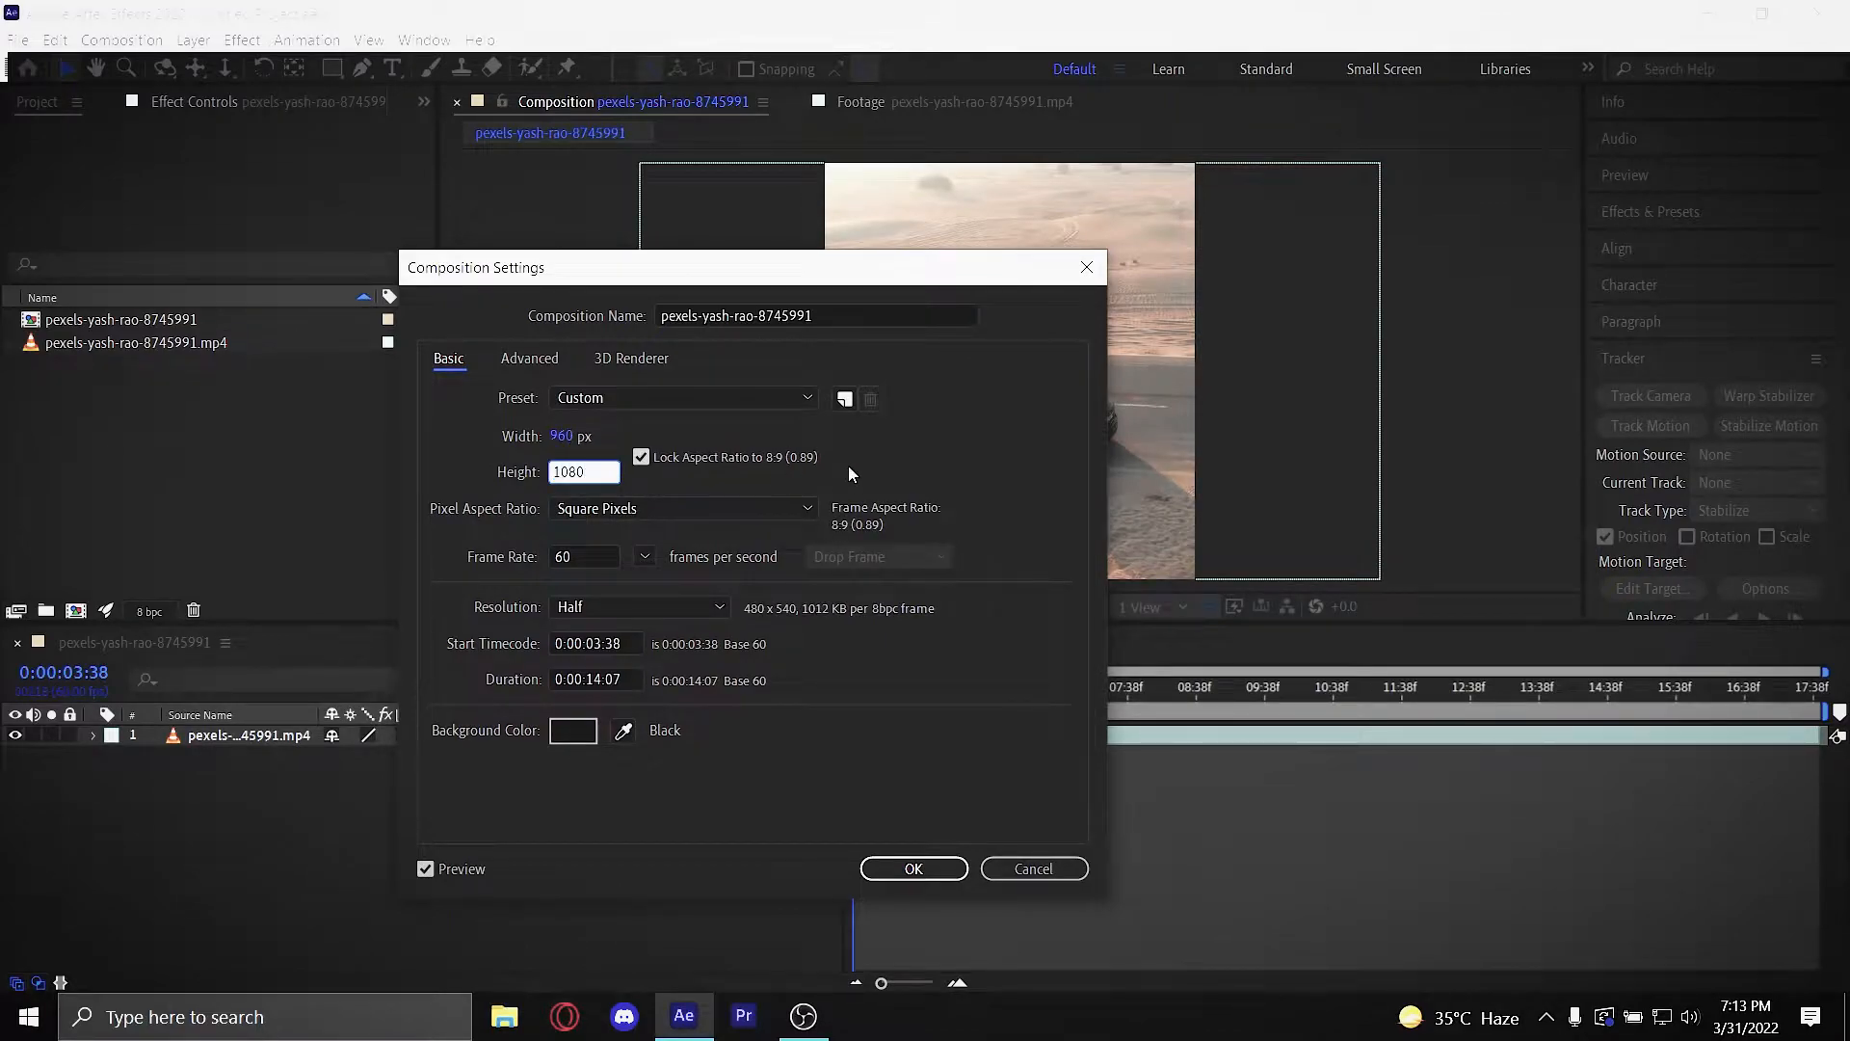
{"action": "left_click", "coordinate": [849, 468]}
Step: Apply the HDTV 1080 24 preset to the composition, keep the frame rate at 24, and confirm the settings
{"action": "left_click", "coordinate": [617, 399]}
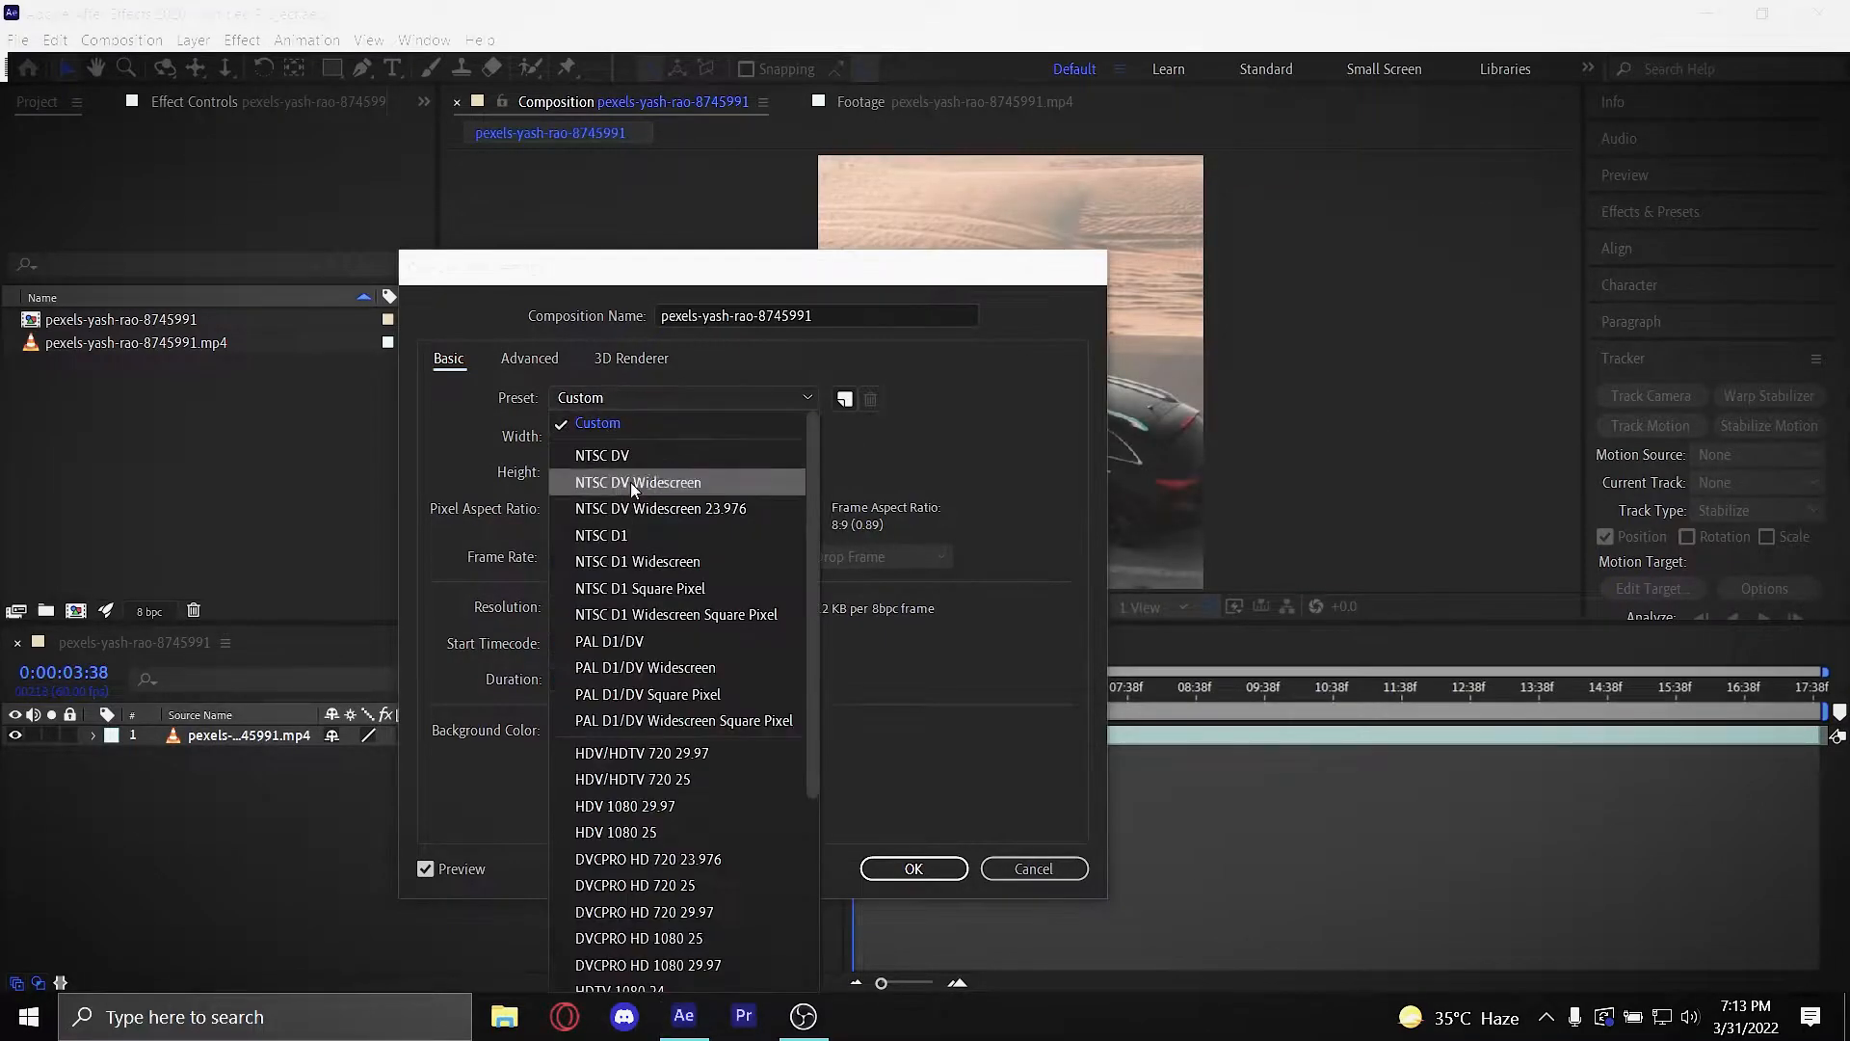
{"action": "scroll", "coordinate": [700, 731], "scroll_direction": "down", "scroll_amount": 4}
{"action": "scroll", "coordinate": [646, 836], "scroll_direction": "up", "scroll_amount": 4}
{"action": "scroll", "coordinate": [703, 684], "scroll_direction": "down", "scroll_amount": 4}
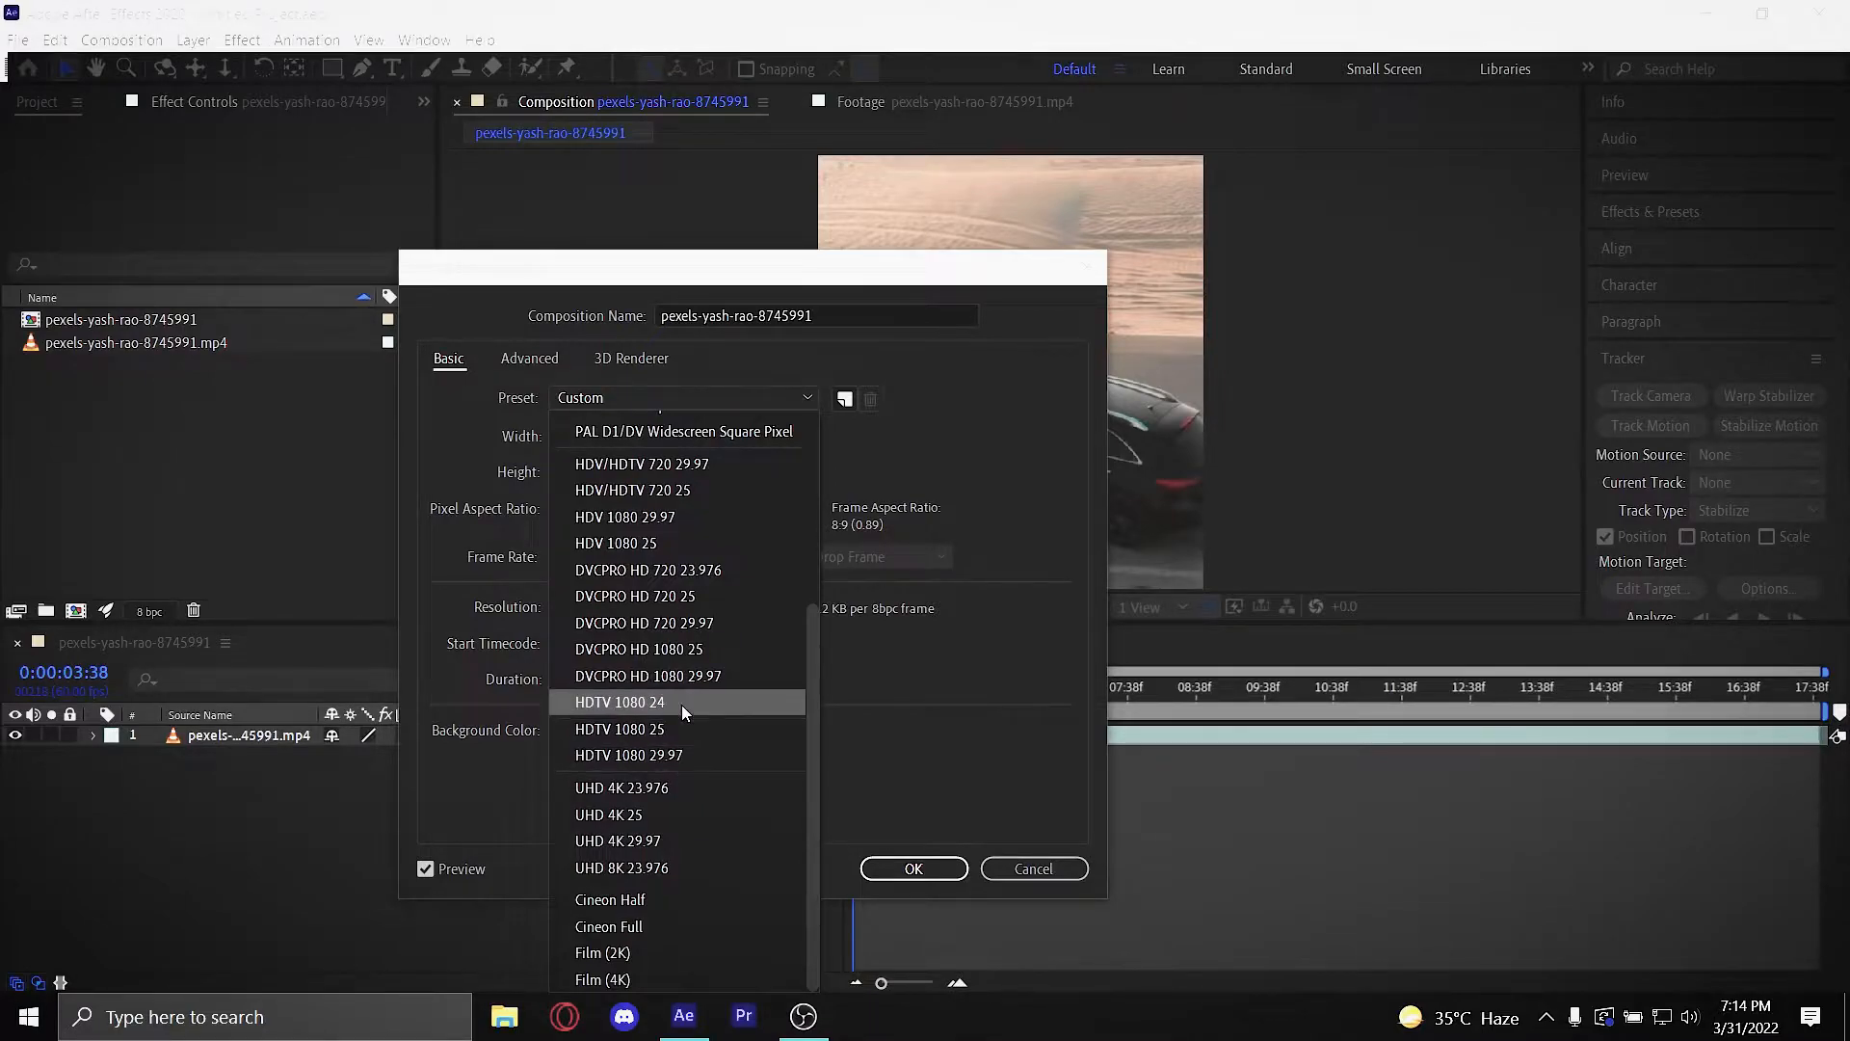
{"action": "left_click", "coordinate": [656, 705]}
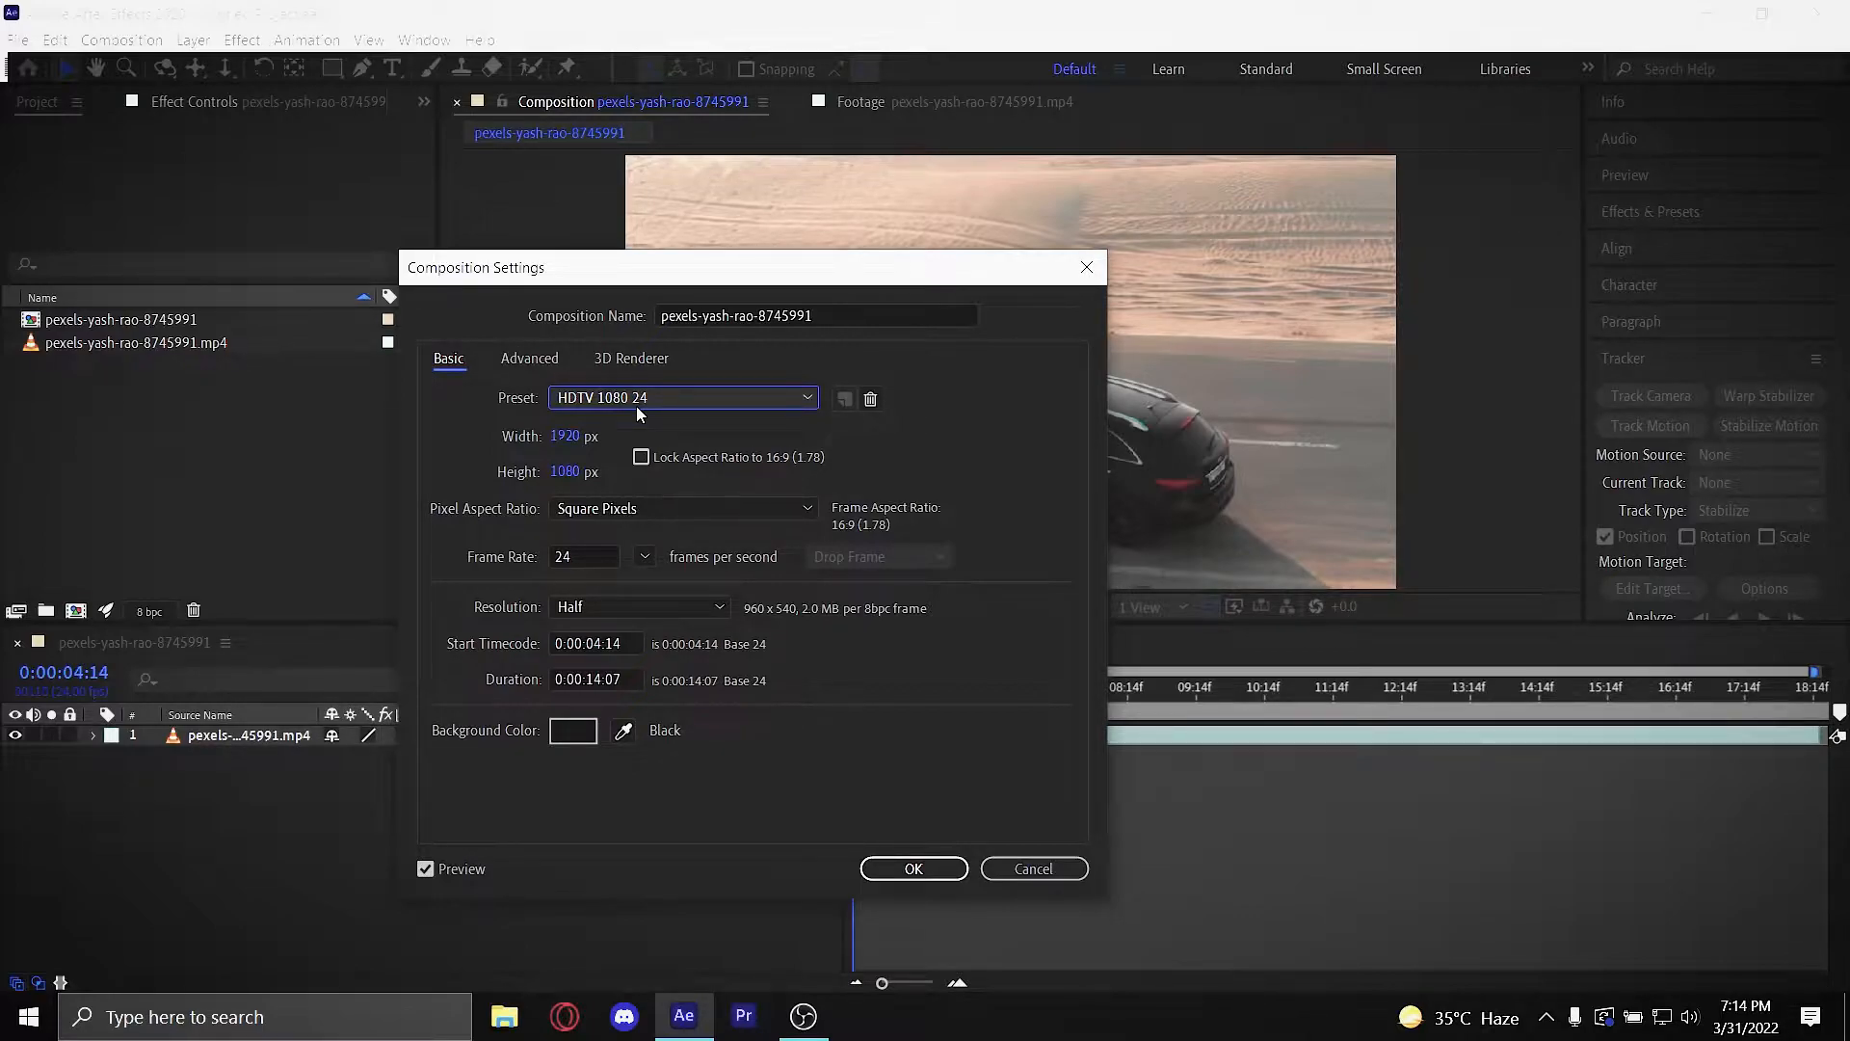
{"action": "left_click", "coordinate": [645, 556]}
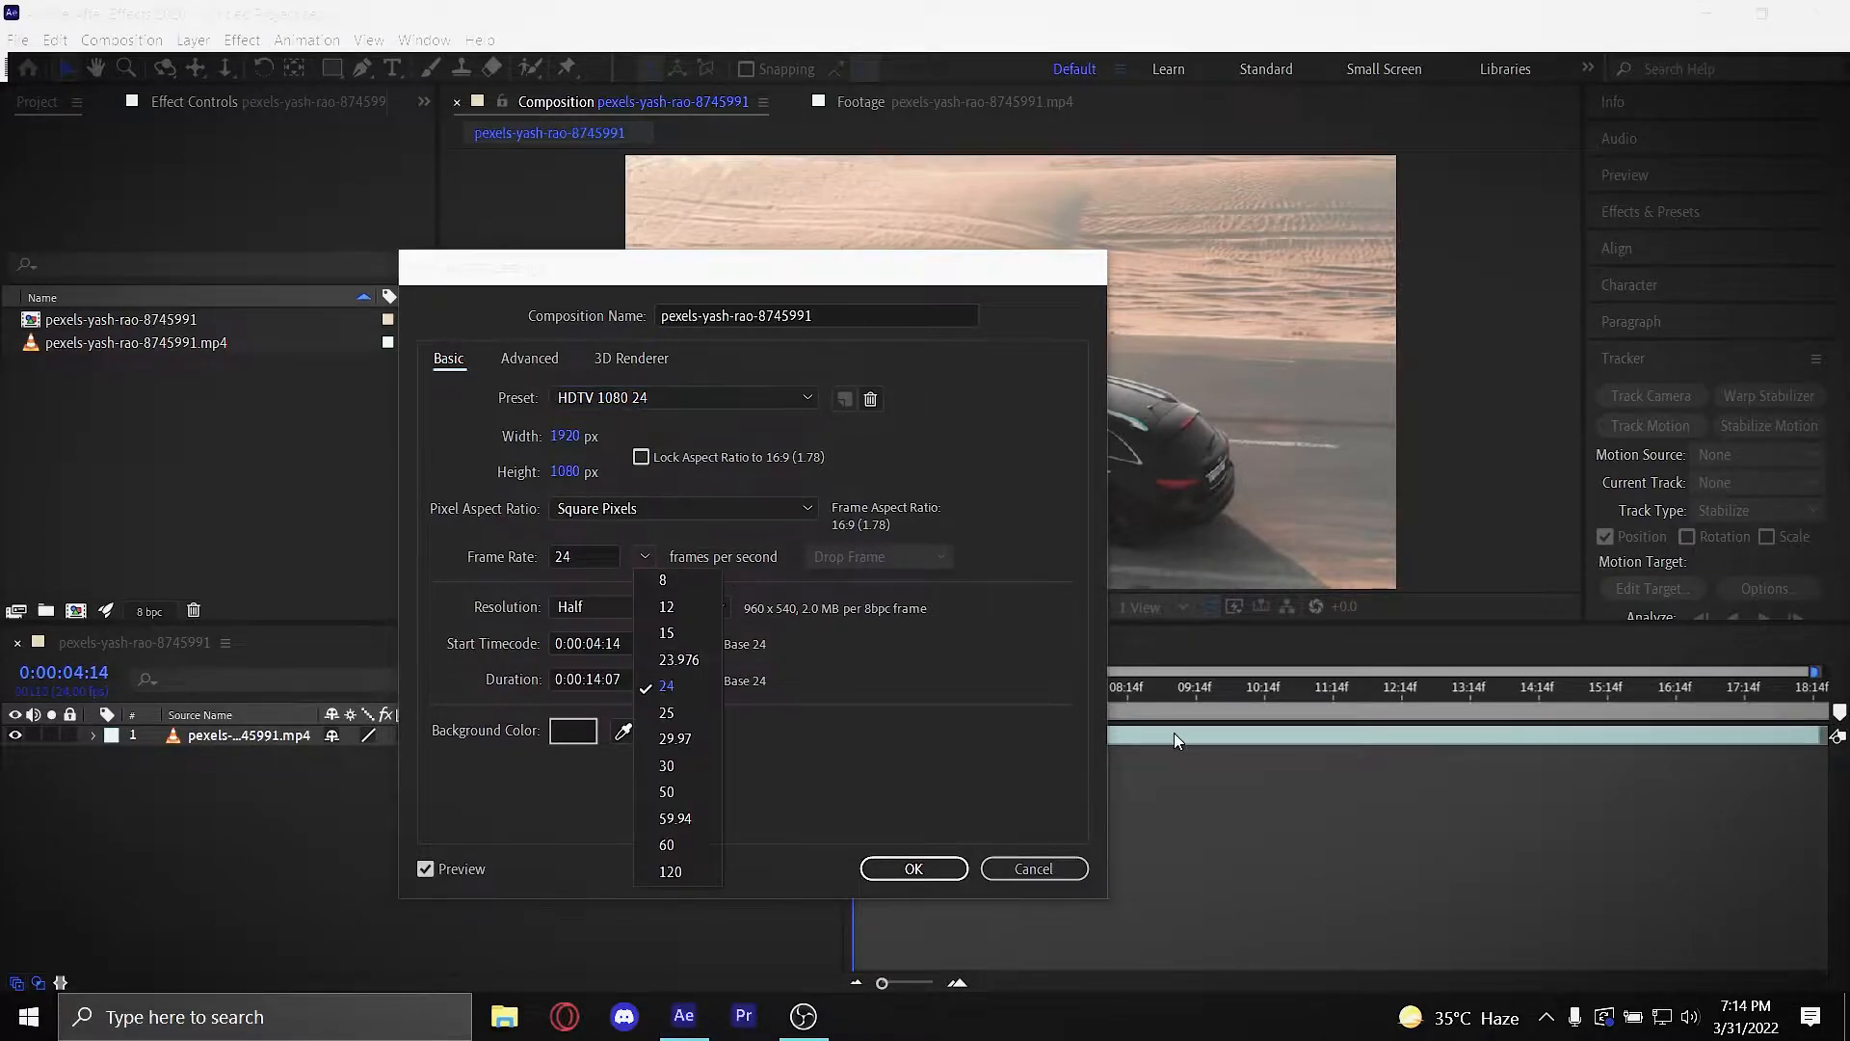
{"action": "left_click", "coordinate": [991, 673]}
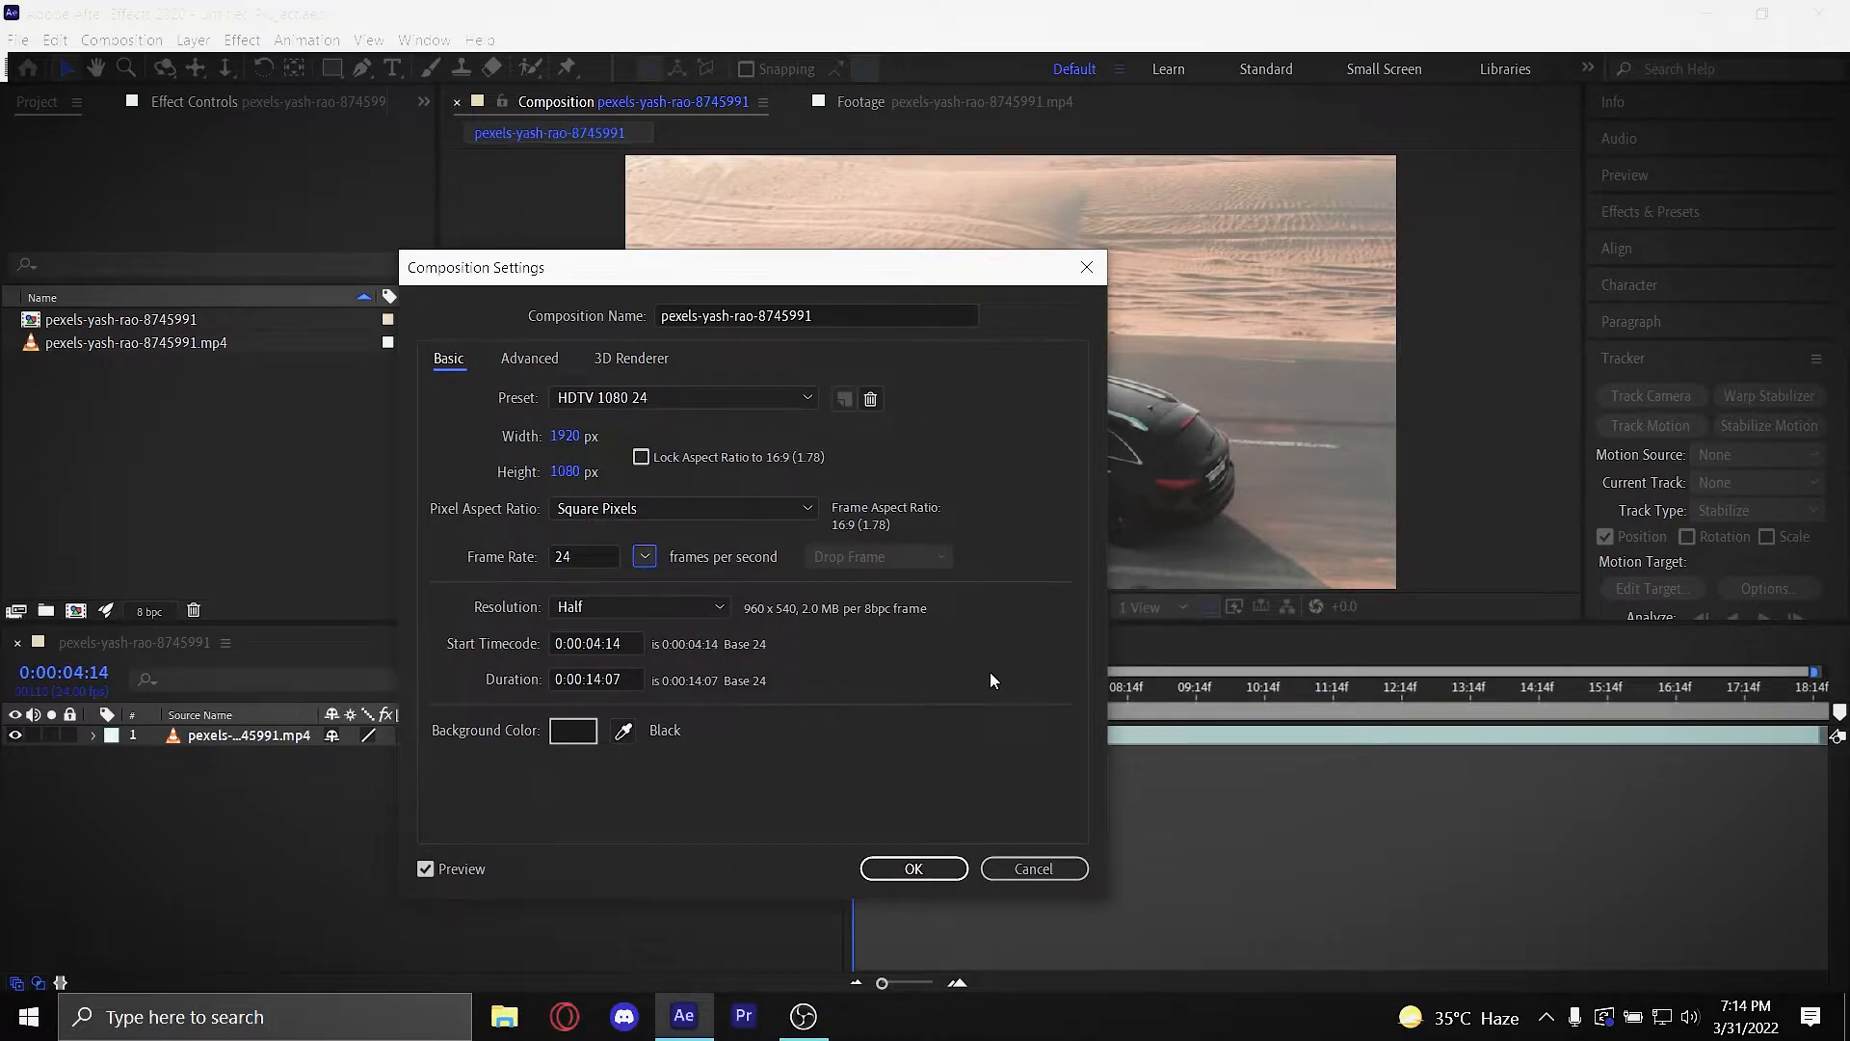
{"action": "left_click", "coordinate": [795, 315]}
{"action": "left_click", "coordinate": [914, 868]}
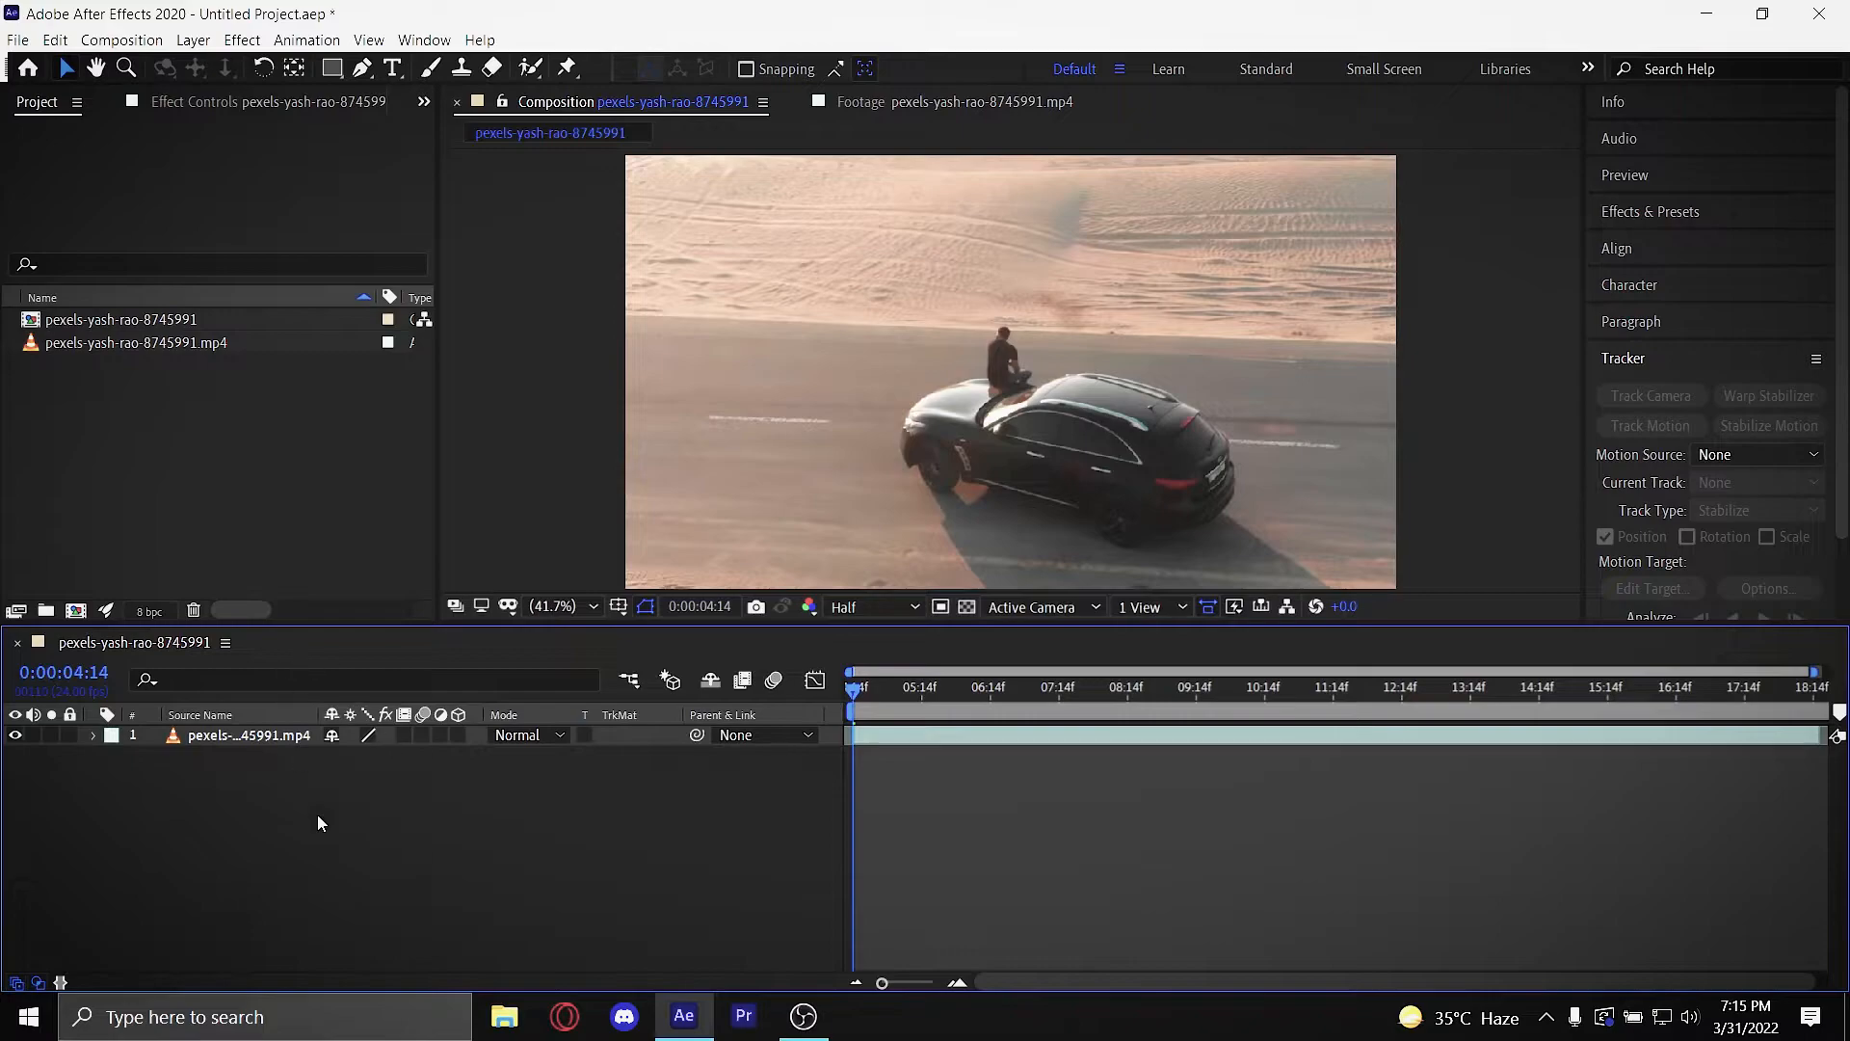
Step: Scrub through the composition from beginning to end and return to its first frame
{"action": "left_click", "coordinate": [193, 742]}
{"action": "left_click_drag", "start_coordinate": [891, 743], "coordinate": [1838, 710]}
{"action": "left_click_drag", "start_coordinate": [884, 982], "coordinate": [846, 984]}
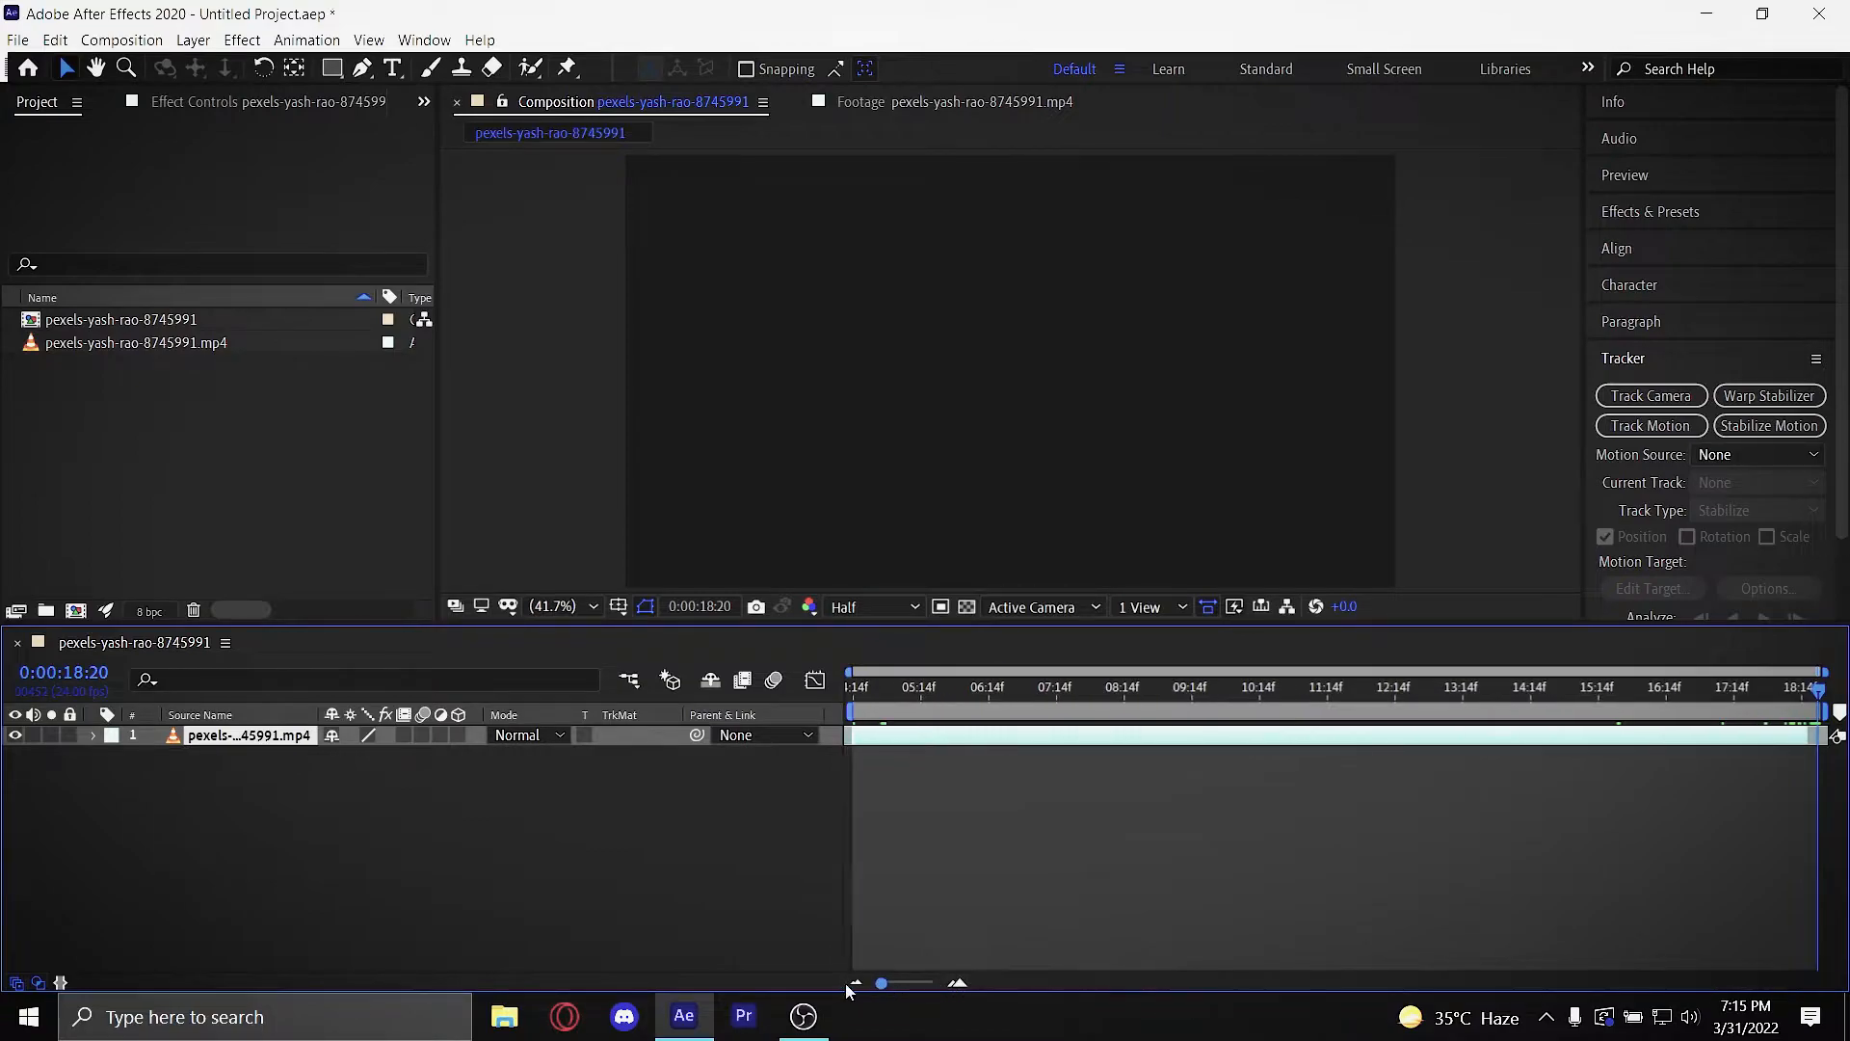
{"action": "left_click_drag", "start_coordinate": [859, 690], "coordinate": [1820, 704]}
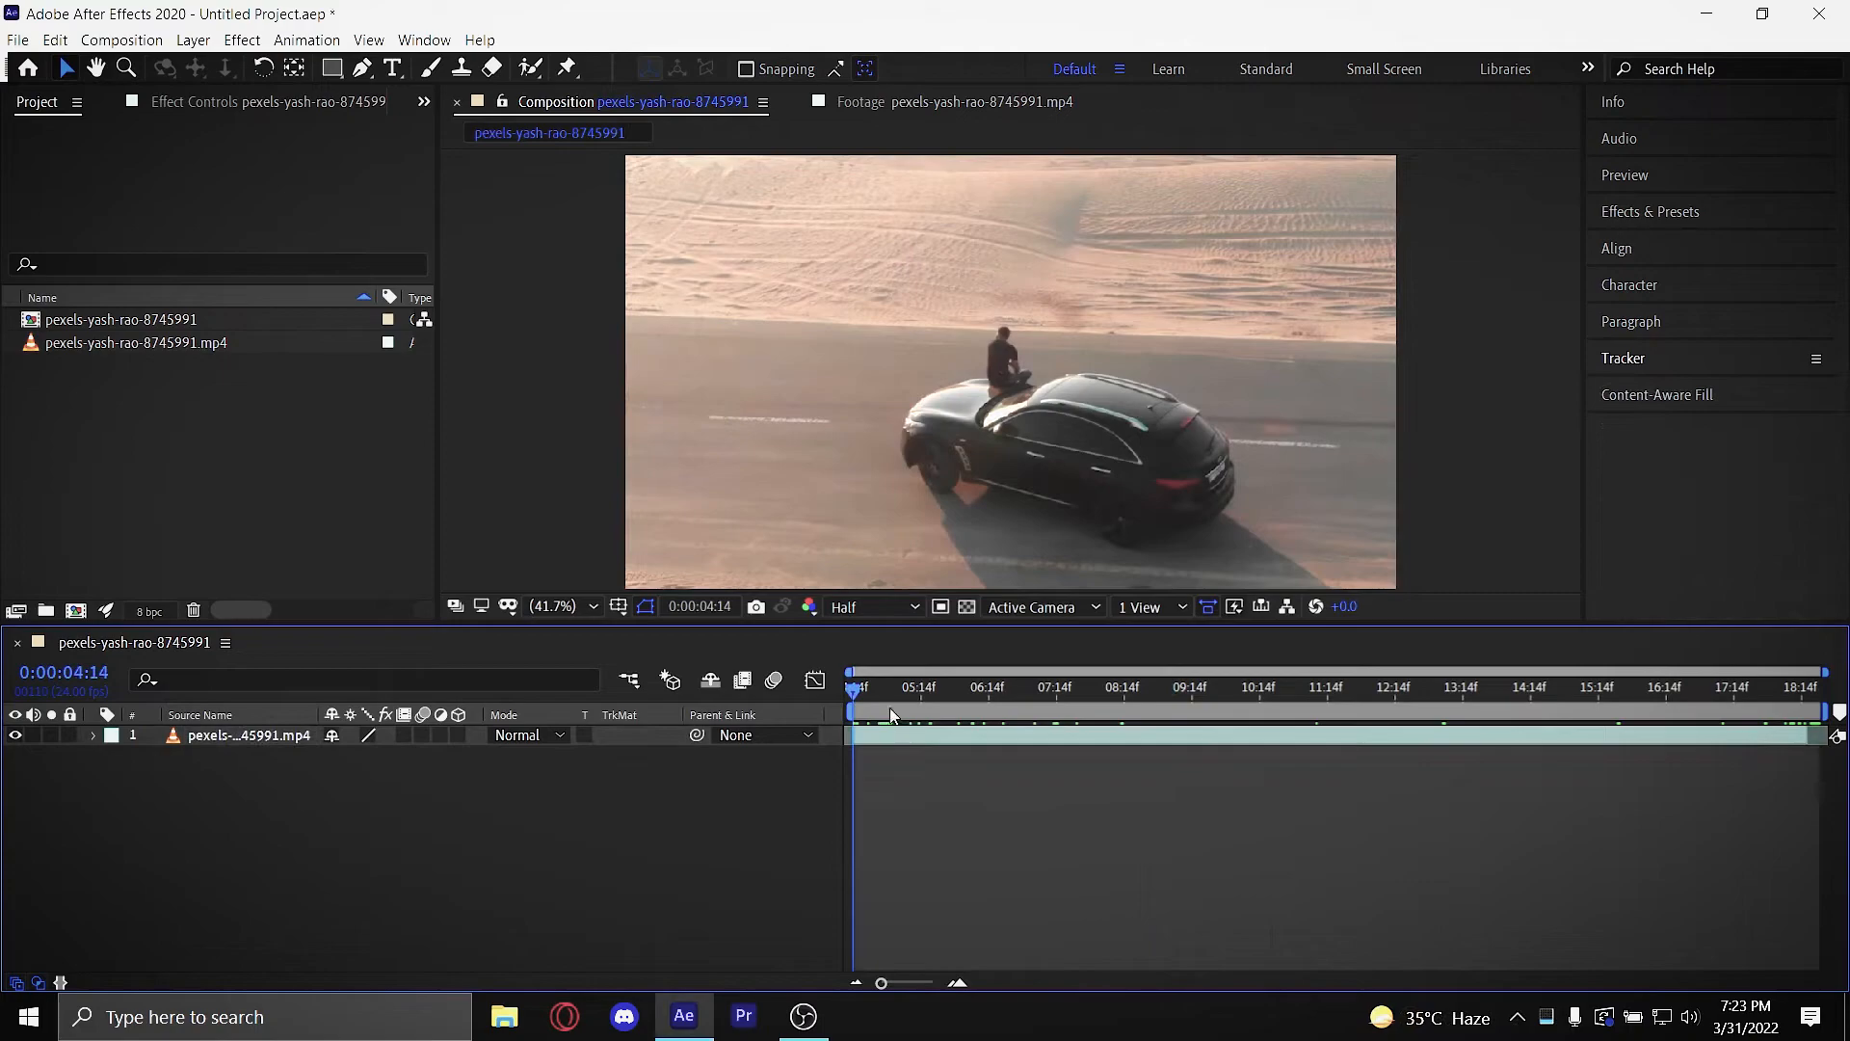
{"action": "left_click_drag", "start_coordinate": [886, 702], "coordinate": [784, 763]}
{"action": "left_click_drag", "start_coordinate": [857, 690], "coordinate": [601, 732]}
Step: Try the Full, Half and Third preview resolutions and set the composition's preview resolution to Quarter
{"action": "left_click", "coordinate": [886, 607]}
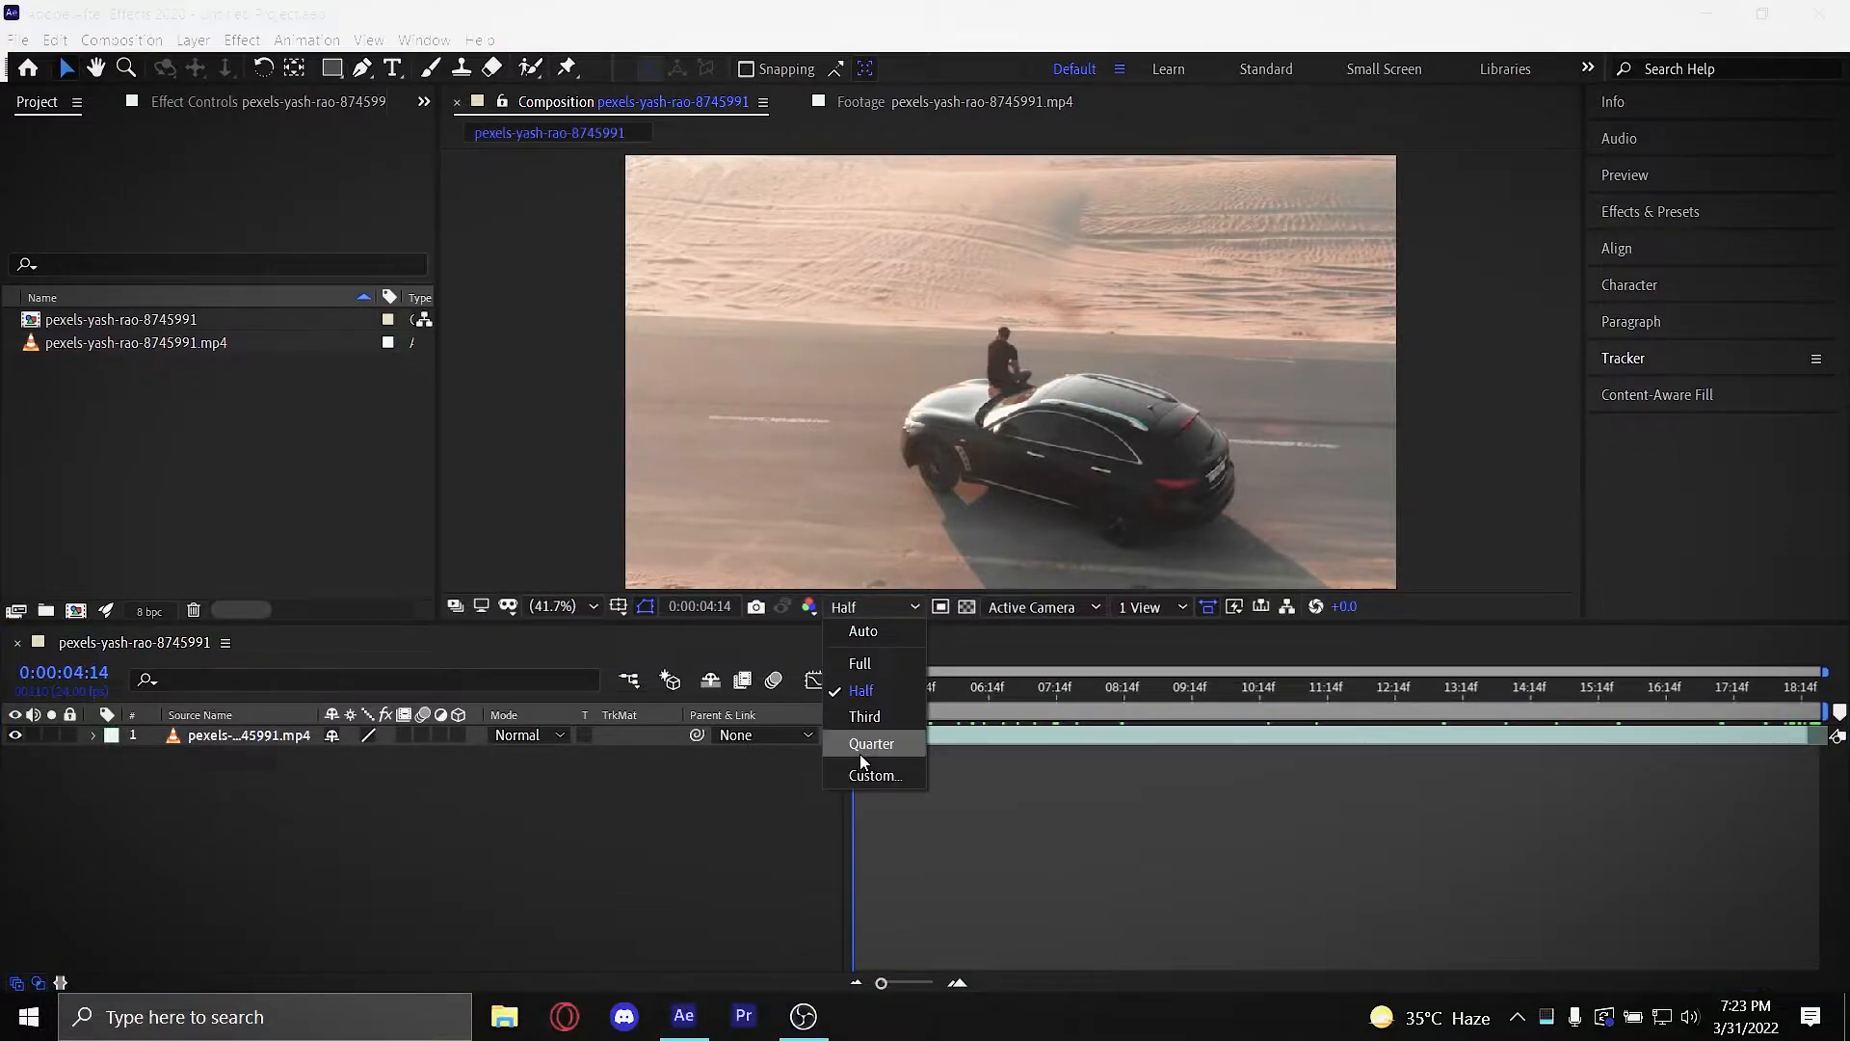
{"action": "left_click", "coordinate": [861, 752]}
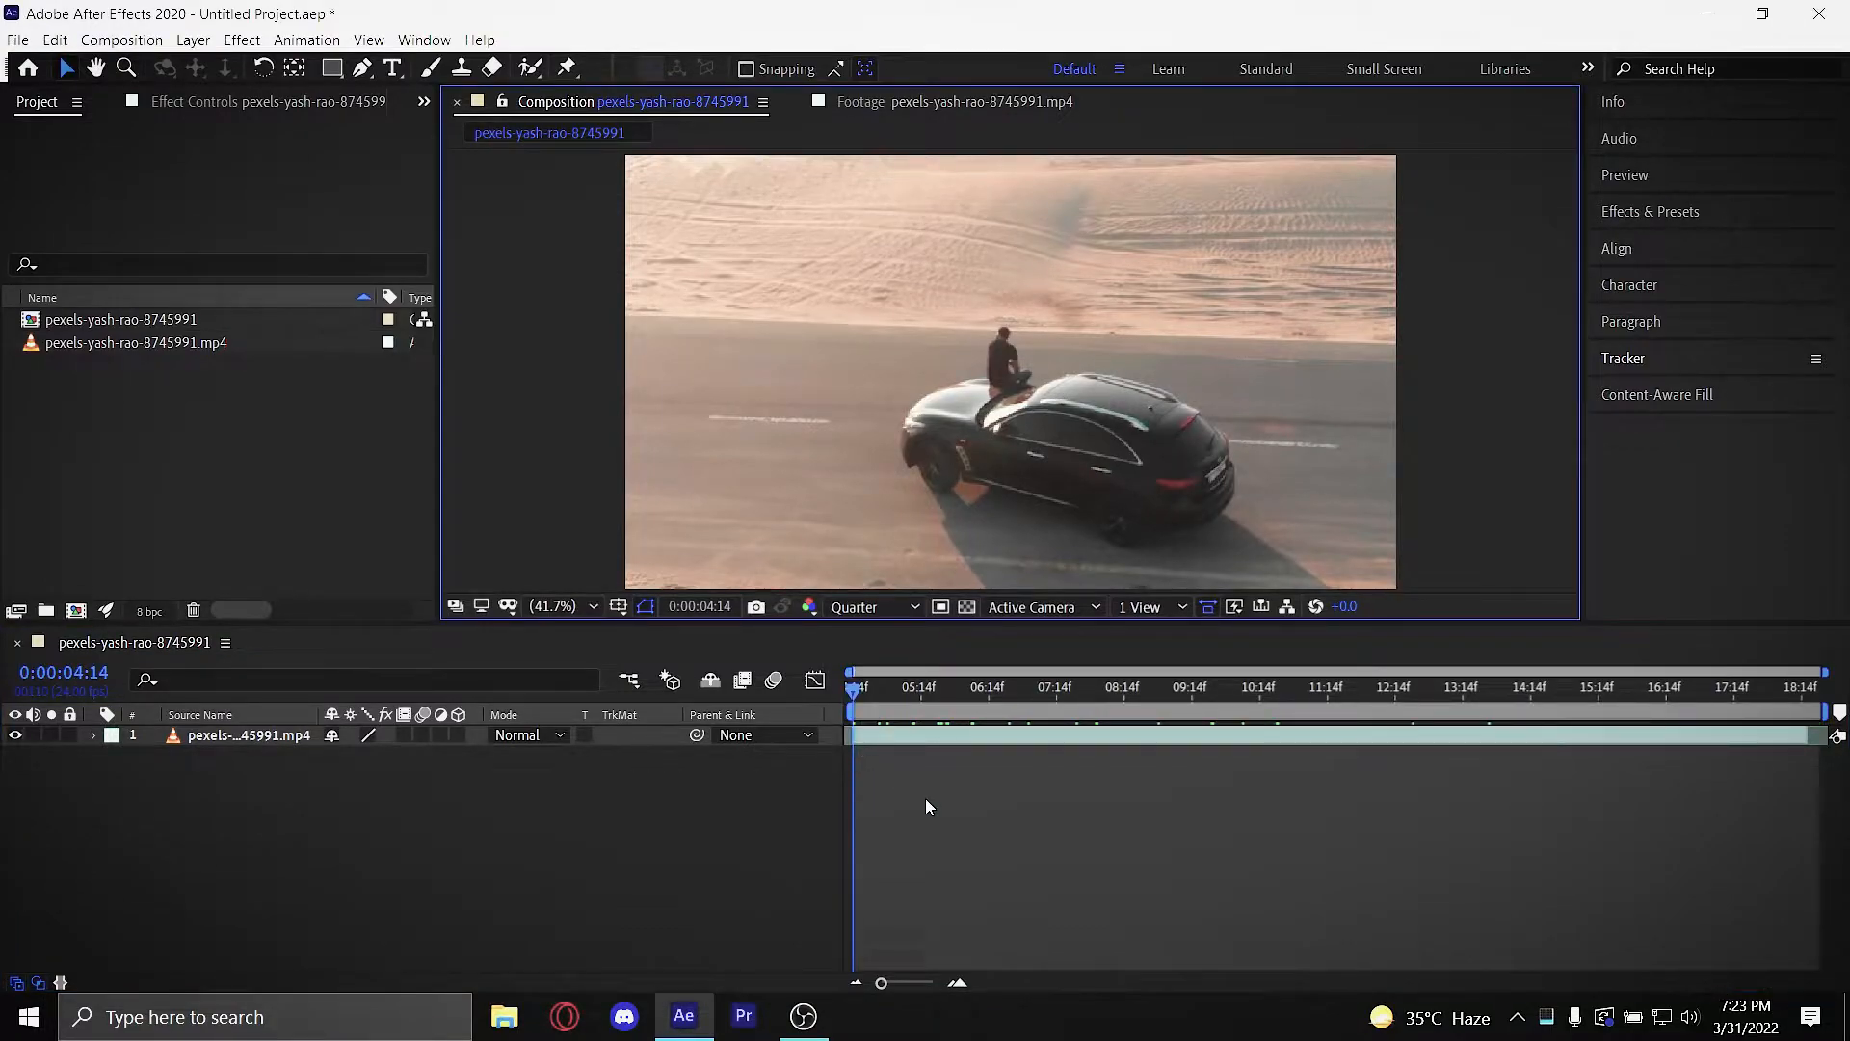
{"action": "left_click", "coordinate": [881, 610]}
{"action": "left_click", "coordinate": [857, 670]}
{"action": "left_click", "coordinate": [858, 607]}
{"action": "left_click", "coordinate": [860, 690]}
{"action": "left_click", "coordinate": [853, 611]}
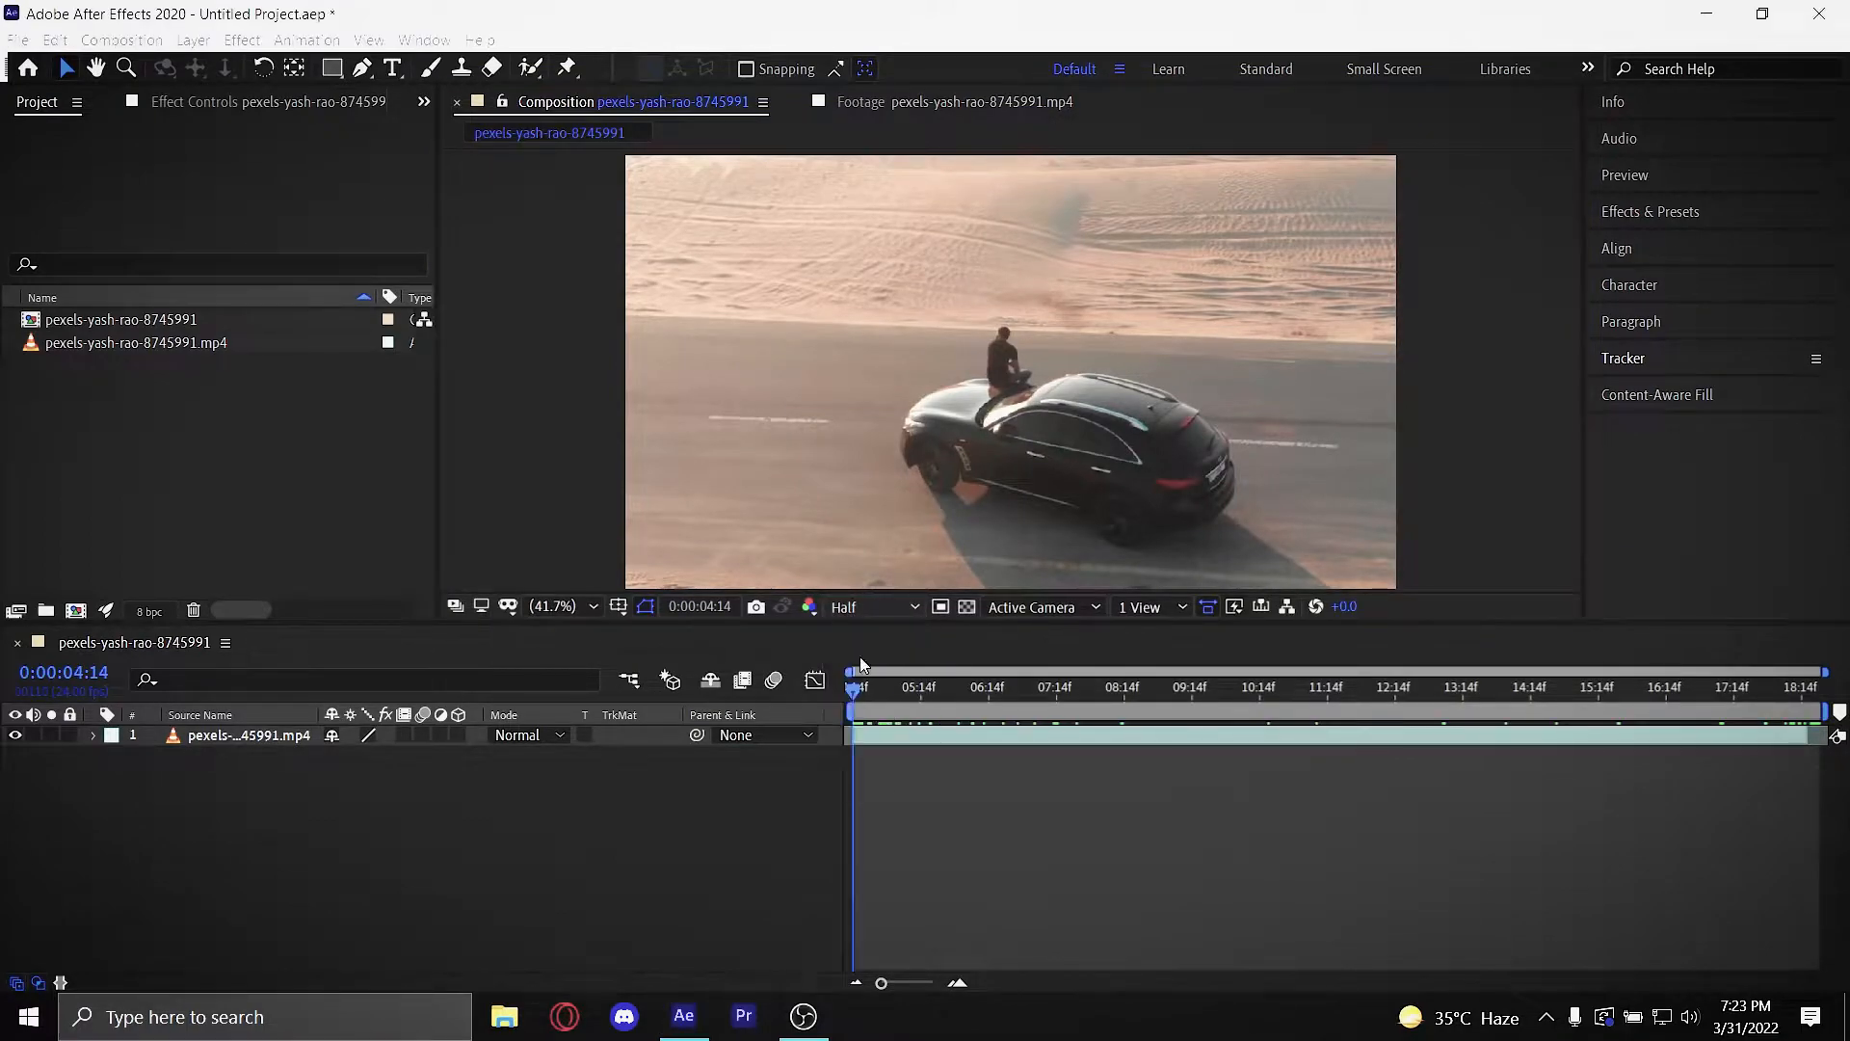
{"action": "left_click", "coordinate": [864, 716]}
{"action": "left_click", "coordinate": [858, 609]}
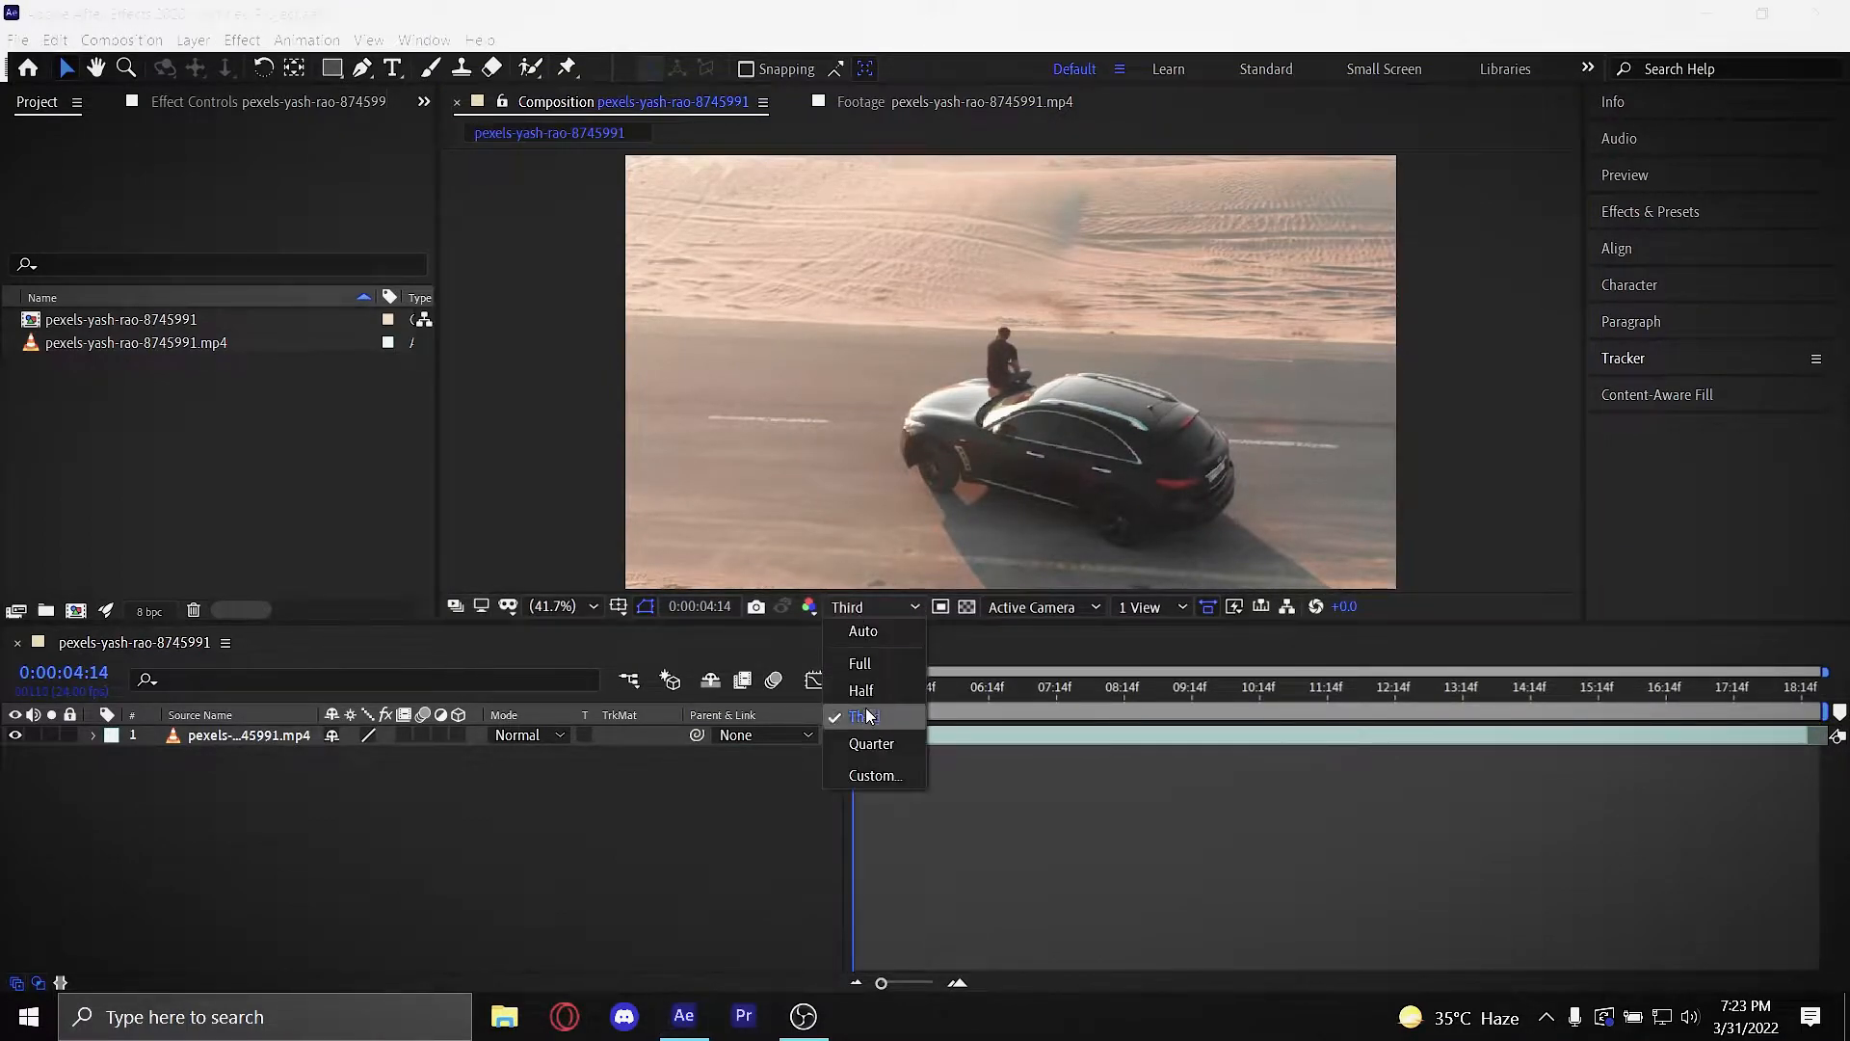
{"action": "left_click", "coordinate": [871, 743]}
Step: Scrub through the clip at Quarter resolution to check how smoothly it previews
{"action": "left_click_drag", "start_coordinate": [968, 690], "coordinate": [915, 670]}
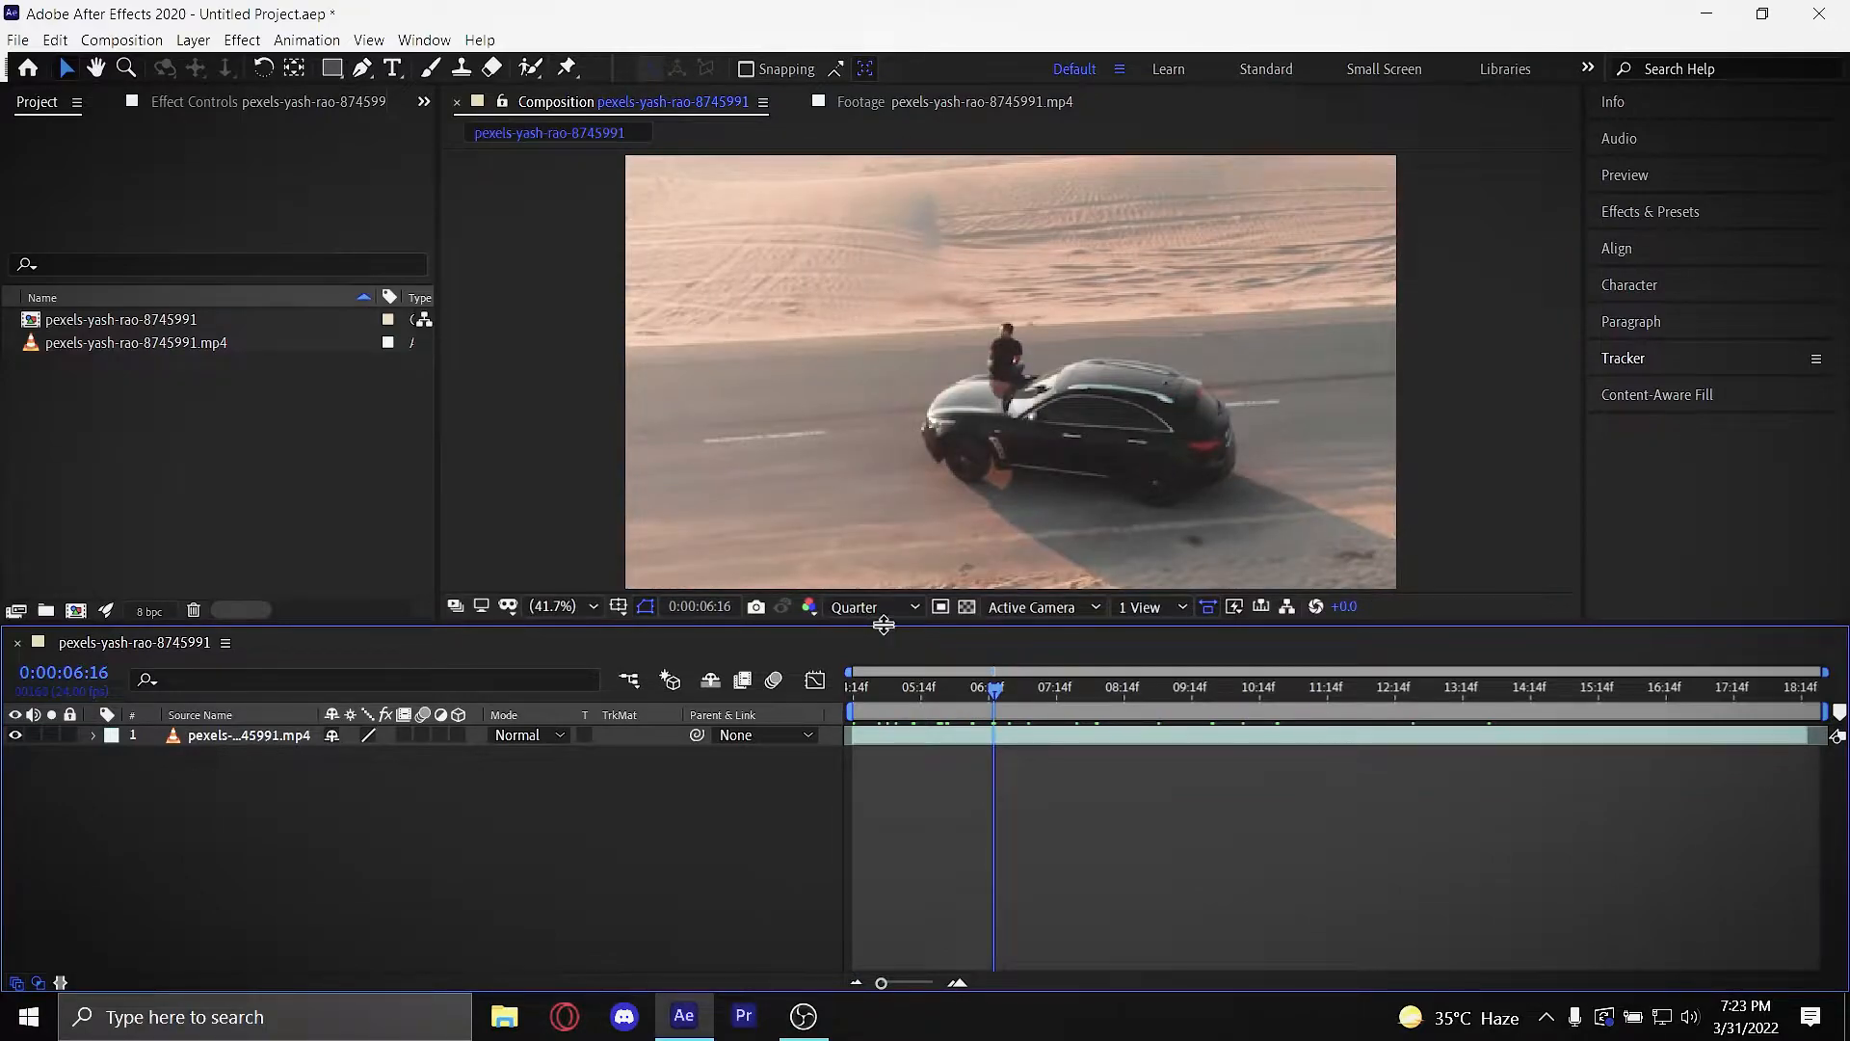
{"action": "key", "text": "Home"}
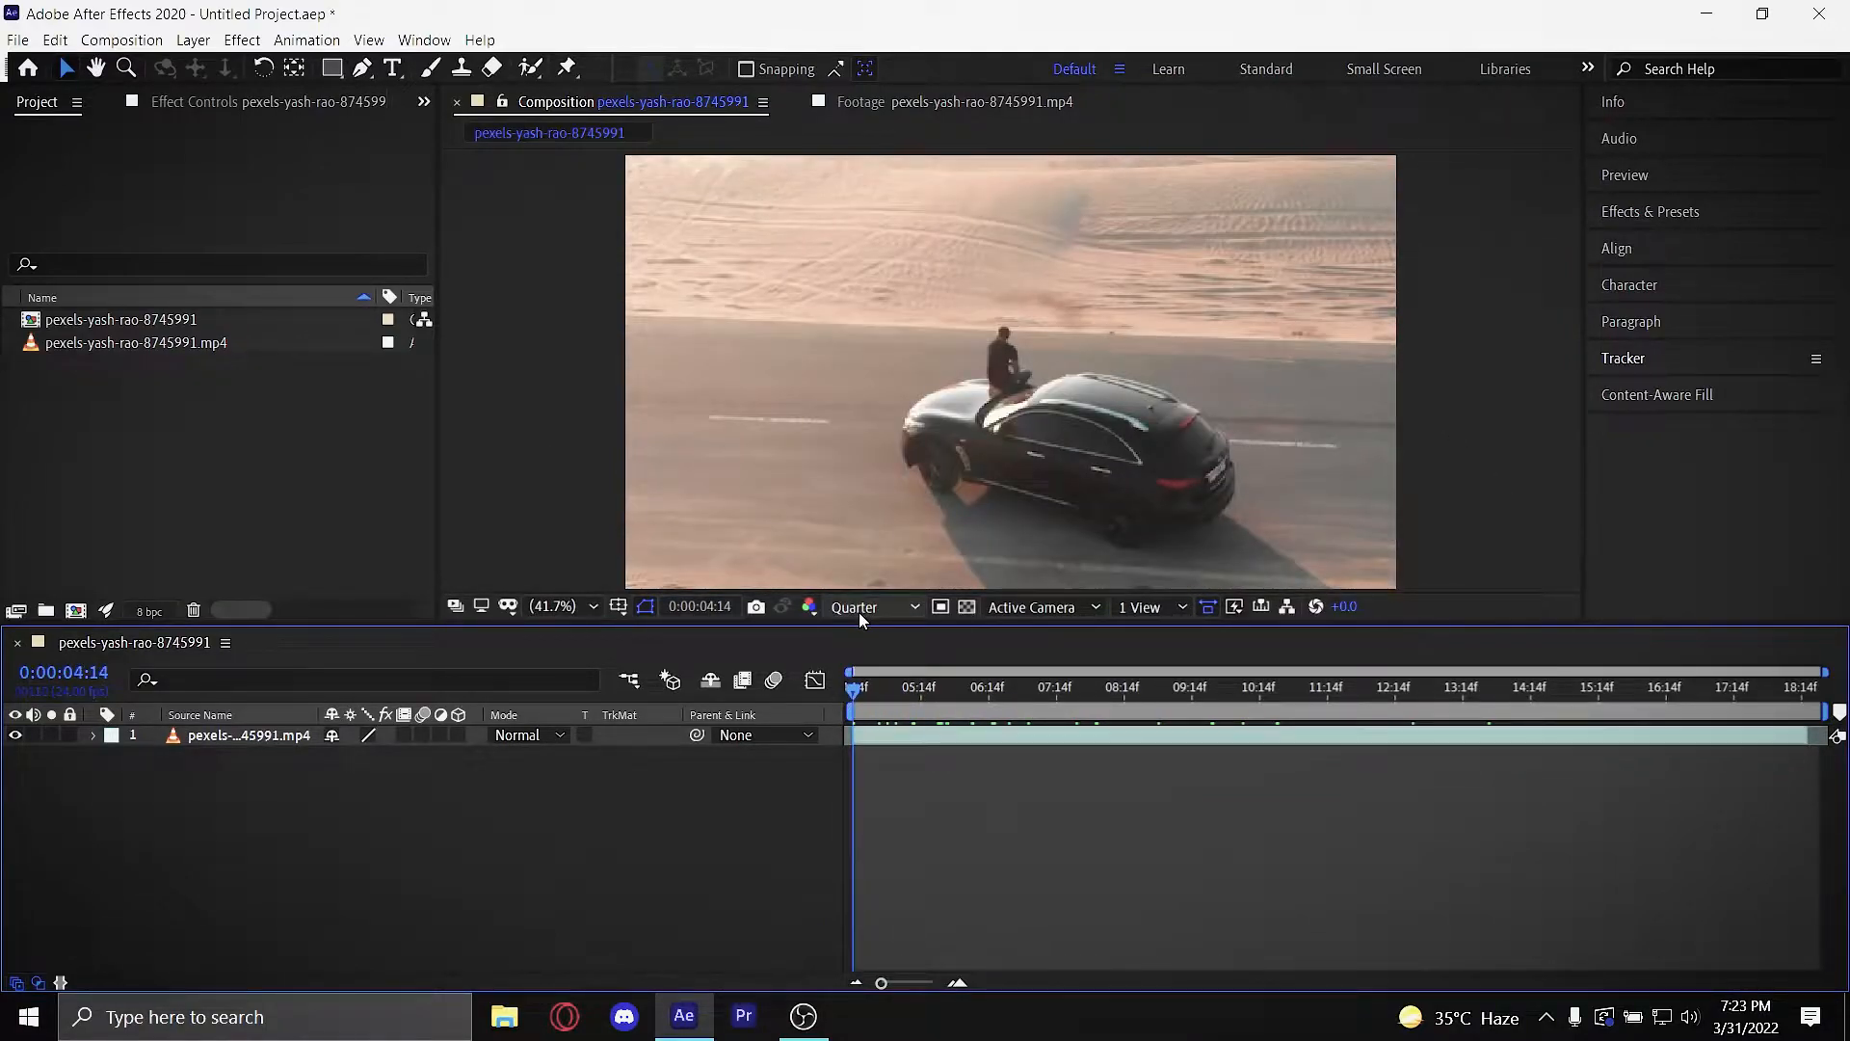
{"action": "left_click", "coordinate": [861, 607]}
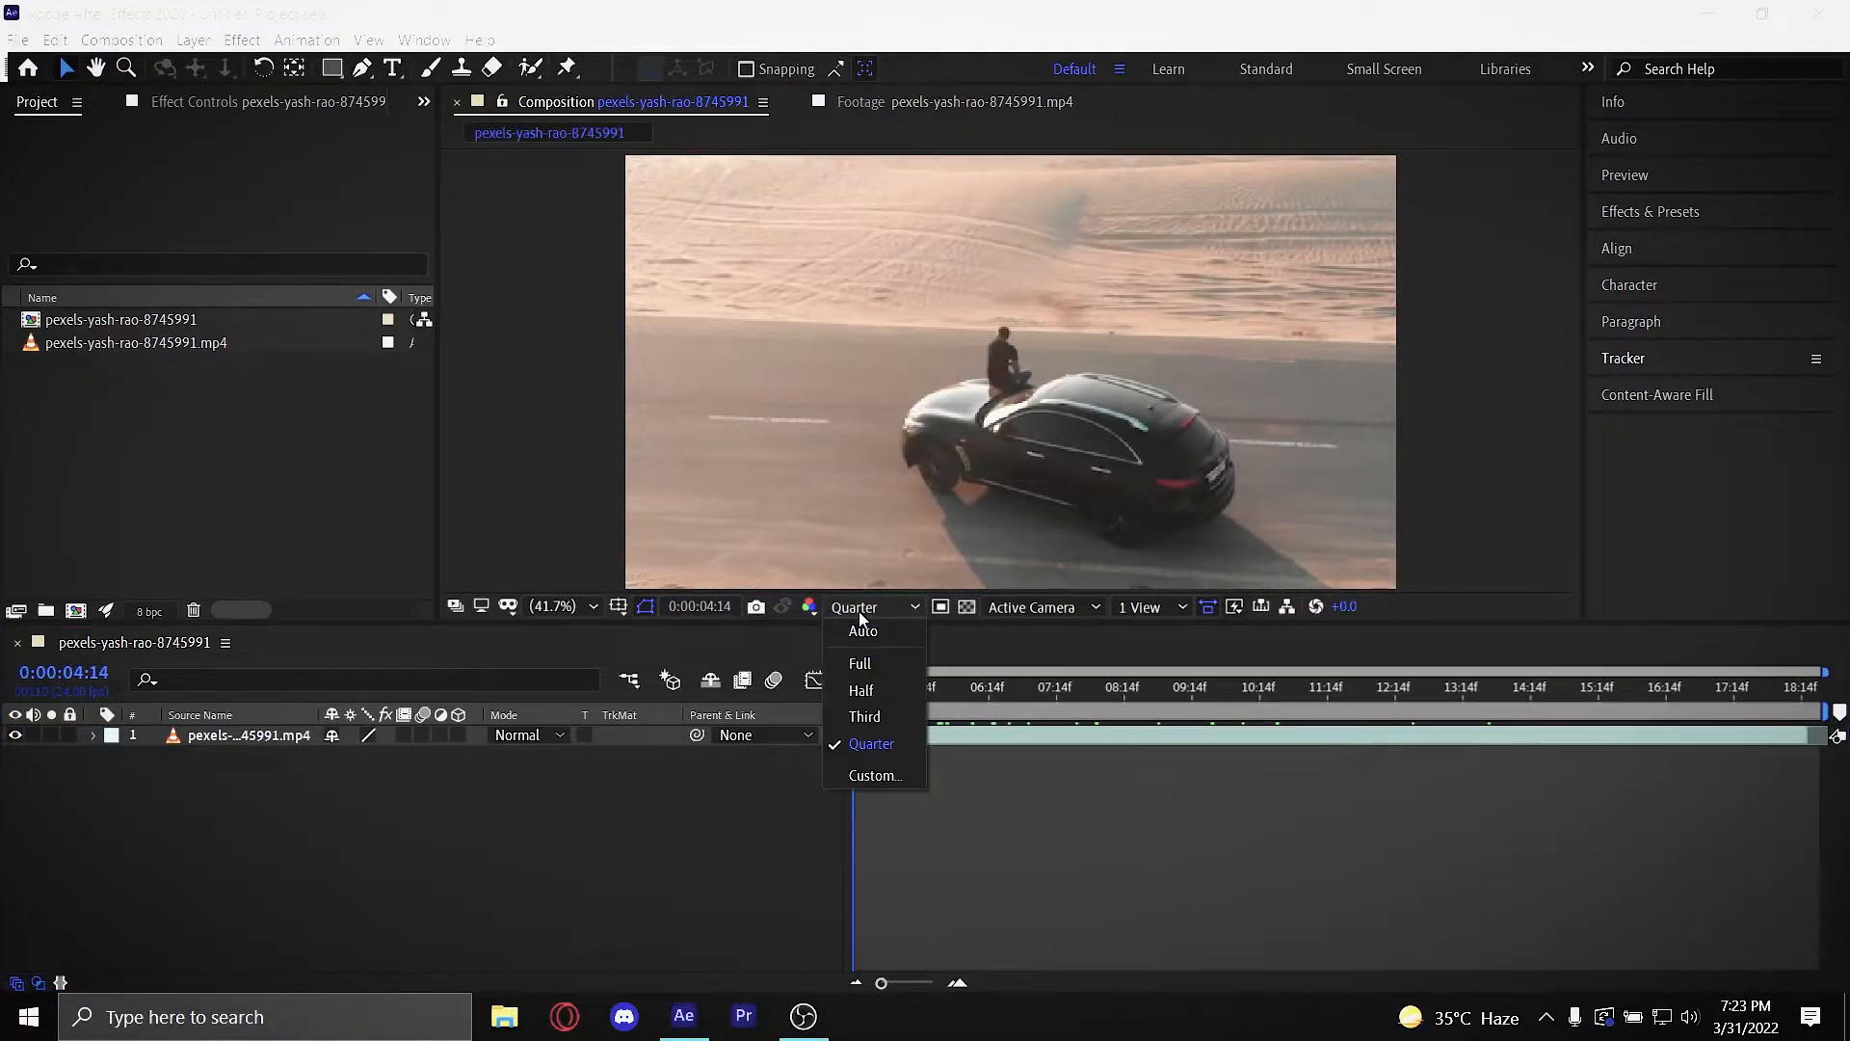
{"action": "left_click", "coordinate": [871, 741]}
{"action": "left_click_drag", "start_coordinate": [858, 690], "coordinate": [1467, 728]}
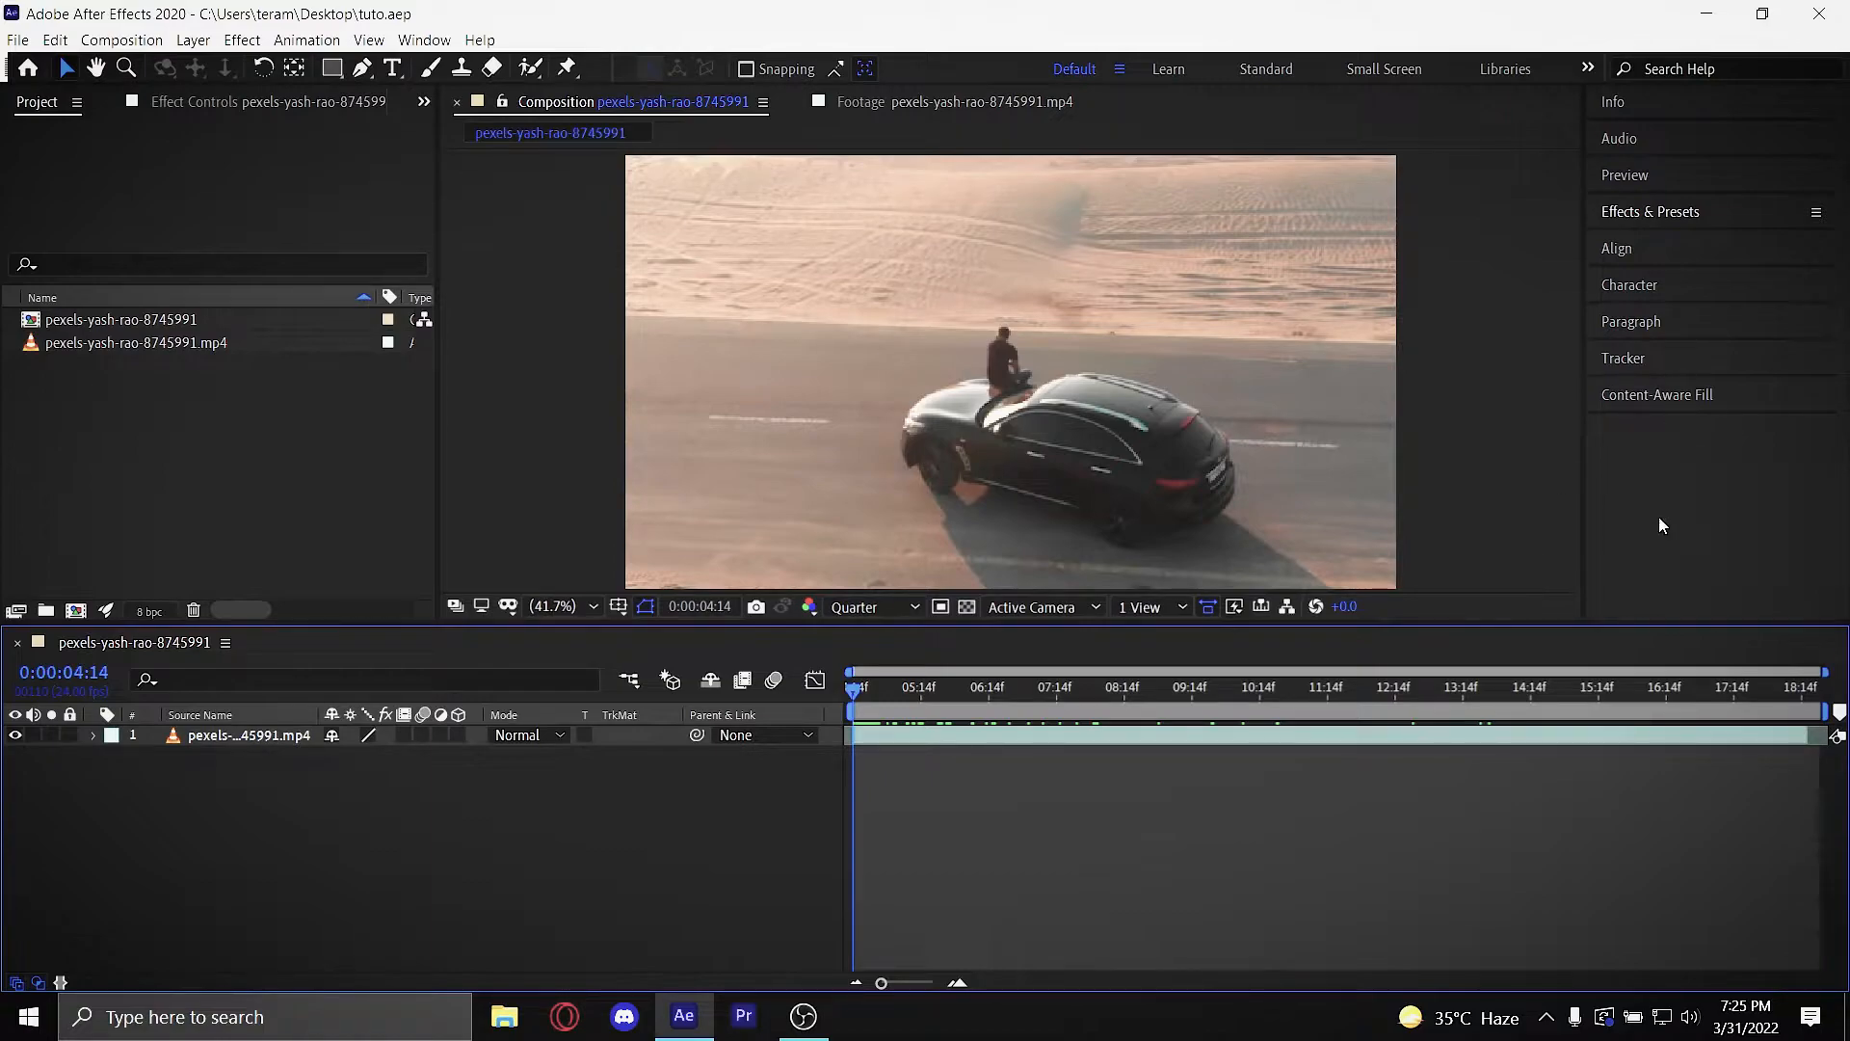
Step: Browse through the list of available effect categories
{"action": "left_click", "coordinate": [1652, 213]}
{"action": "left_click", "coordinate": [1655, 220]}
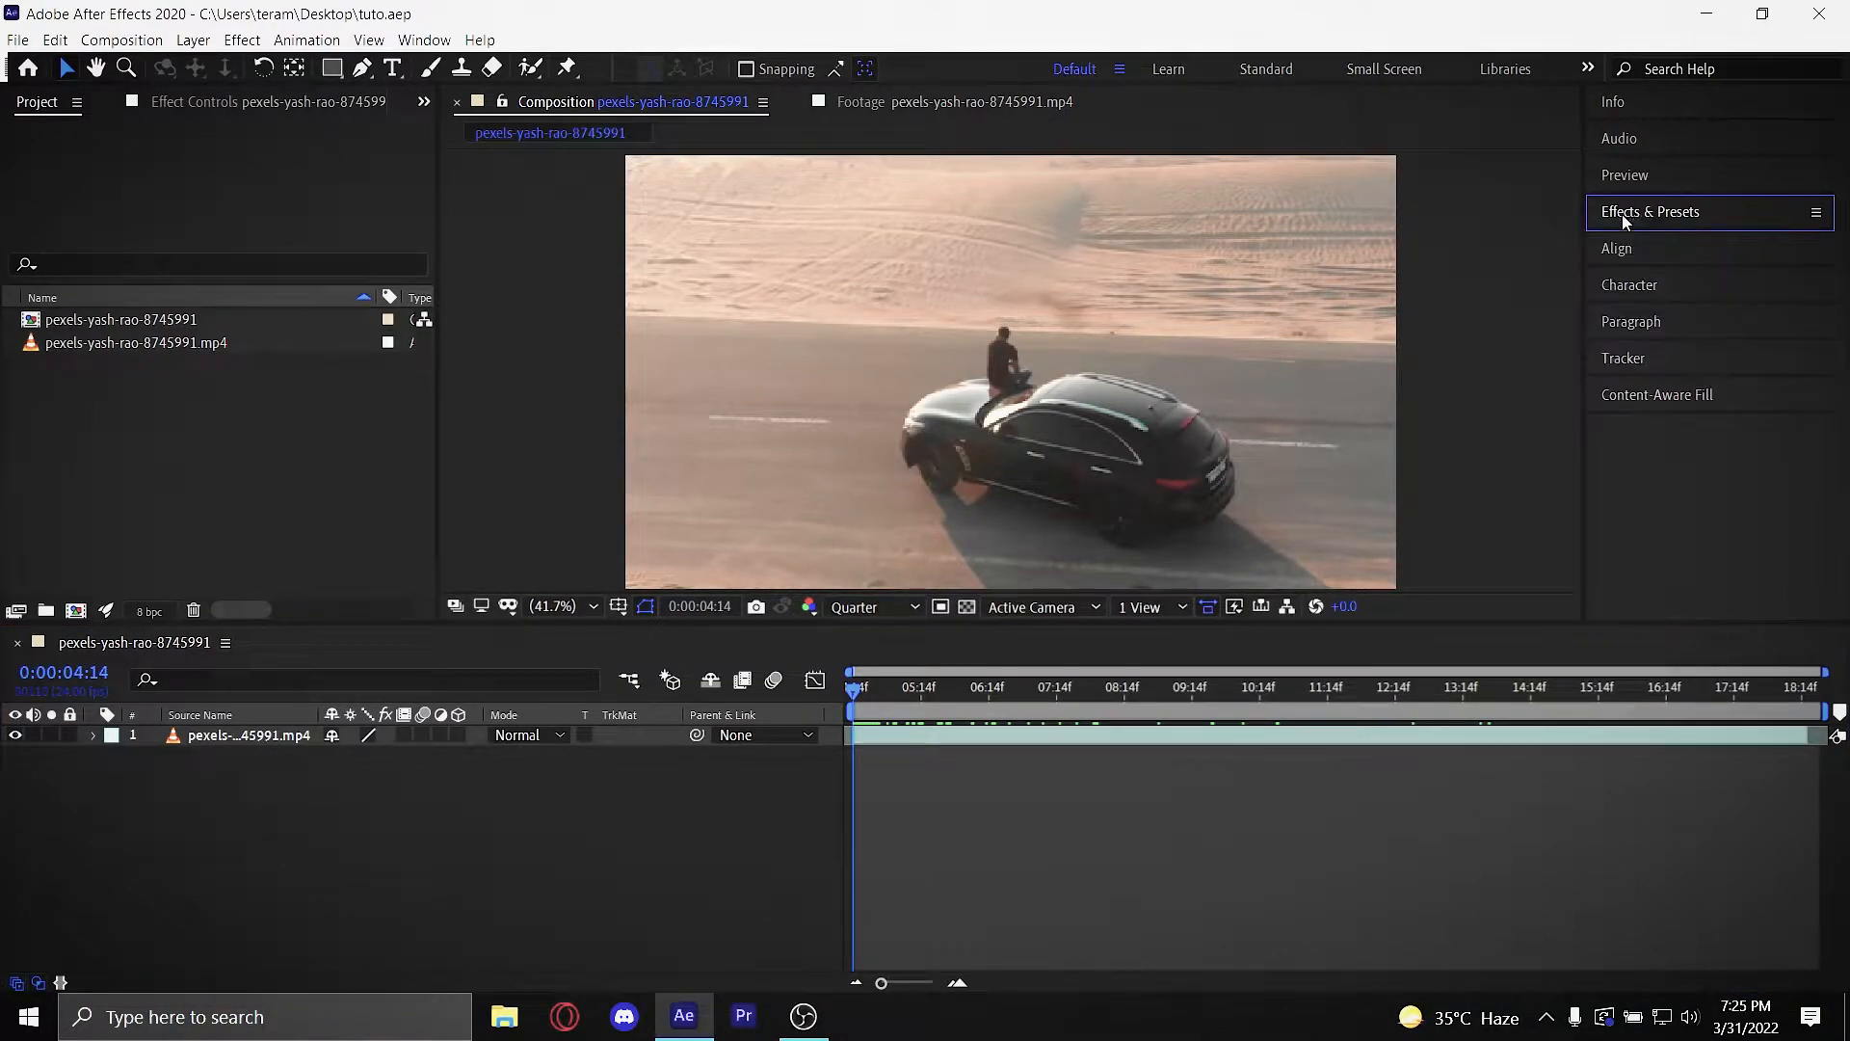
{"action": "left_click", "coordinate": [1670, 210]}
{"action": "scroll", "coordinate": [1662, 416], "scroll_direction": "down", "scroll_amount": 5}
{"action": "scroll", "coordinate": [1662, 417], "scroll_direction": "down", "scroll_amount": 10}
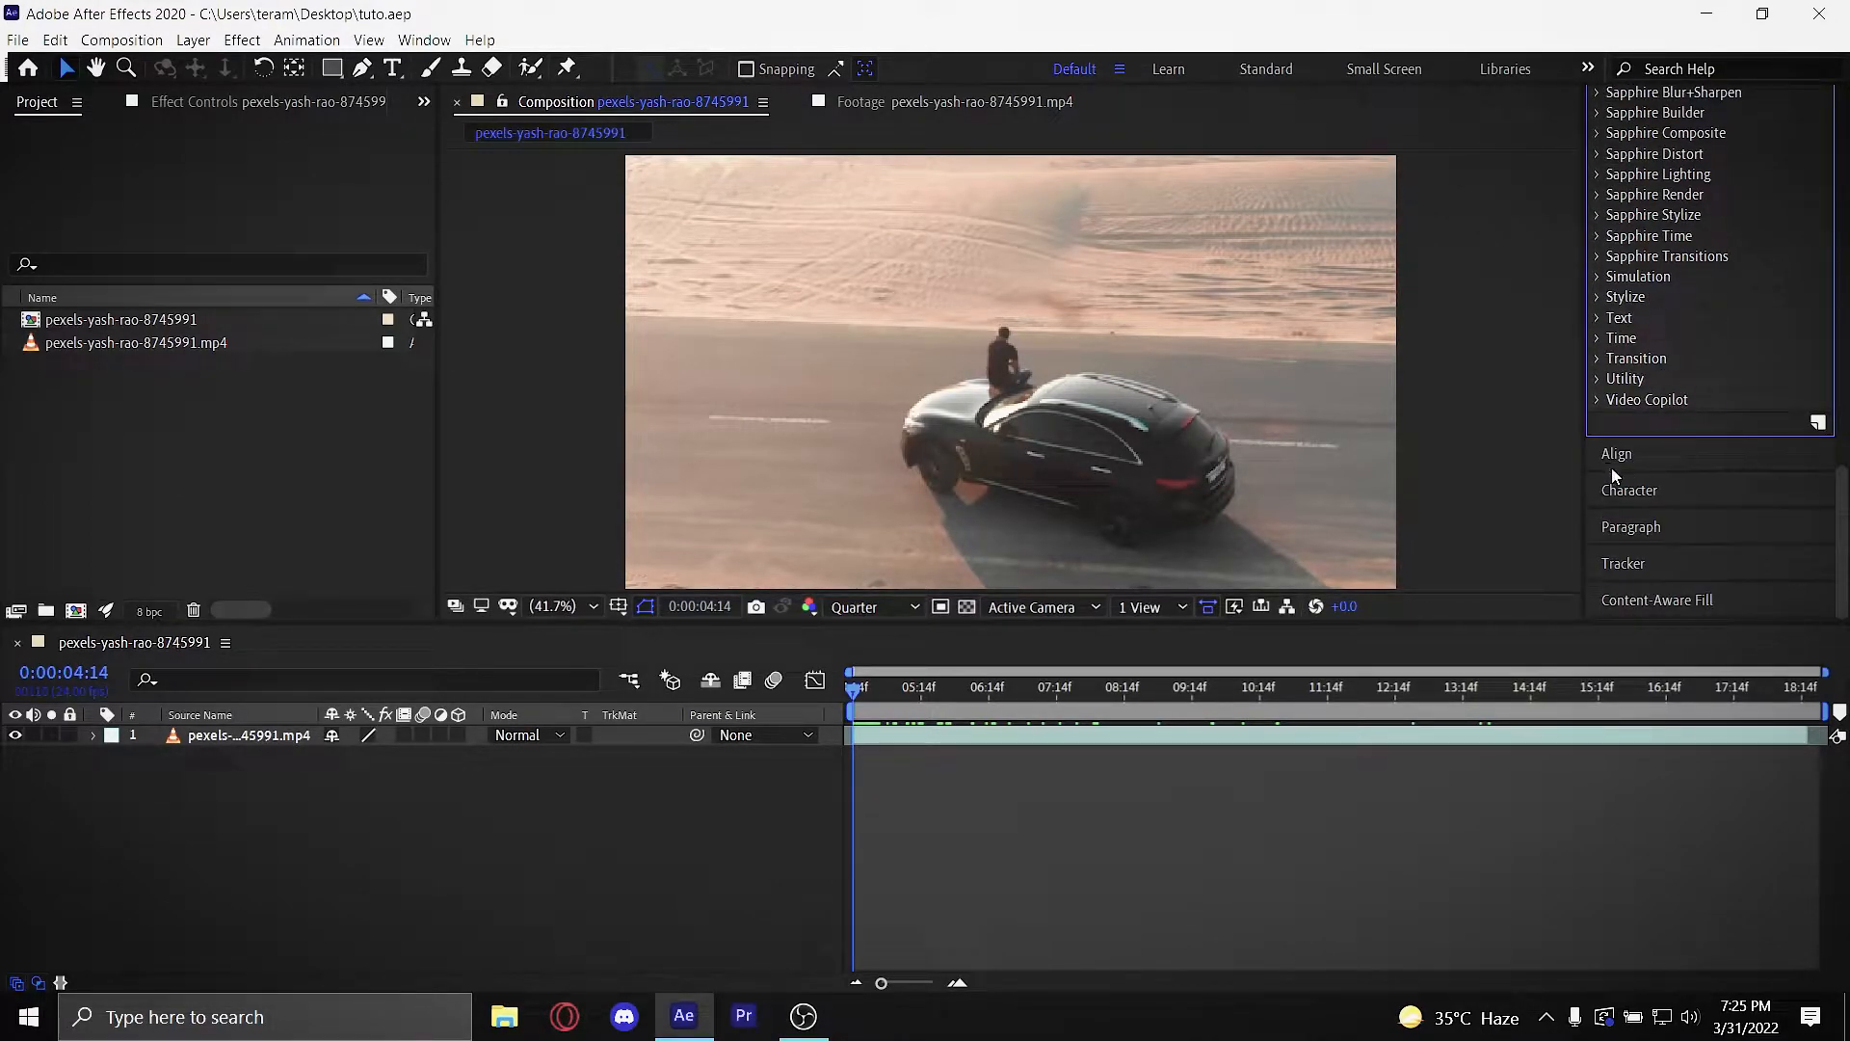
{"action": "left_click", "coordinate": [1619, 454]}
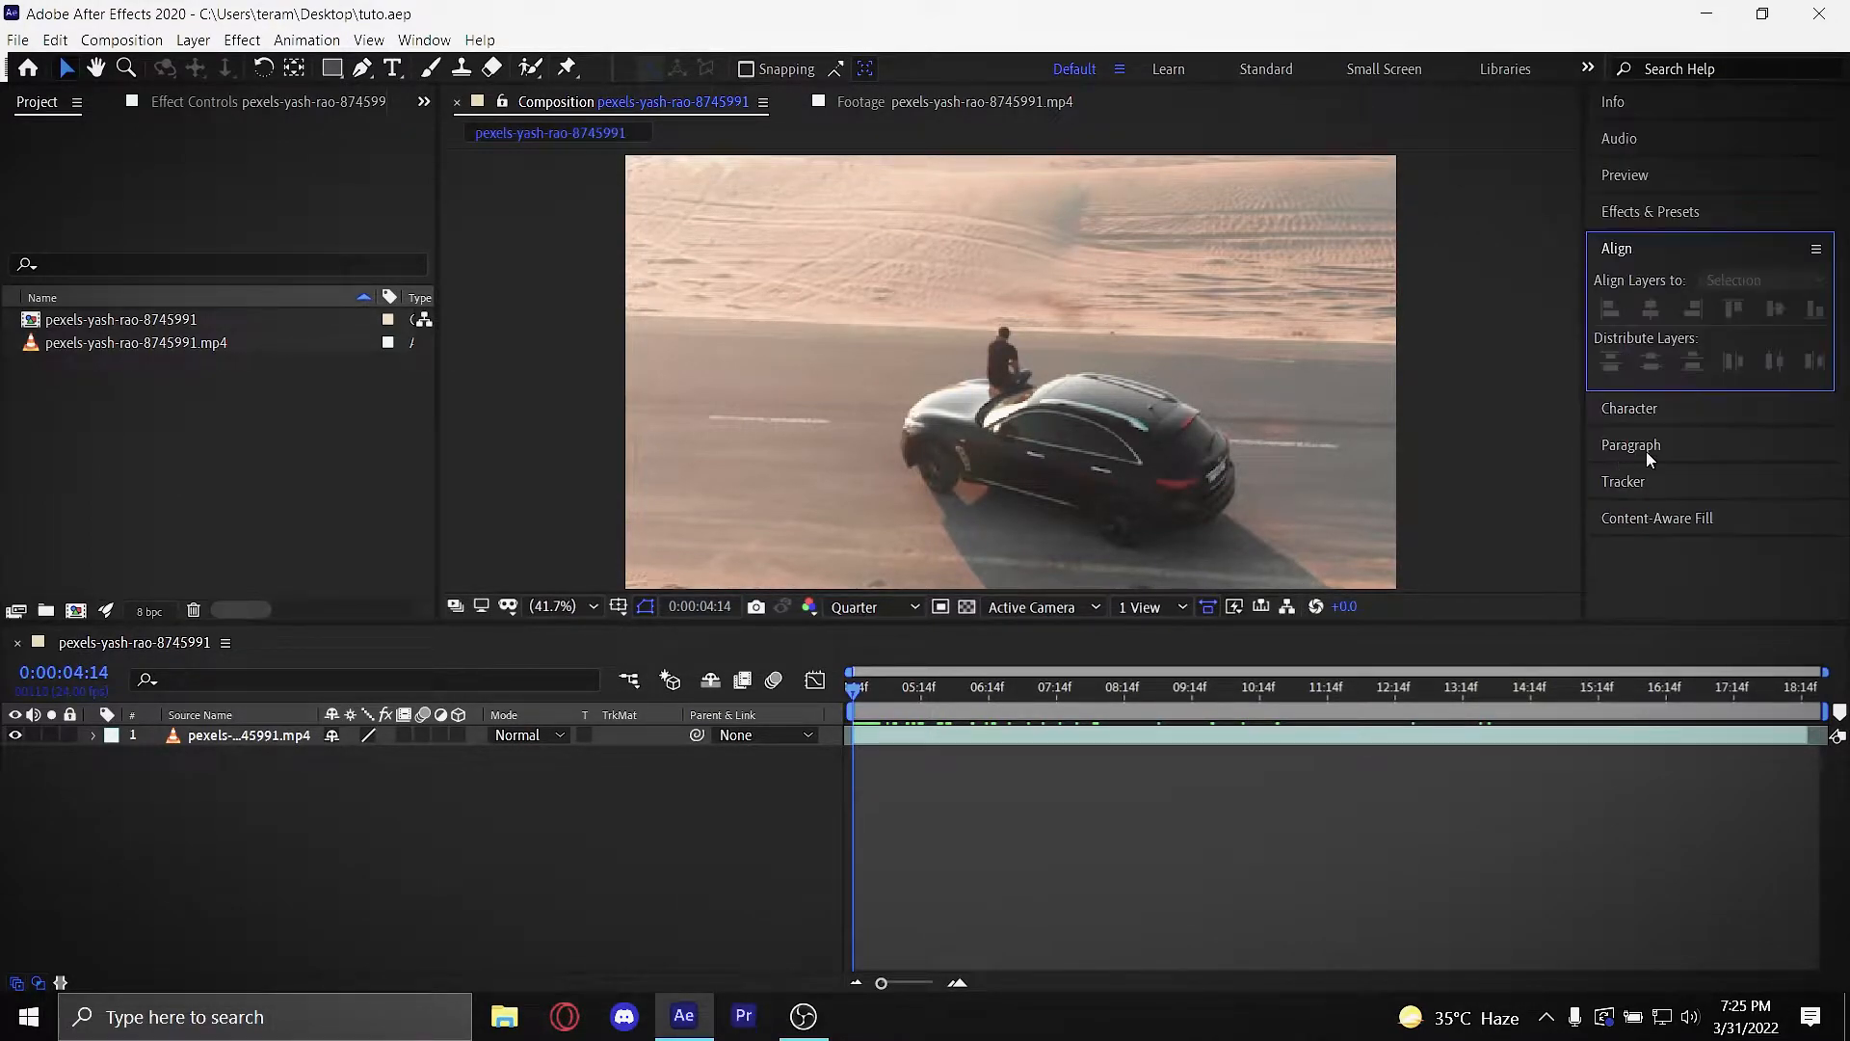
{"action": "left_click", "coordinate": [1658, 247]}
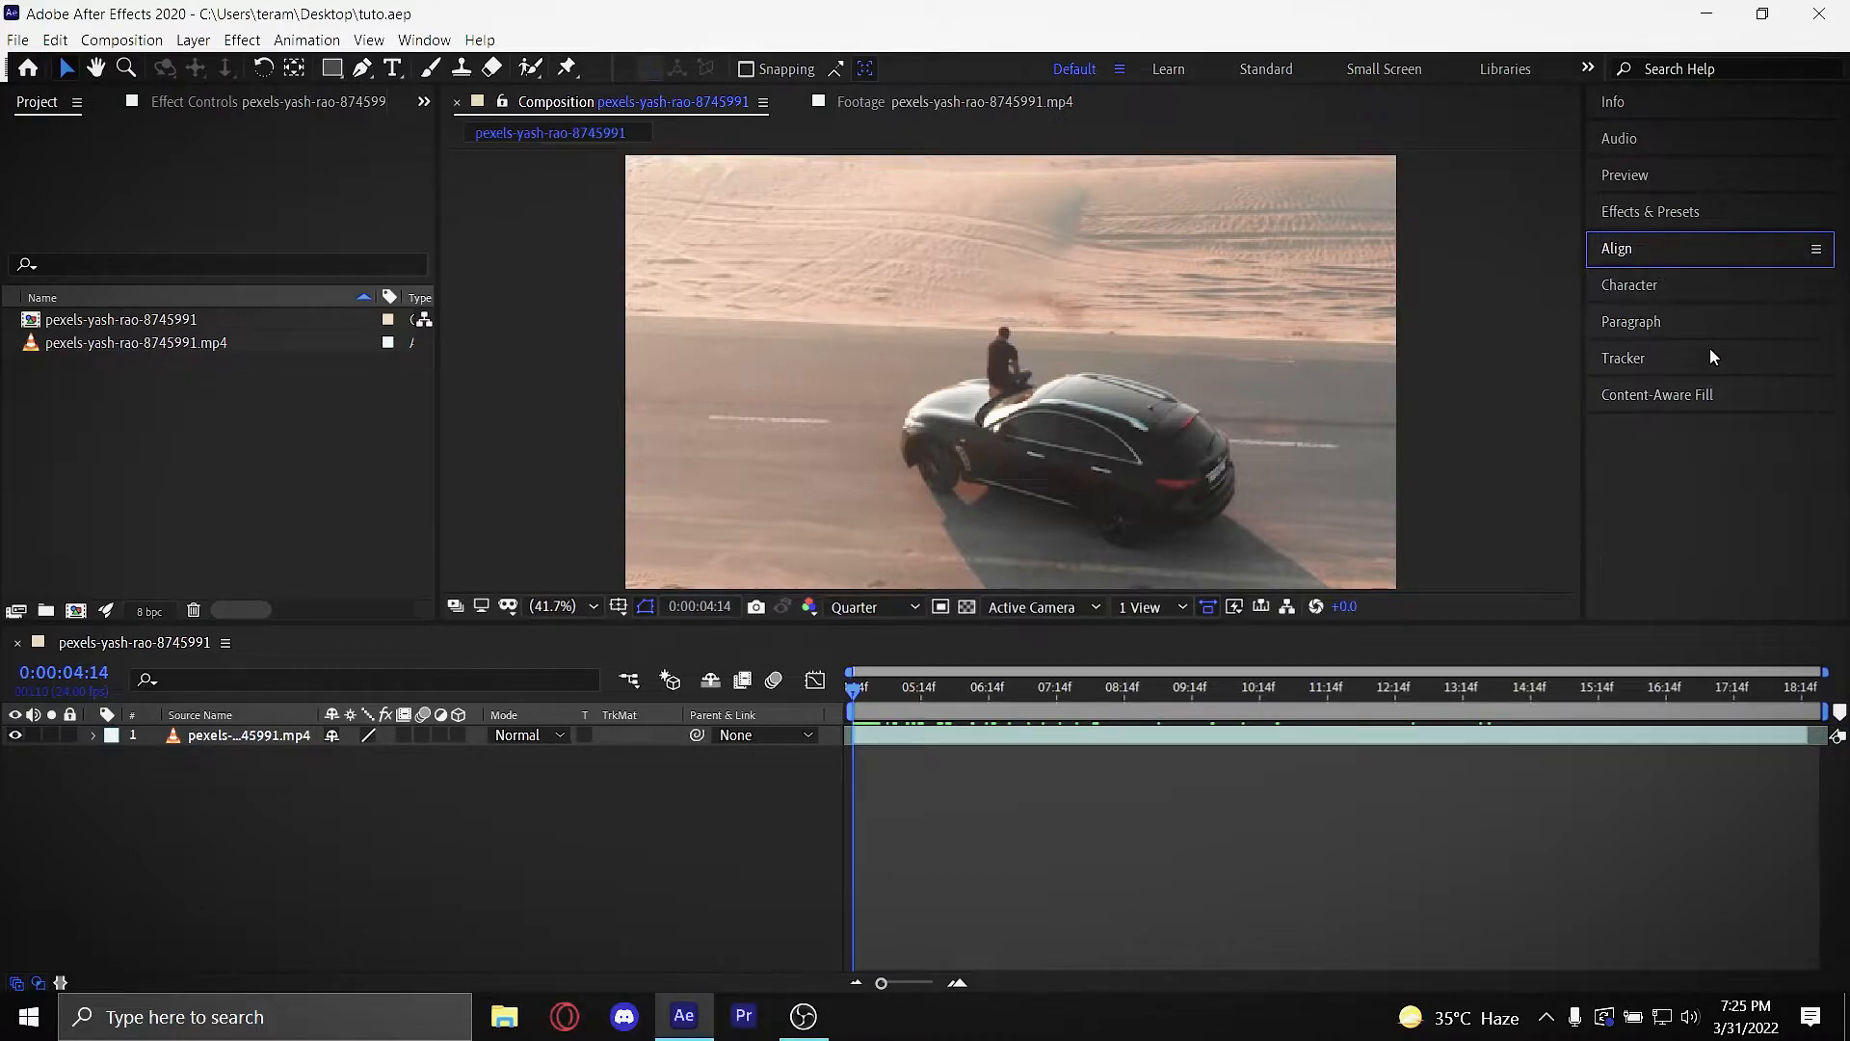
Step: Search the effects for "camera lens" and select Camera Lens Blur
{"action": "left_click", "coordinate": [1684, 212]}
{"action": "scroll", "coordinate": [1739, 324], "scroll_direction": "down", "scroll_amount": 1}
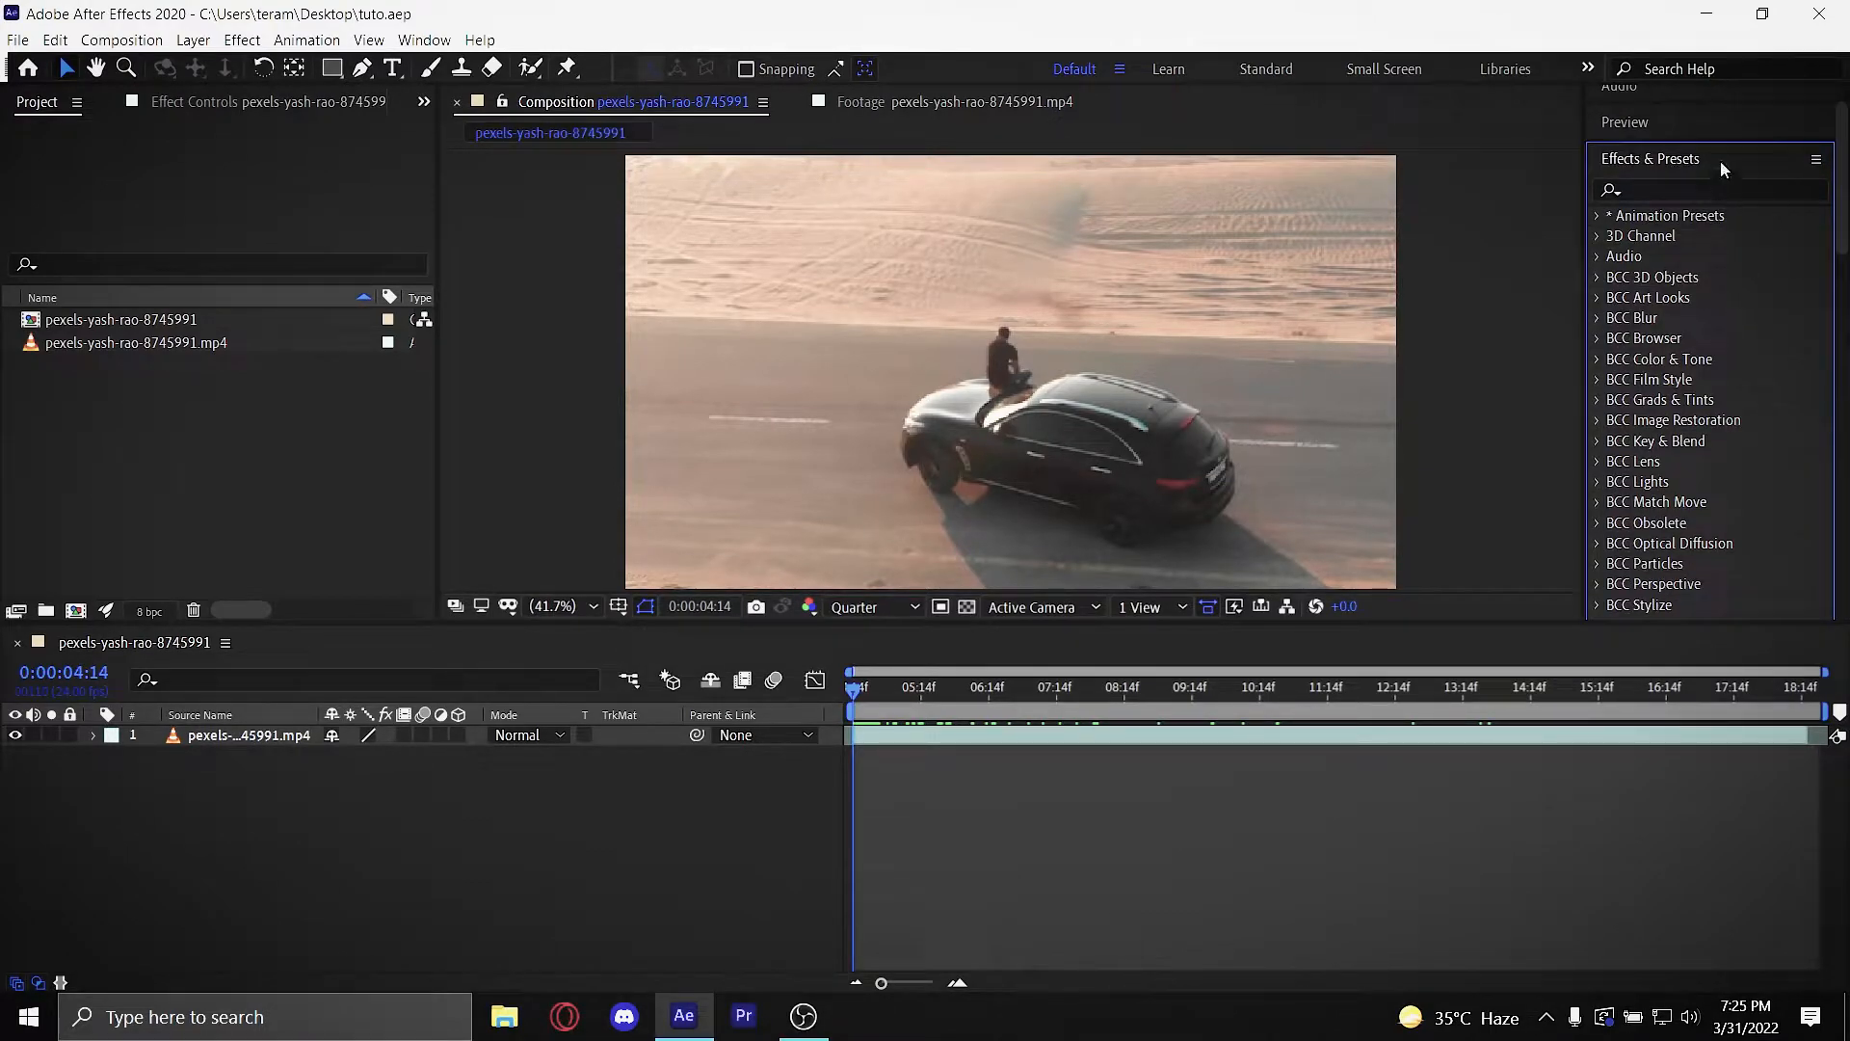
{"action": "left_click", "coordinate": [1725, 187]}
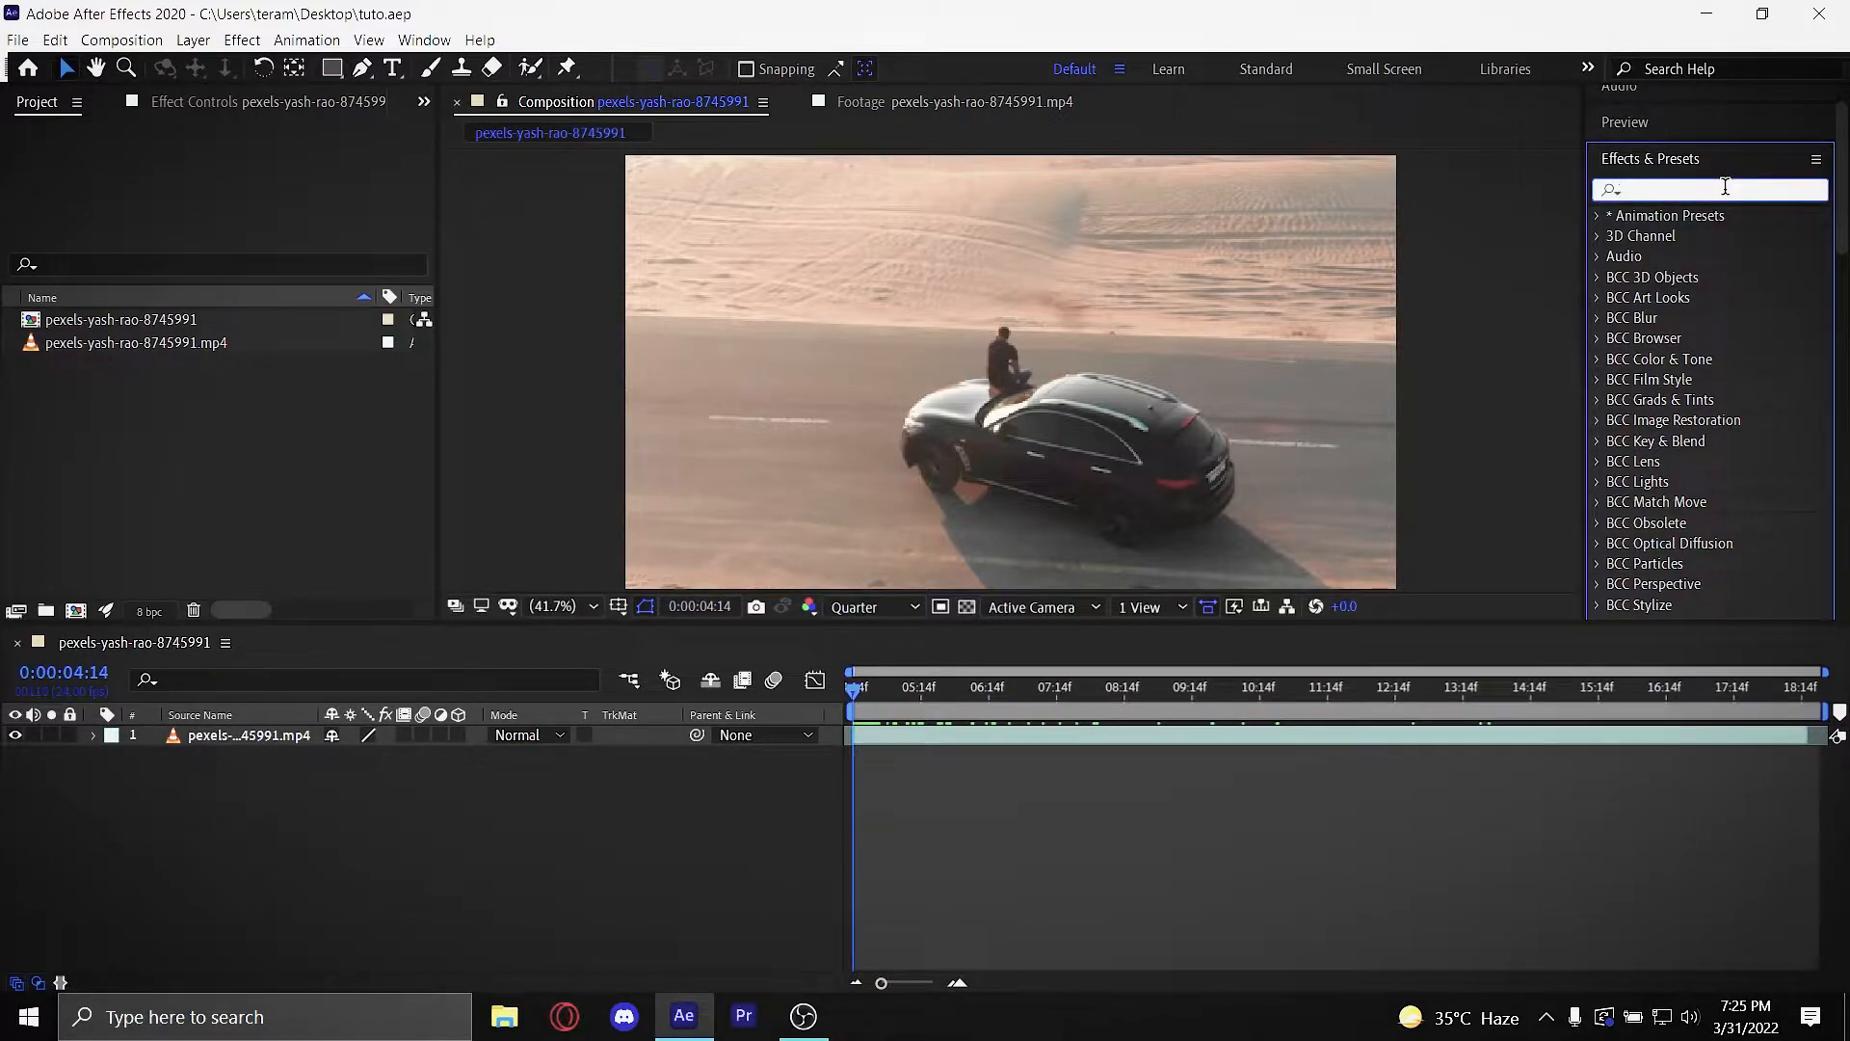
{"action": "type", "text": "camera lens"}
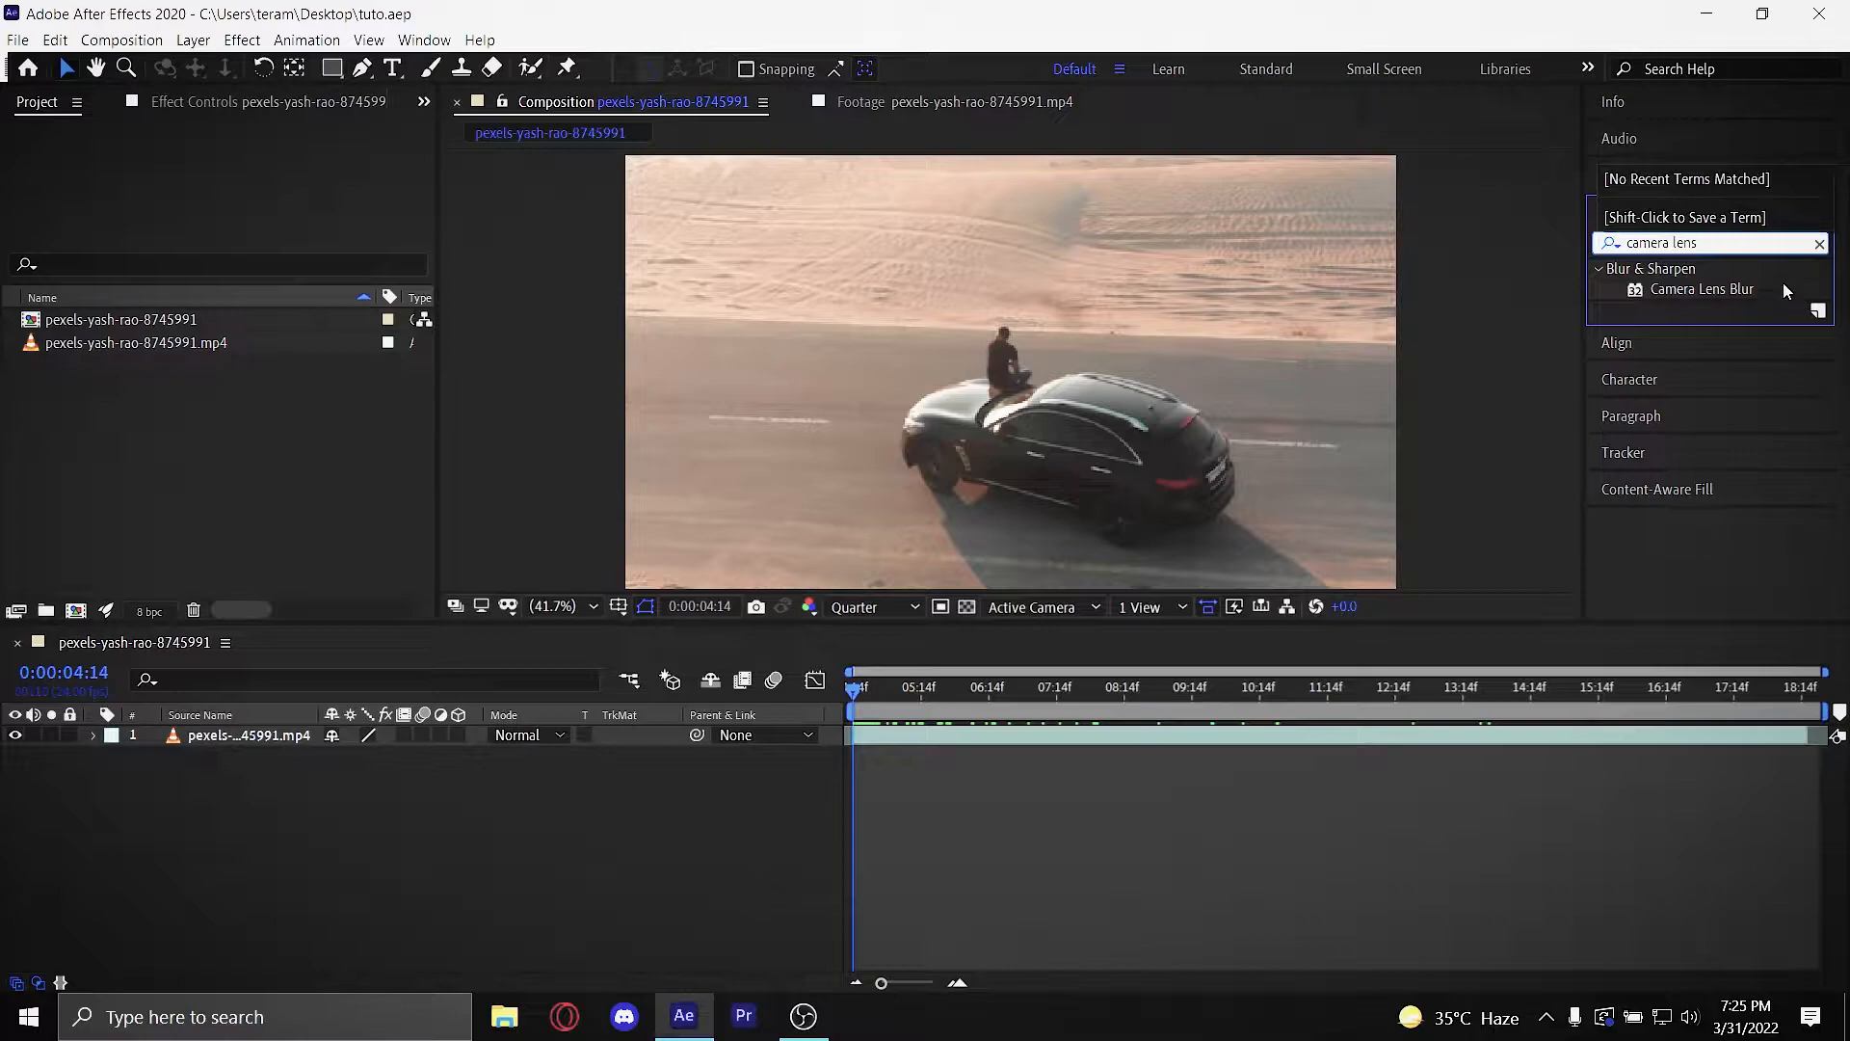
{"action": "left_click", "coordinate": [1747, 290]}
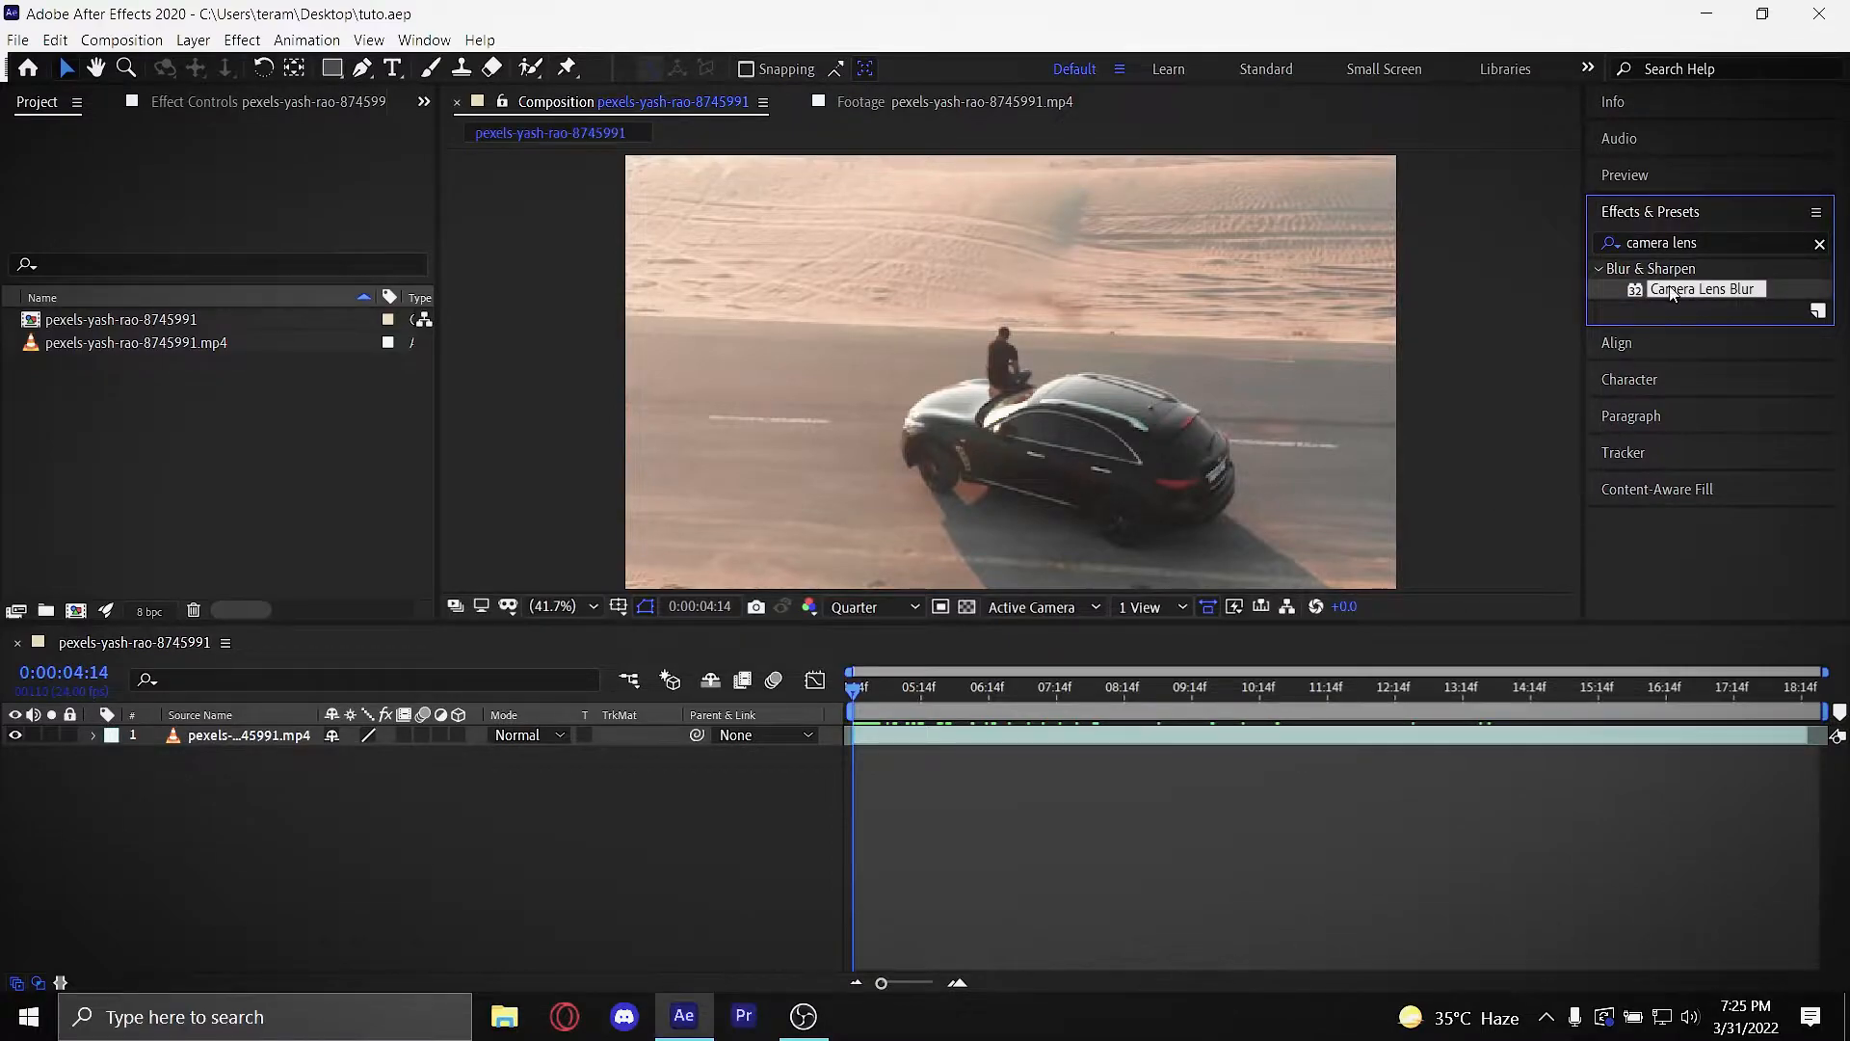
Step: Create an adjustment layer above the car clip
{"action": "left_click", "coordinate": [979, 733]}
{"action": "left_click", "coordinate": [777, 887]}
{"action": "right_click", "coordinate": [657, 870]}
{"action": "left_click", "coordinate": [528, 858]}
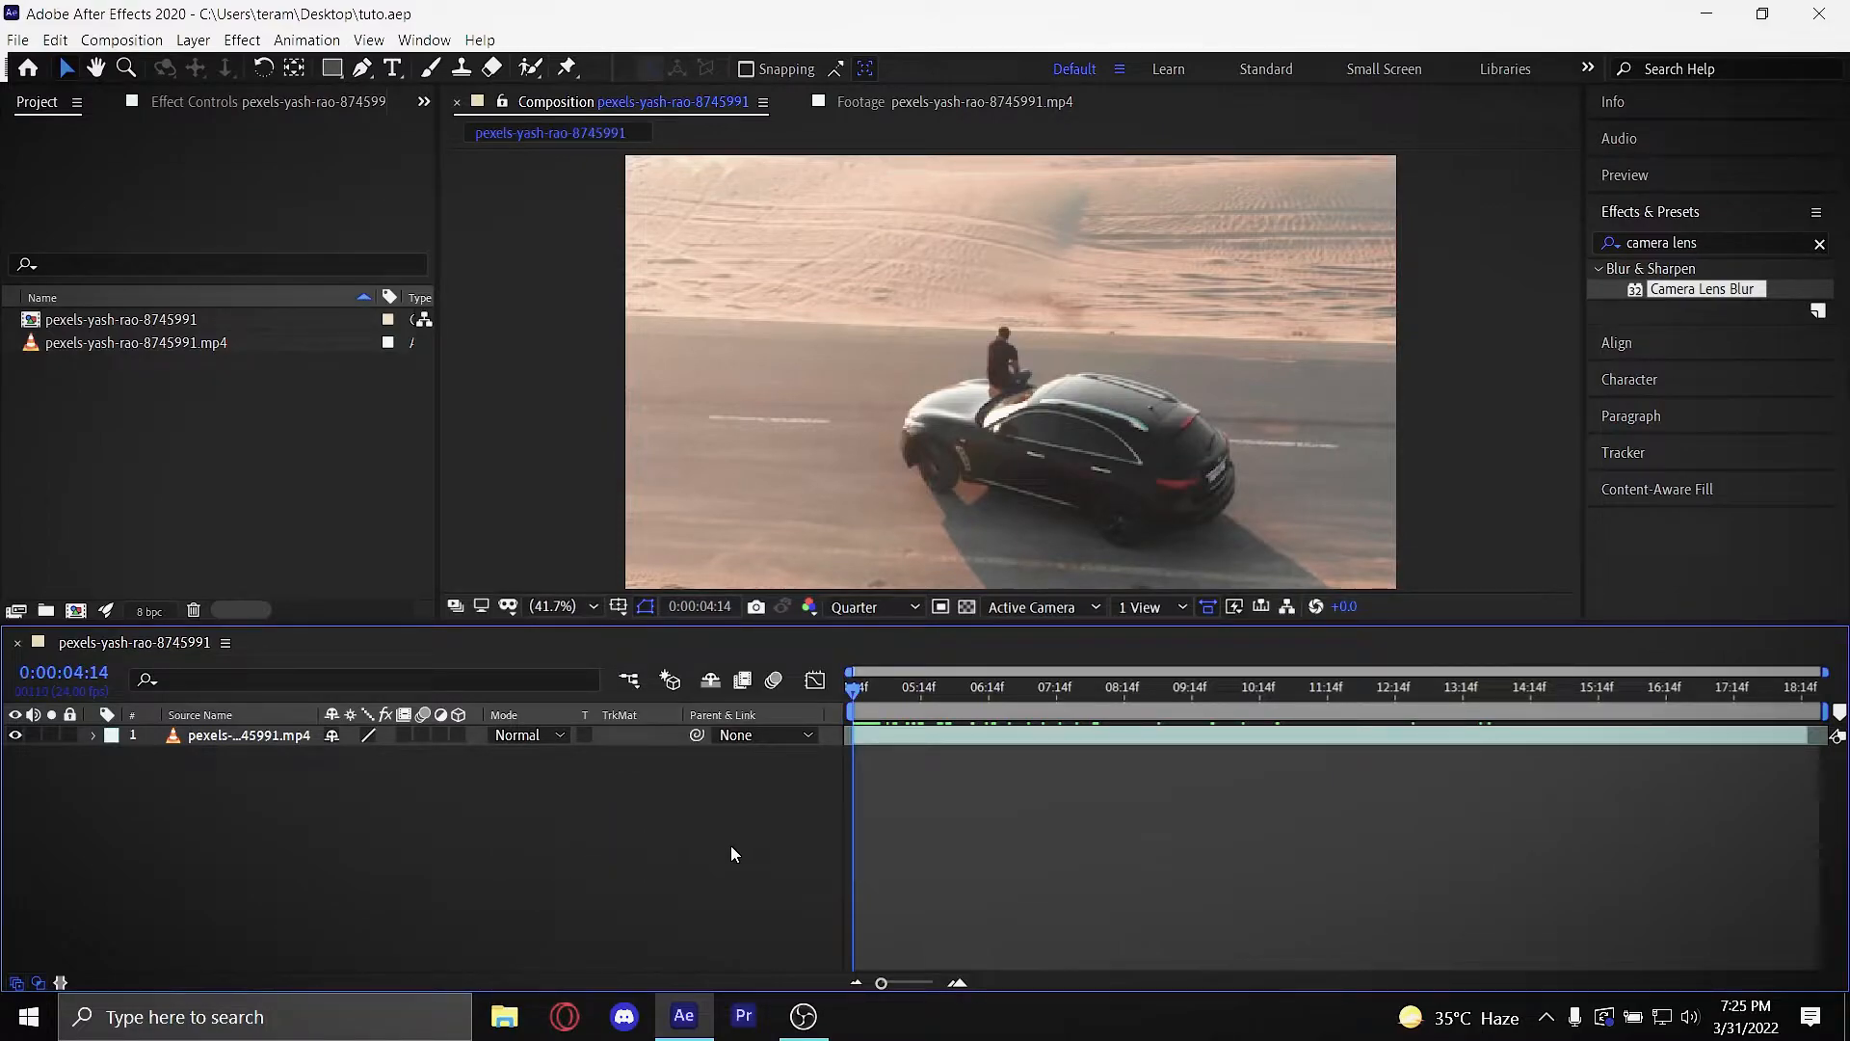
{"action": "left_click", "coordinate": [889, 736]}
{"action": "left_click", "coordinate": [786, 806]}
{"action": "key", "text": "ctrl+alt+y"}
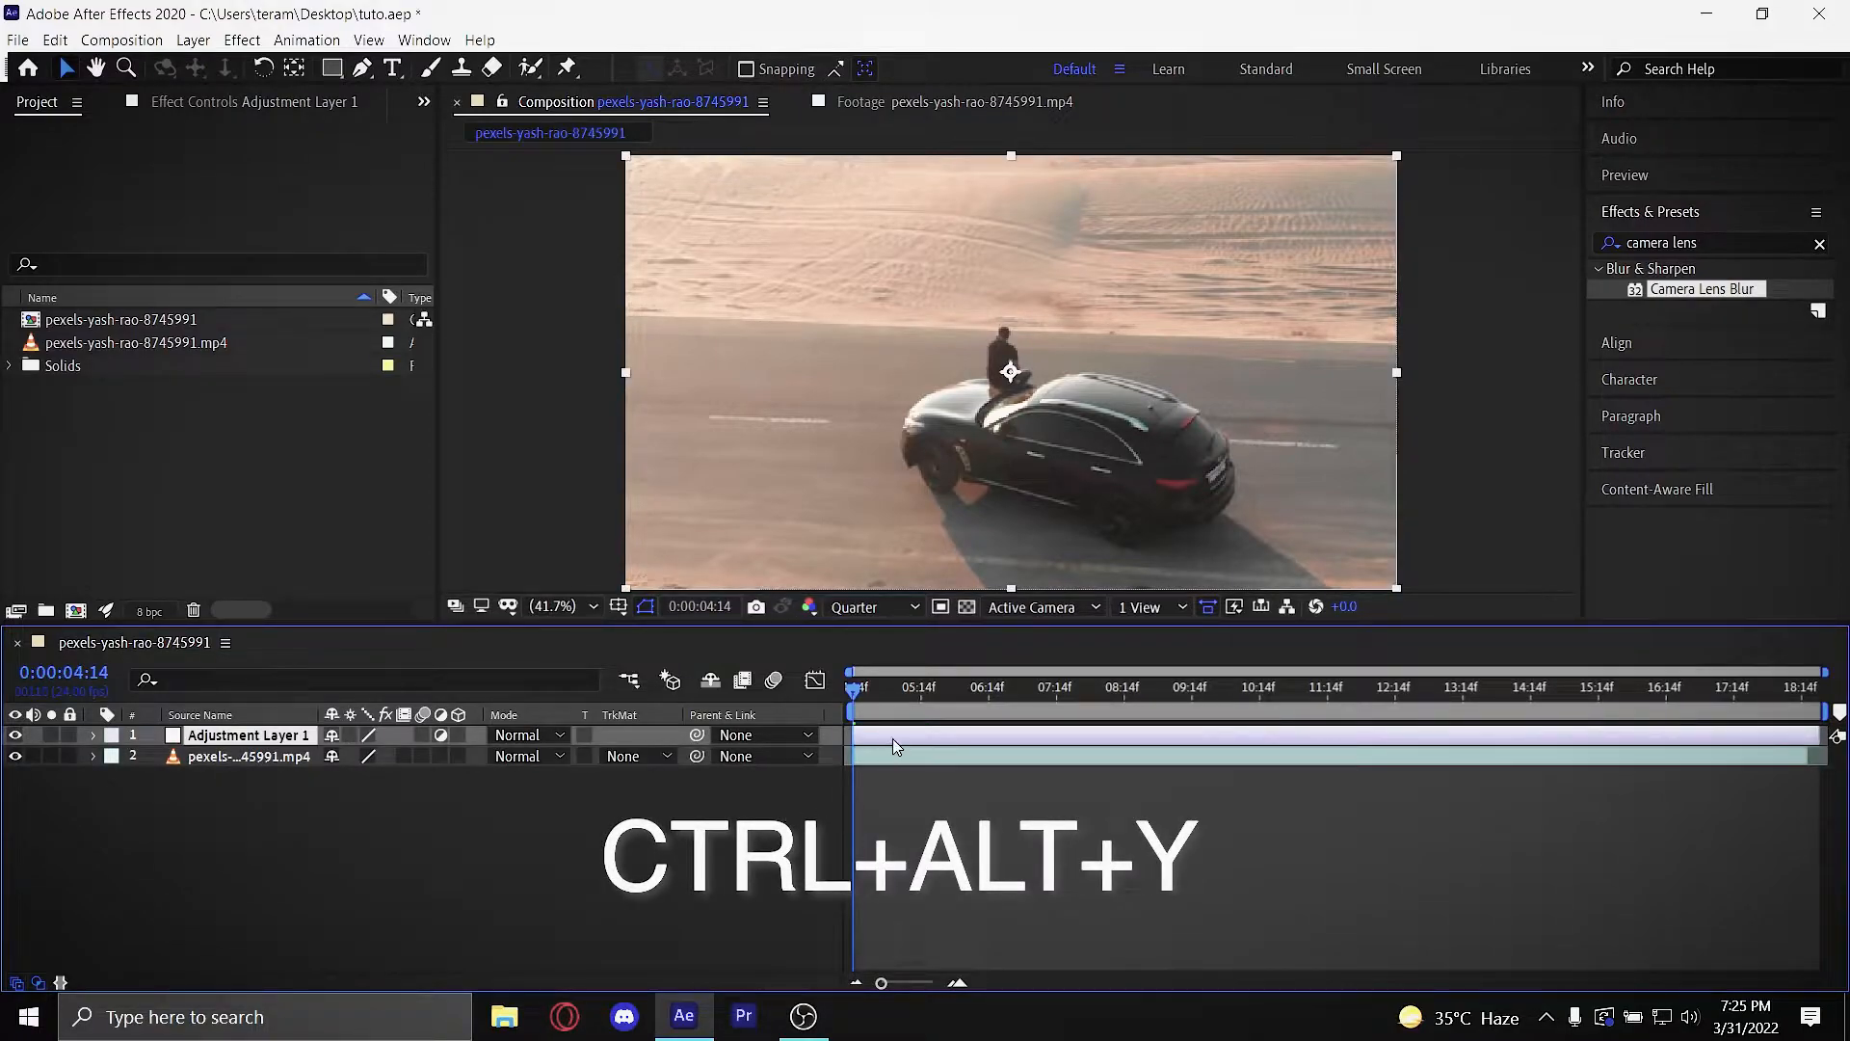
Step: Trim the end of the adjustment layer to match the end of the car clip at about 0:00:18:16
{"action": "left_click_drag", "start_coordinate": [854, 690], "coordinate": [1807, 763]}
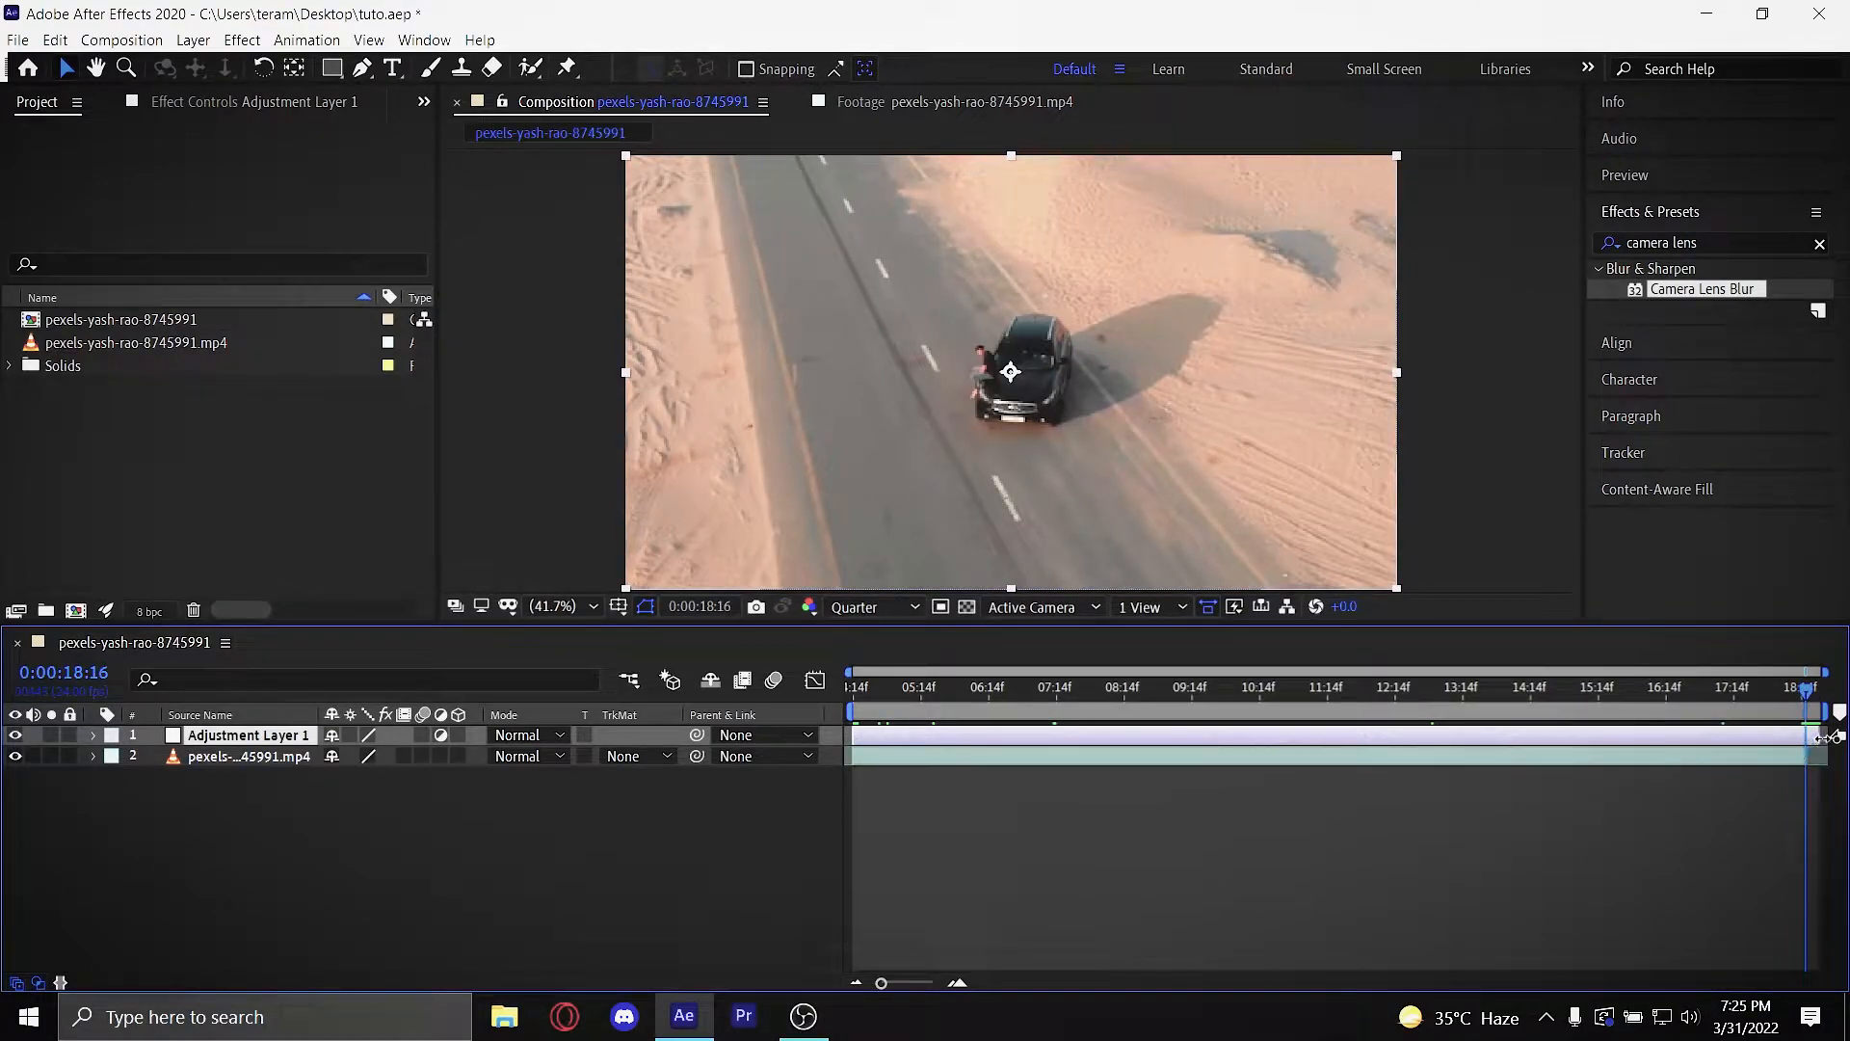
{"action": "left_click", "coordinate": [1787, 760]}
{"action": "left_click", "coordinate": [1780, 742]}
{"action": "left_click", "coordinate": [1782, 754]}
{"action": "left_click", "coordinate": [1778, 737]}
{"action": "left_click", "coordinate": [1768, 756]}
{"action": "left_click", "coordinate": [1783, 738]}
{"action": "left_click_drag", "start_coordinate": [1825, 739], "coordinate": [1396, 742]}
{"action": "left_click_drag", "start_coordinate": [1279, 750], "coordinate": [1812, 845]}
{"action": "mouse_move", "coordinate": [855, 737]}
{"action": "left_mouse_down"}
{"action": "mouse_move", "coordinate": [951, 743]}
{"action": "mouse_move", "coordinate": [850, 739]}
{"action": "left_mouse_up"}
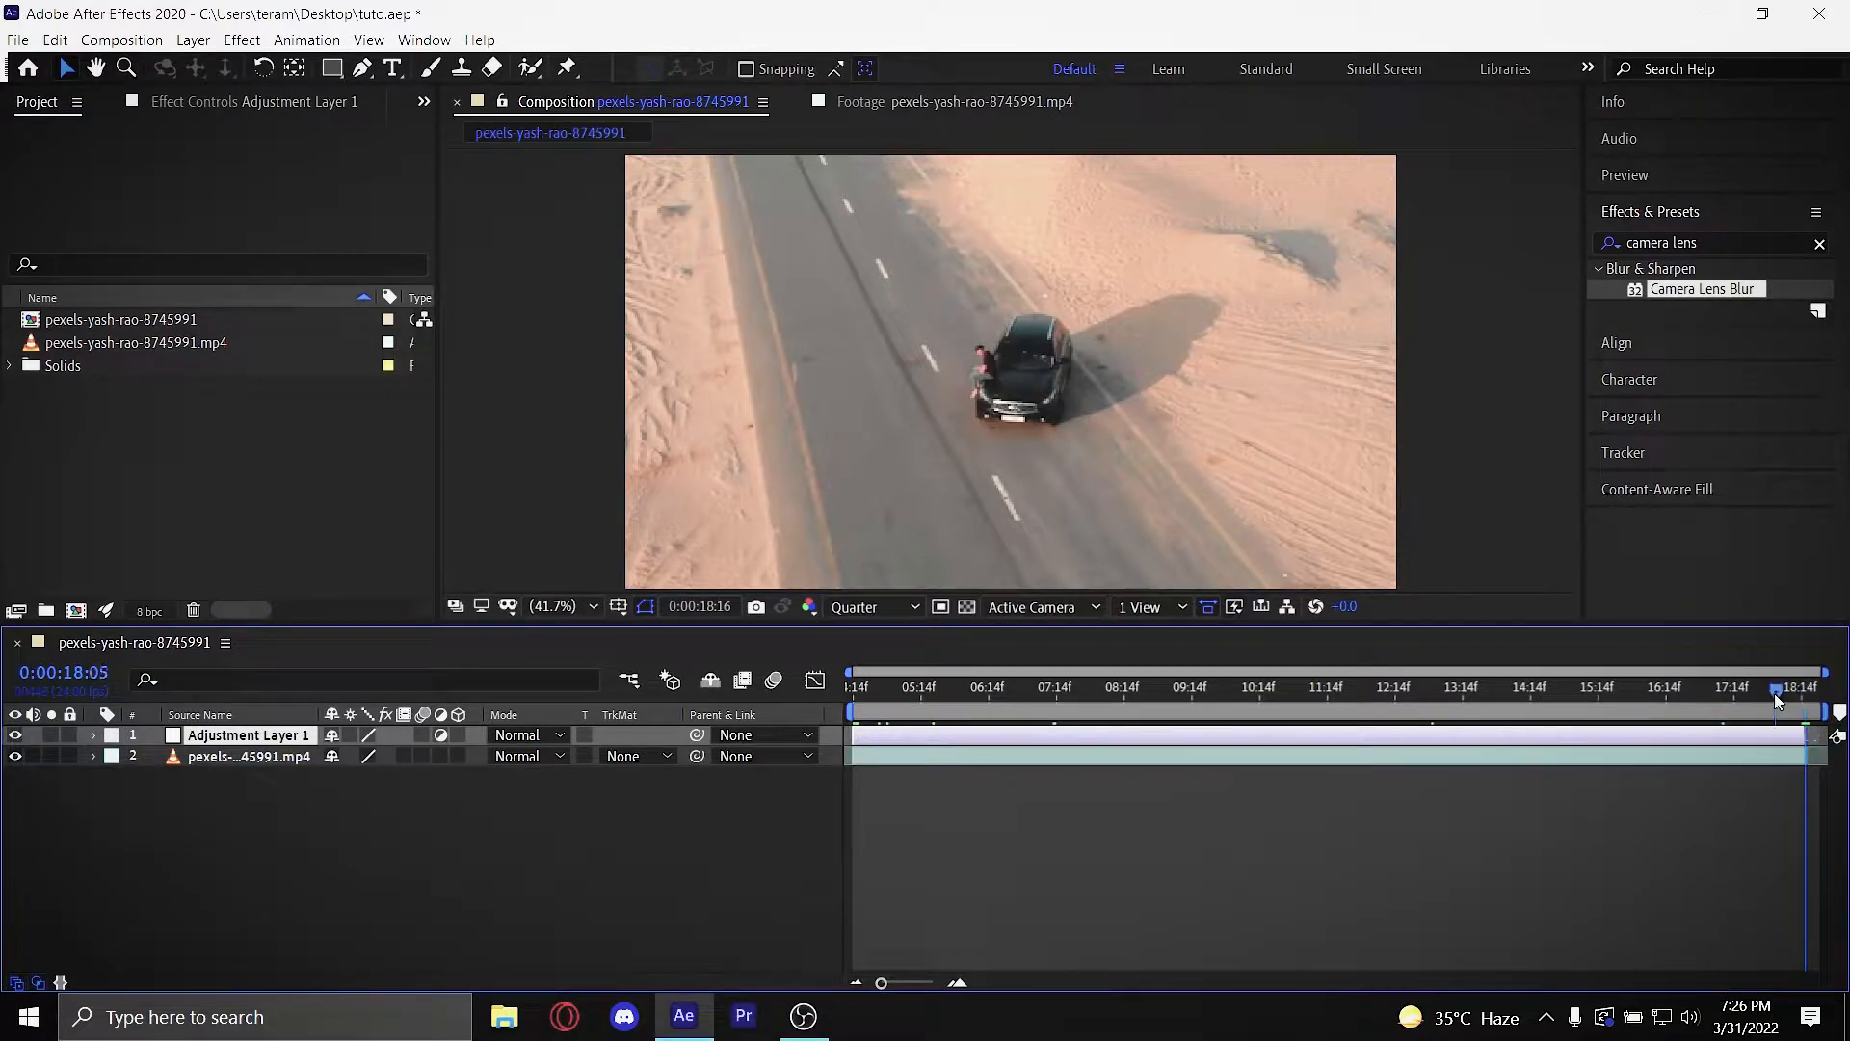
Step: Split the adjustment layer at 0:00:12:09 and cut it once more close by
{"action": "left_click", "coordinate": [1383, 688]}
{"action": "left_click", "coordinate": [1400, 739]}
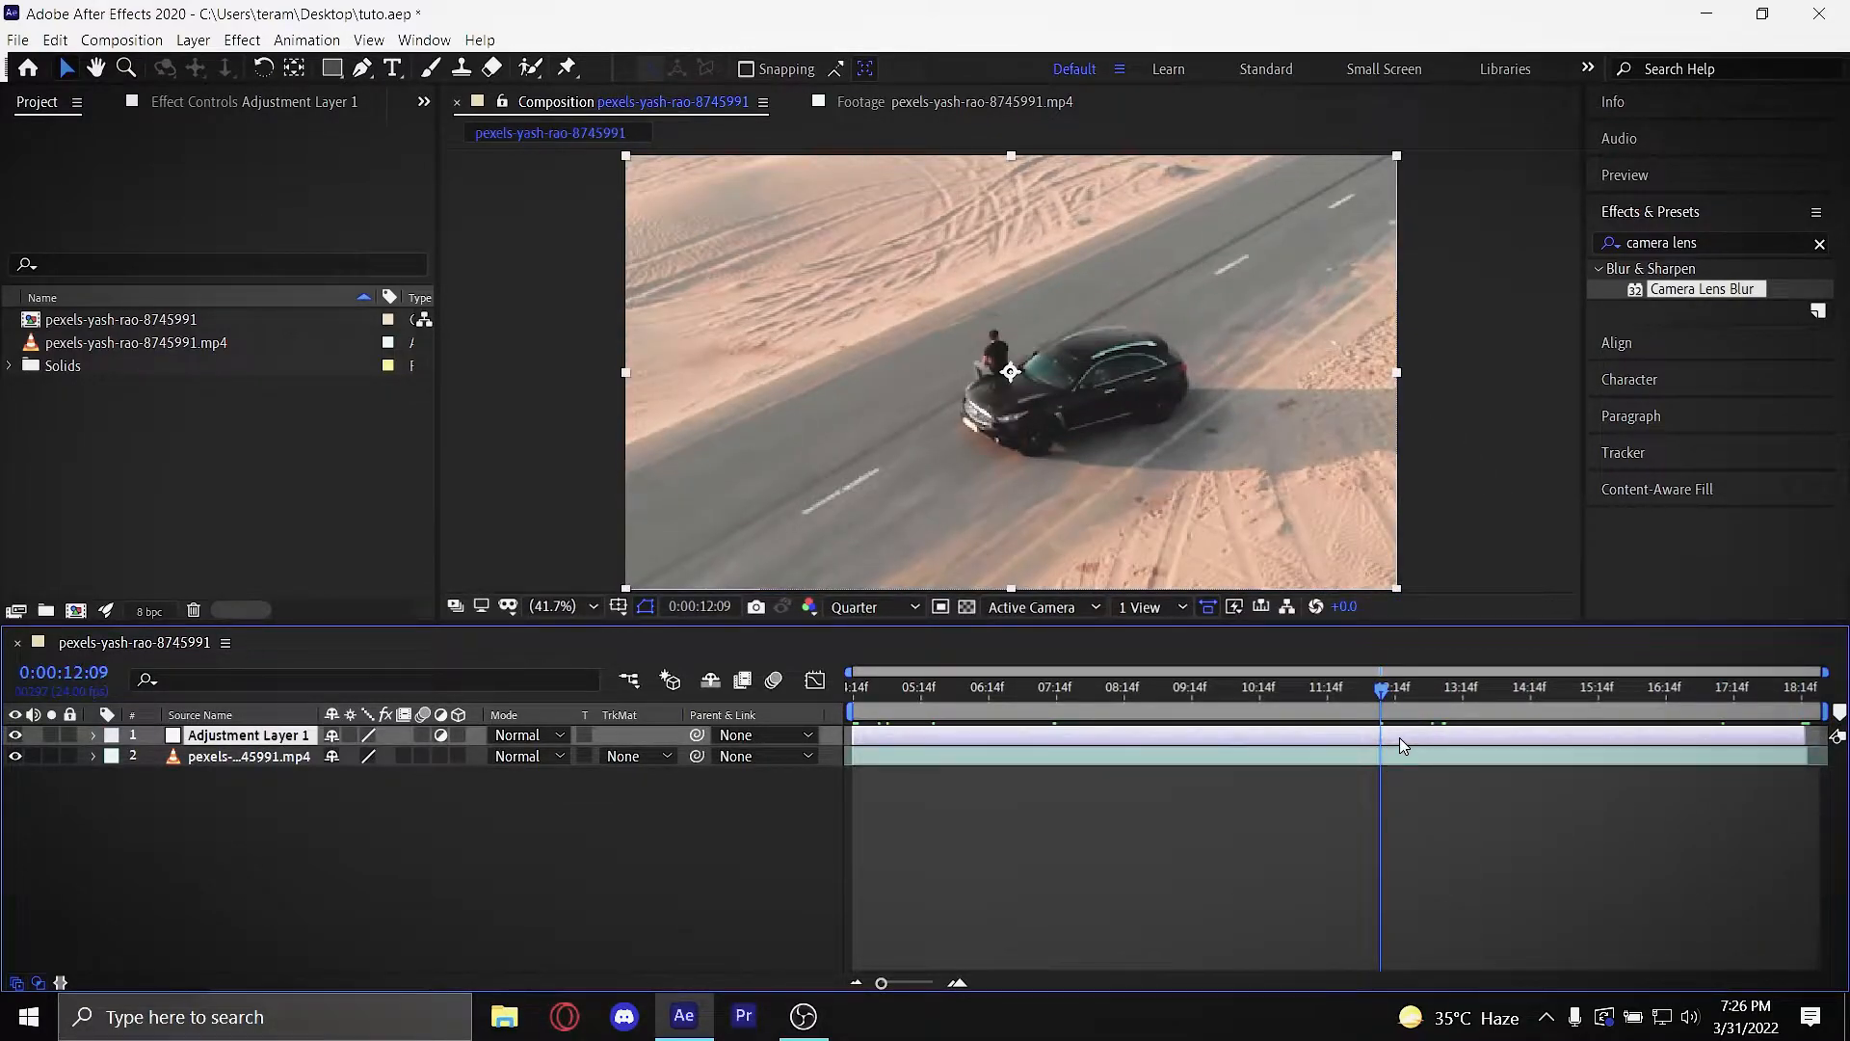
{"action": "key", "text": "ctrl+shift+d"}
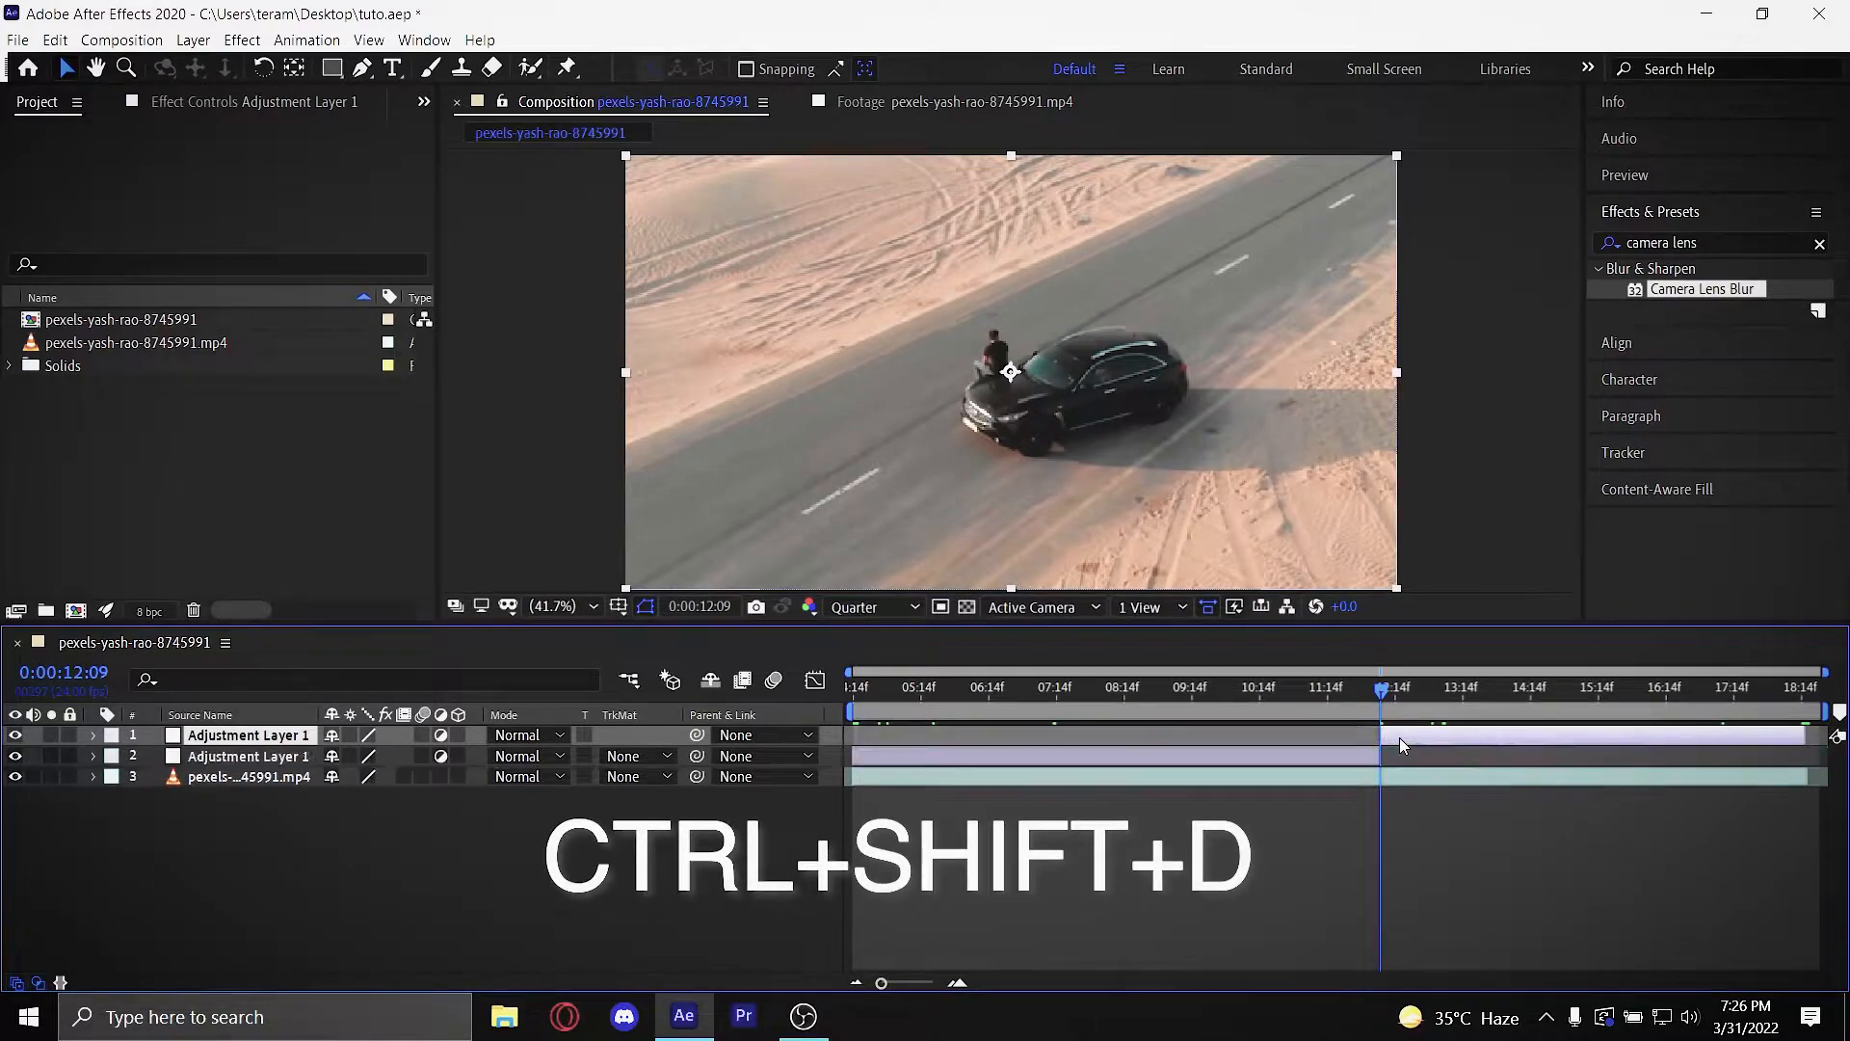
{"action": "mouse_move", "coordinate": [1334, 694]}
{"action": "left_mouse_down"}
{"action": "mouse_move", "coordinate": [1315, 695]}
{"action": "mouse_move", "coordinate": [1452, 733]}
{"action": "mouse_move", "coordinate": [1371, 755]}
{"action": "mouse_move", "coordinate": [1442, 735]}
{"action": "mouse_move", "coordinate": [1319, 694]}
{"action": "left_mouse_up"}
{"action": "left_click", "coordinate": [1403, 756]}
{"action": "key", "text": "ctrl+shift+d"}
Step: Split the long first piece of the adjustment layer at 0:00:11:11 and at 0:00:09:23
{"action": "left_click", "coordinate": [1344, 776]}
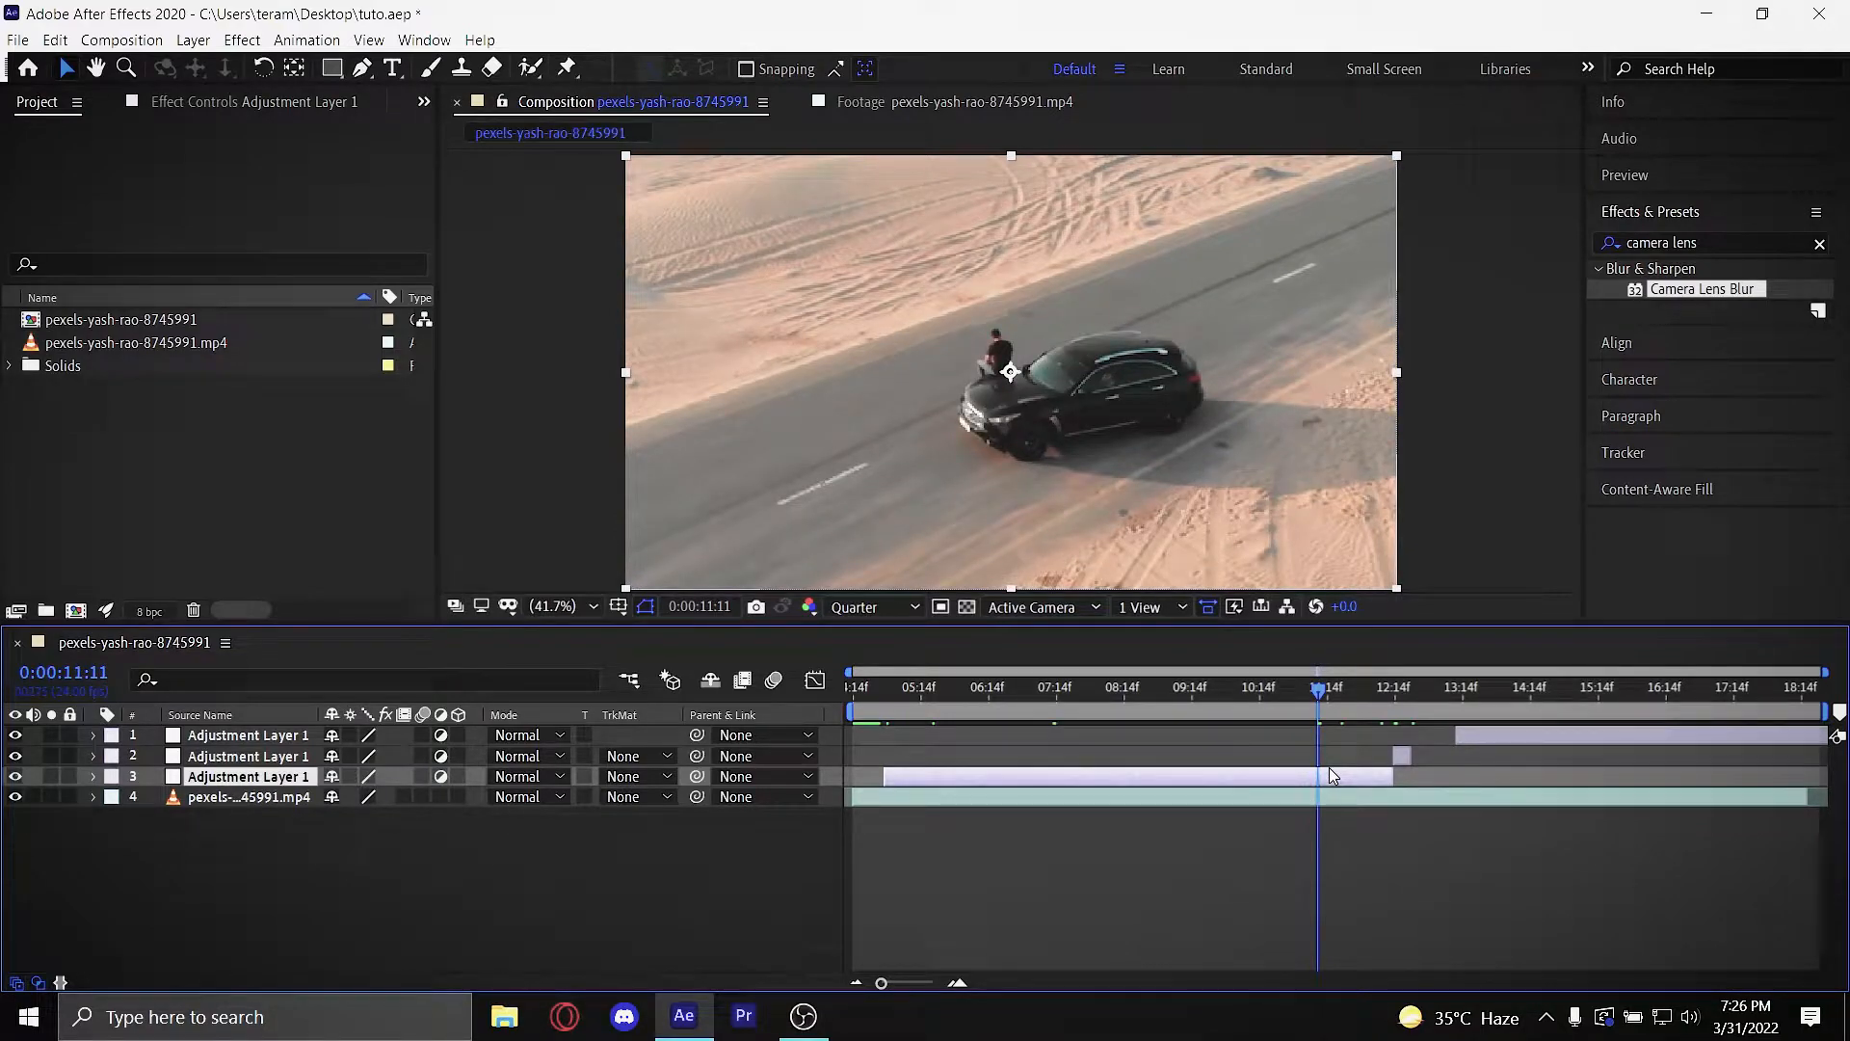
{"action": "key", "text": "ctrl+shift+d"}
{"action": "left_click", "coordinate": [1216, 692]}
{"action": "left_click", "coordinate": [1236, 794]}
{"action": "key", "text": "ctrl+shift+d"}
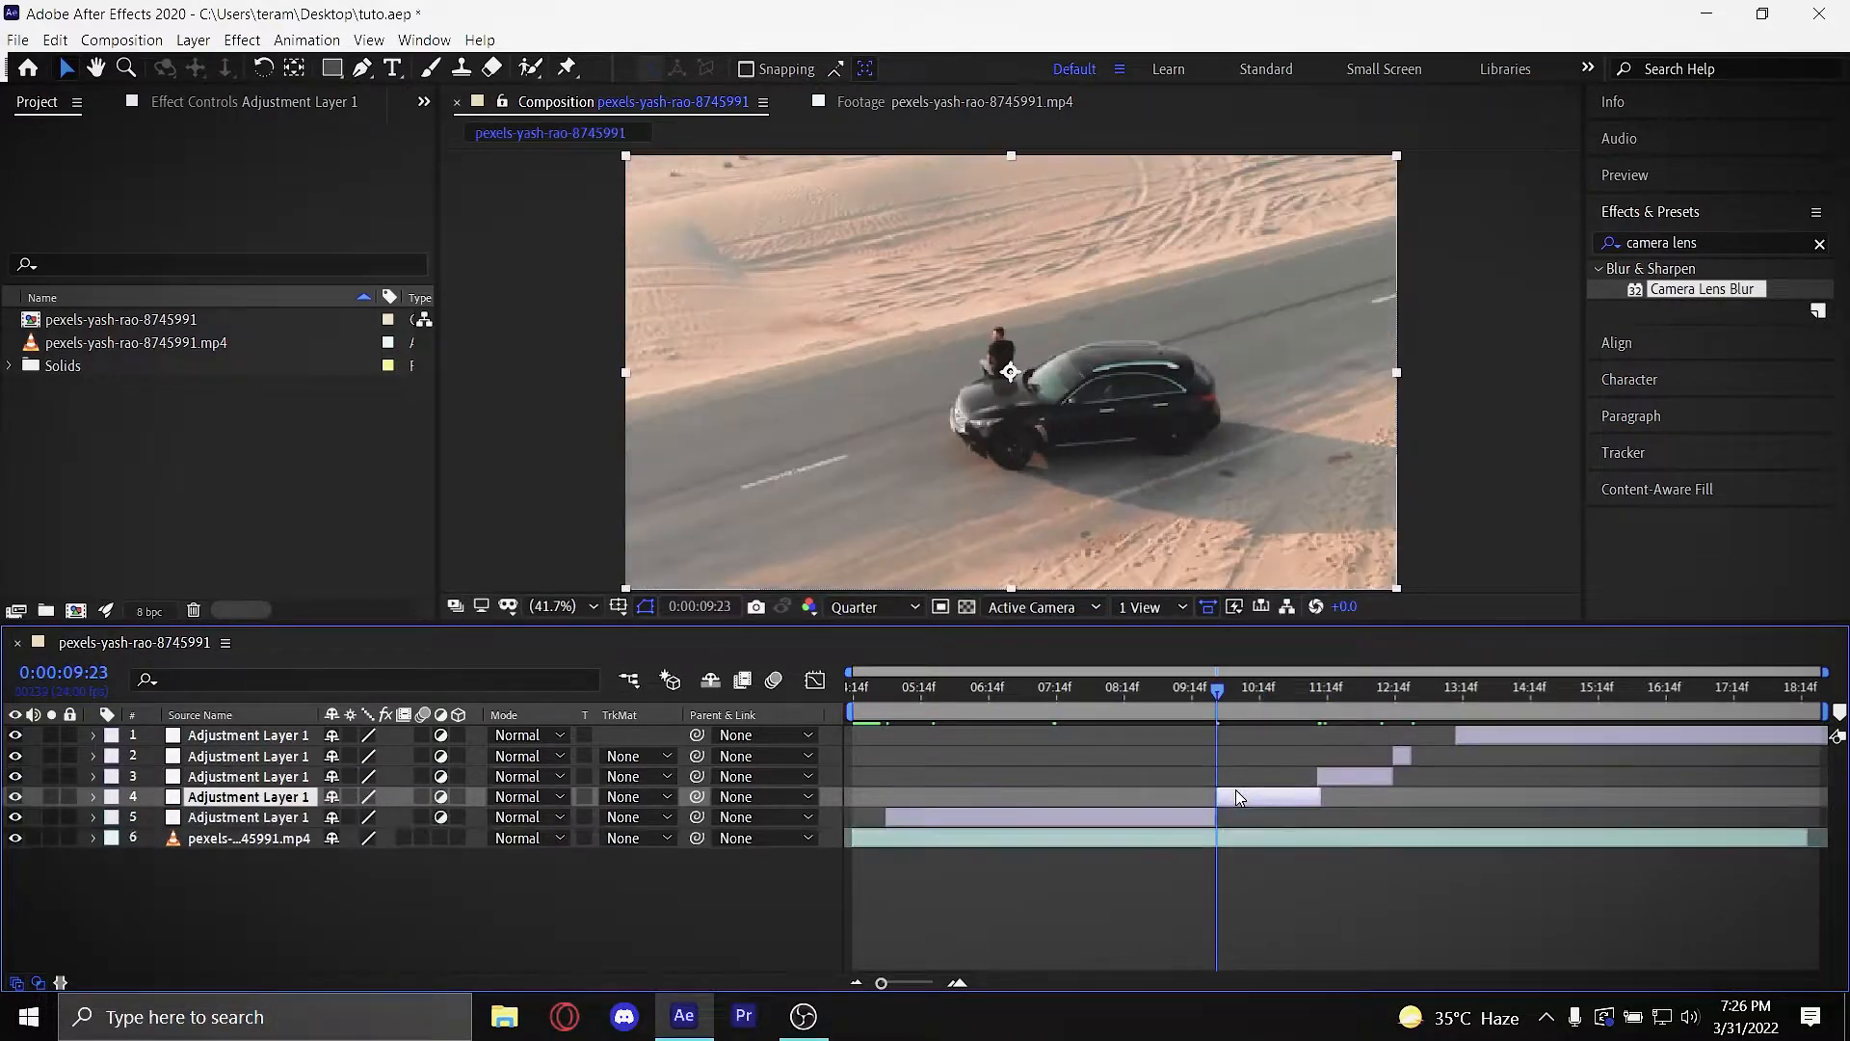
{"action": "left_click", "coordinate": [1353, 889]}
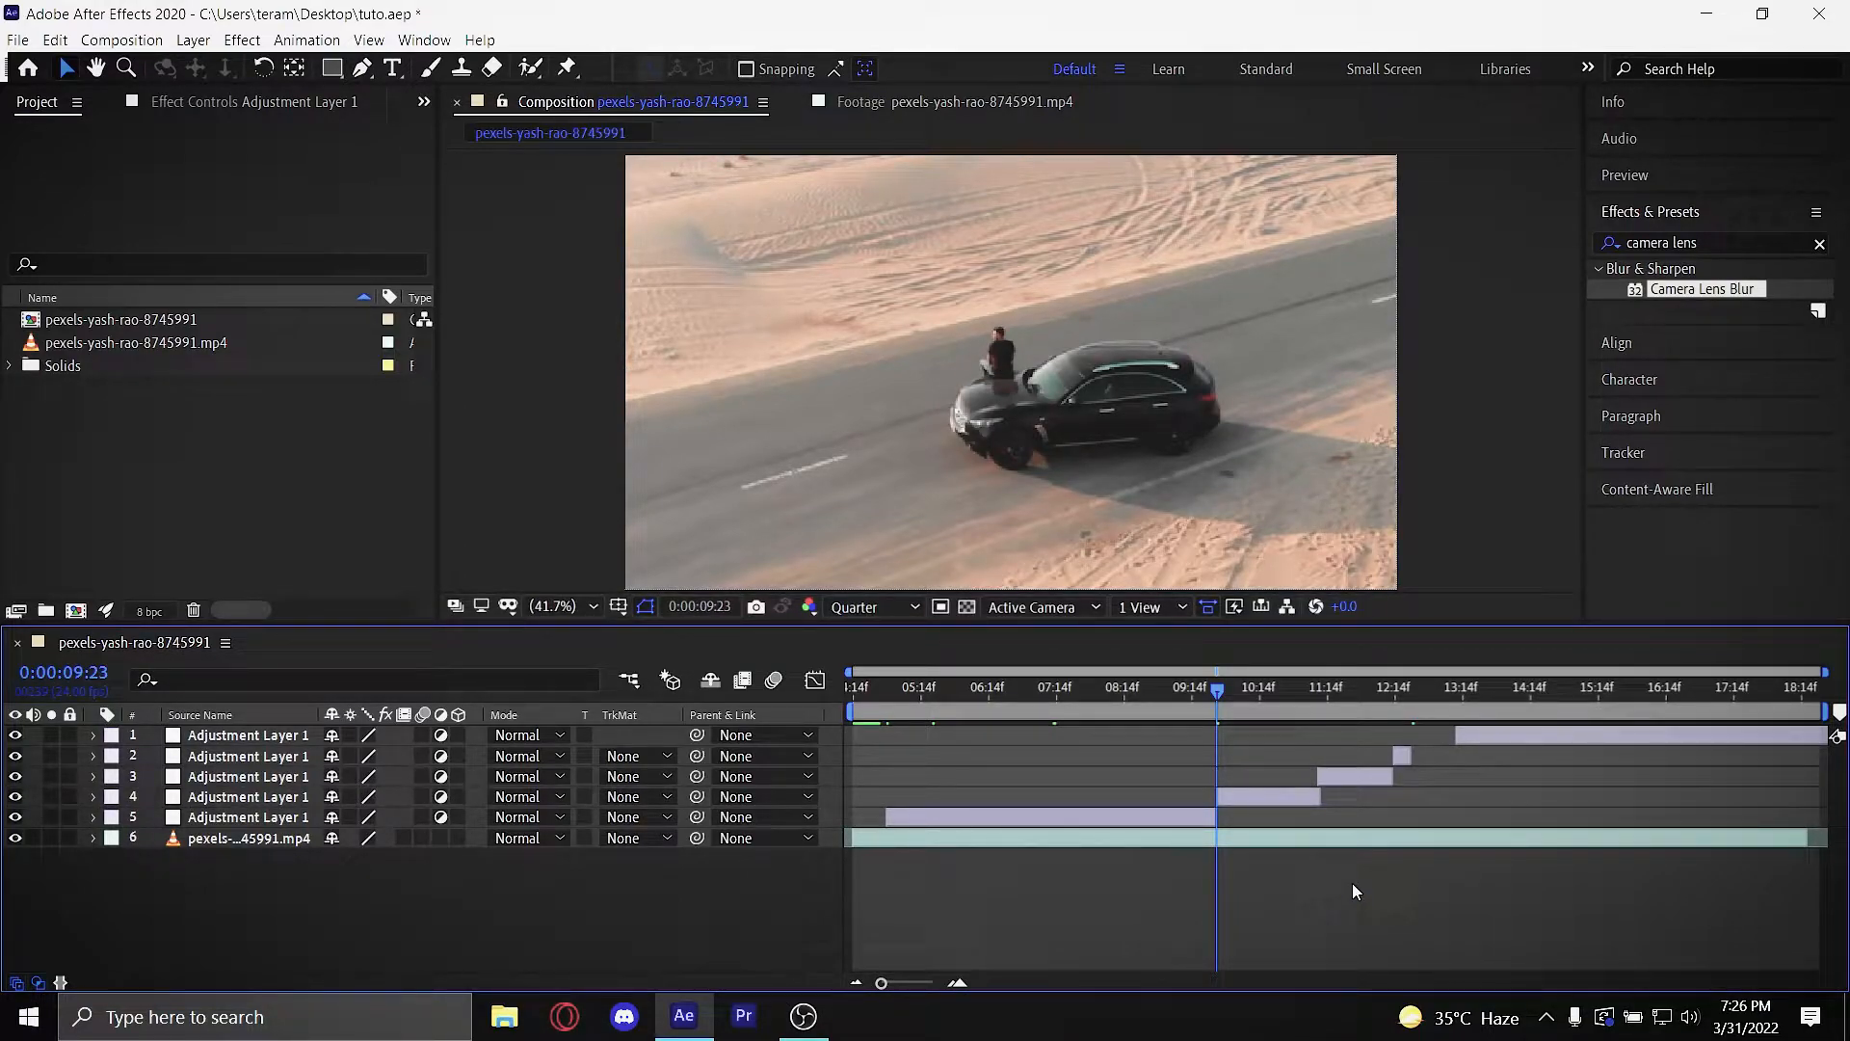
Step: Undo all the splits of the adjustment layer
{"action": "key", "text": "ctrl+z"}
{"action": "key", "text": "ctrl+z"}
{"action": "key", "text": "ctrl+z"}
{"action": "key", "text": "ctrl+z"}
{"action": "key", "text": "ctrl+z"}
{"action": "key", "text": "ctrl+z"}
{"action": "key", "text": "ctrl+z"}
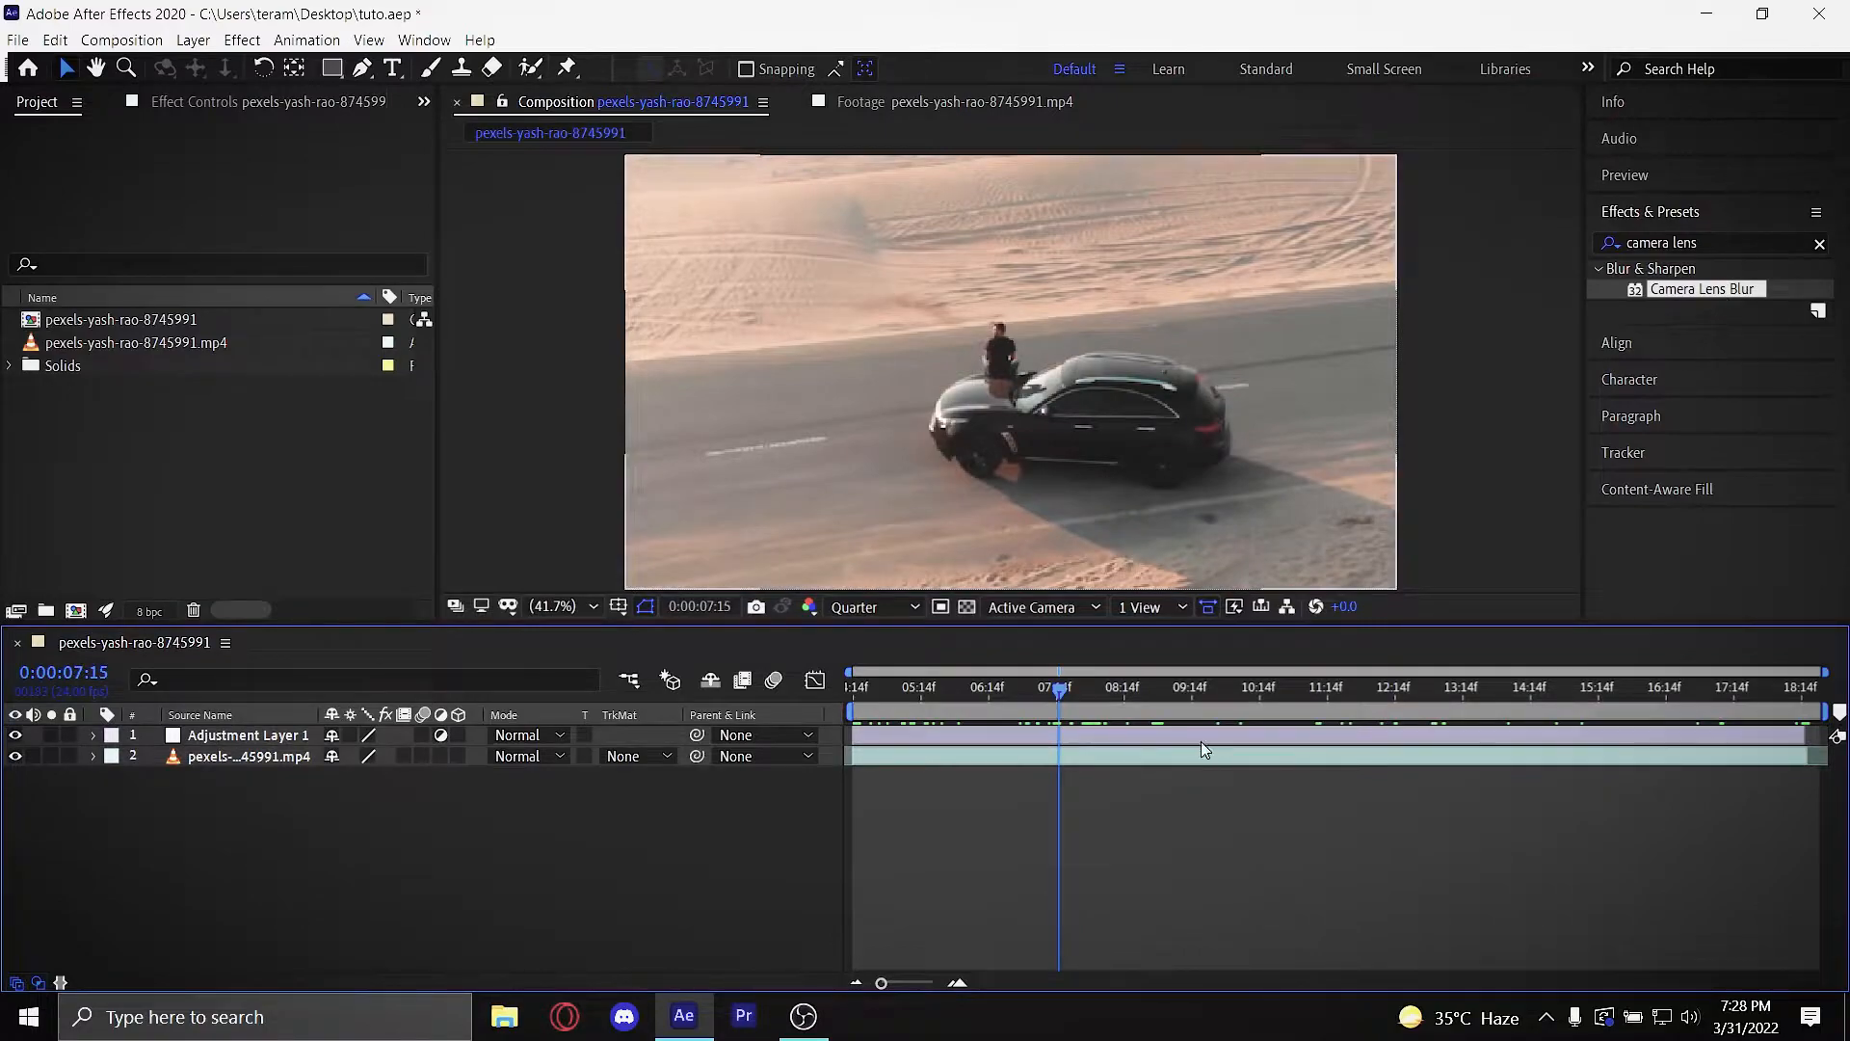
Step: Go to the start of the composition at 0:00:04:14 and try to apply Camera Lens Blur to the adjustment layer
{"action": "left_click", "coordinate": [887, 689]}
{"action": "left_click", "coordinate": [906, 738]}
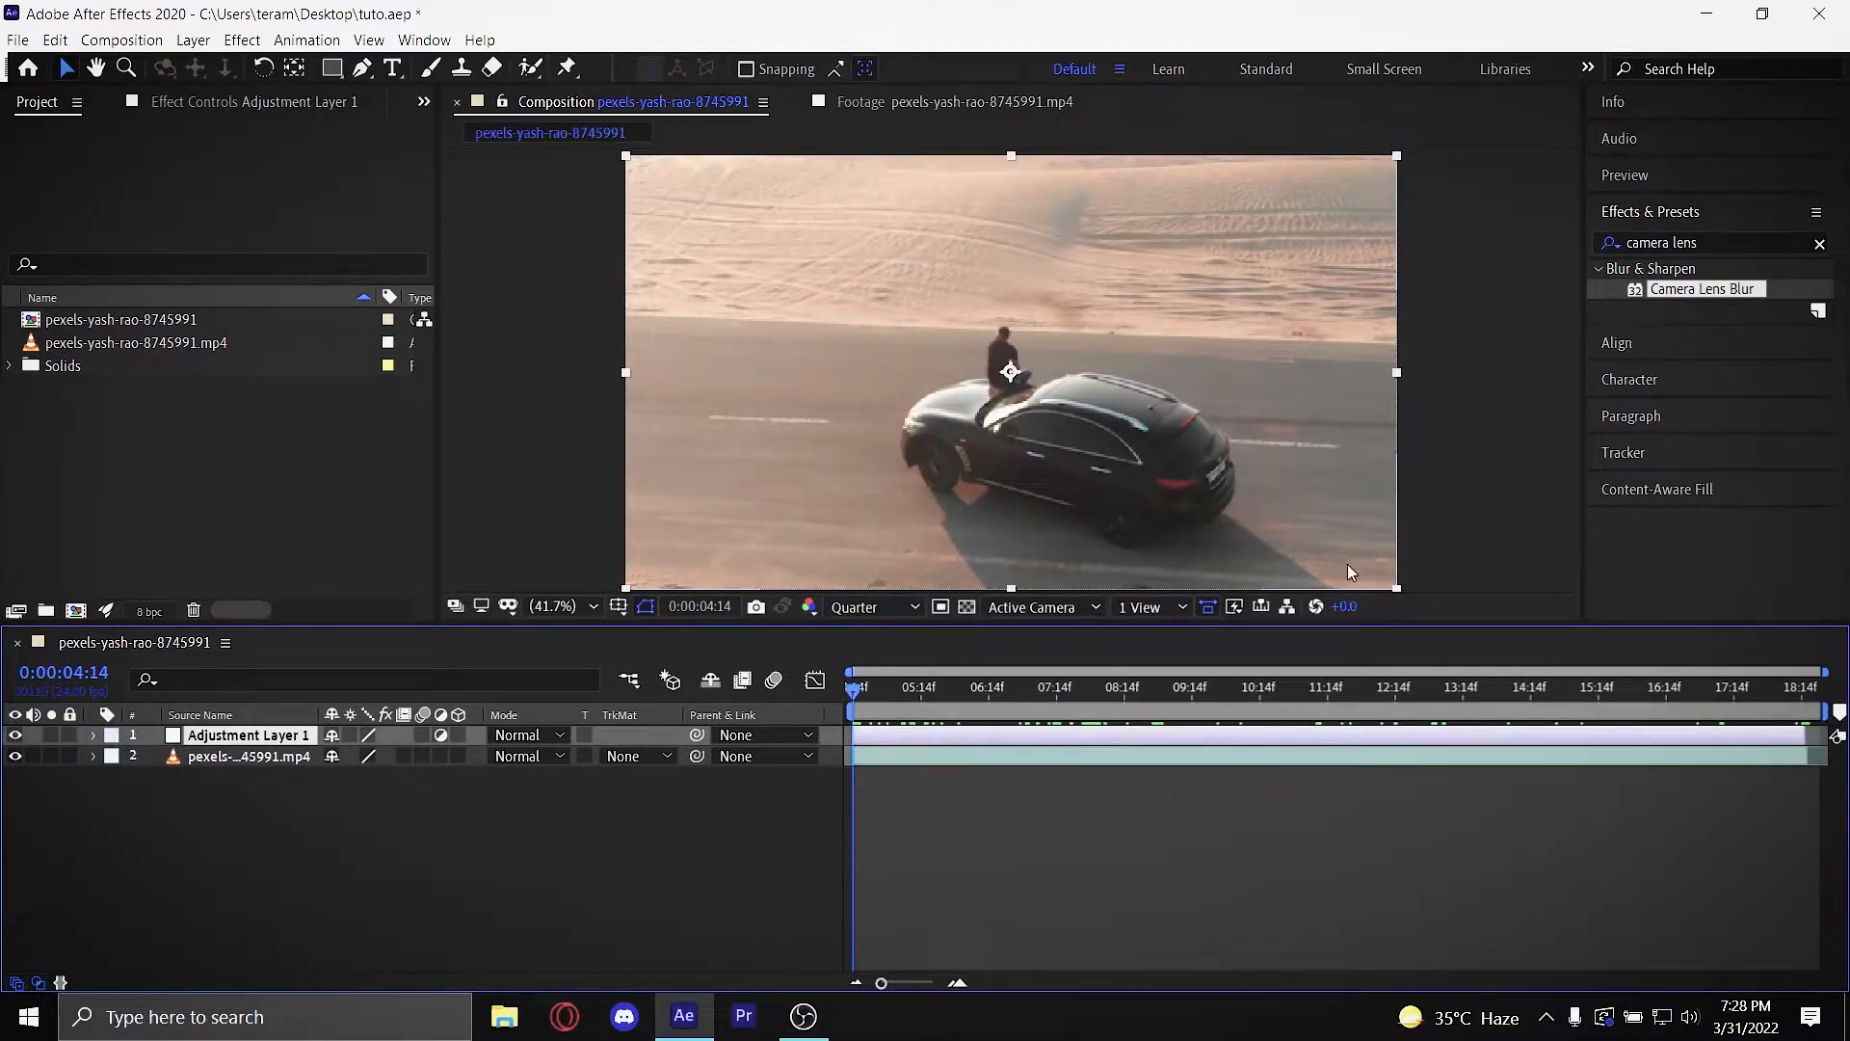
{"action": "left_click", "coordinate": [1540, 757]}
{"action": "left_click_drag", "start_coordinate": [1712, 297], "coordinate": [1442, 734]}
Step: Check which effects are applied to the adjustment layer and to the car clip, ending on the adjustment layer
{"action": "left_click", "coordinate": [222, 108]}
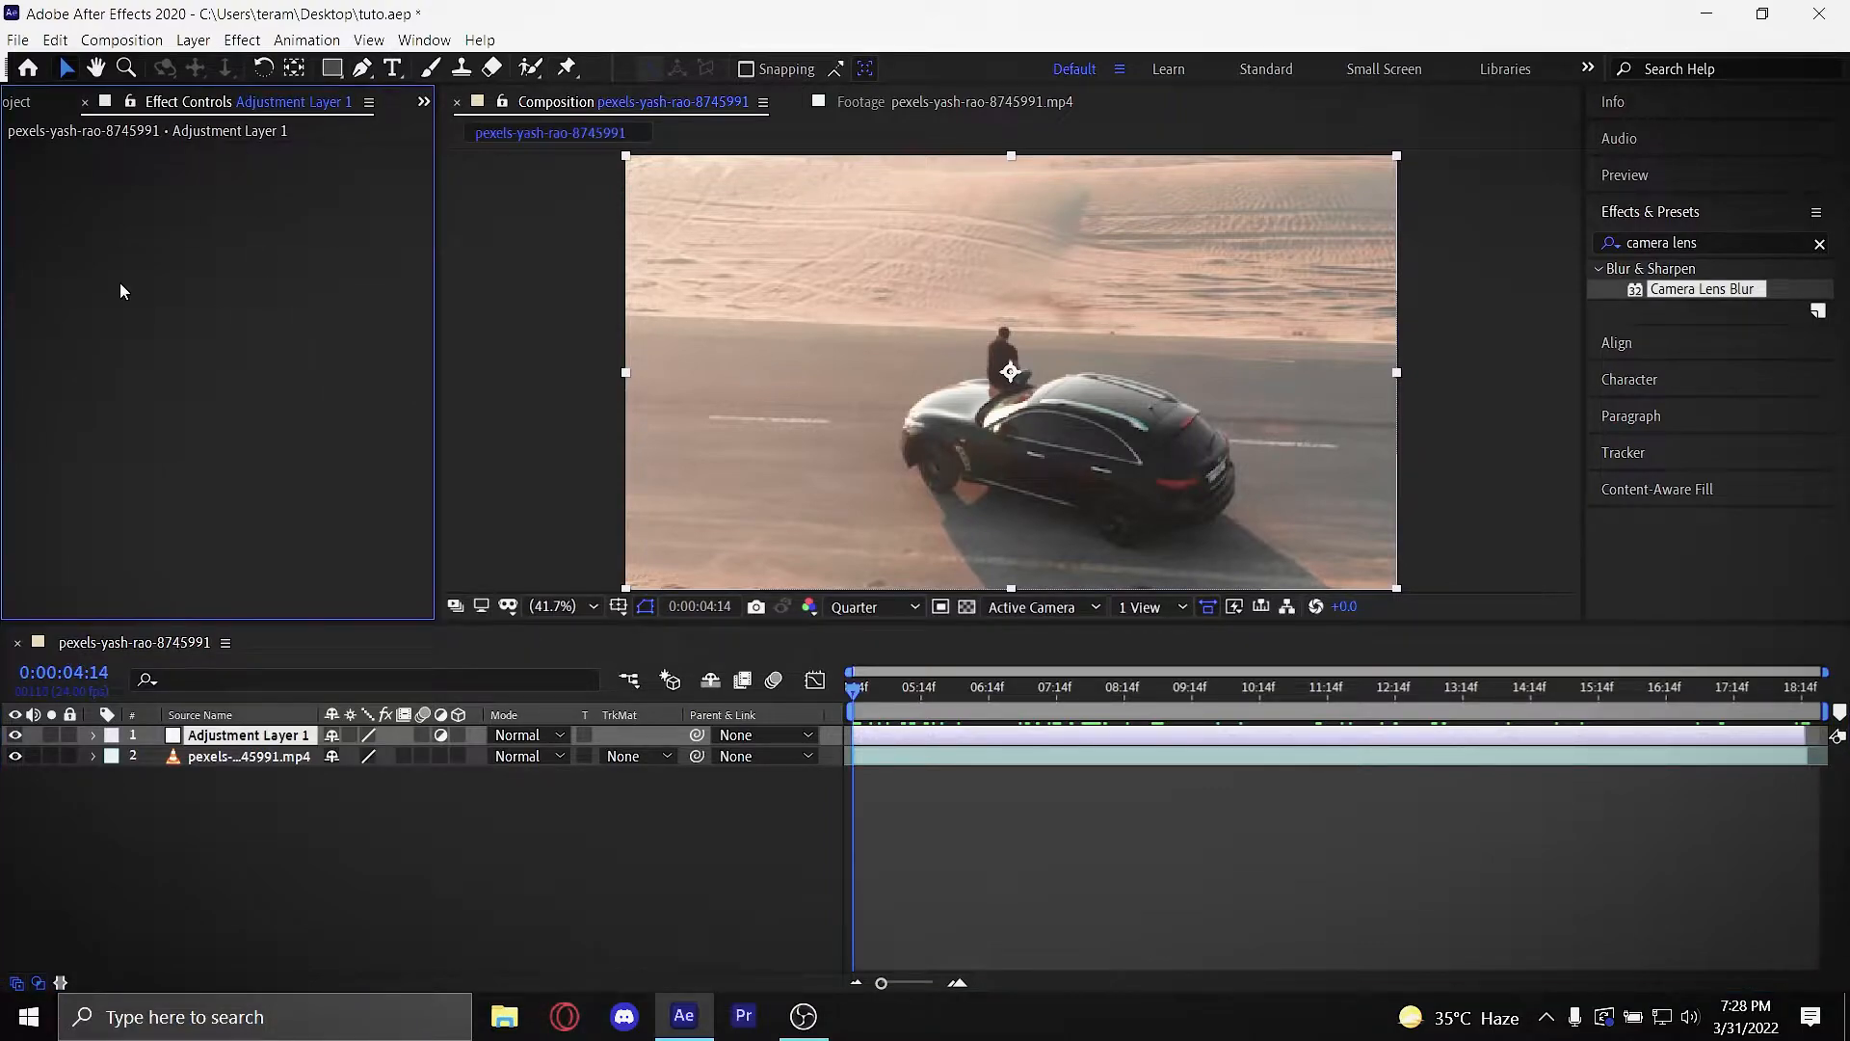
{"action": "left_click", "coordinate": [549, 380]}
{"action": "left_click", "coordinate": [398, 501]}
{"action": "left_click", "coordinate": [334, 796]}
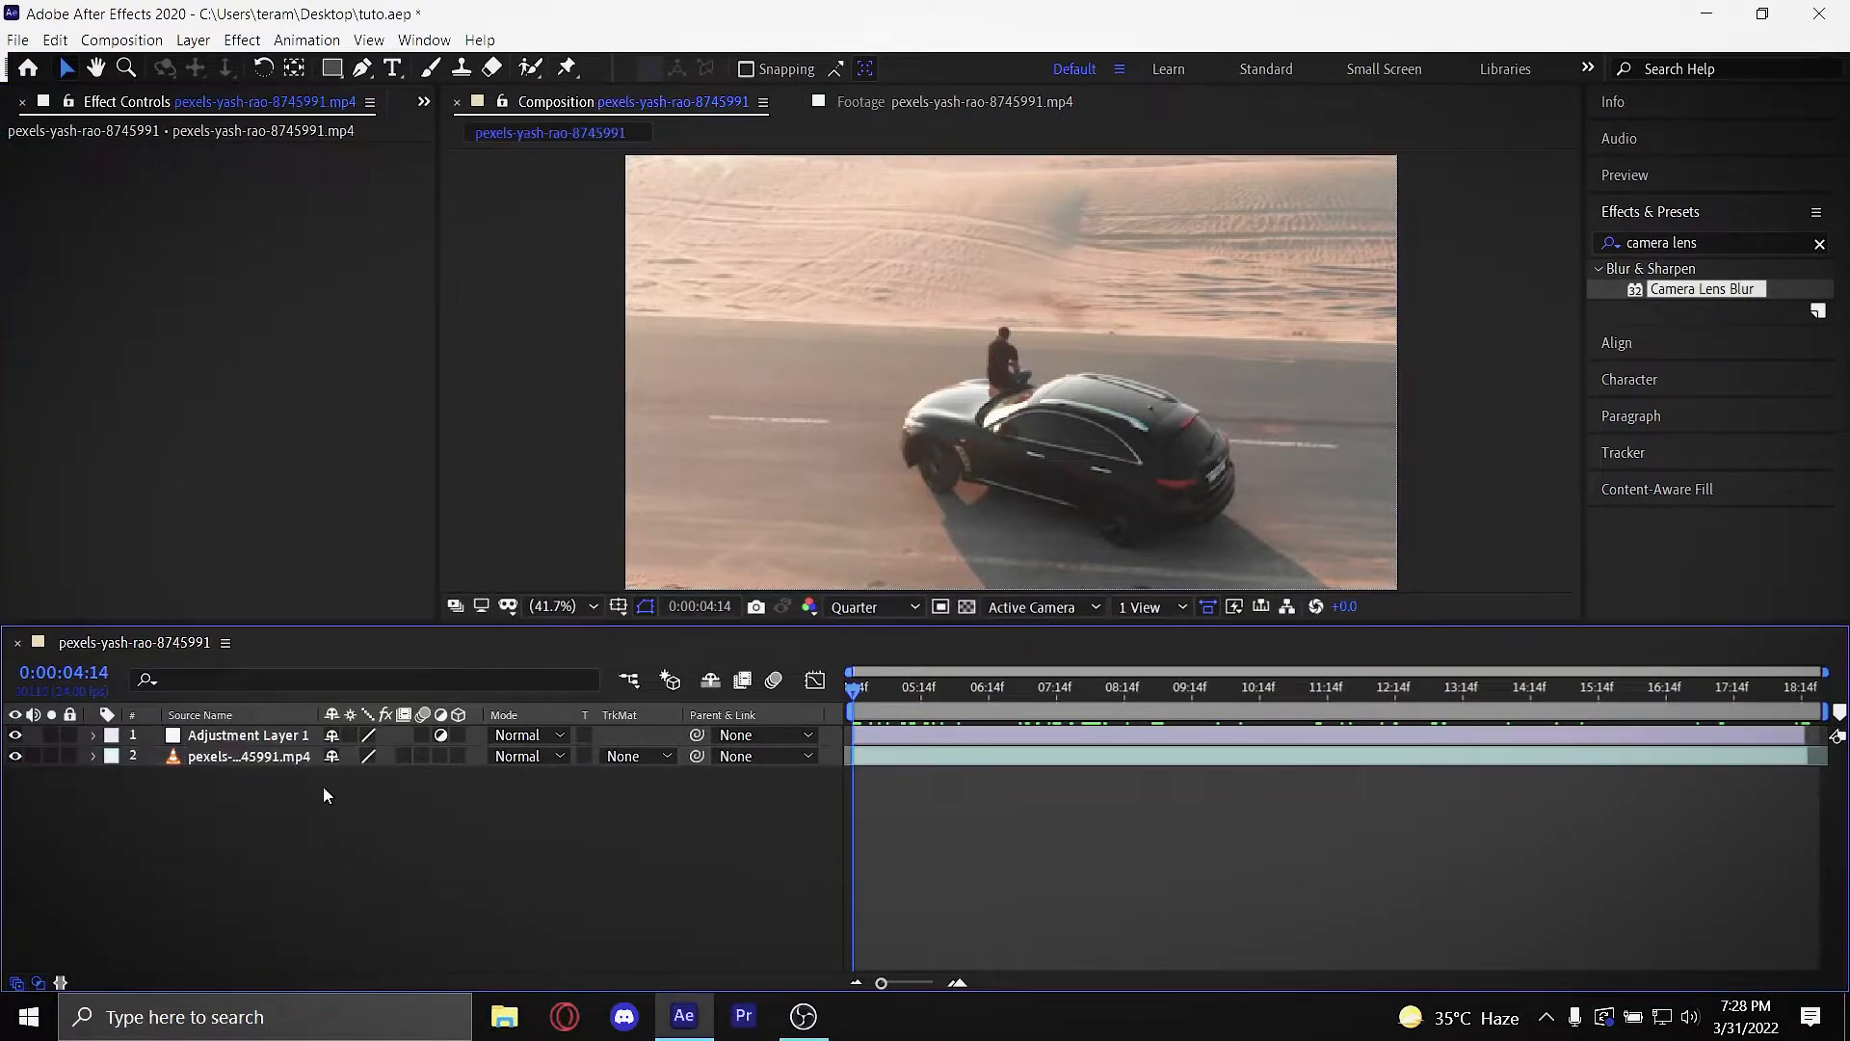
{"action": "left_click", "coordinate": [258, 736]}
{"action": "left_click", "coordinate": [376, 349]}
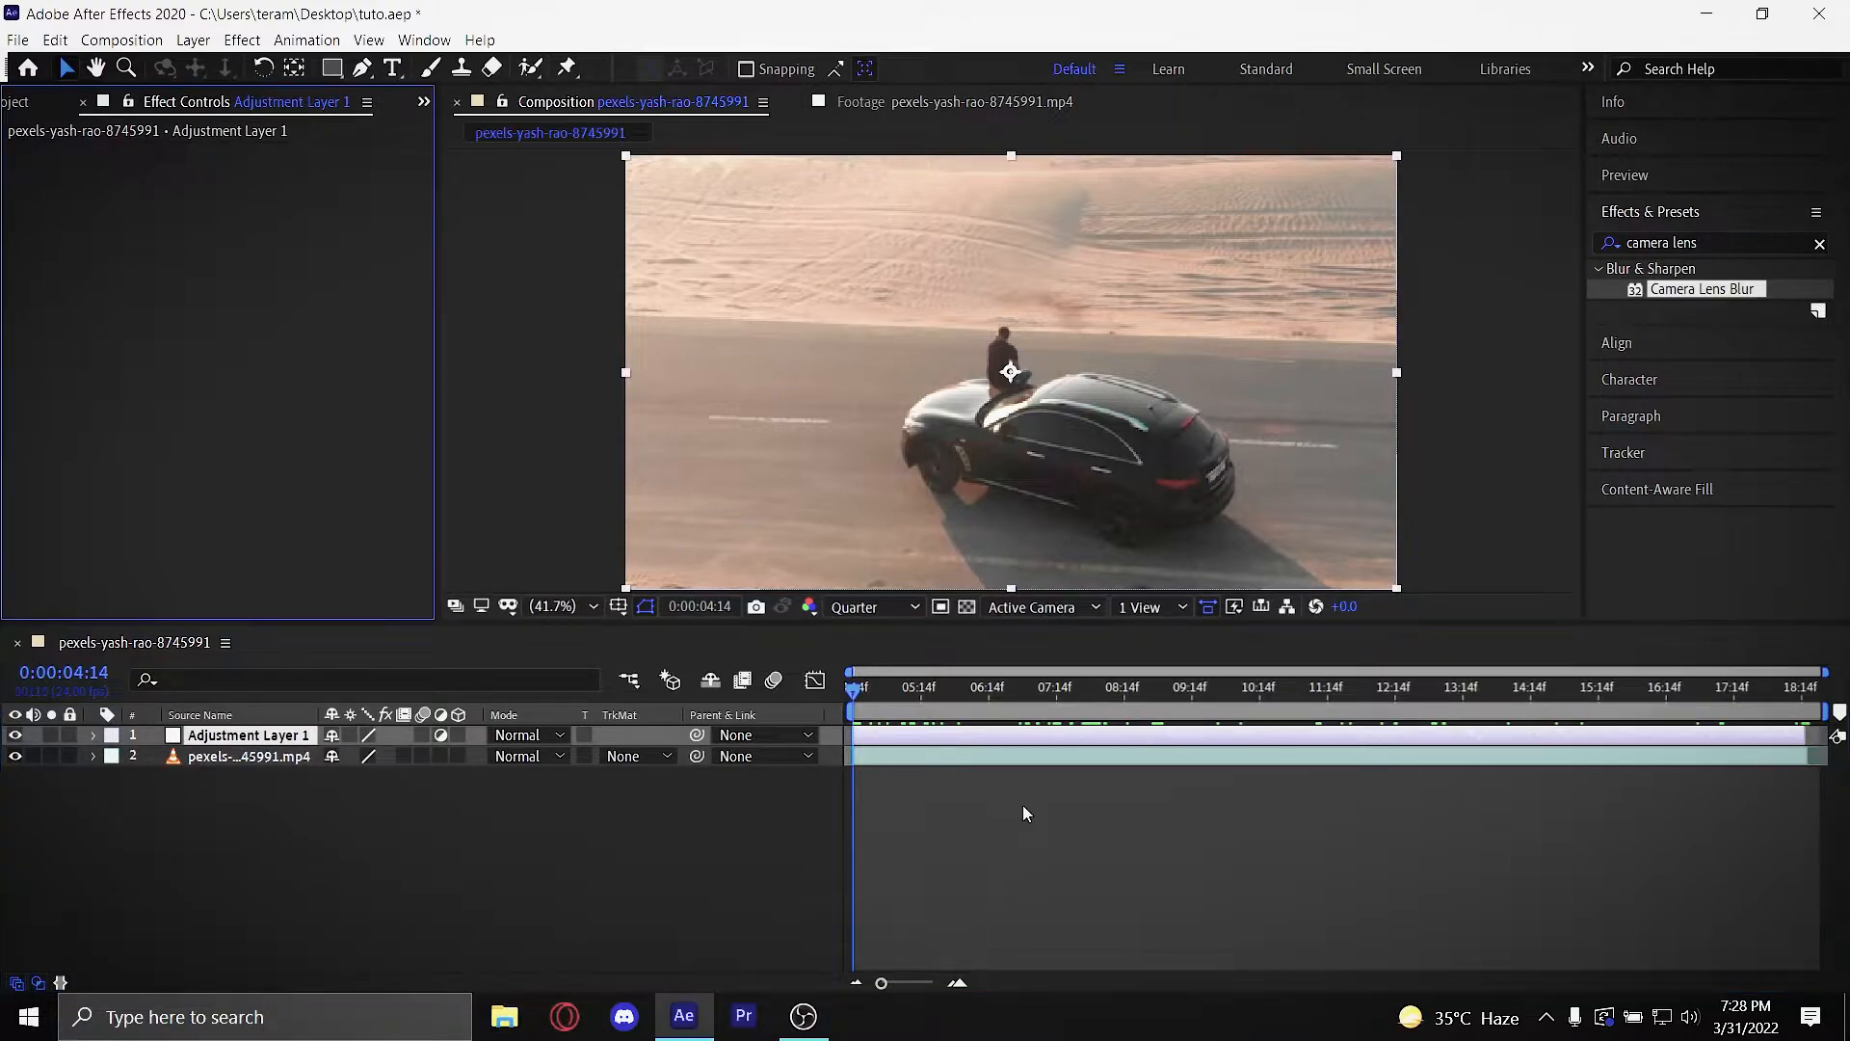
Step: Apply the Camera Lens Blur effect to the adjustment layer
{"action": "left_click_drag", "start_coordinate": [1677, 289], "coordinate": [1265, 747]}
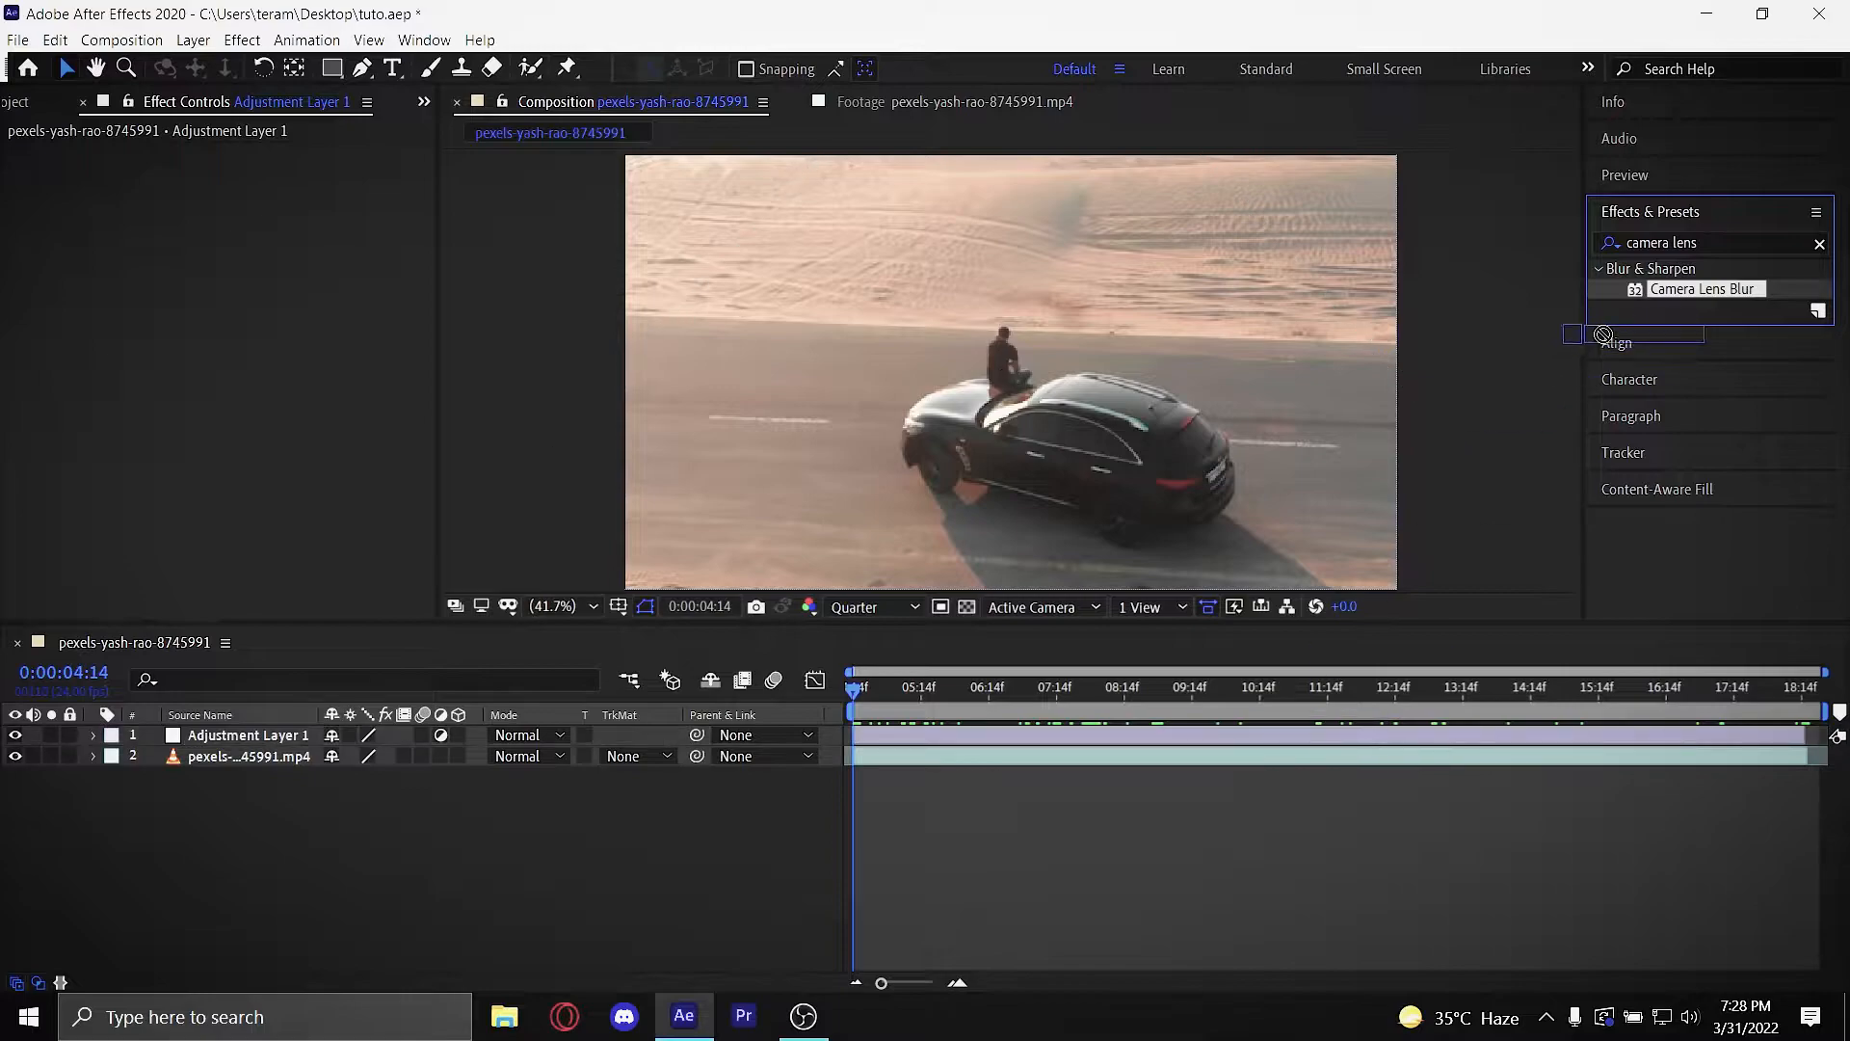
{"action": "left_click", "coordinate": [1018, 732]}
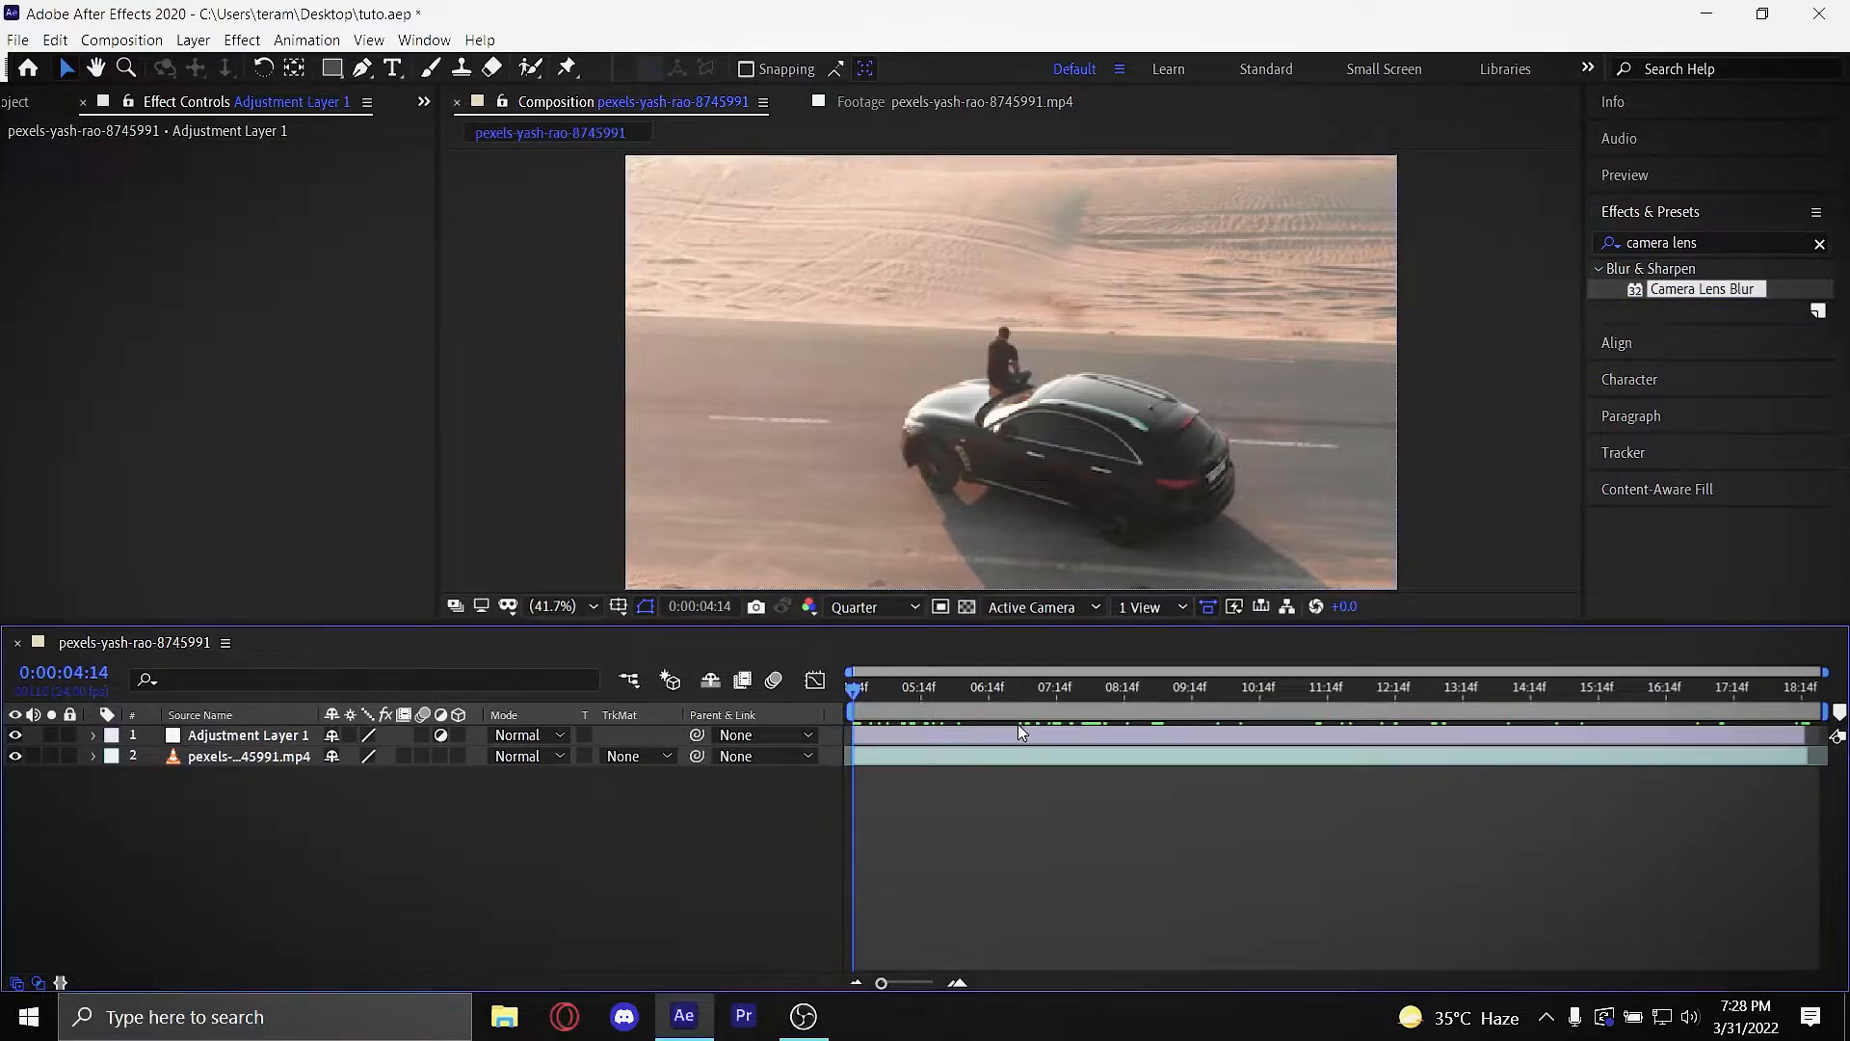
{"action": "double_click", "coordinate": [1698, 293]}
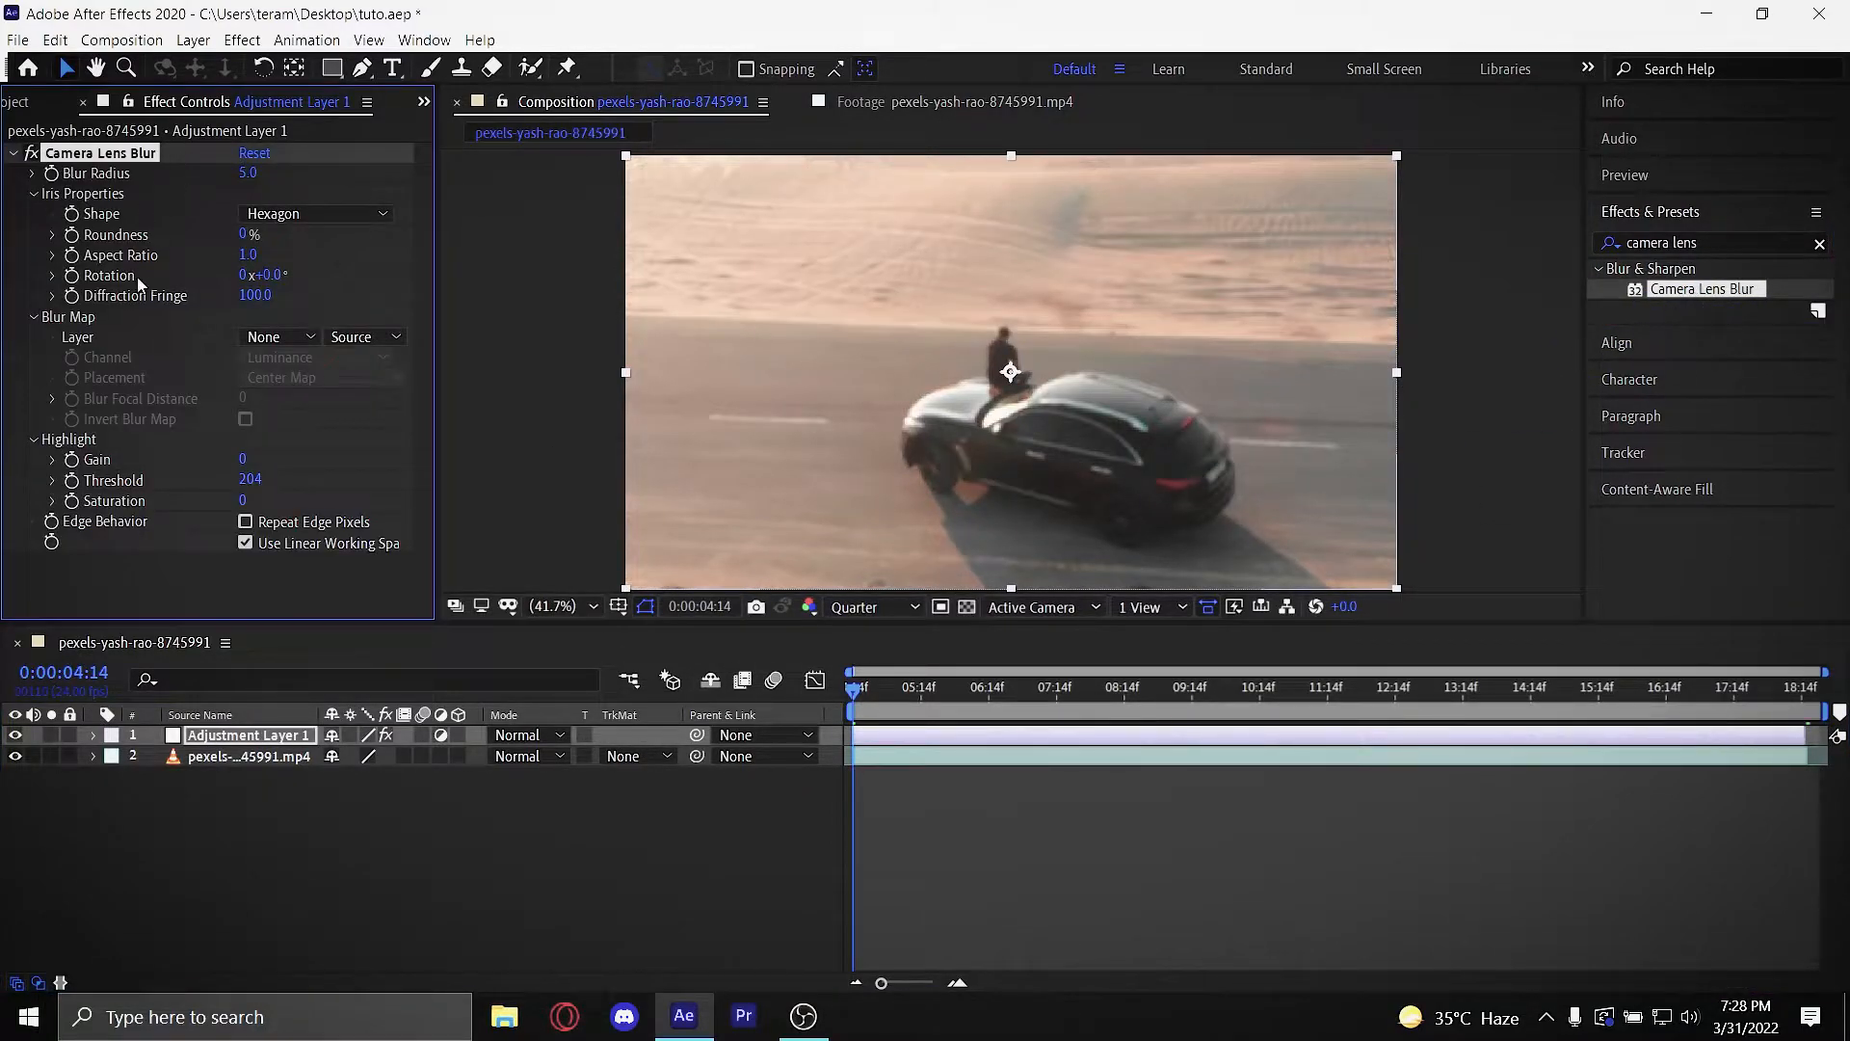
Step: Compare the image with Camera Lens Blur switched off and on, leaving the effect enabled
{"action": "left_click", "coordinate": [34, 154]}
{"action": "left_click", "coordinate": [34, 154]}
{"action": "key", "text": "period"}
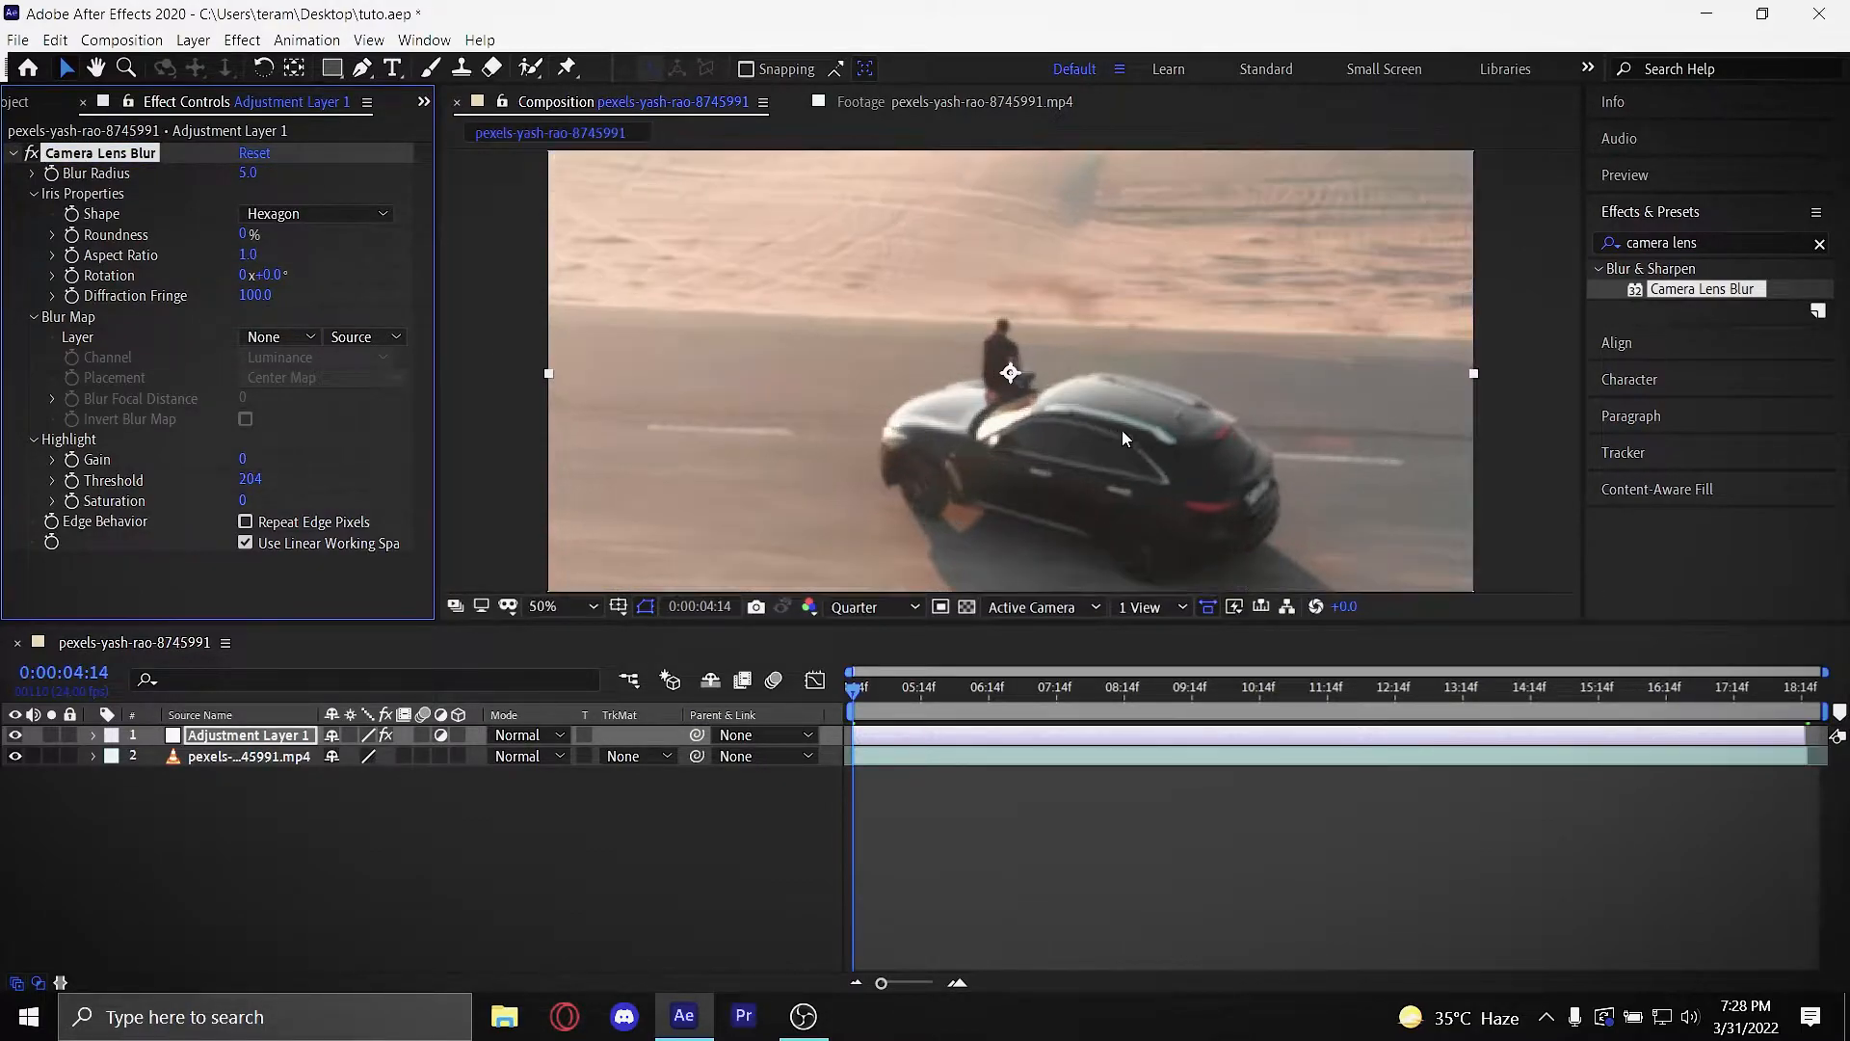
{"action": "left_click", "coordinate": [33, 155]}
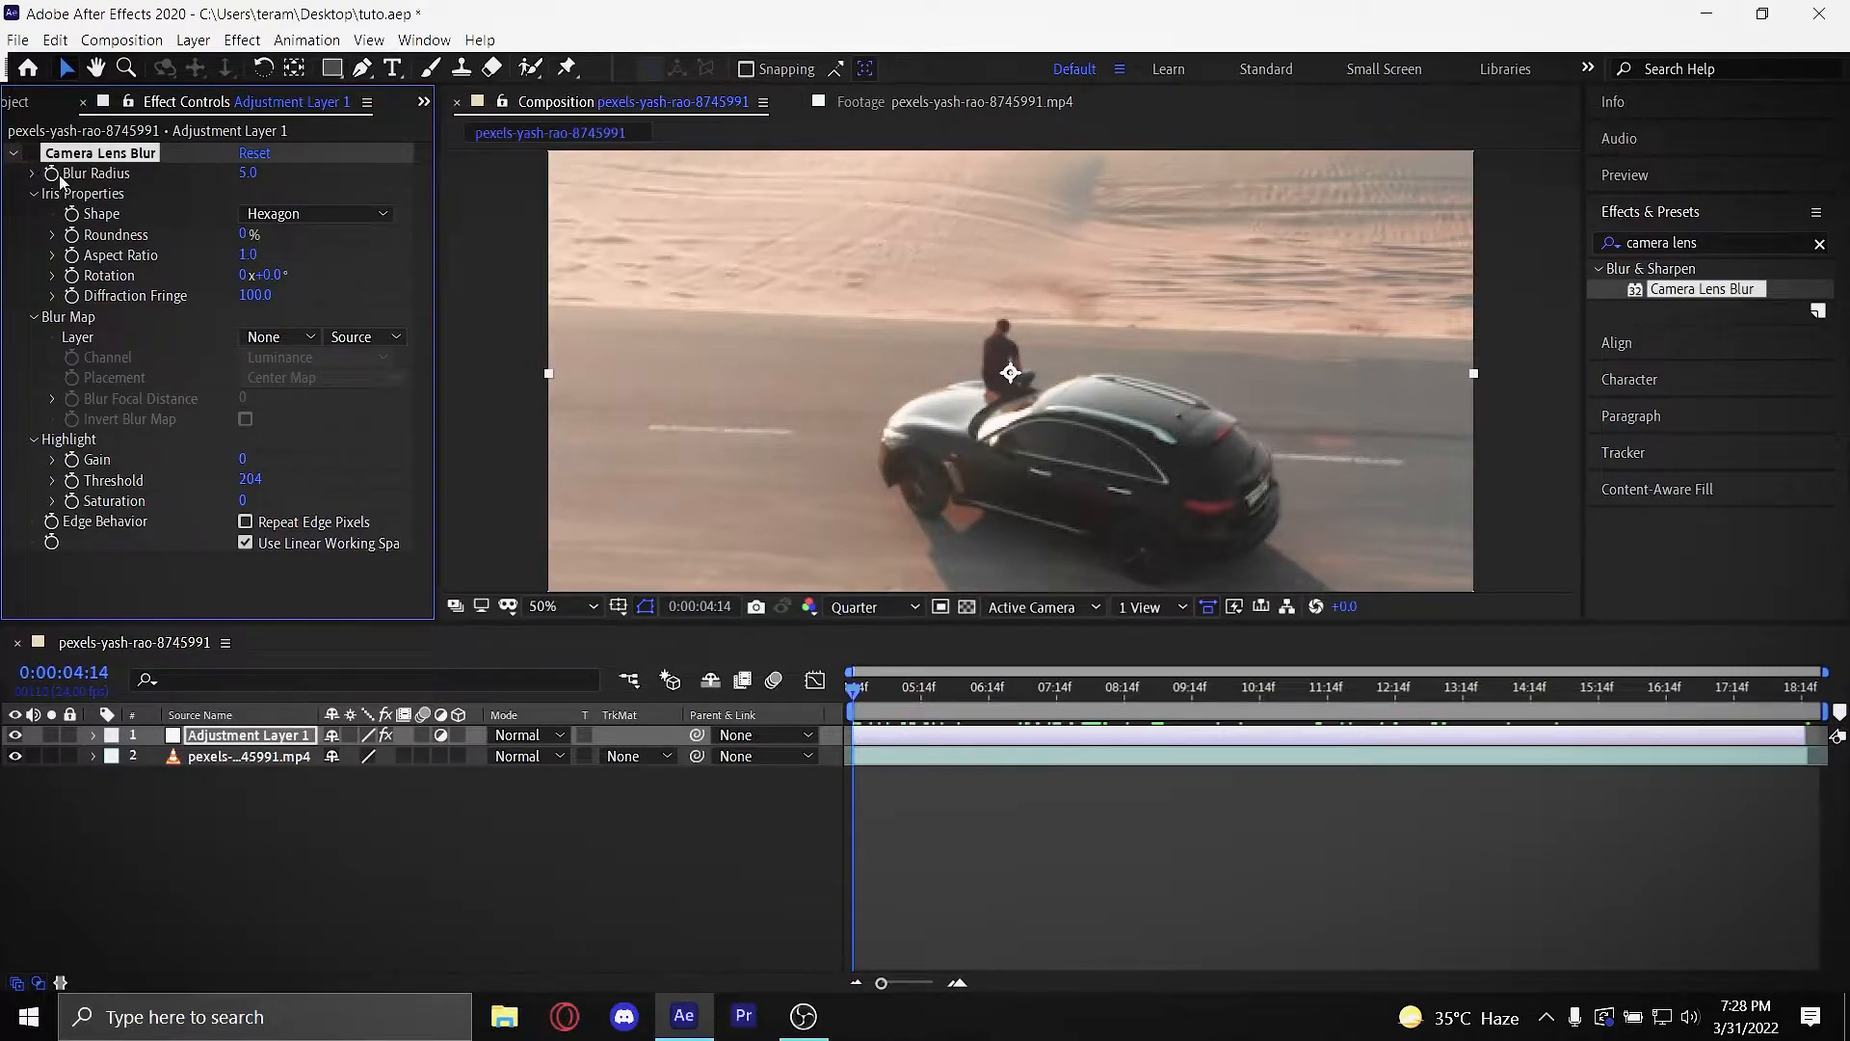
{"action": "left_click", "coordinate": [546, 606]}
{"action": "left_click", "coordinate": [578, 196]}
{"action": "left_click", "coordinate": [34, 154]}
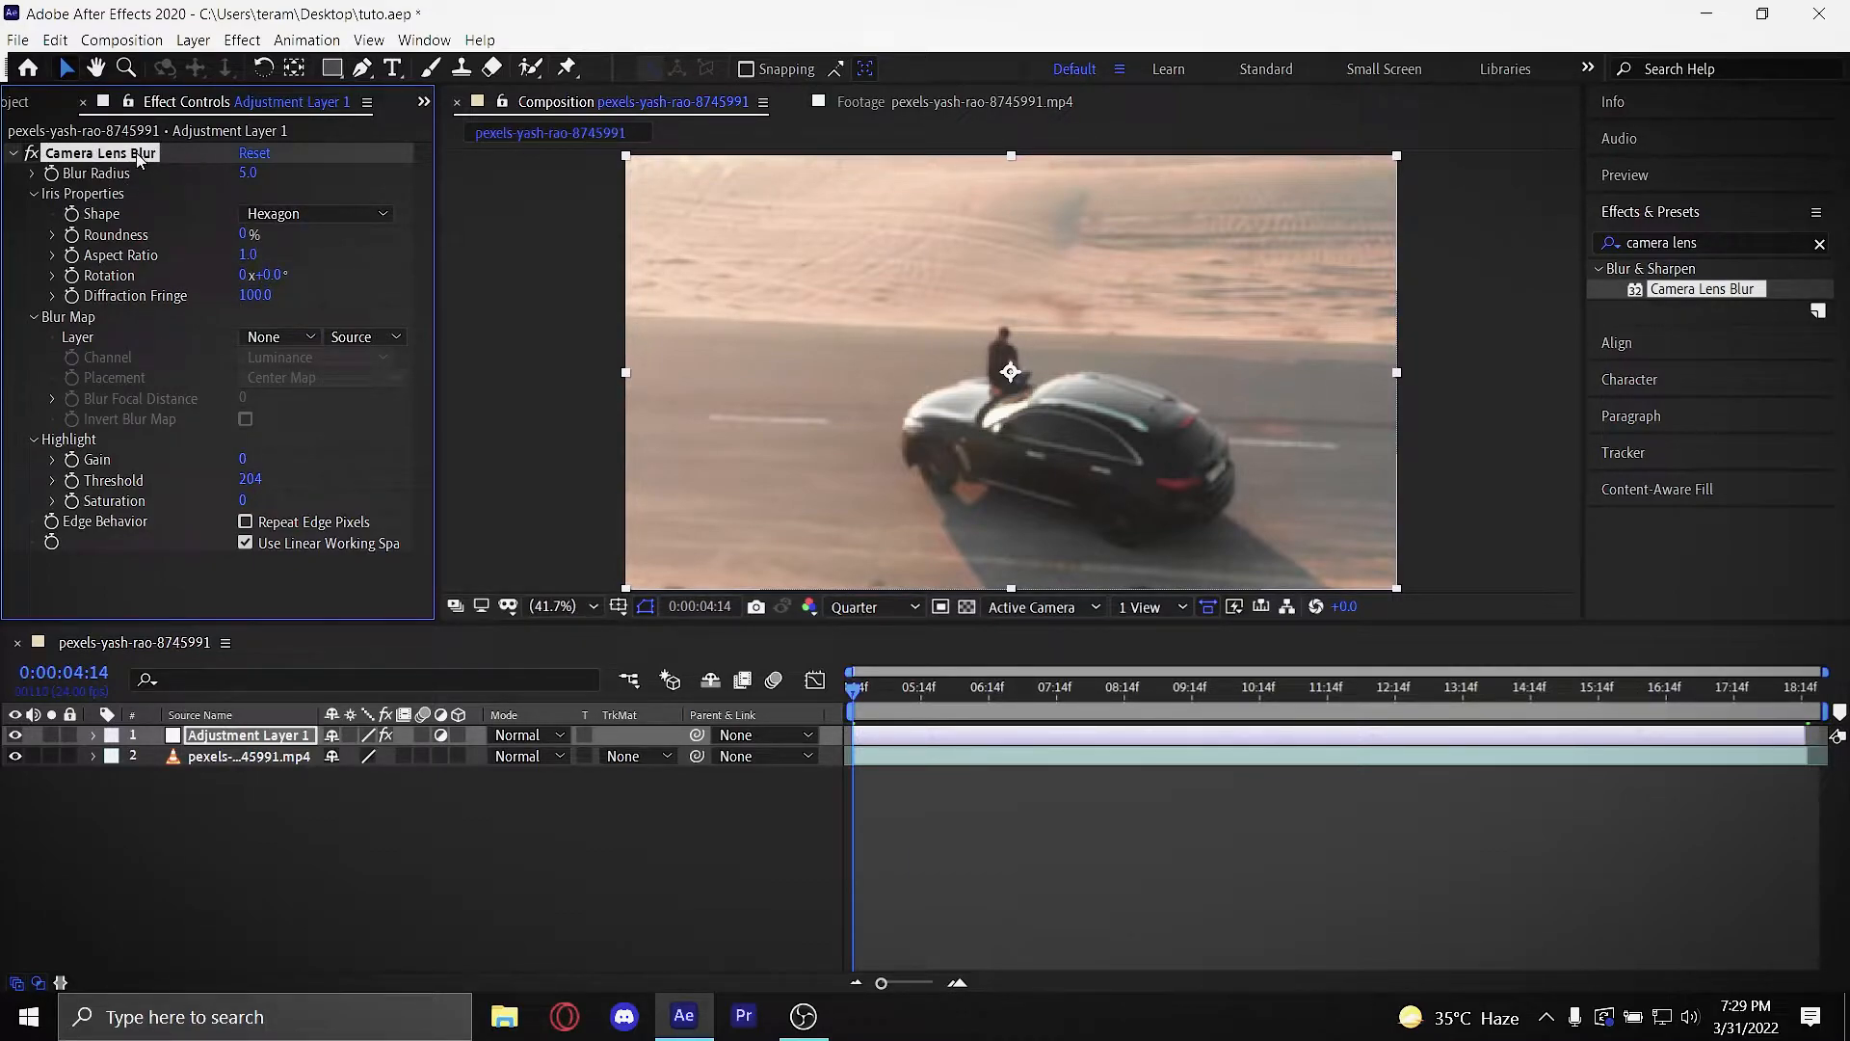
Step: Delete Camera Lens Blur from the adjustment layer and apply it to the same layer again
{"action": "key", "text": "Delete"}
{"action": "left_click_drag", "start_coordinate": [1702, 289], "coordinate": [1346, 736]}
{"action": "left_click", "coordinate": [483, 913]}
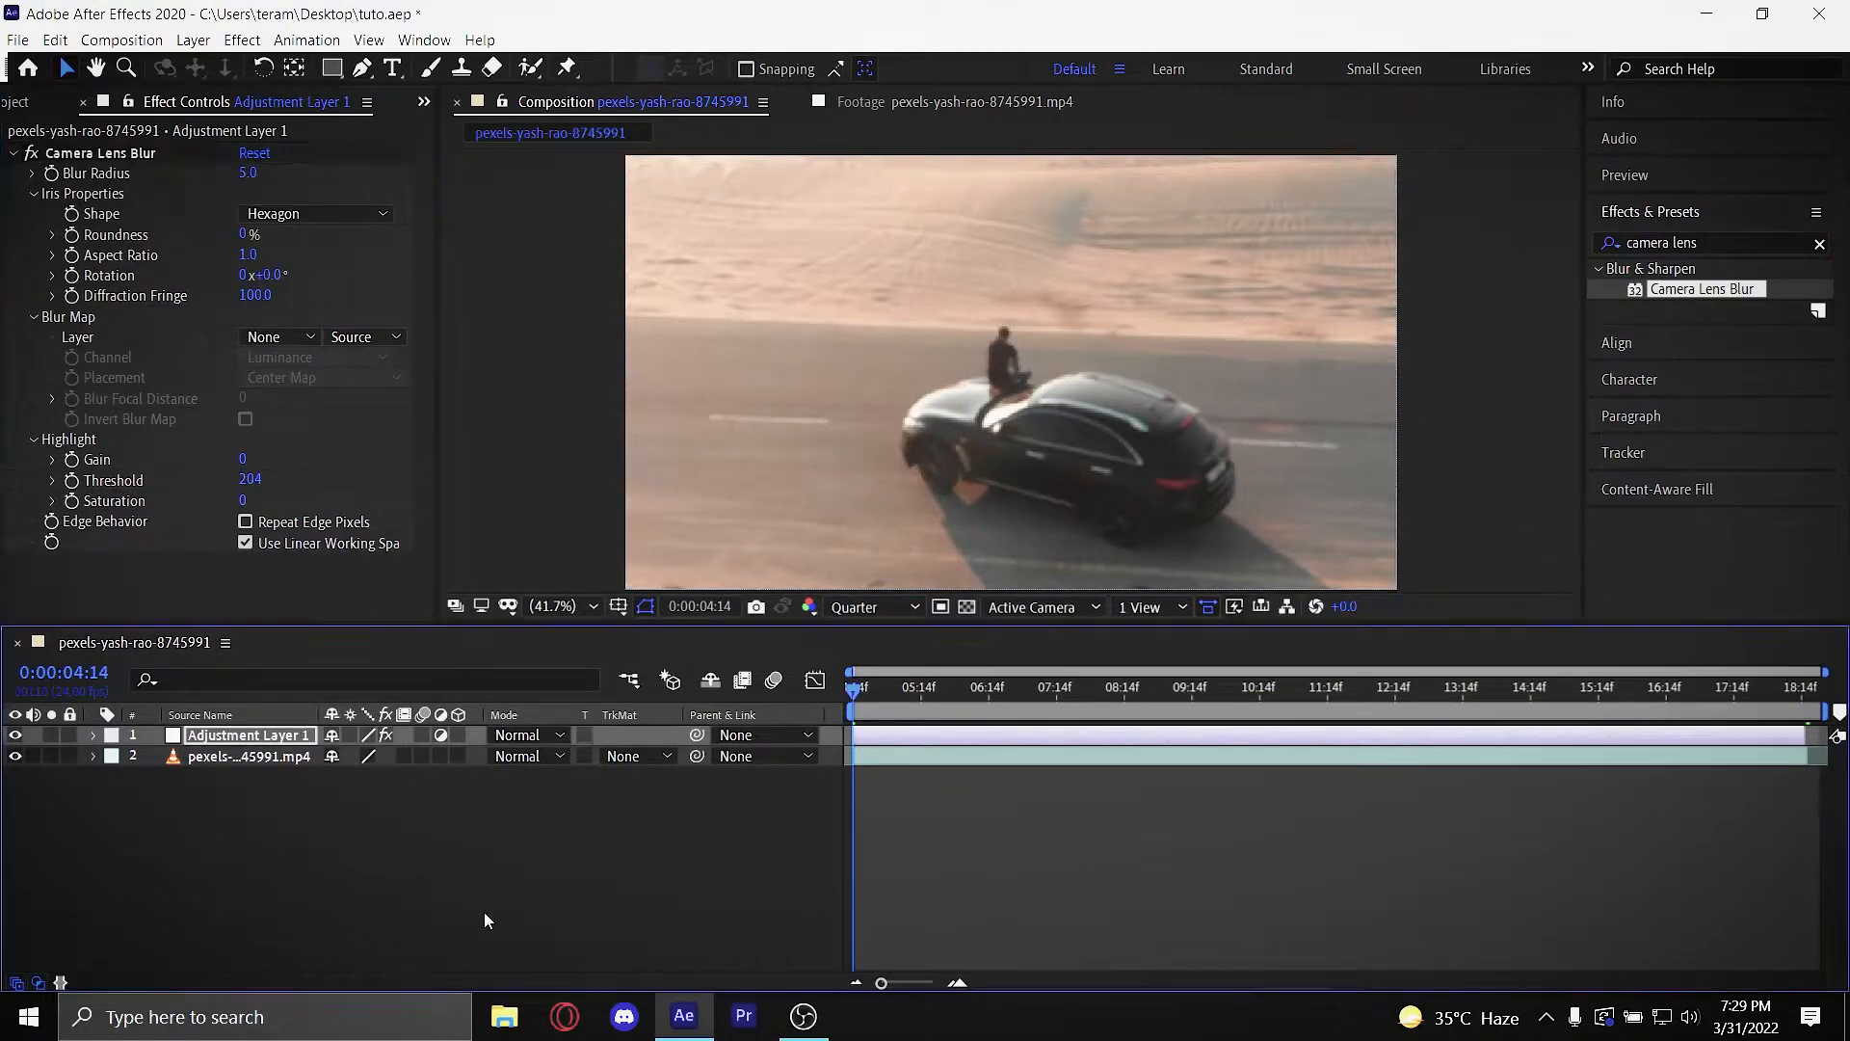
Step: Set a first Blur Radius keyframe on the adjustment layer's Camera Lens Blur at 0:00:04:14
{"action": "left_click", "coordinate": [867, 732]}
{"action": "left_click", "coordinate": [872, 756]}
{"action": "left_click", "coordinate": [877, 735]}
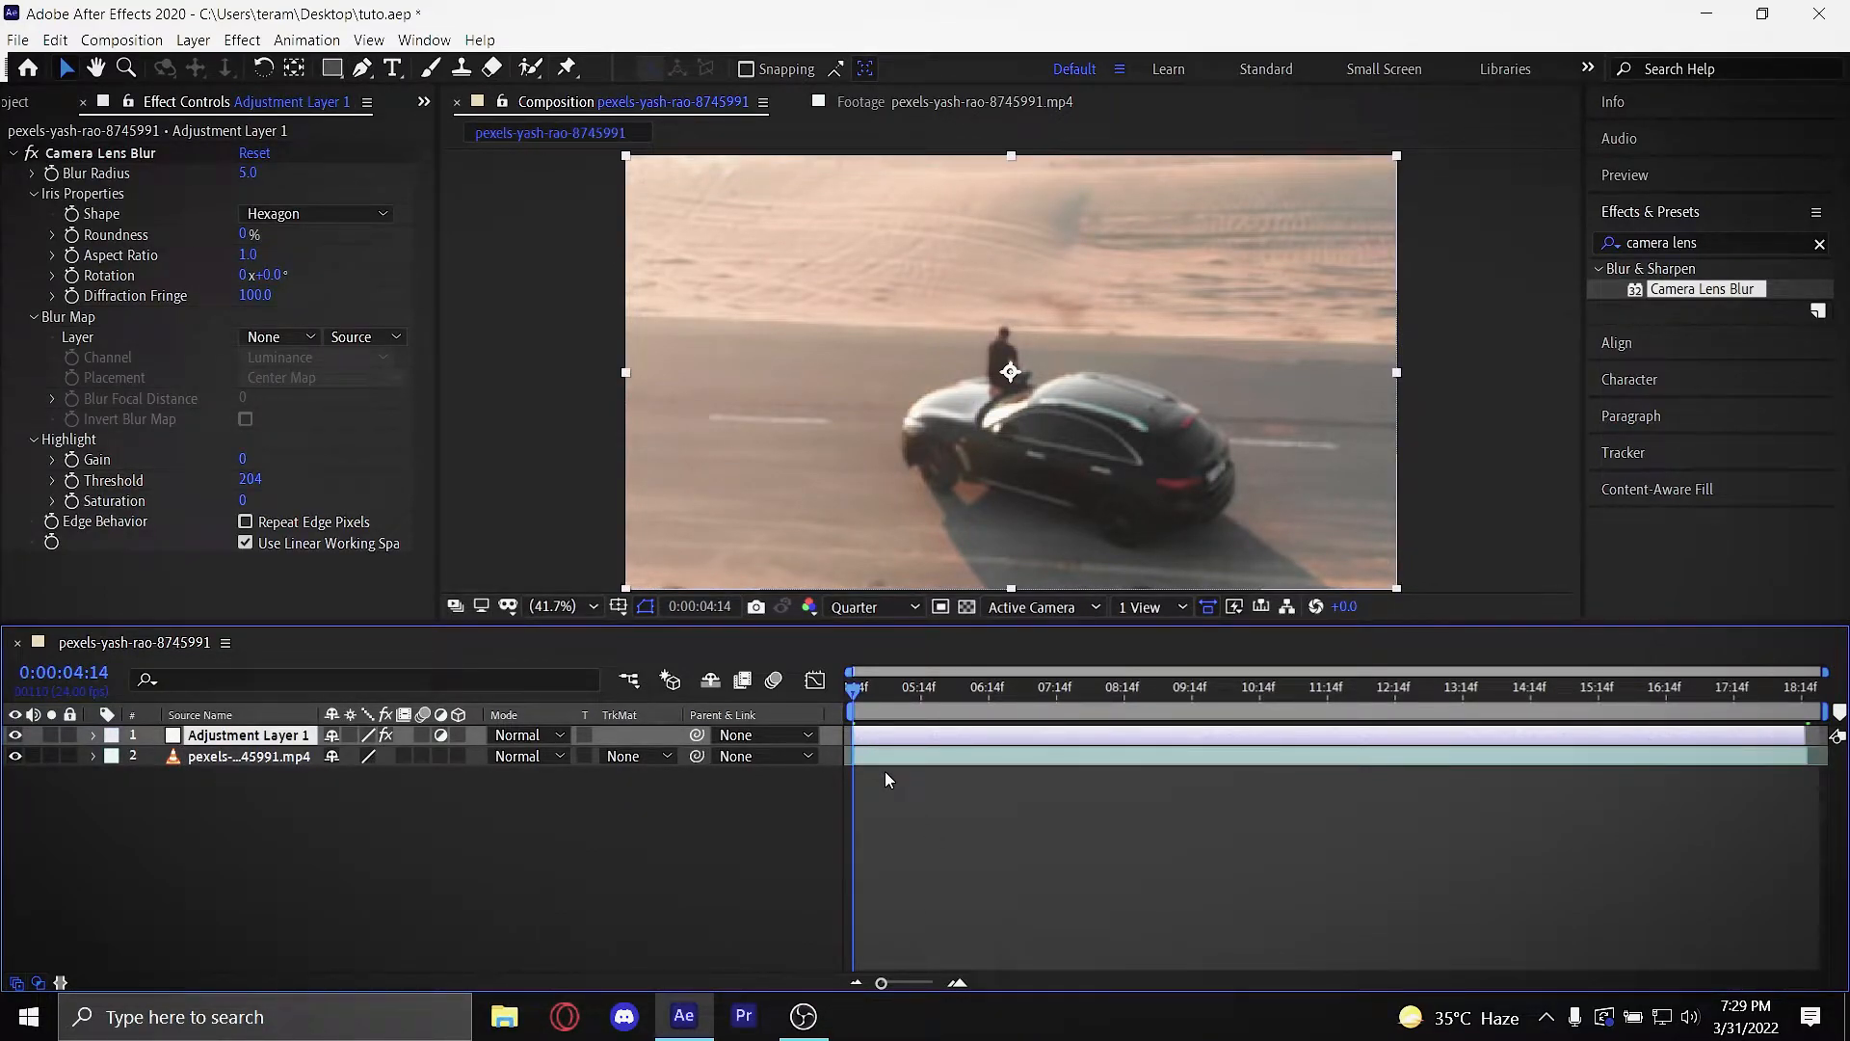
{"action": "left_click", "coordinate": [53, 175]}
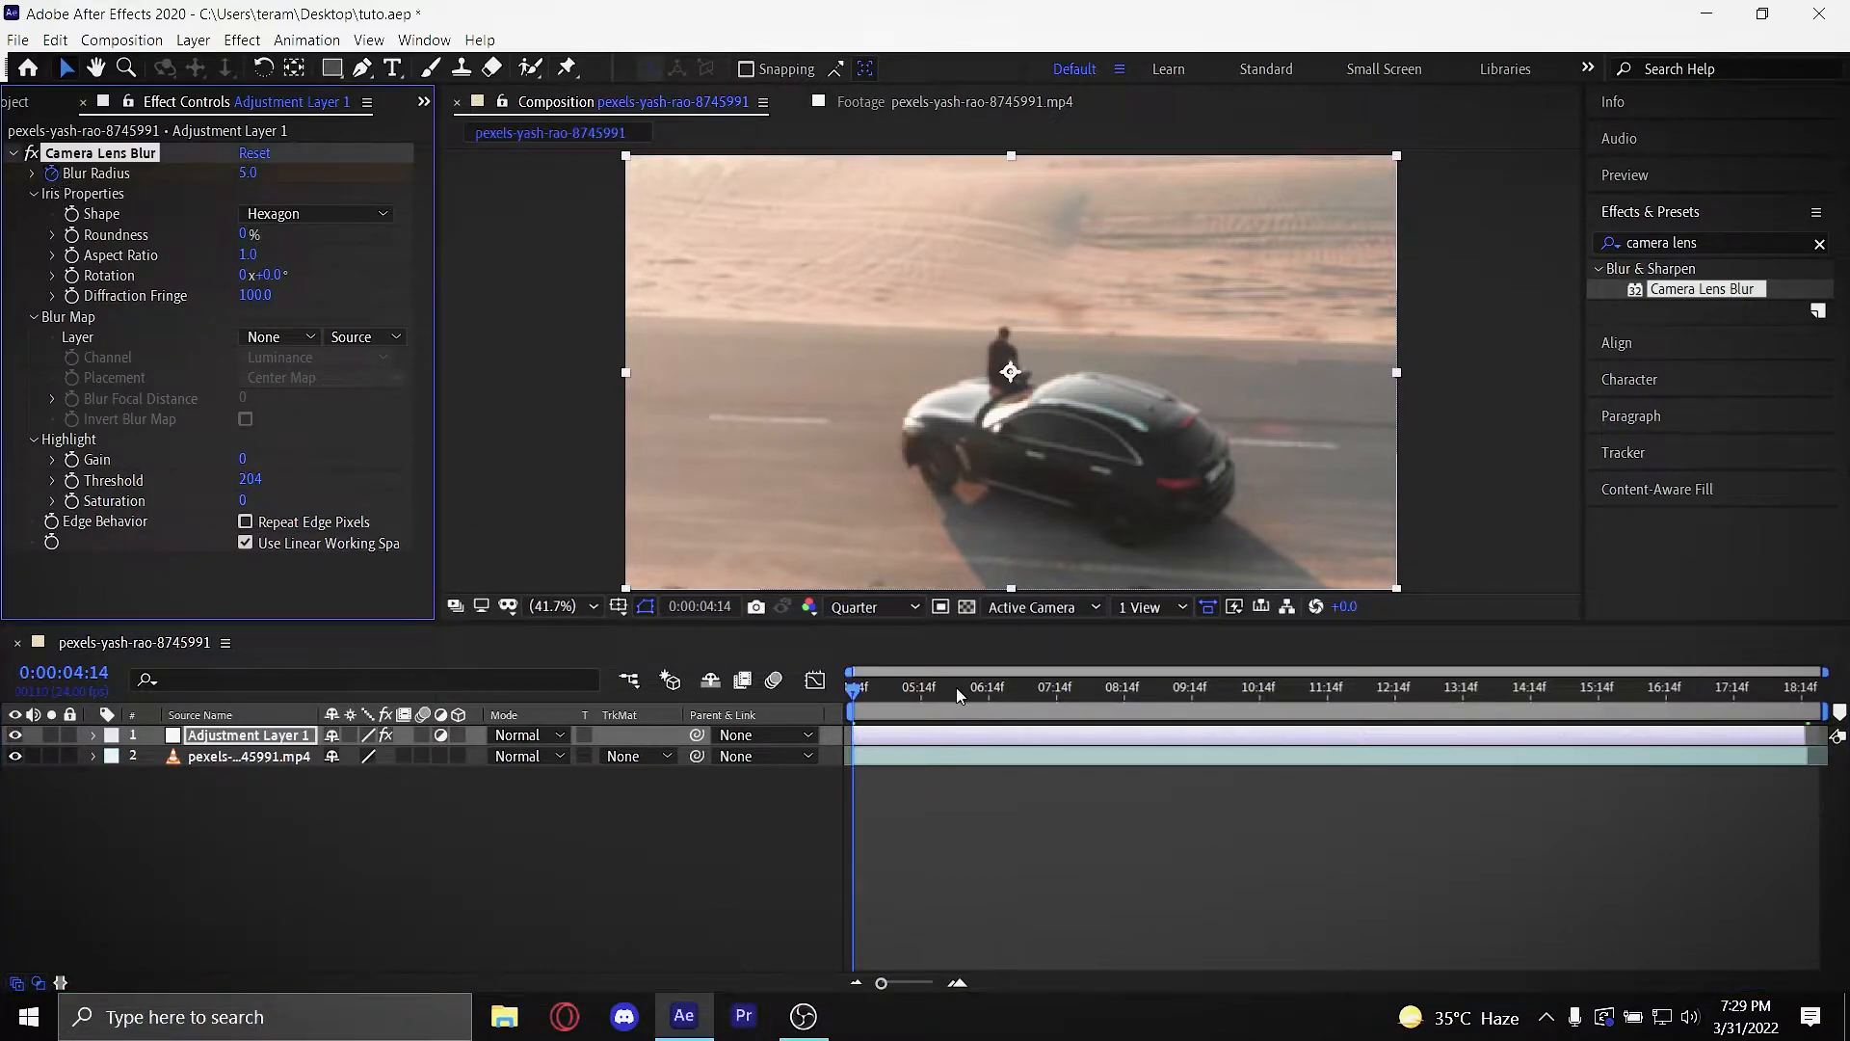
{"action": "left_click", "coordinate": [1129, 819]}
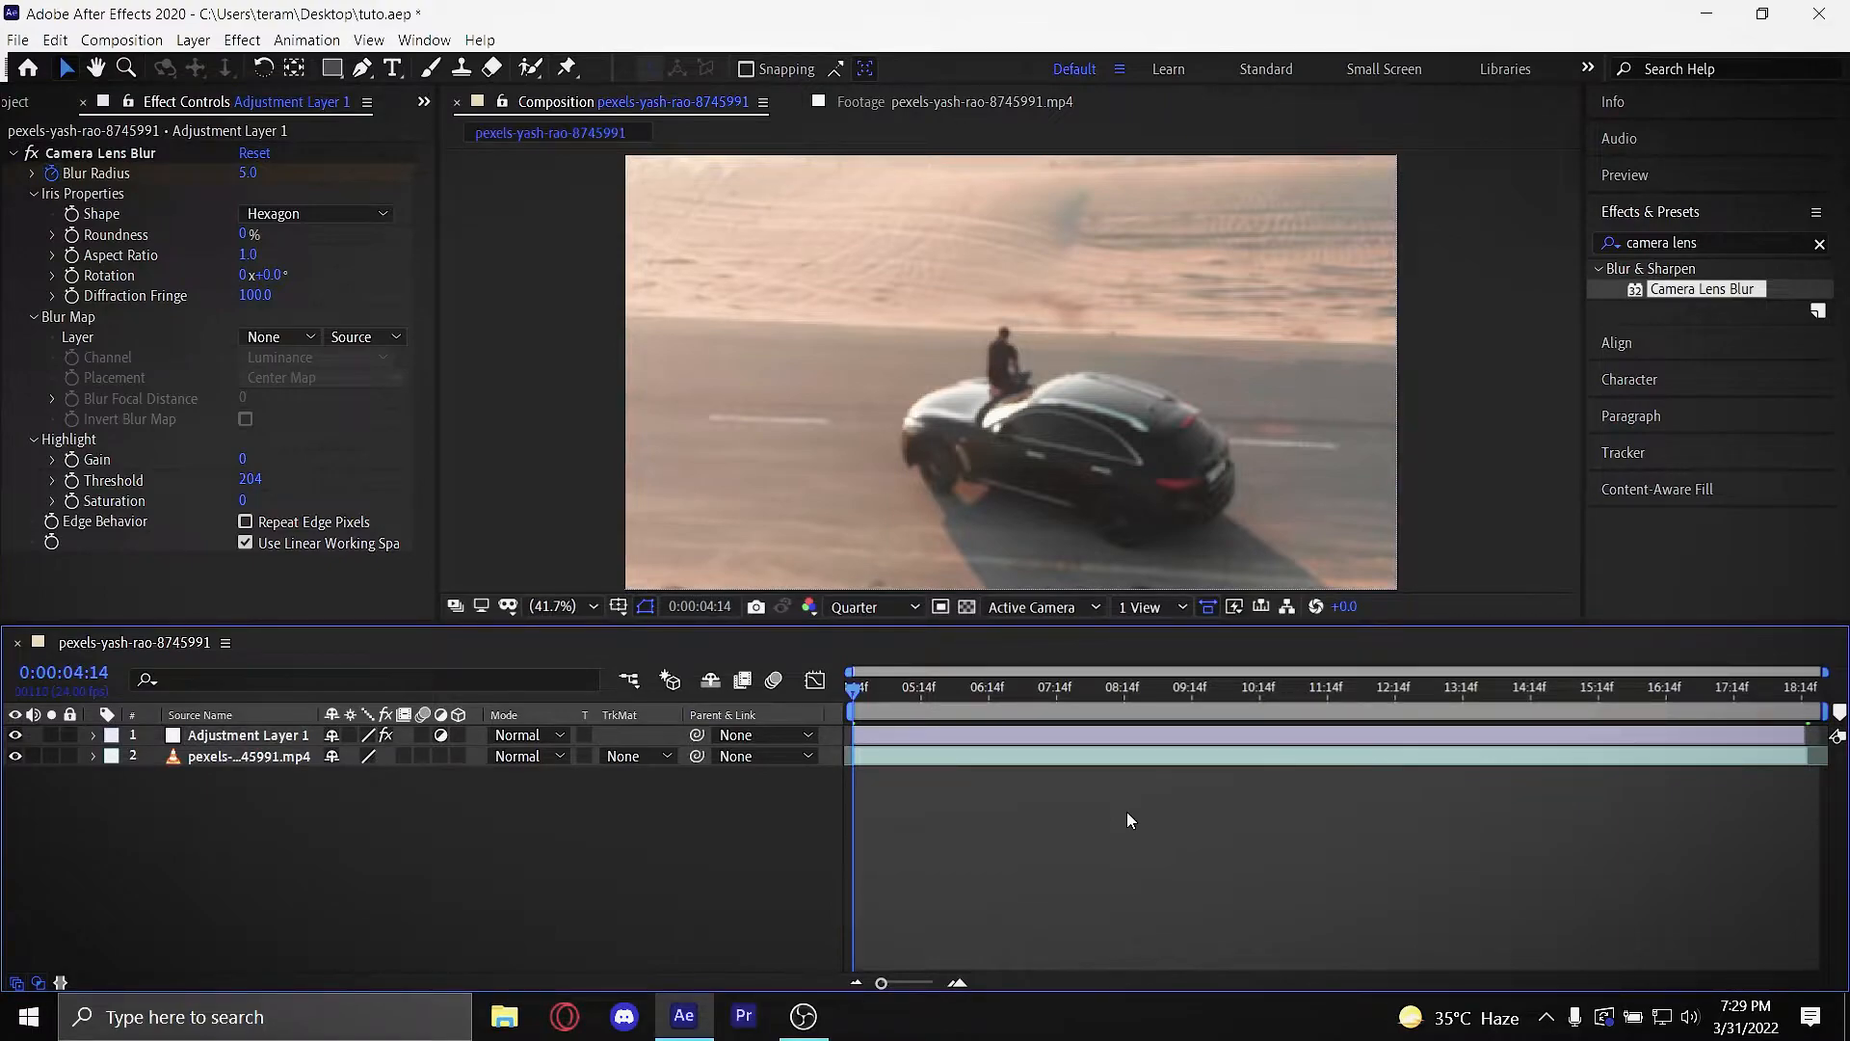
Step: Reveal and collapse the keyframed properties of the layers in the timeline to inspect the Blur Radius keyframe
{"action": "key", "text": "u"}
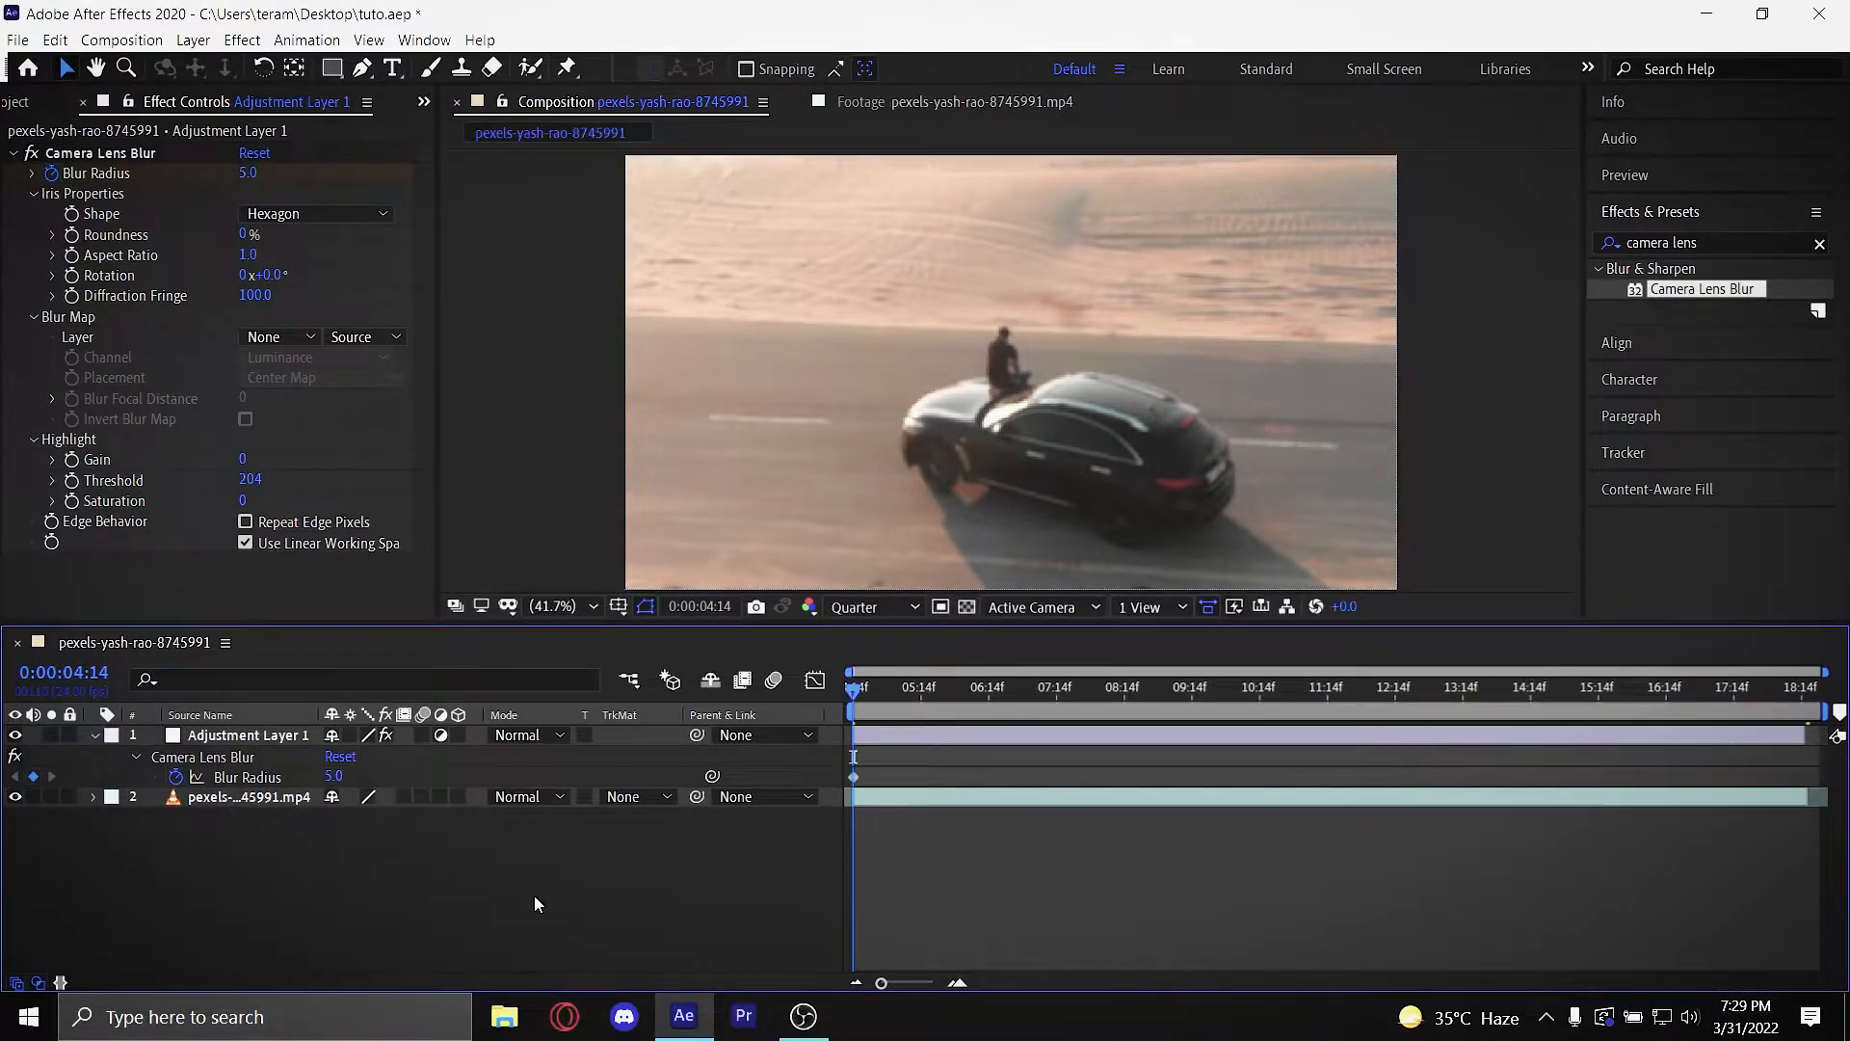
{"action": "key", "text": "u"}
{"action": "left_click", "coordinate": [881, 737]}
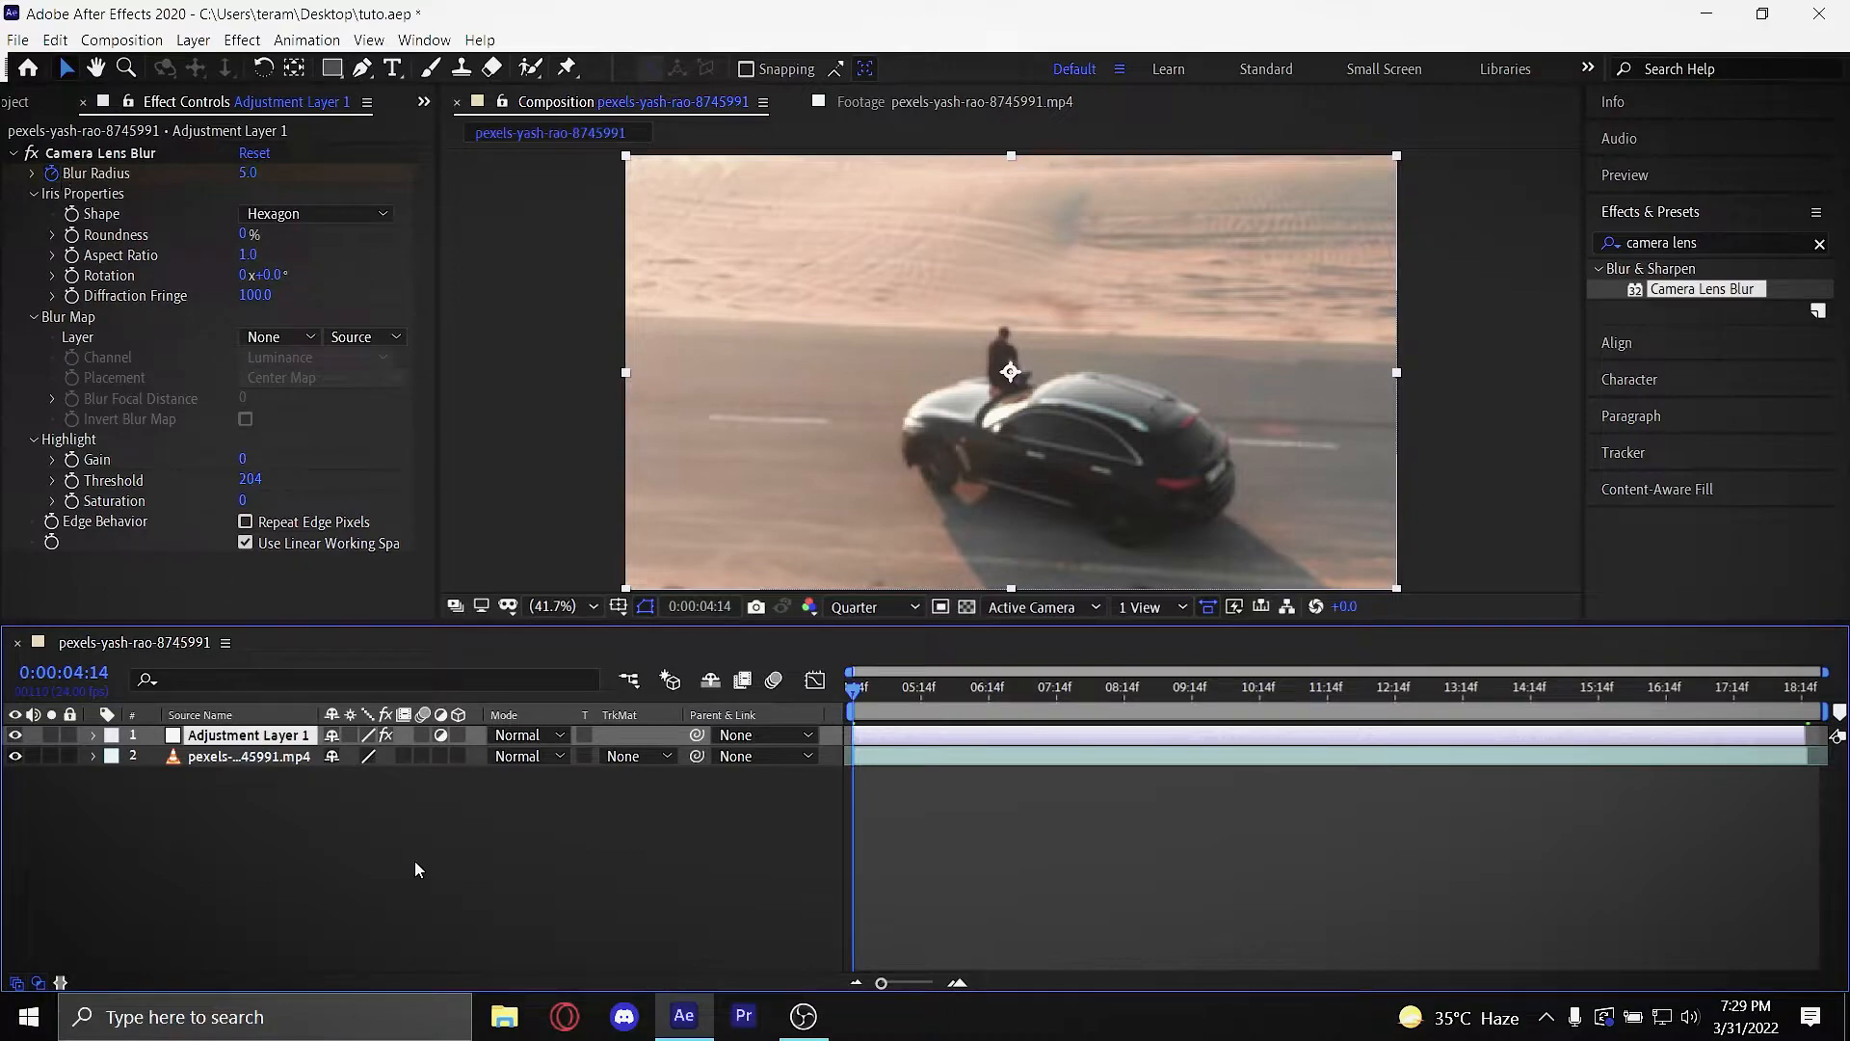
{"action": "key", "text": "u"}
{"action": "left_click", "coordinate": [854, 775]}
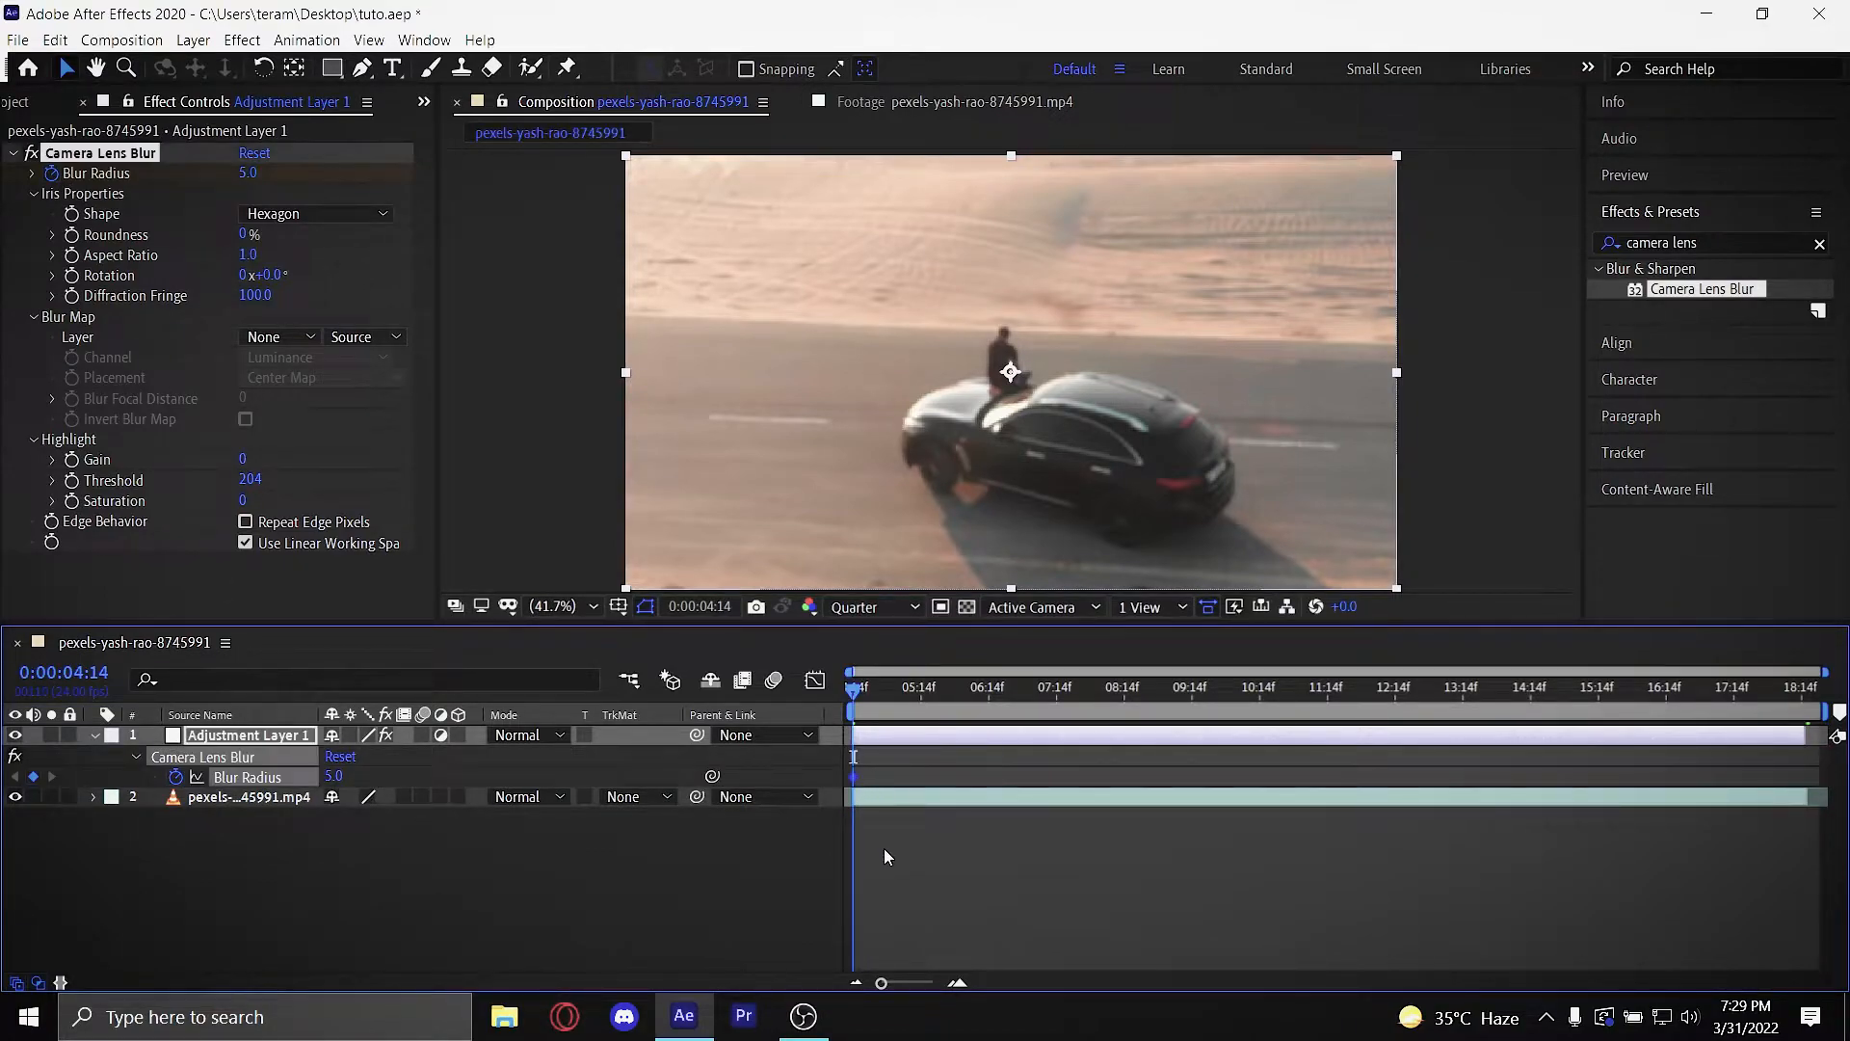
{"action": "key", "text": "u"}
{"action": "left_click", "coordinate": [870, 829]}
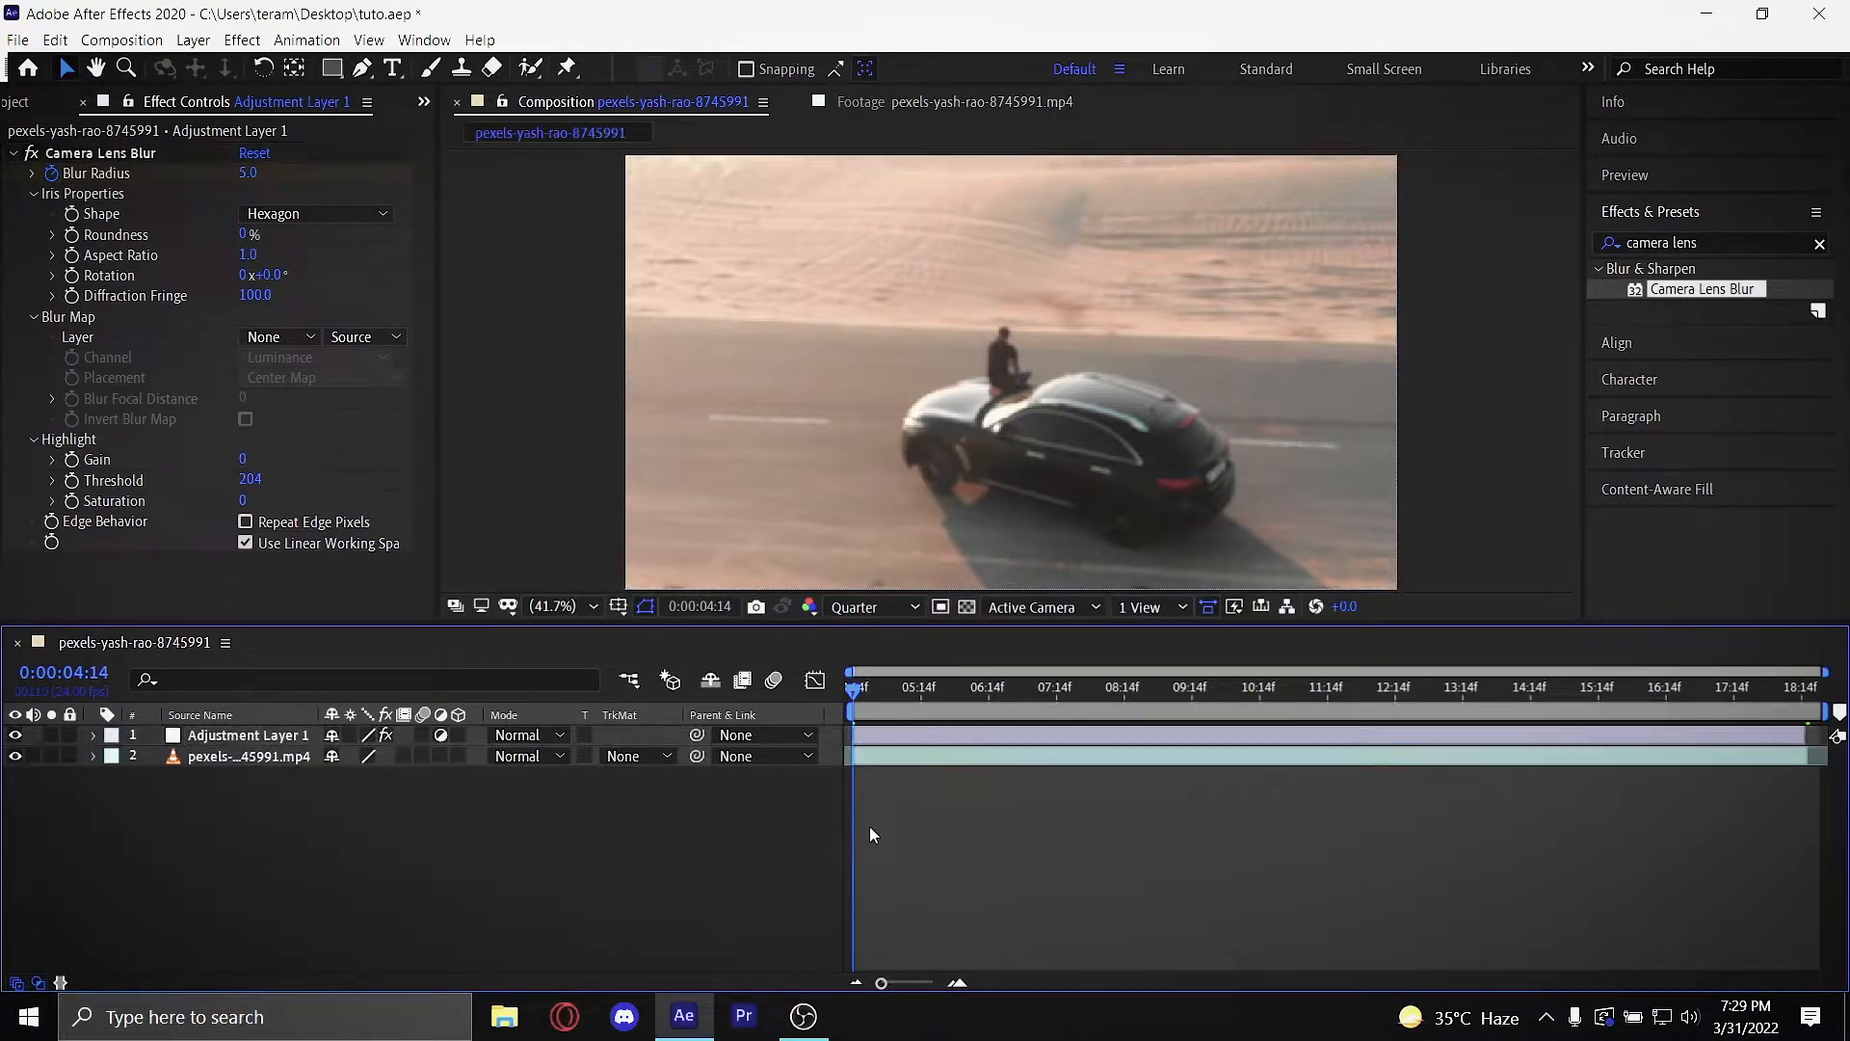
{"action": "key", "text": "u"}
{"action": "key", "text": "u"}
{"action": "key", "text": "u"}
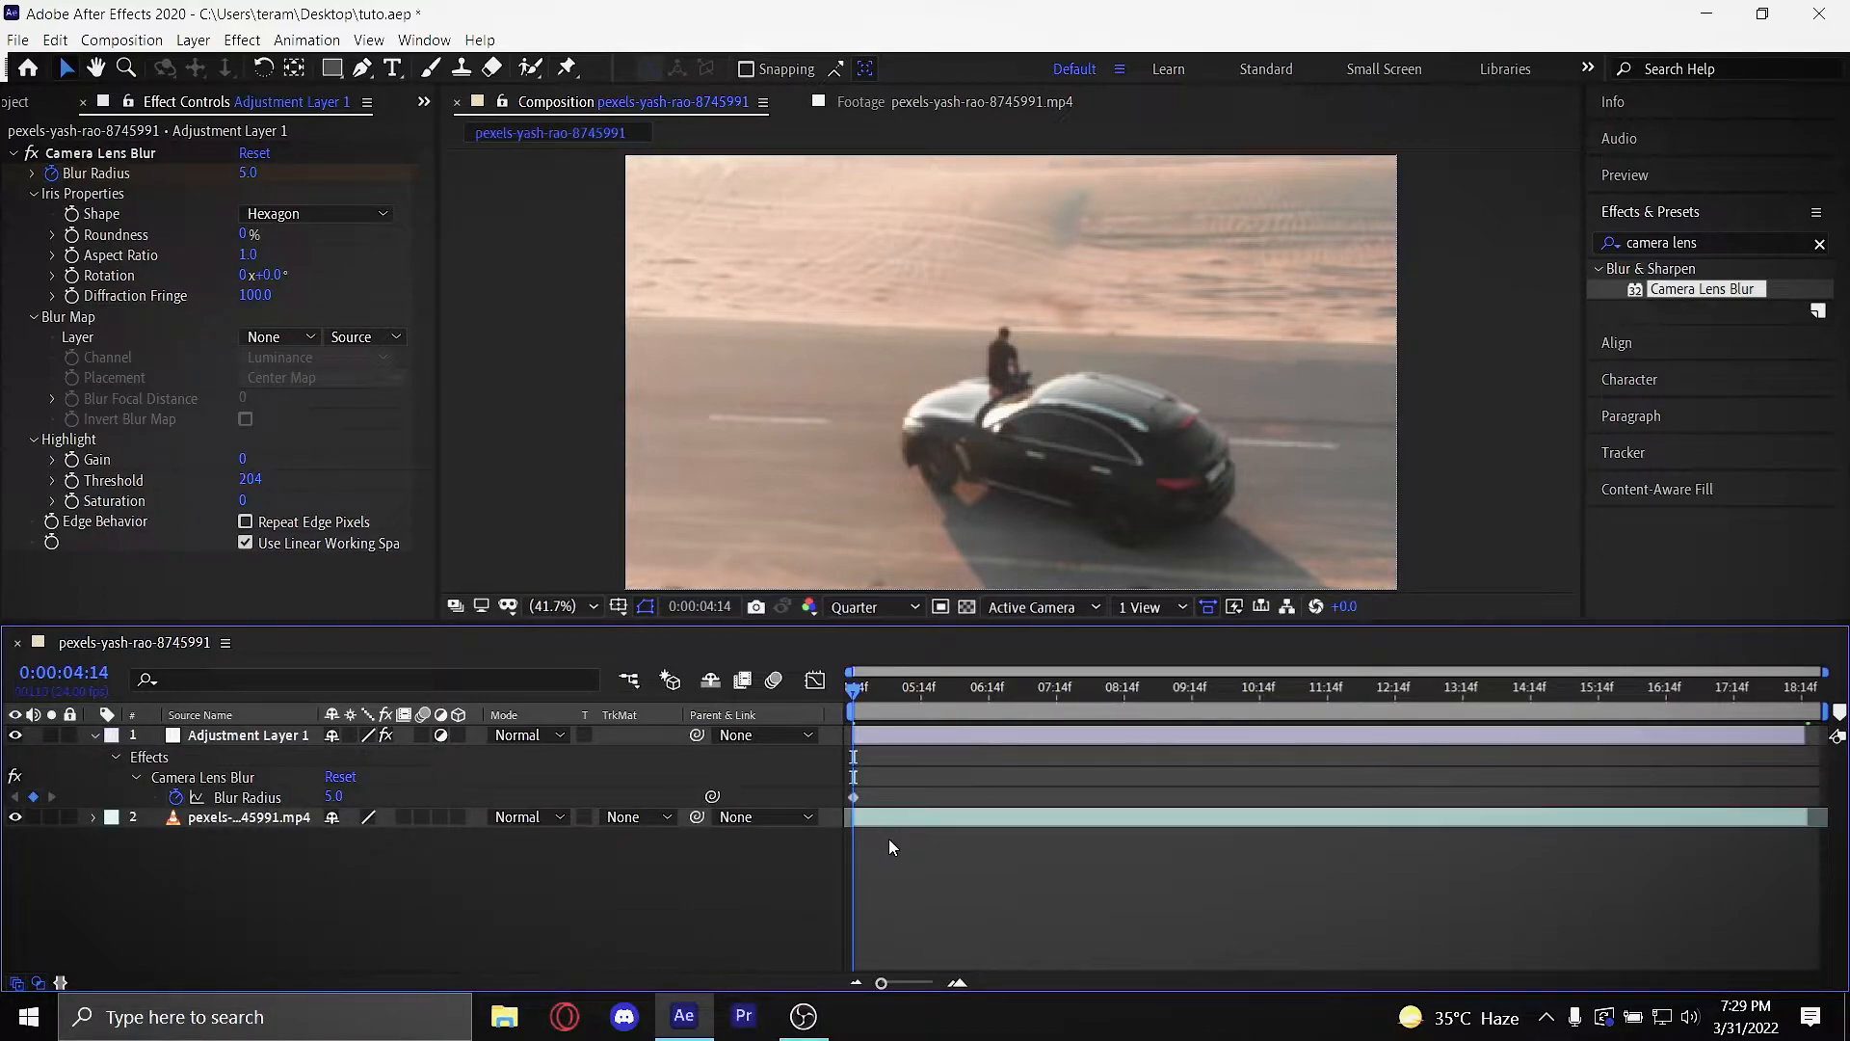
{"action": "key", "text": "u"}
Step: Hide and show the adjustment layer and the car clip to compare what each layer contributes to the image
{"action": "left_click", "coordinate": [883, 740]}
{"action": "left_click", "coordinate": [882, 760]}
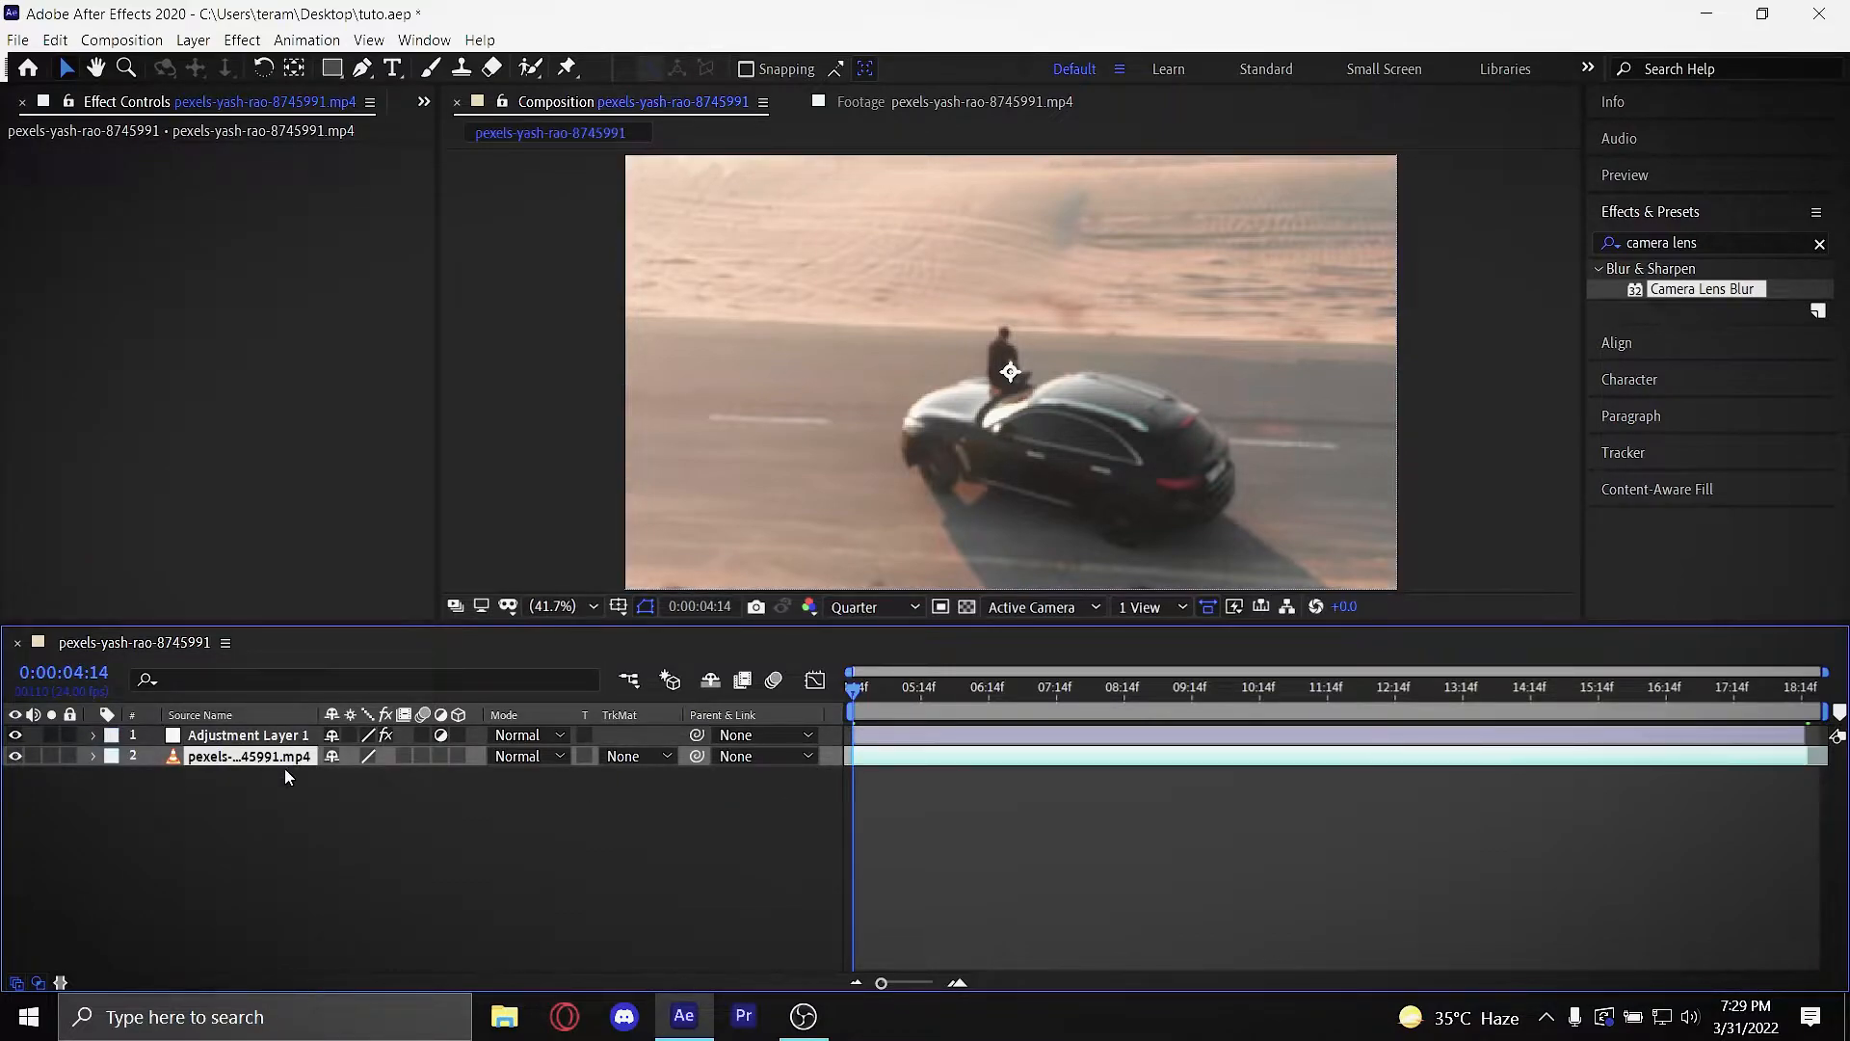
{"action": "left_click", "coordinate": [214, 735]}
{"action": "left_click", "coordinate": [16, 734]}
{"action": "left_click", "coordinate": [203, 755]}
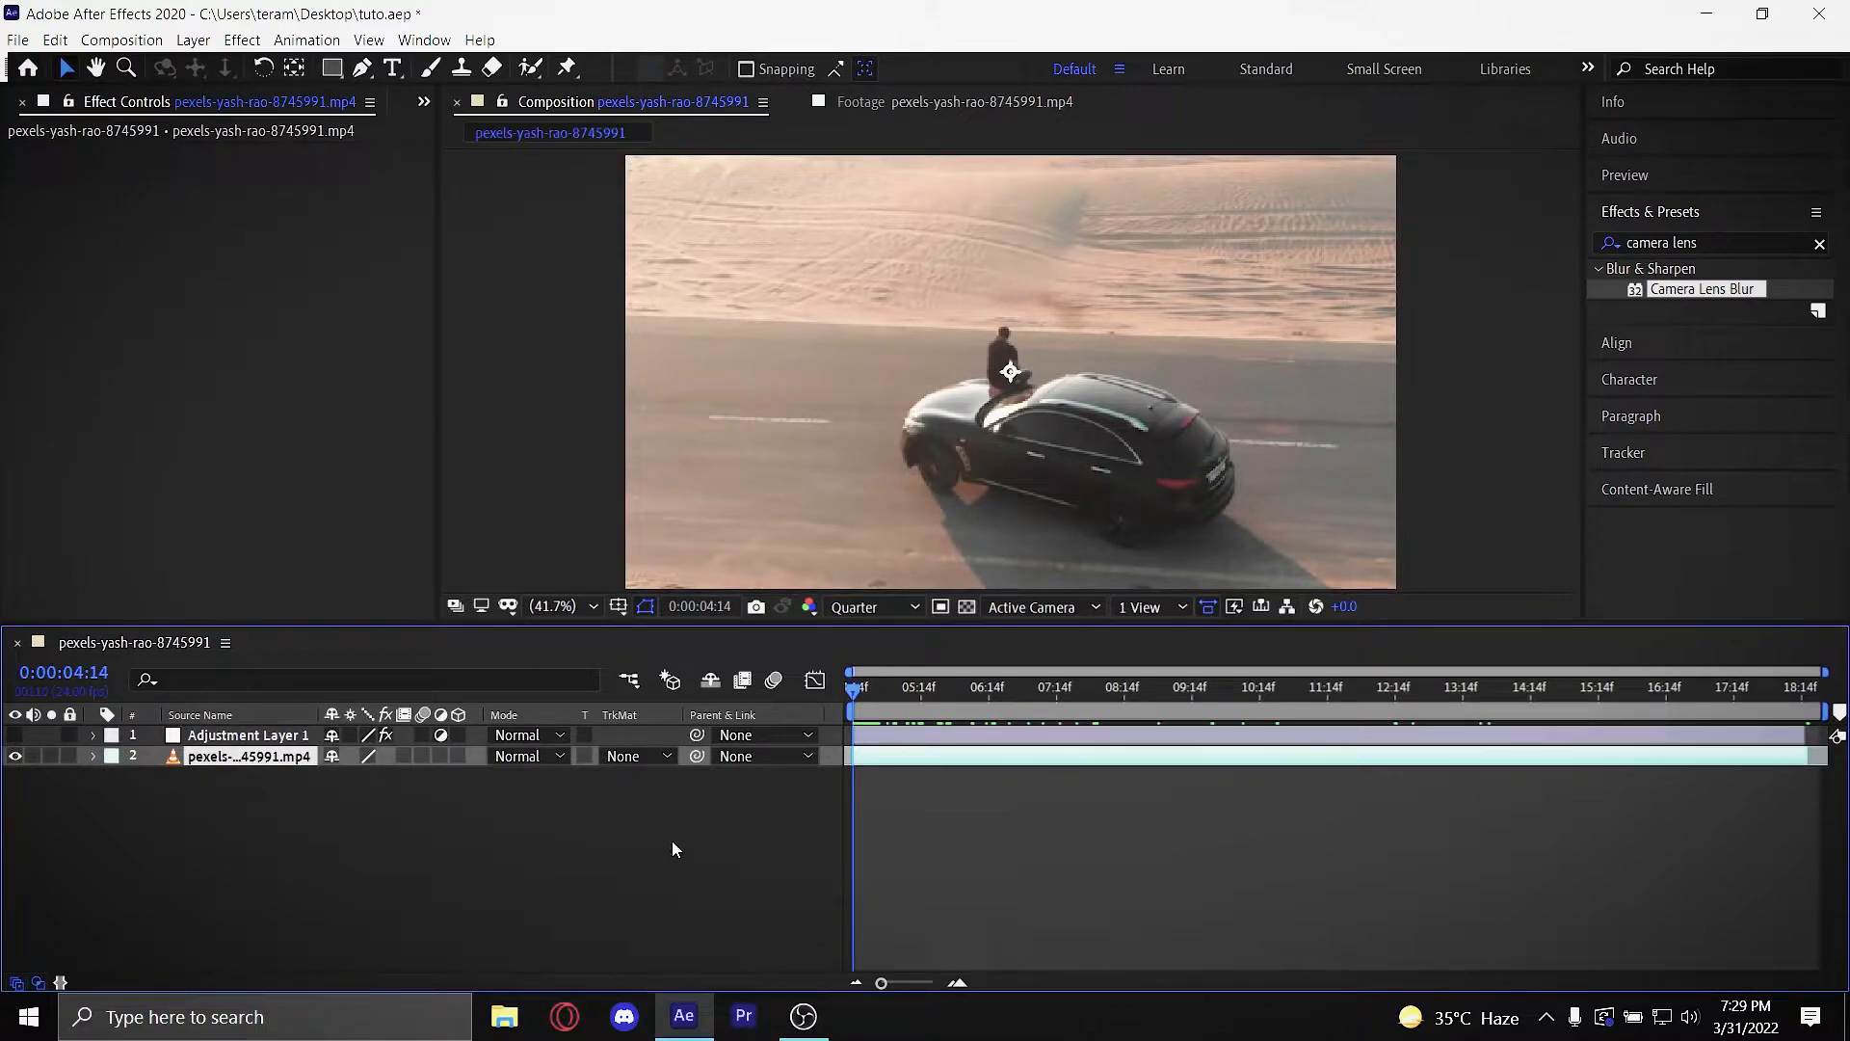
{"action": "left_click", "coordinate": [16, 735]}
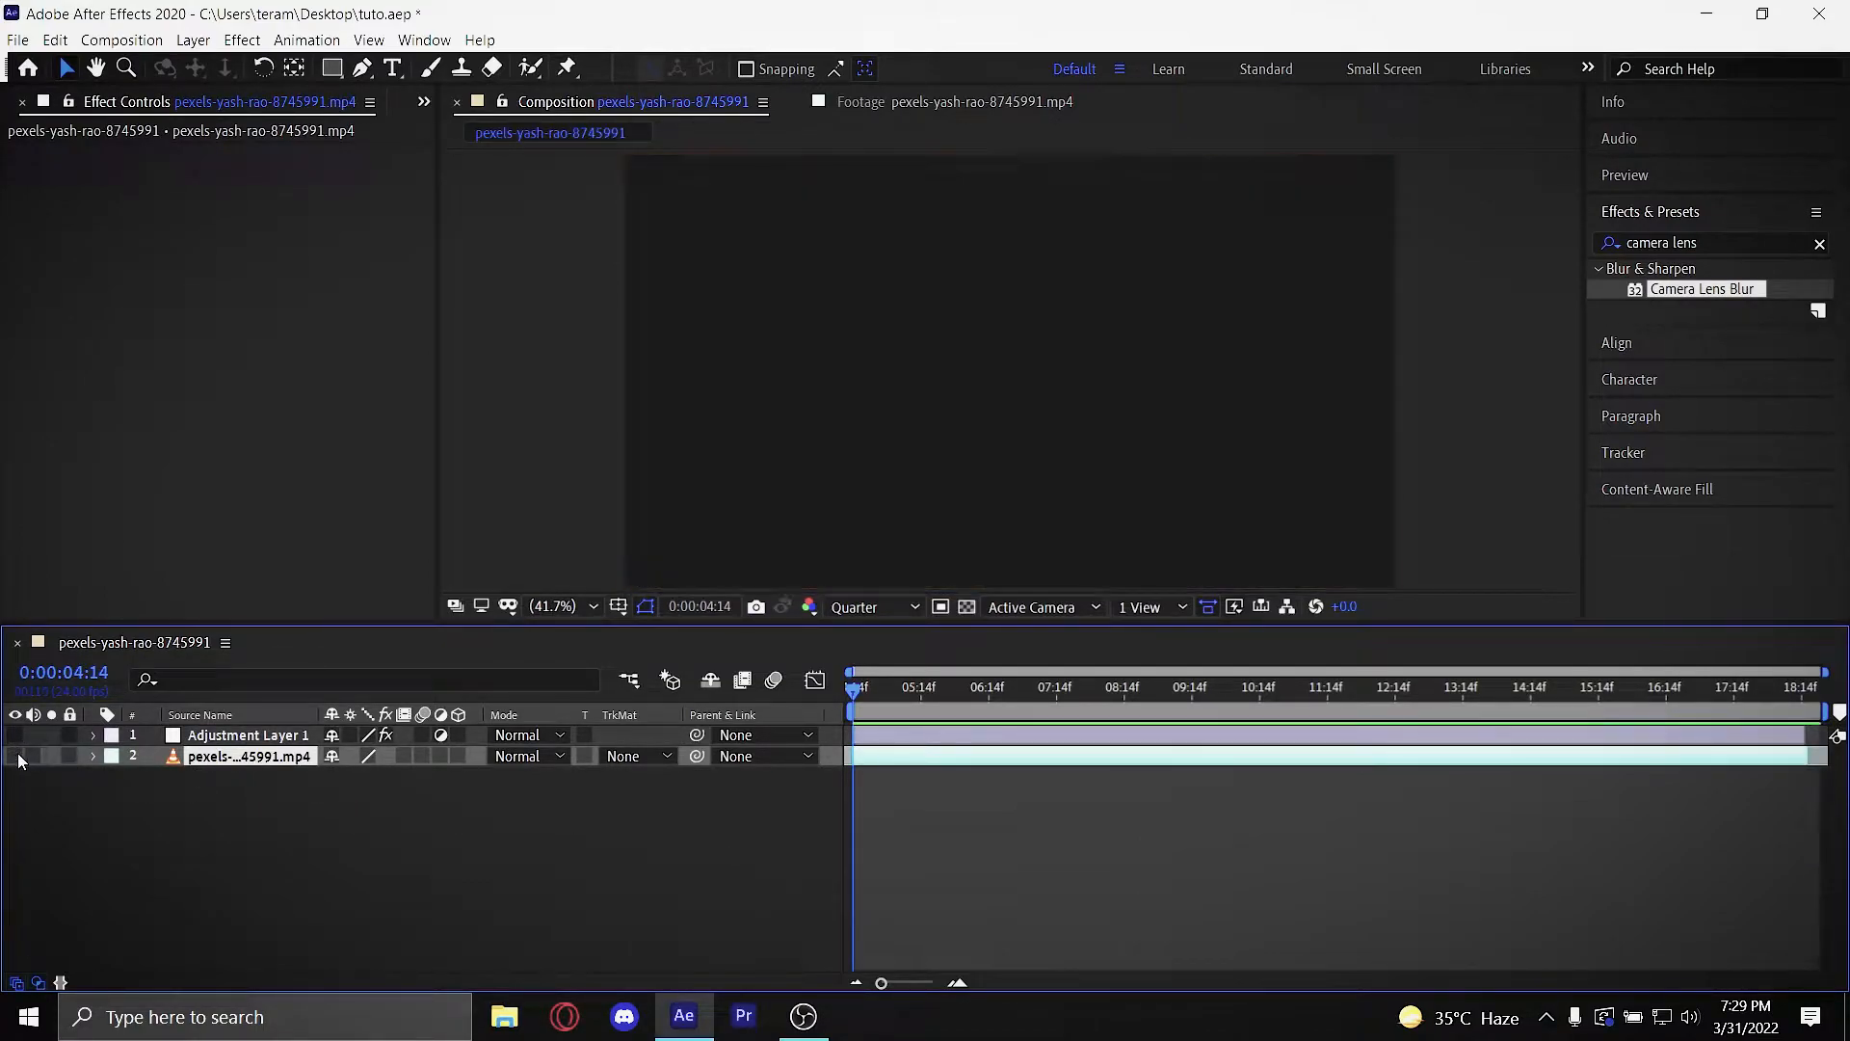
{"action": "left_click", "coordinate": [249, 737]}
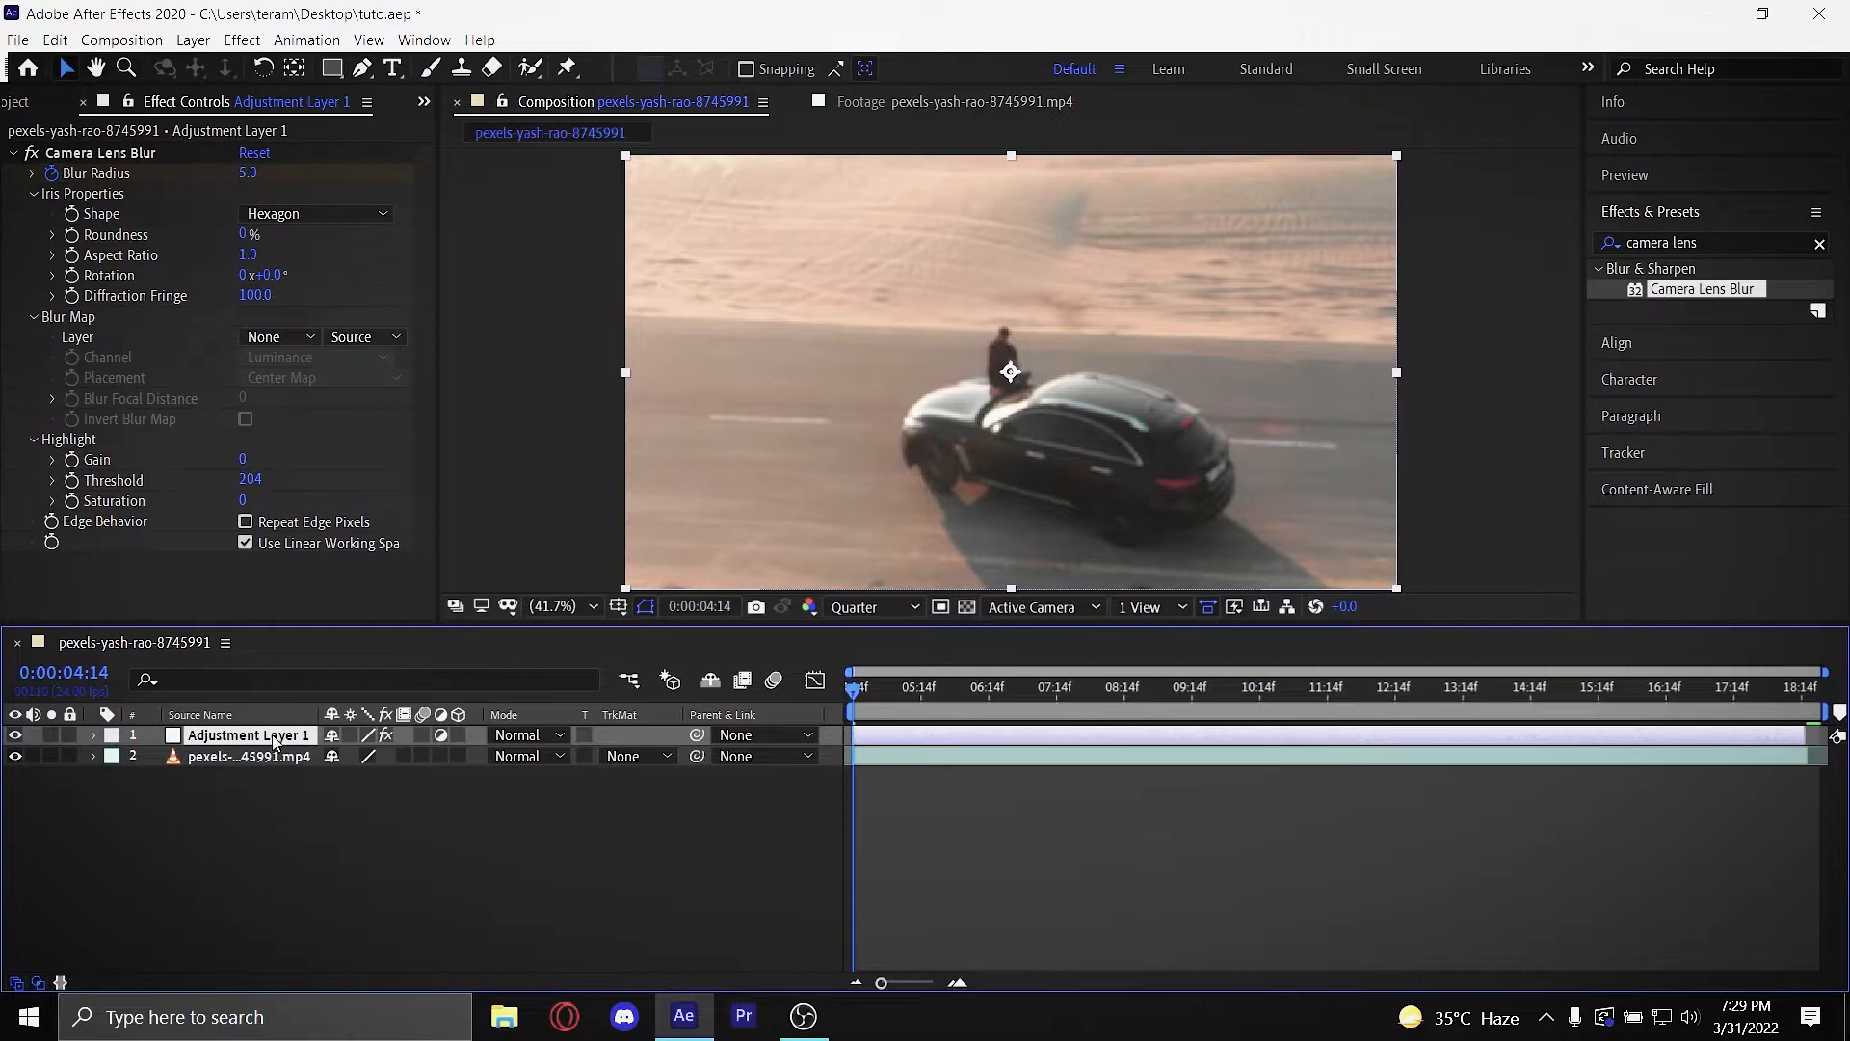
Step: Reveal the adjustment layer's Blur Radius property in the timeline and select its keyframe at the start
{"action": "key", "text": "u"}
{"action": "left_click", "coordinate": [853, 776]}
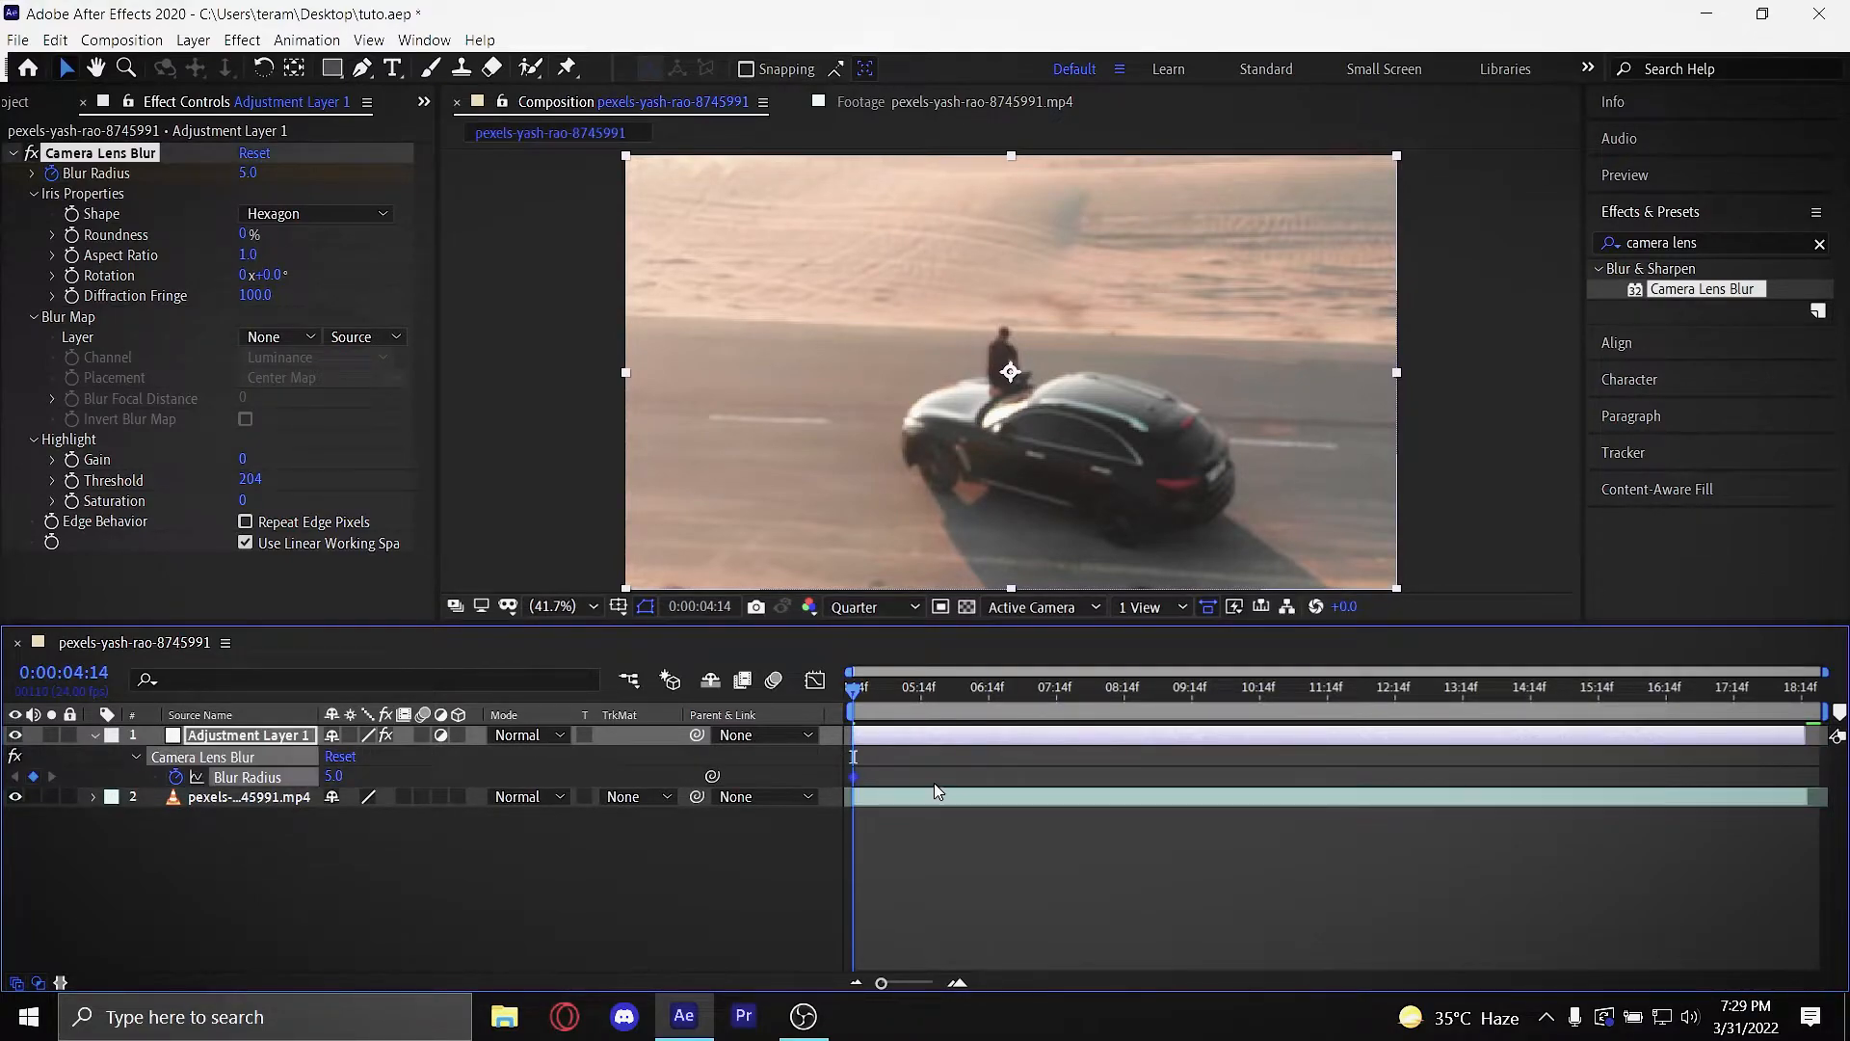
{"action": "left_click", "coordinate": [888, 777]}
{"action": "left_click", "coordinate": [857, 777]}
{"action": "left_click", "coordinate": [884, 779]}
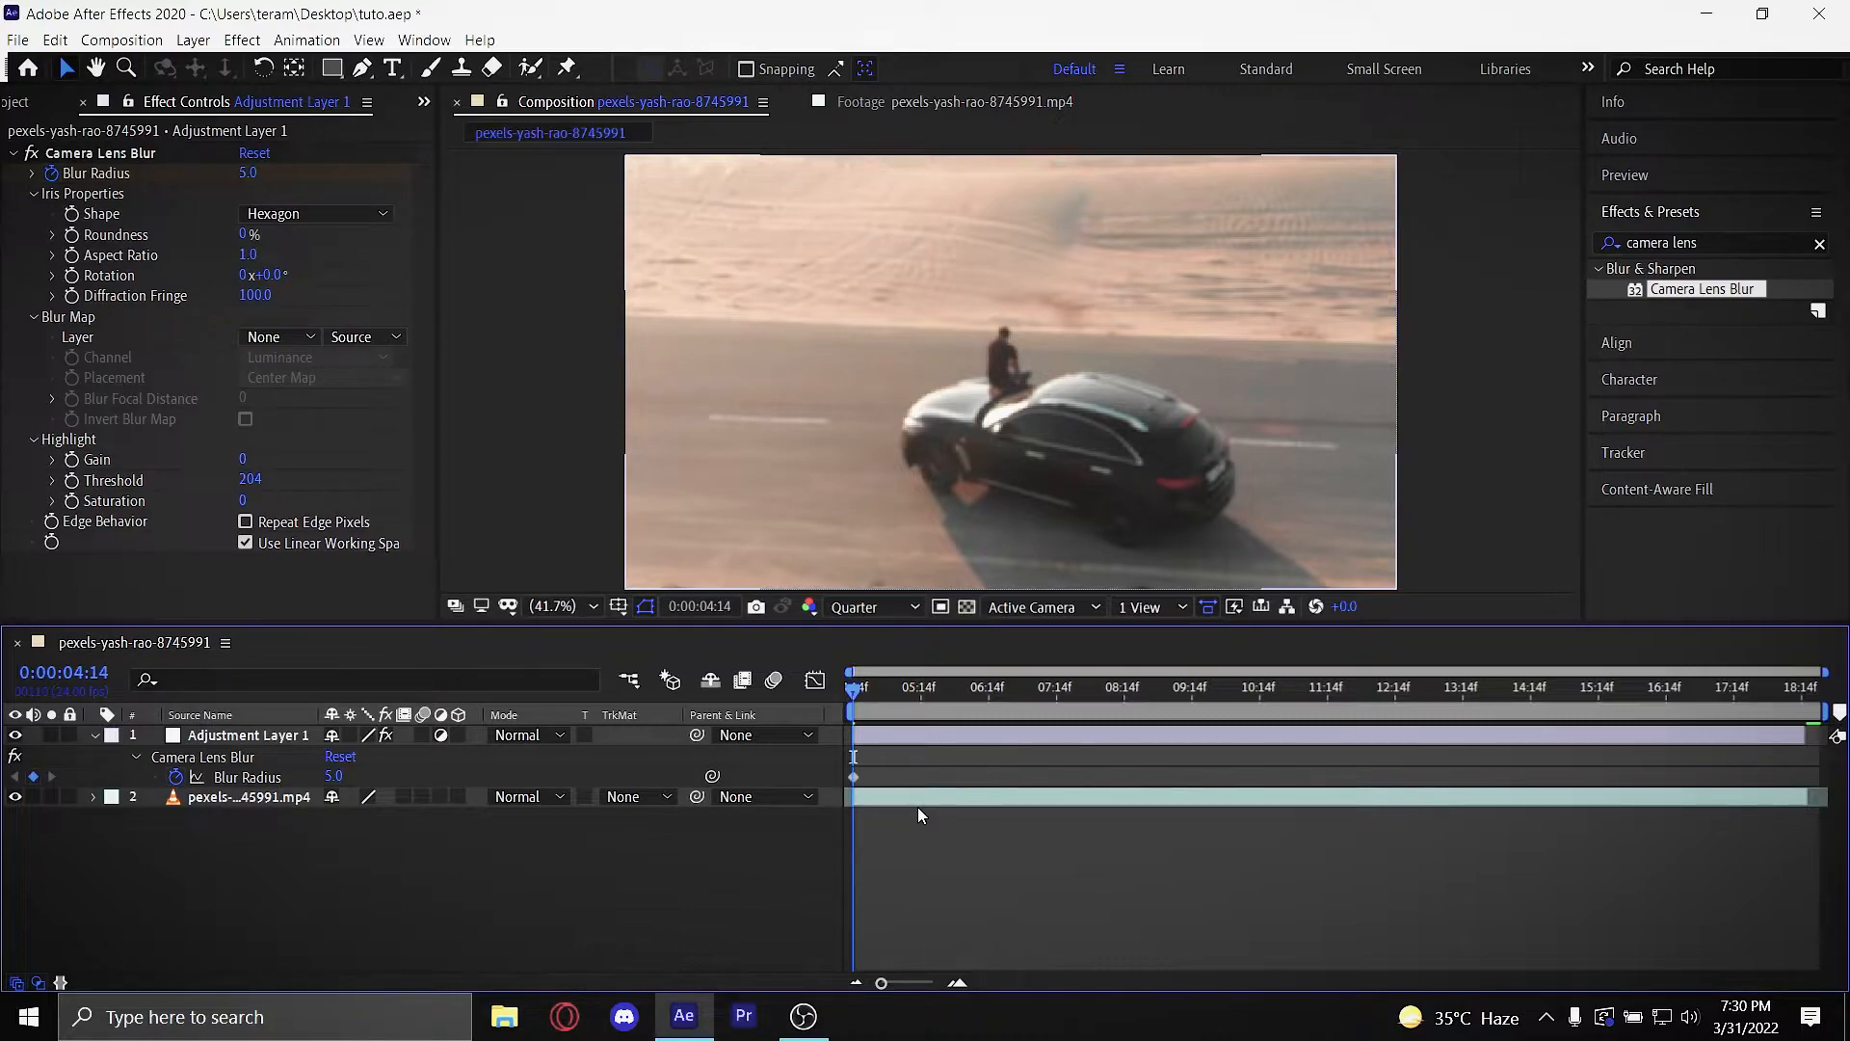
{"action": "left_click", "coordinate": [857, 778]}
{"action": "left_click_drag", "start_coordinate": [856, 779], "coordinate": [852, 778]}
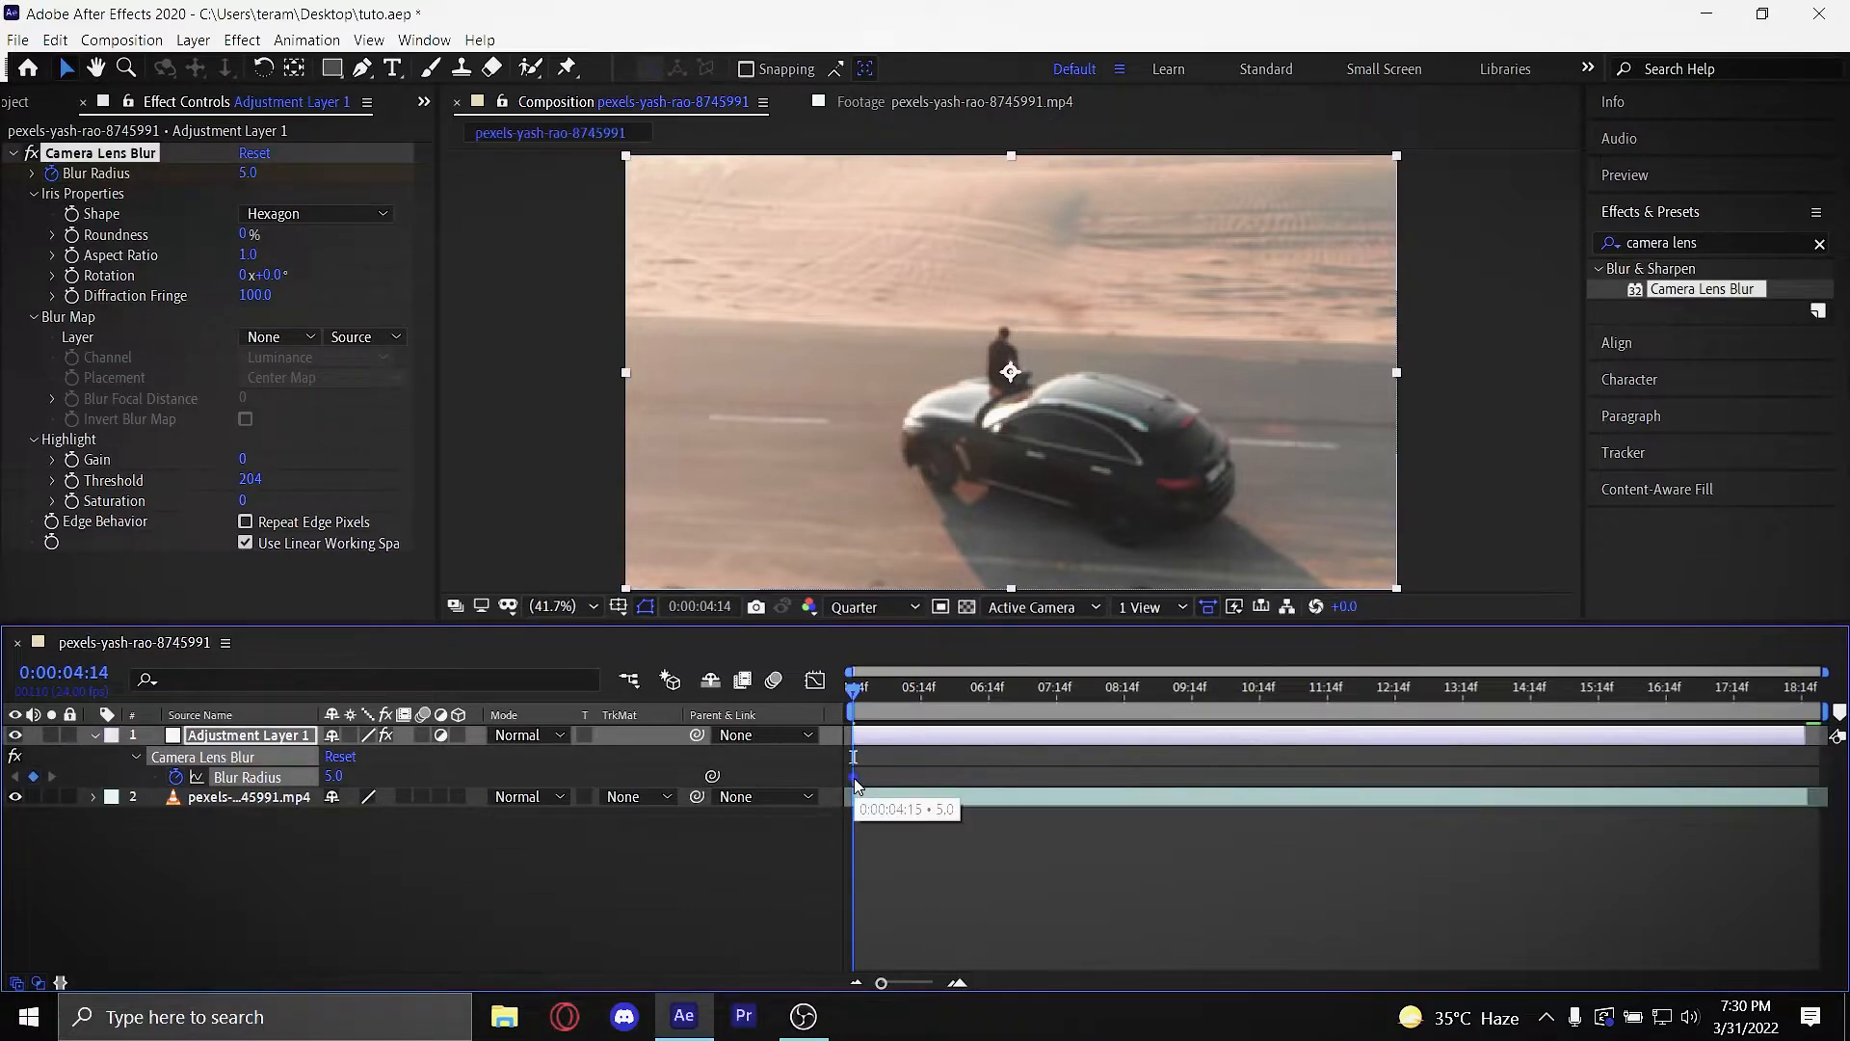
{"action": "left_click", "coordinate": [863, 756]}
{"action": "left_click", "coordinate": [438, 777]}
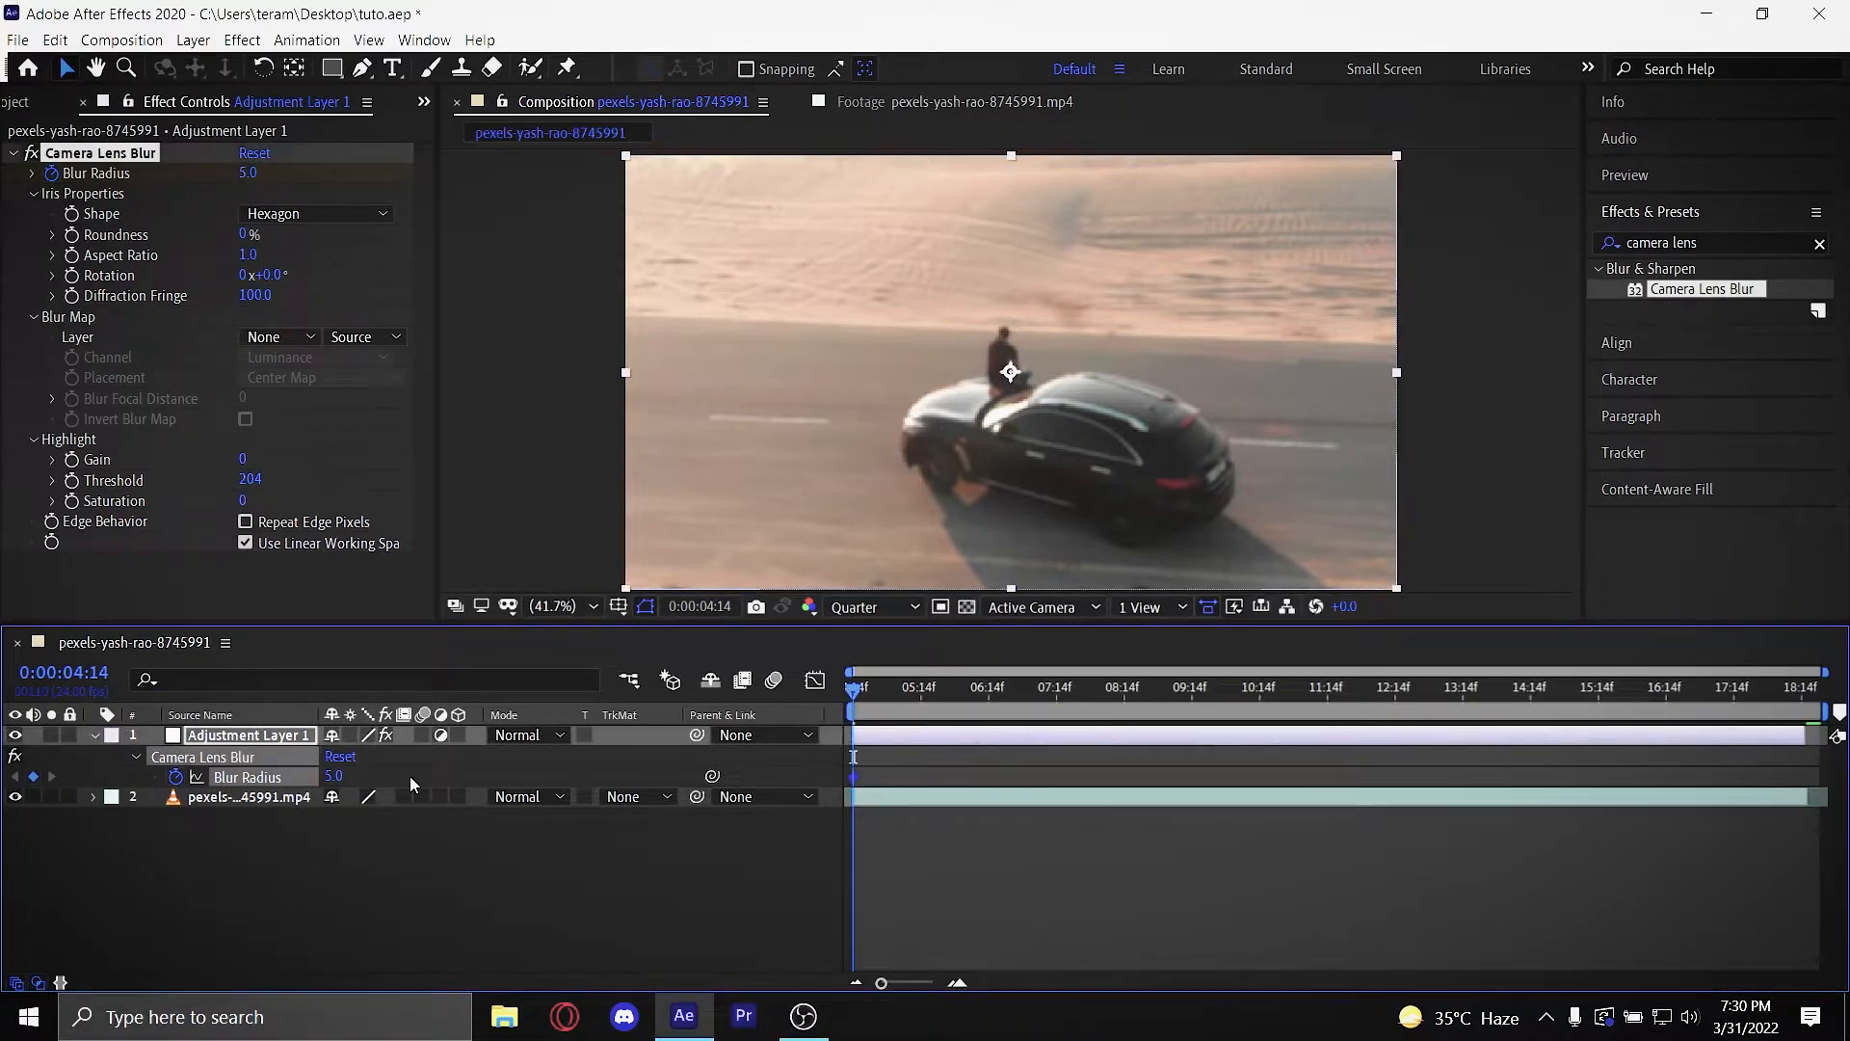
Step: Set the Blur Radius keyframe to 8.0, compare the image with the effect off, and look through the iris shapes
{"action": "left_click_drag", "start_coordinate": [335, 777], "coordinate": [58, 775]}
{"action": "left_click", "coordinate": [29, 170]}
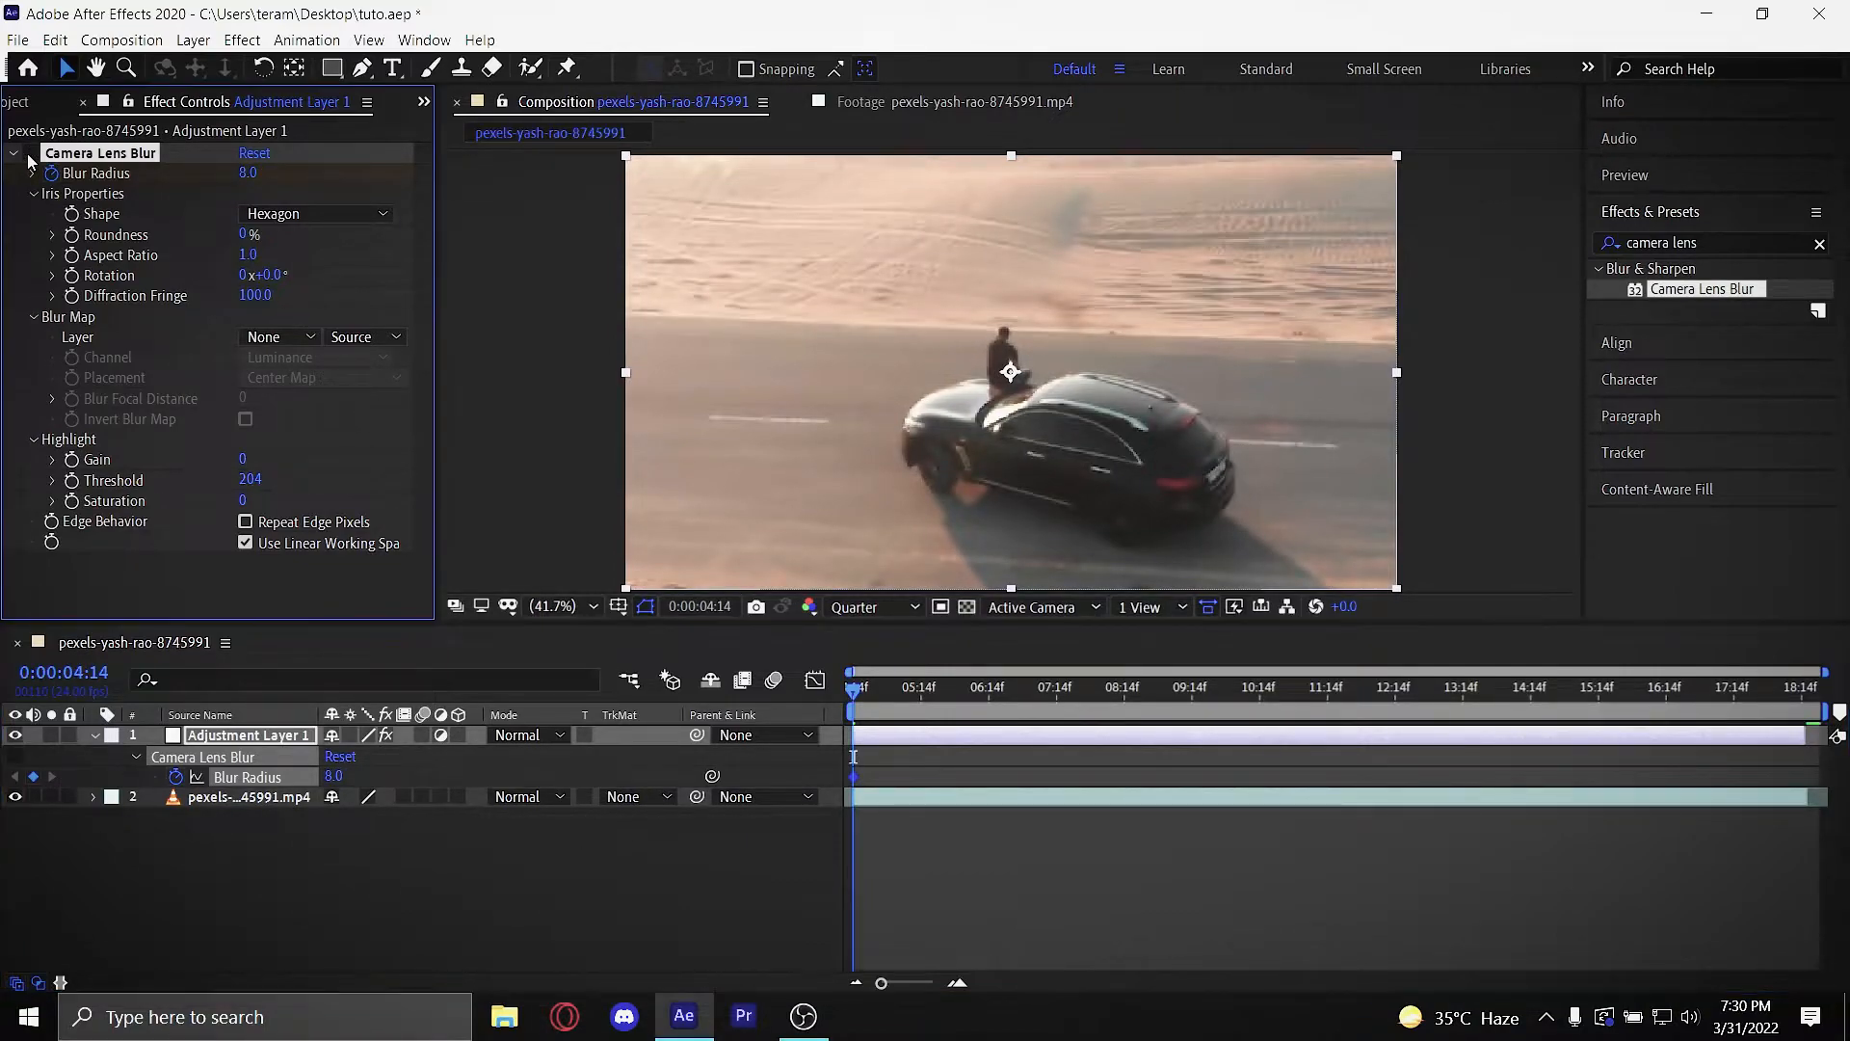
{"action": "left_click", "coordinate": [293, 216]}
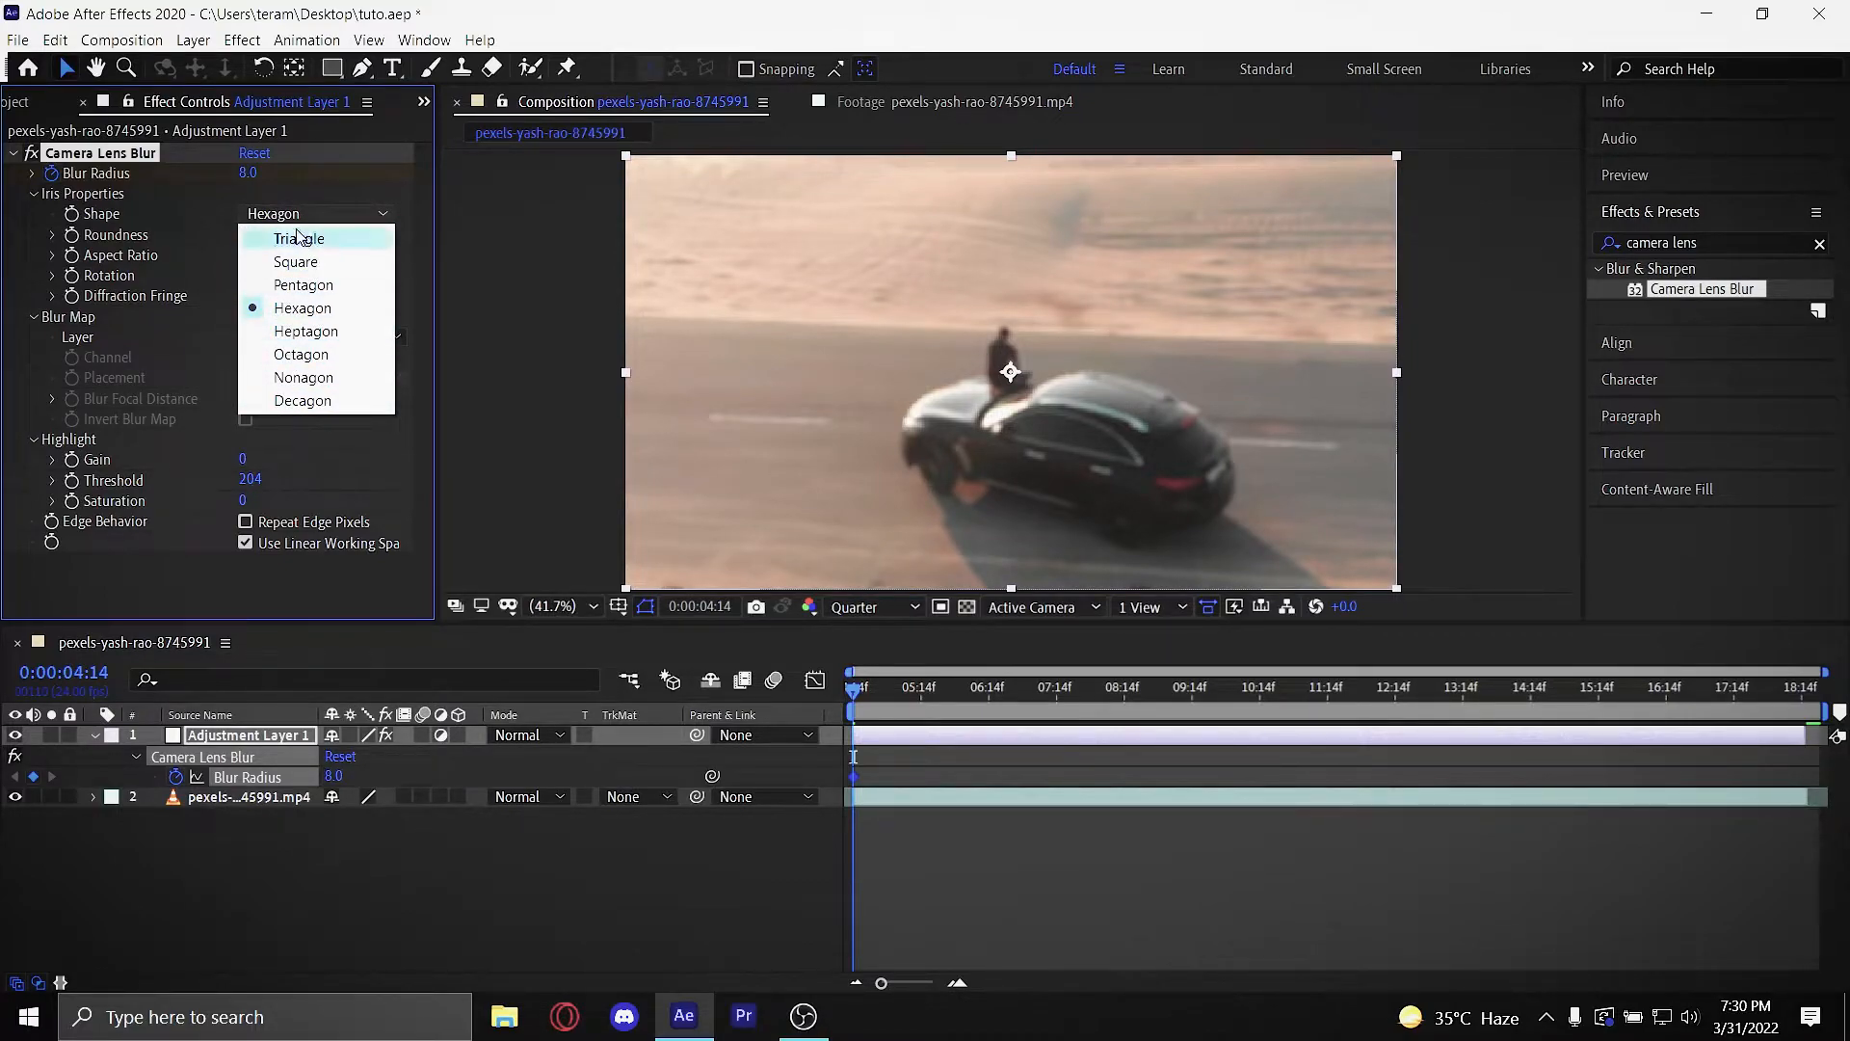
{"action": "left_click", "coordinate": [79, 210]}
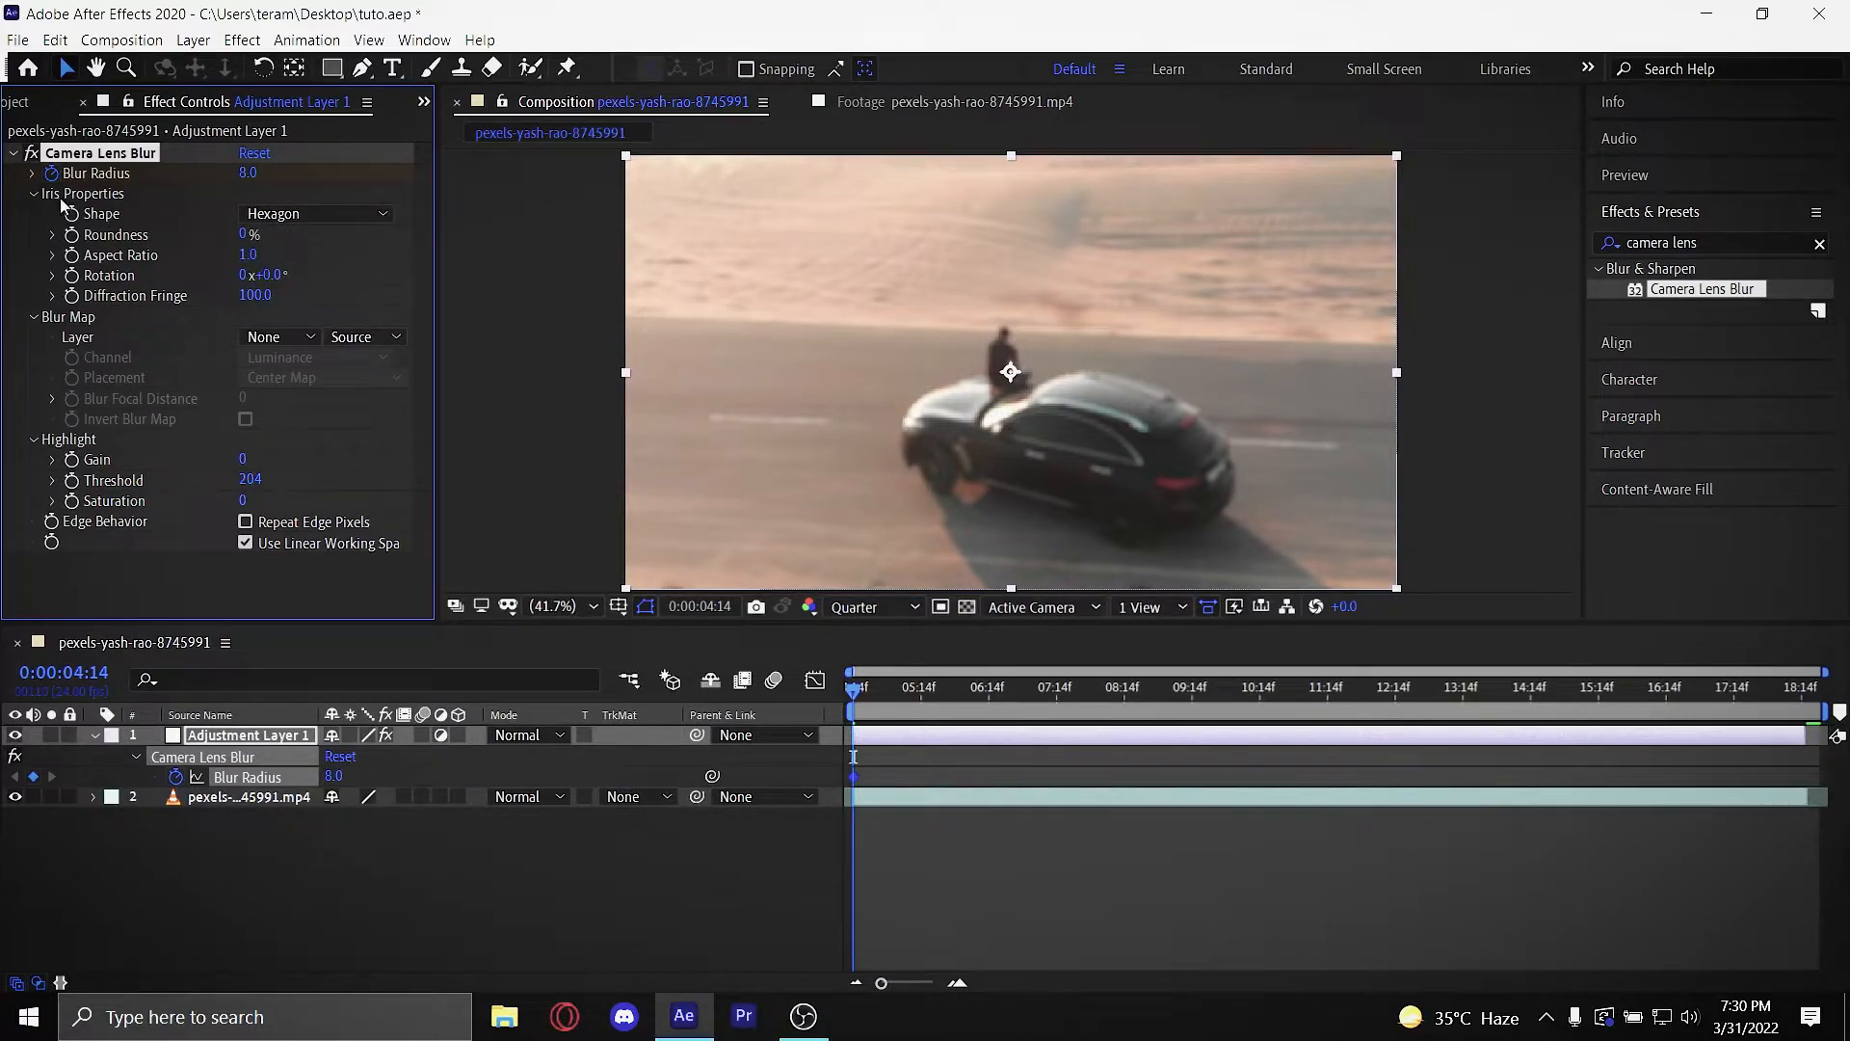
{"action": "left_click", "coordinate": [1035, 420]}
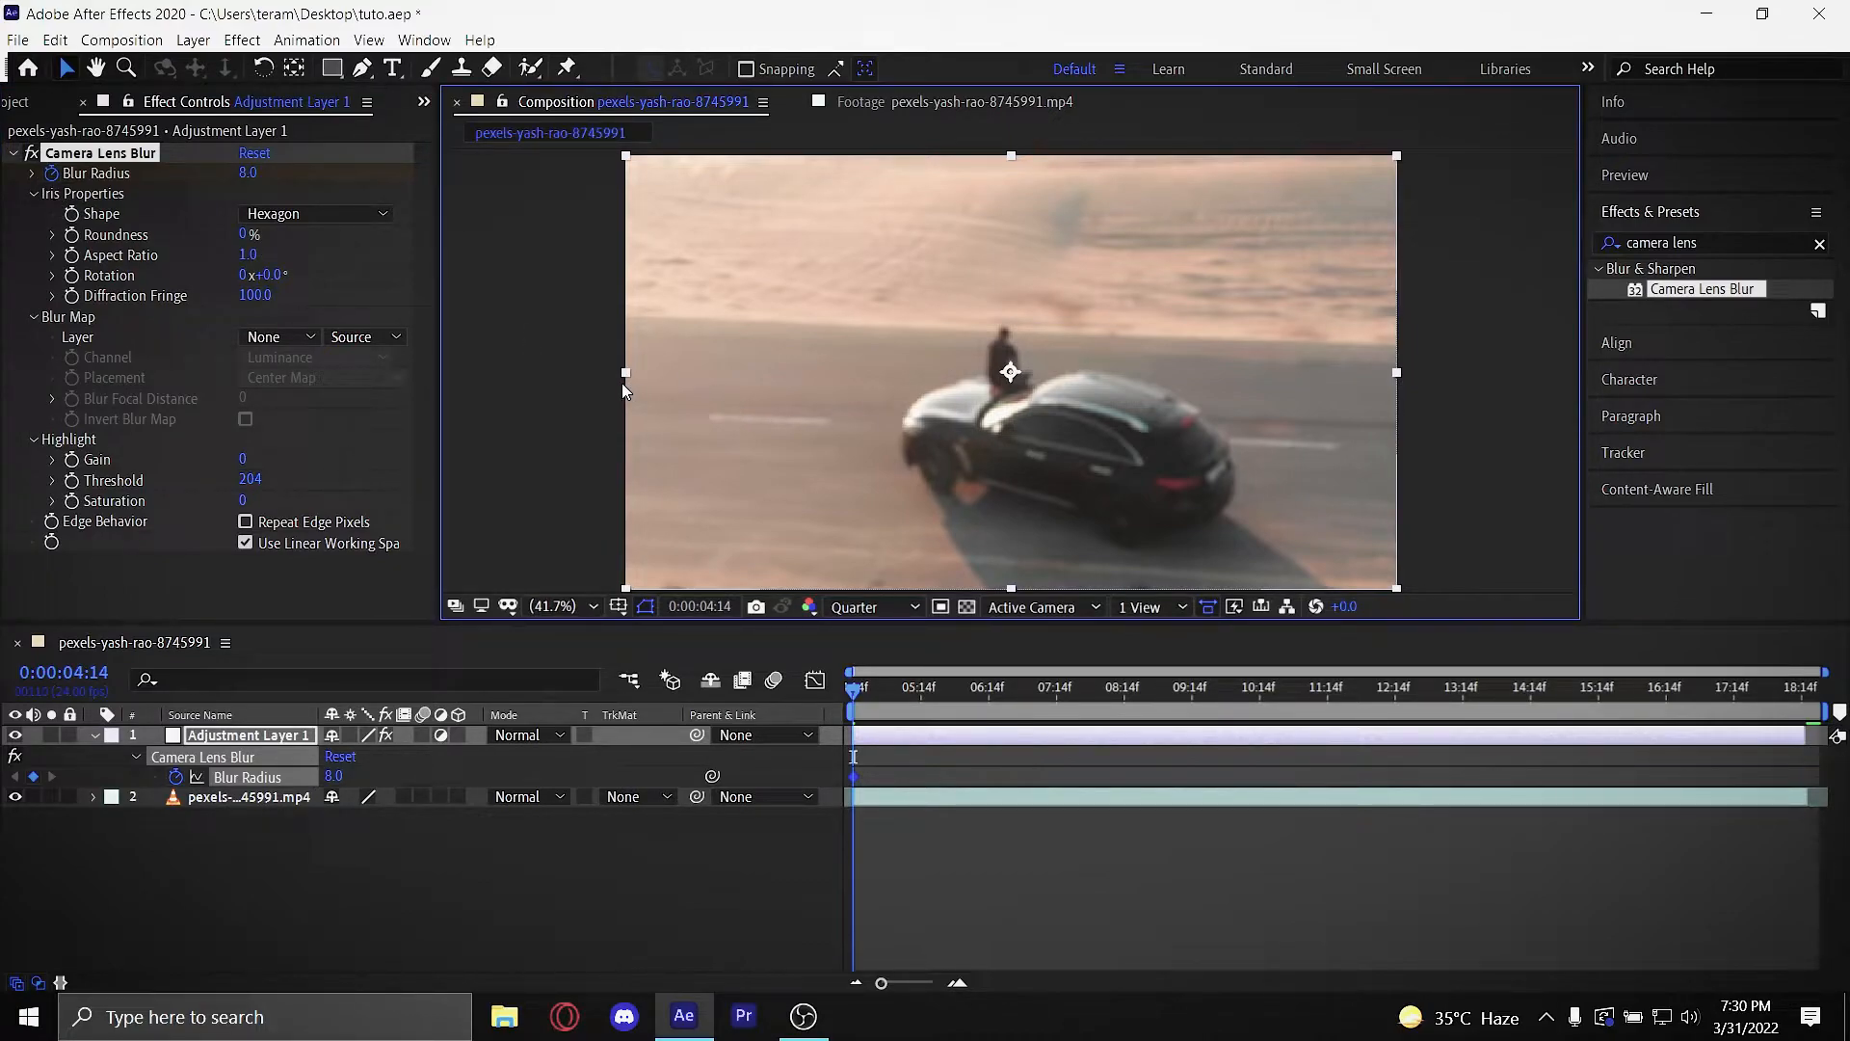
Step: Set the Camera Lens Blur iris shape to Triangle and raise the Blur Radius to 53.0
{"action": "left_click", "coordinate": [269, 214]}
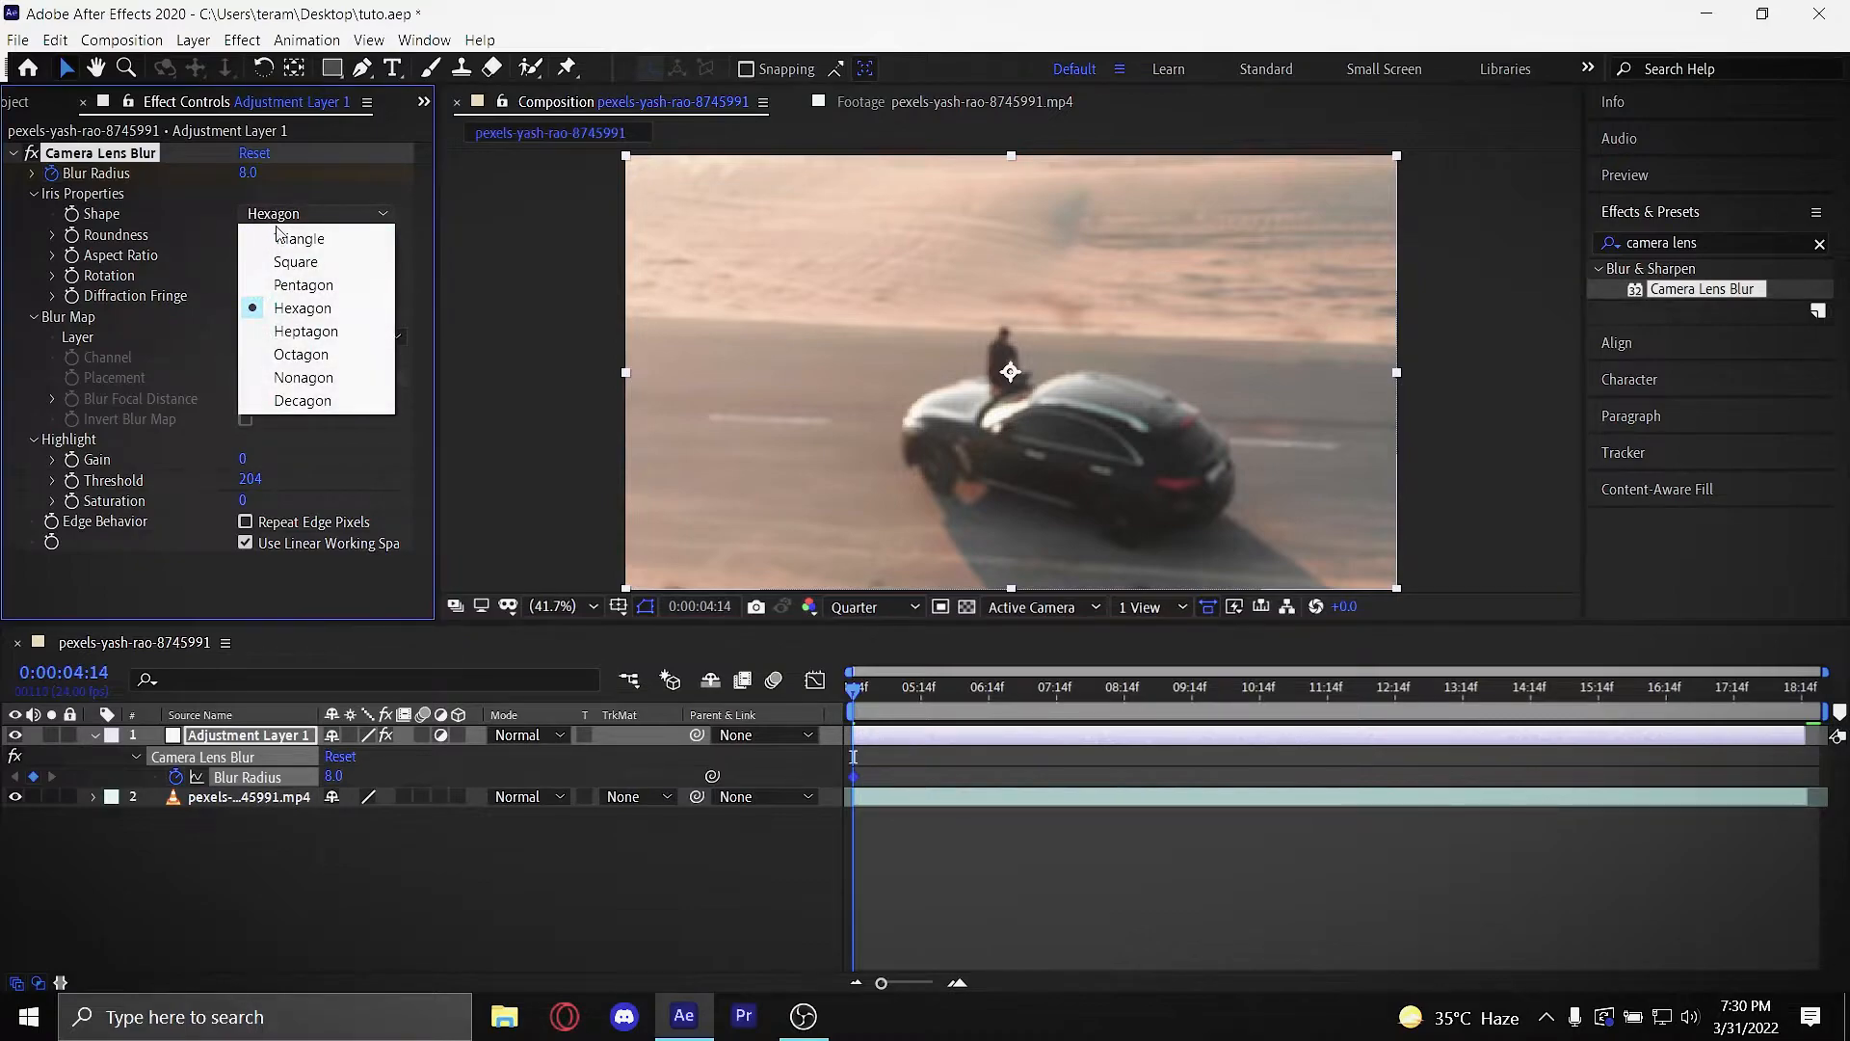
{"action": "left_click", "coordinate": [283, 239]}
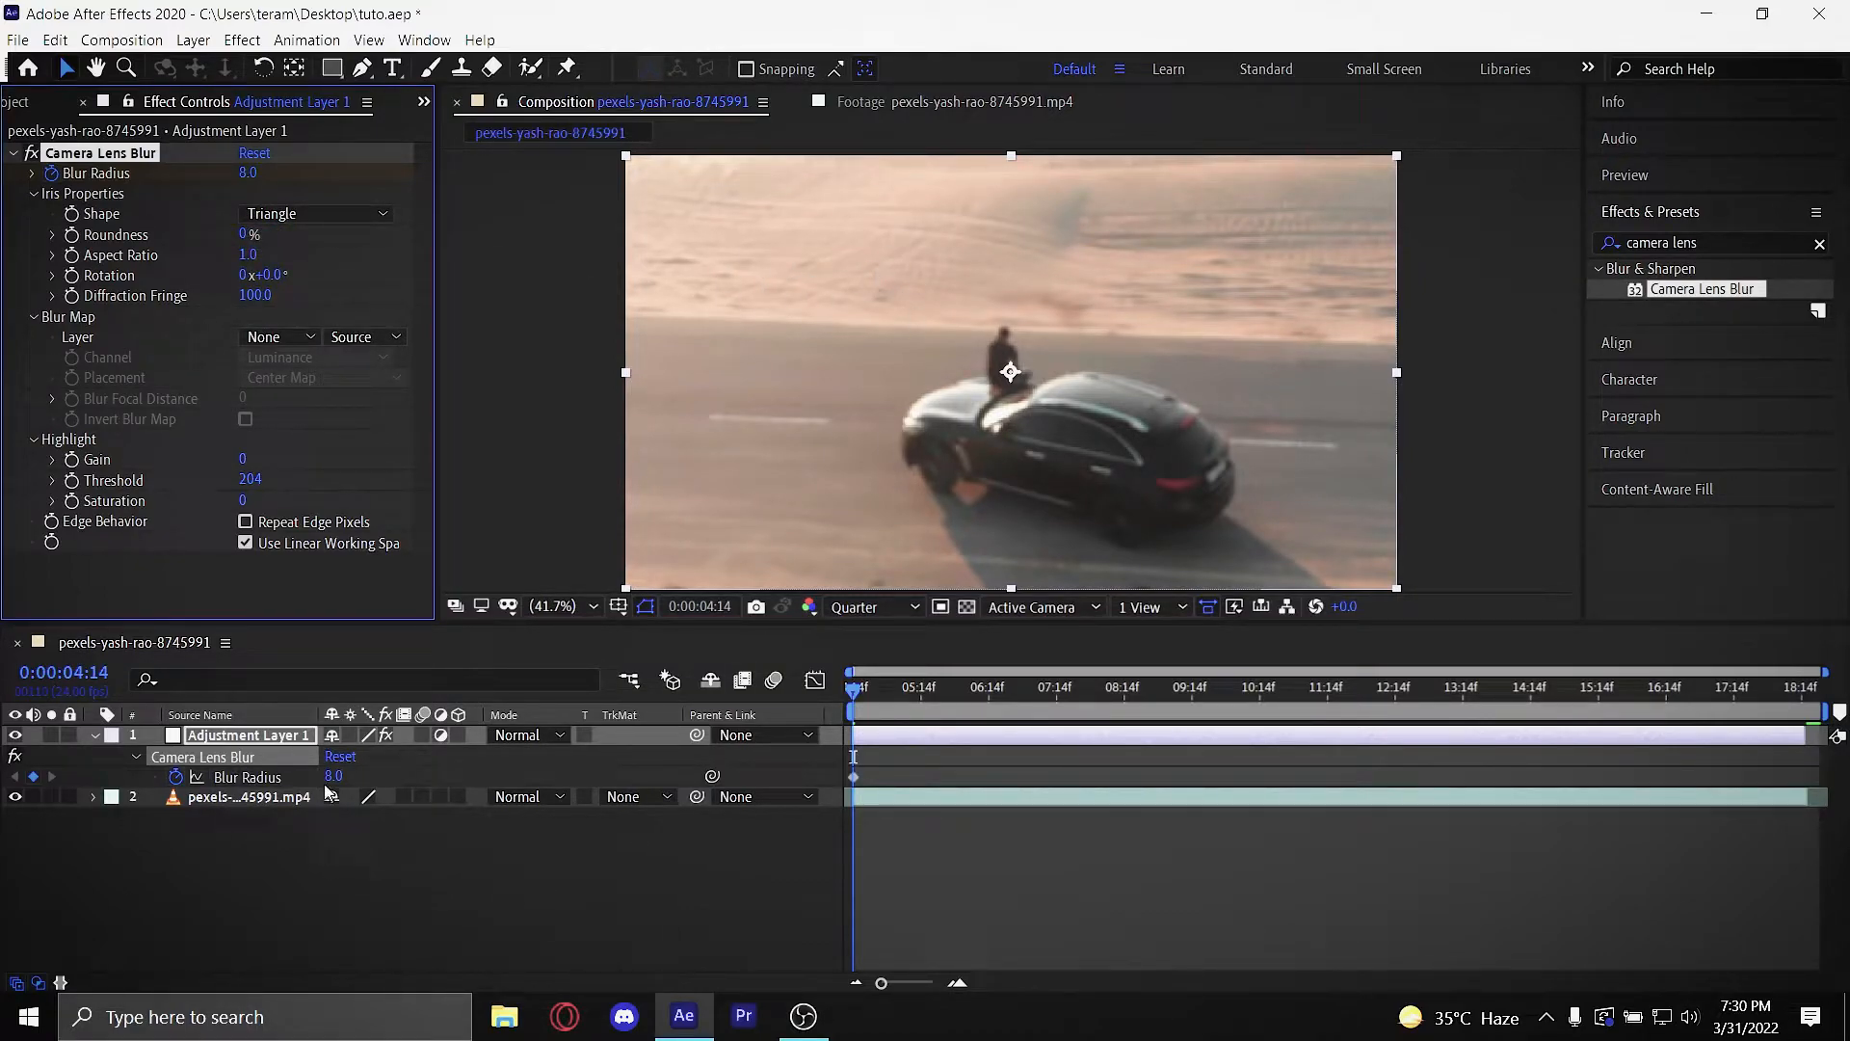
{"action": "left_click_drag", "start_coordinate": [334, 777], "coordinate": [371, 767]}
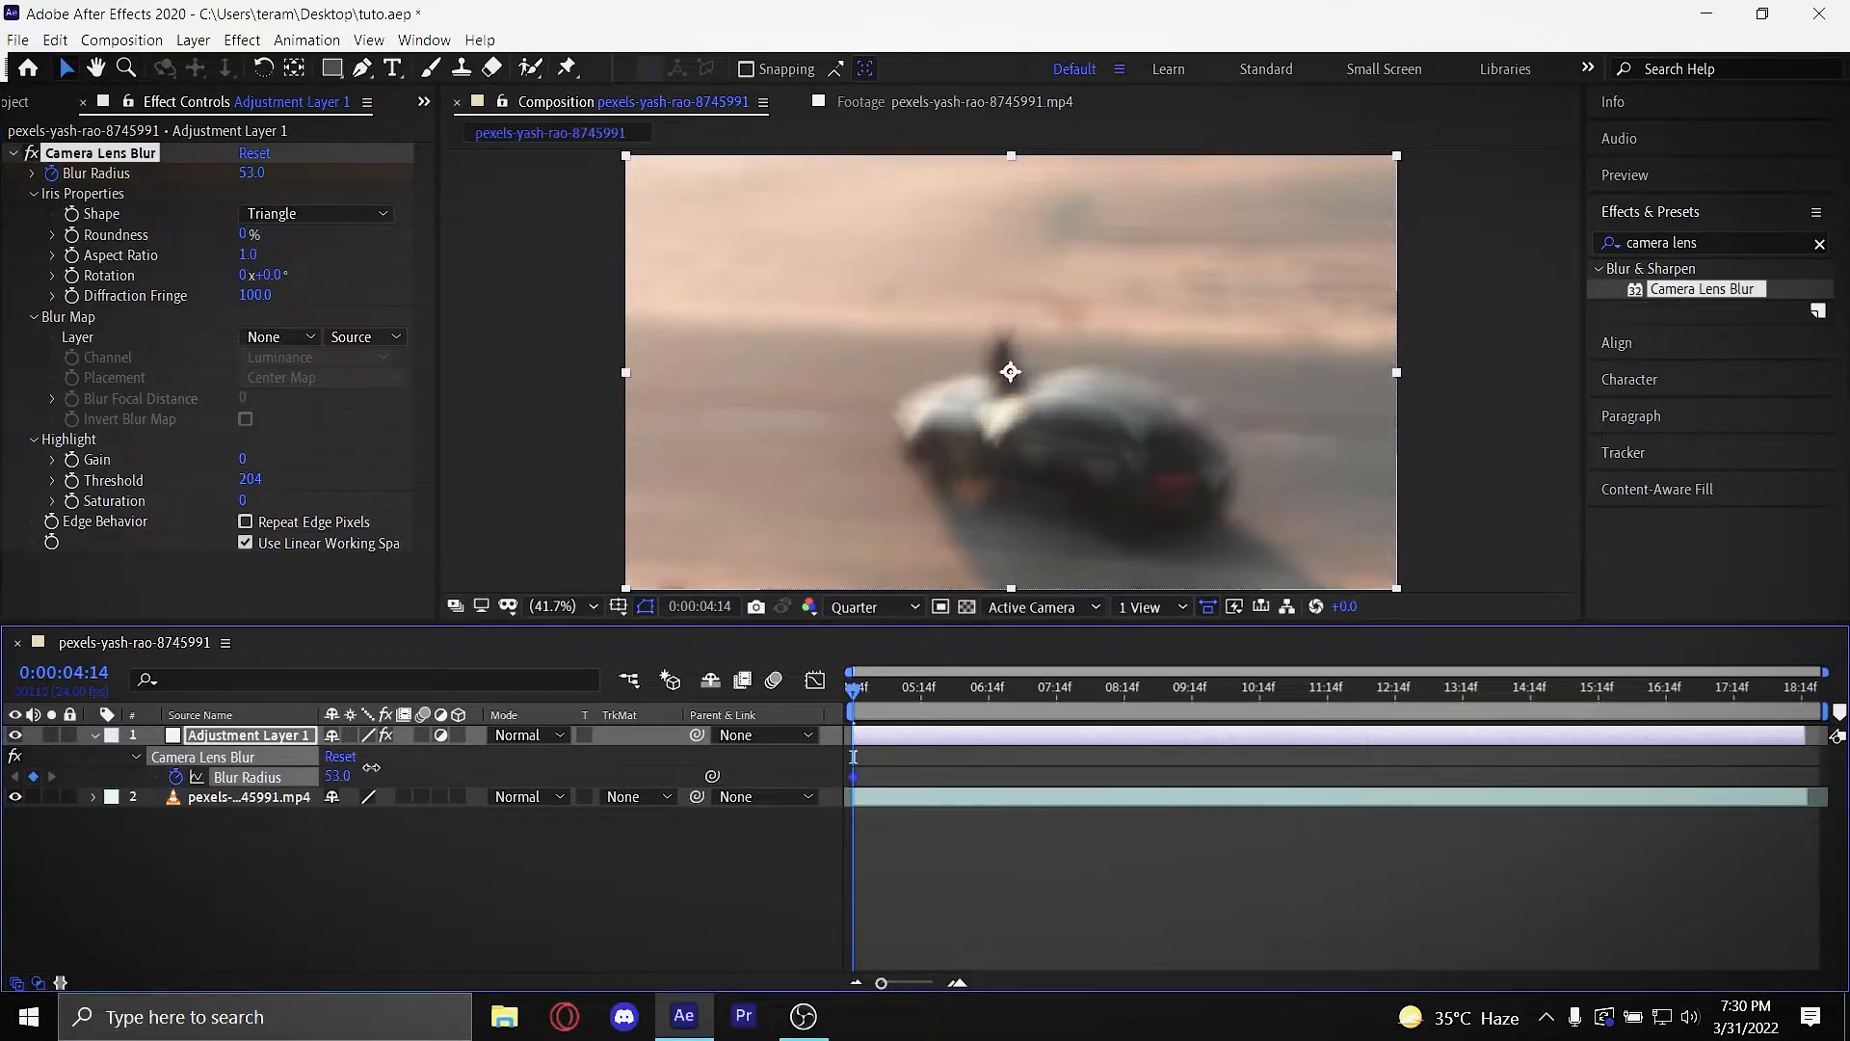
Step: Try the Square iris shape for Camera Lens Blur and settle on Hexagon
{"action": "left_click", "coordinate": [289, 213]}
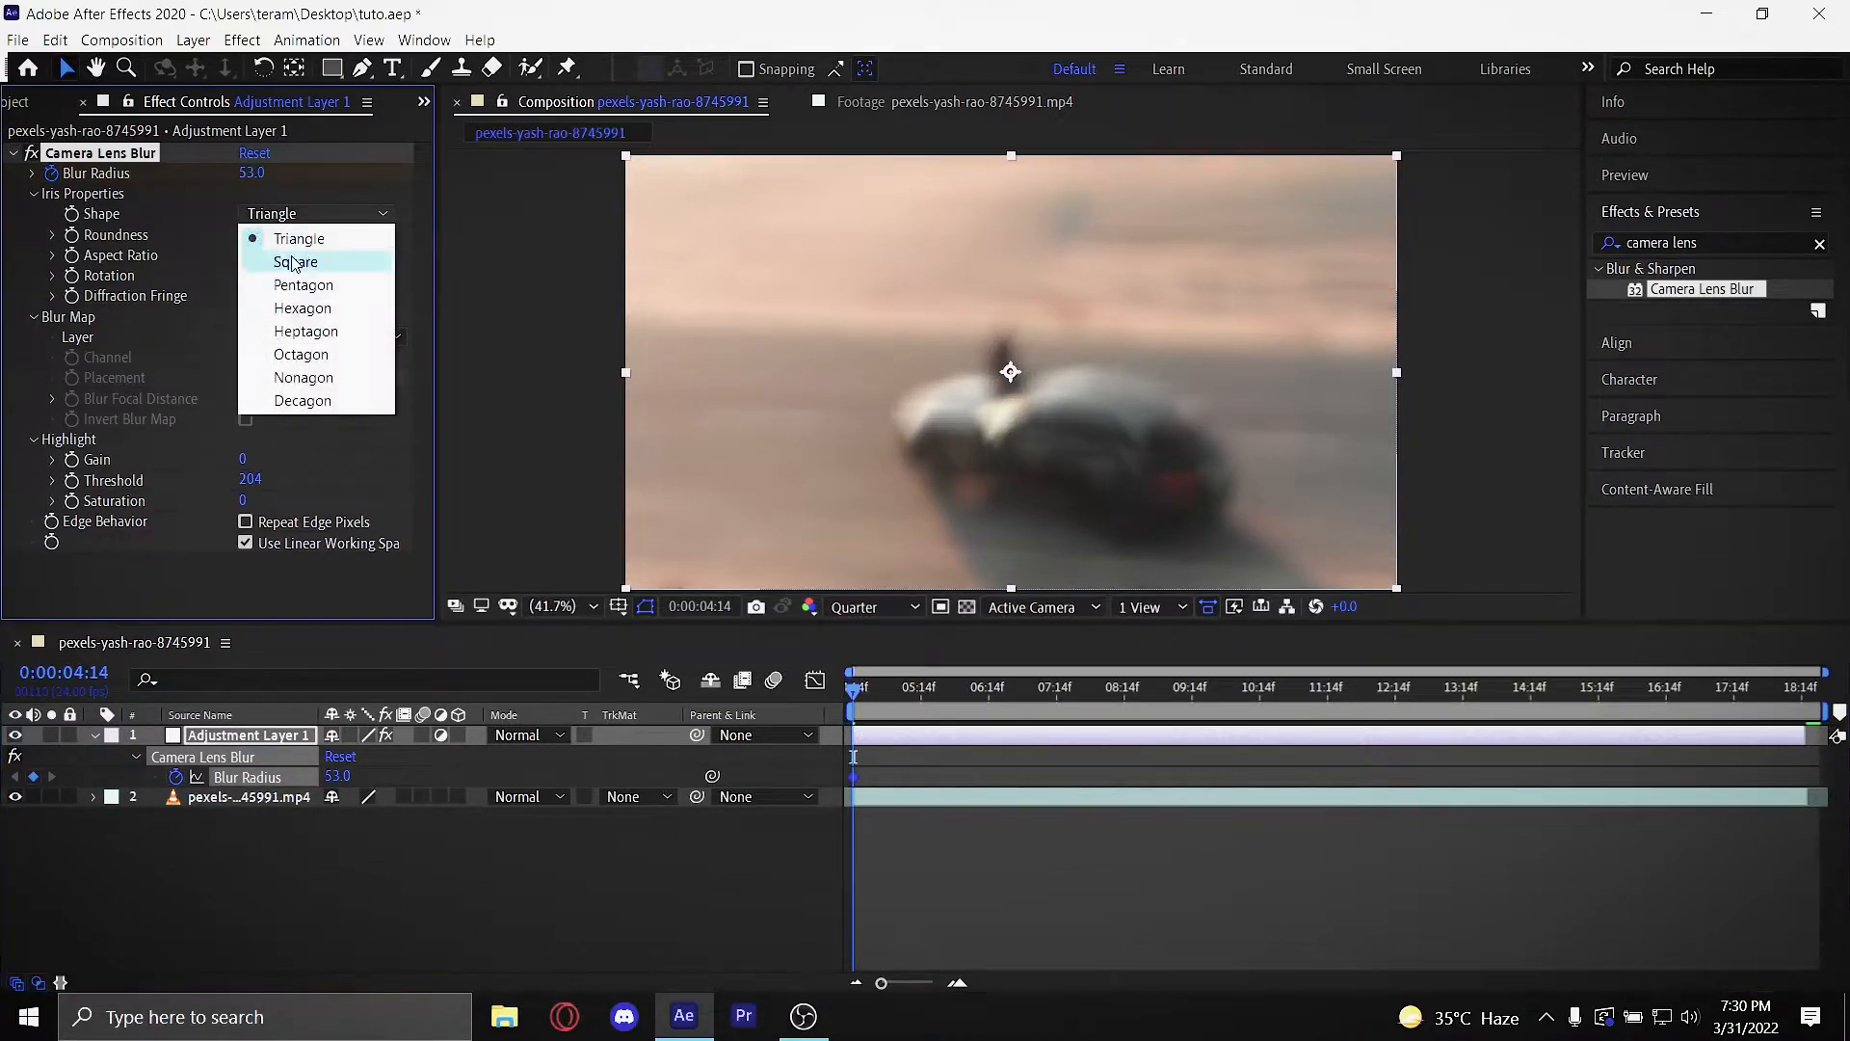
{"action": "left_click", "coordinate": [279, 259]}
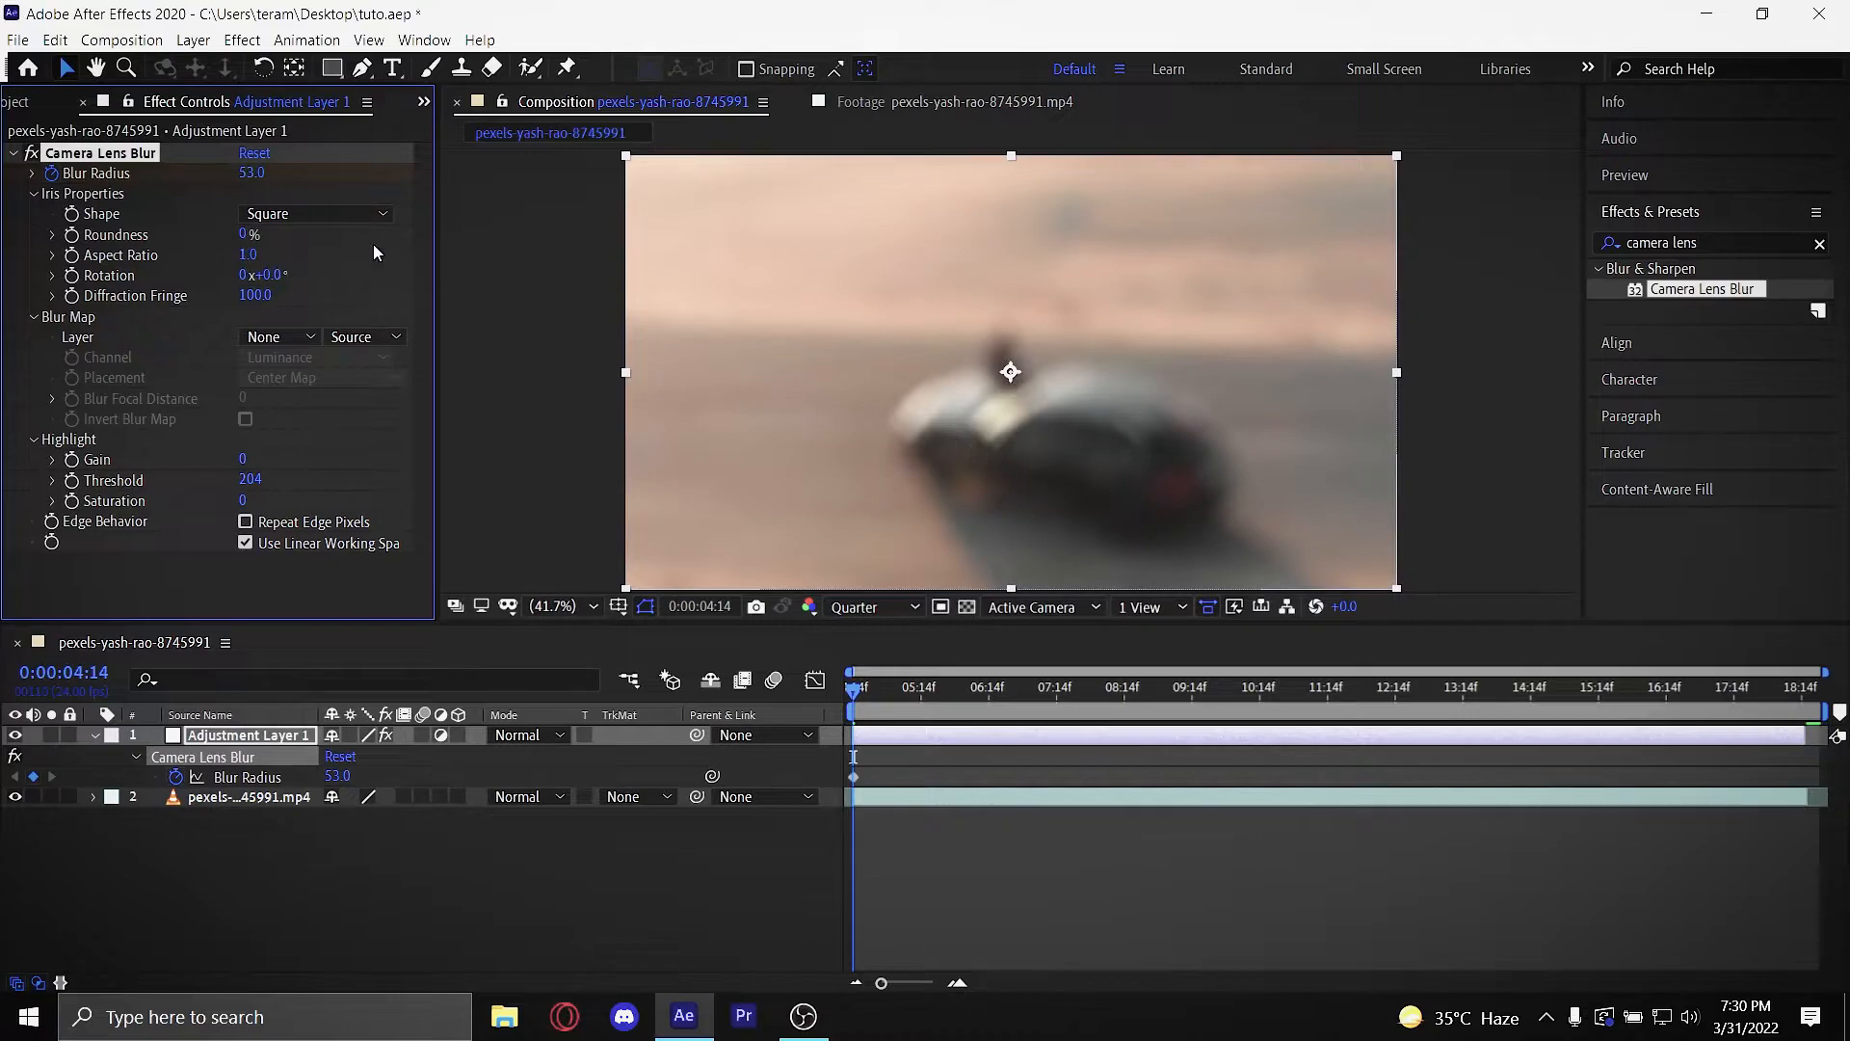
{"action": "left_click", "coordinate": [376, 213]}
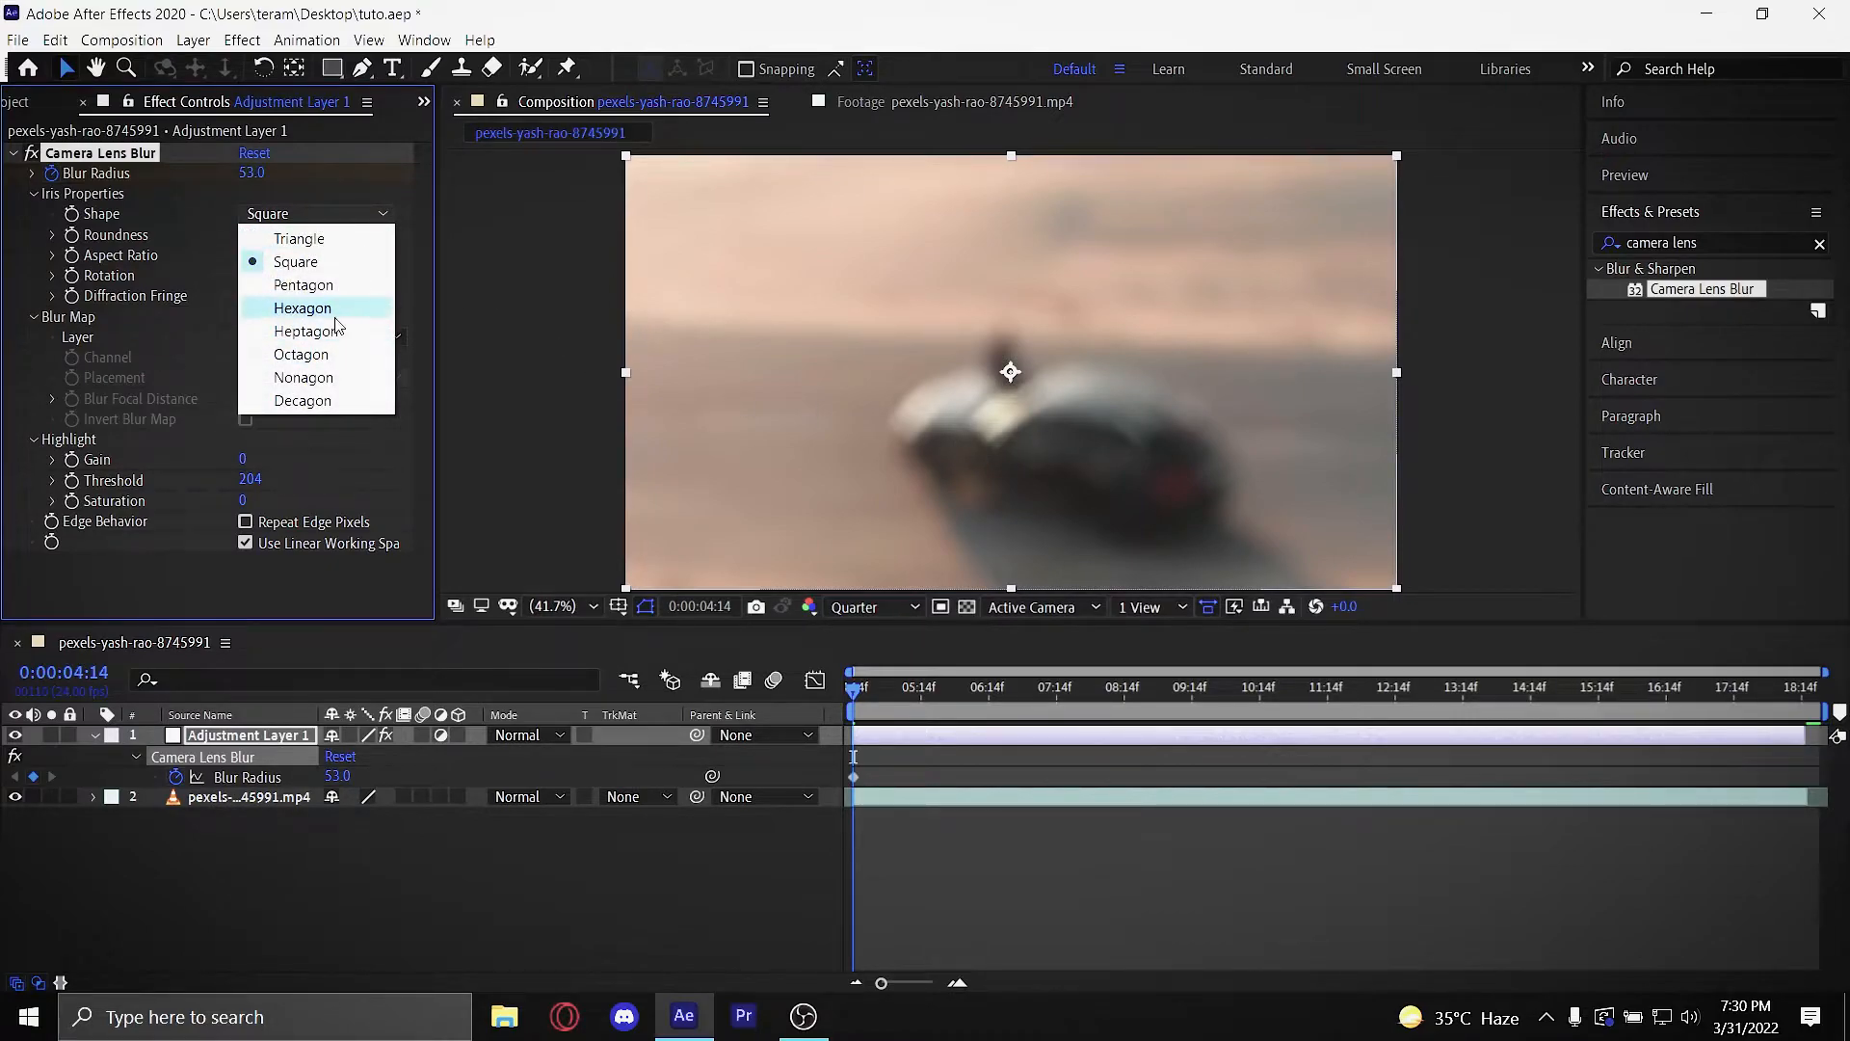
{"action": "left_click", "coordinate": [287, 307]}
Step: Set the adjustment layer's Blur Radius keyframe at 0:00:04:14 to 8.0 and reselect the layer
{"action": "left_click", "coordinate": [337, 776]}
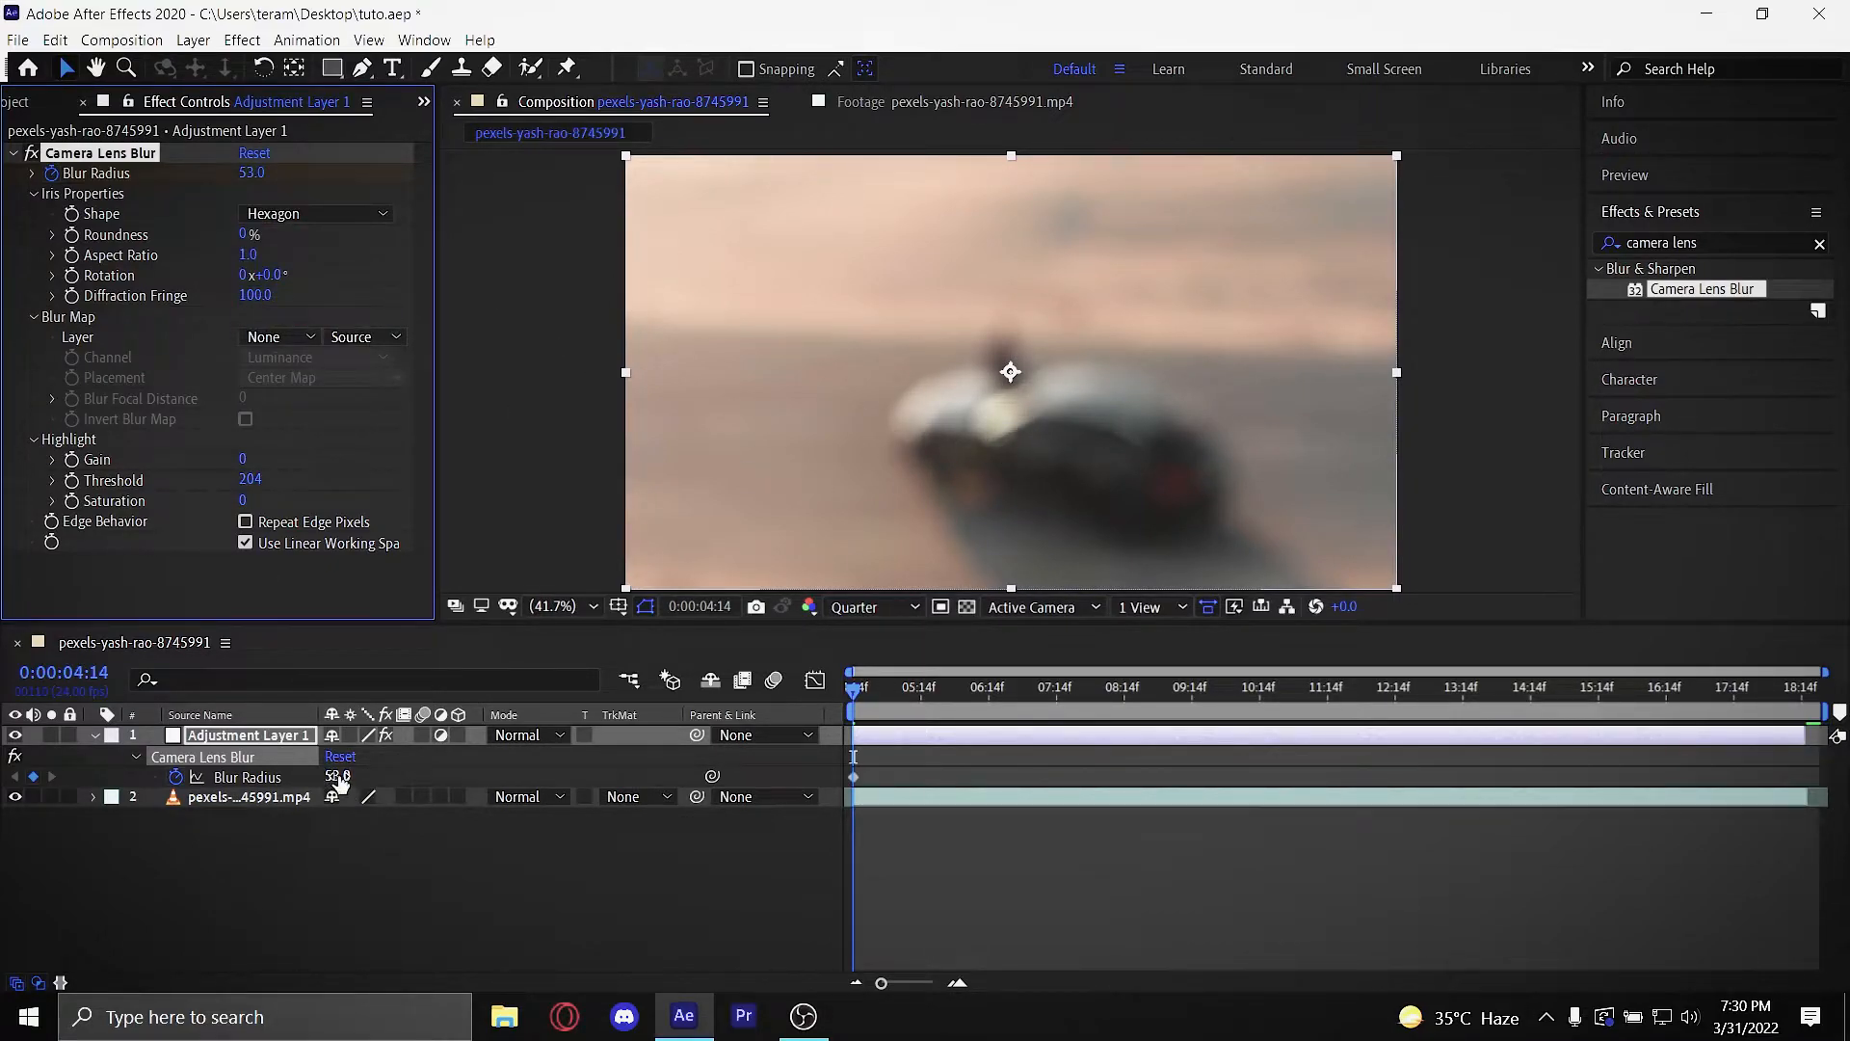
{"action": "type", "text": "8"}
{"action": "key", "text": "Return"}
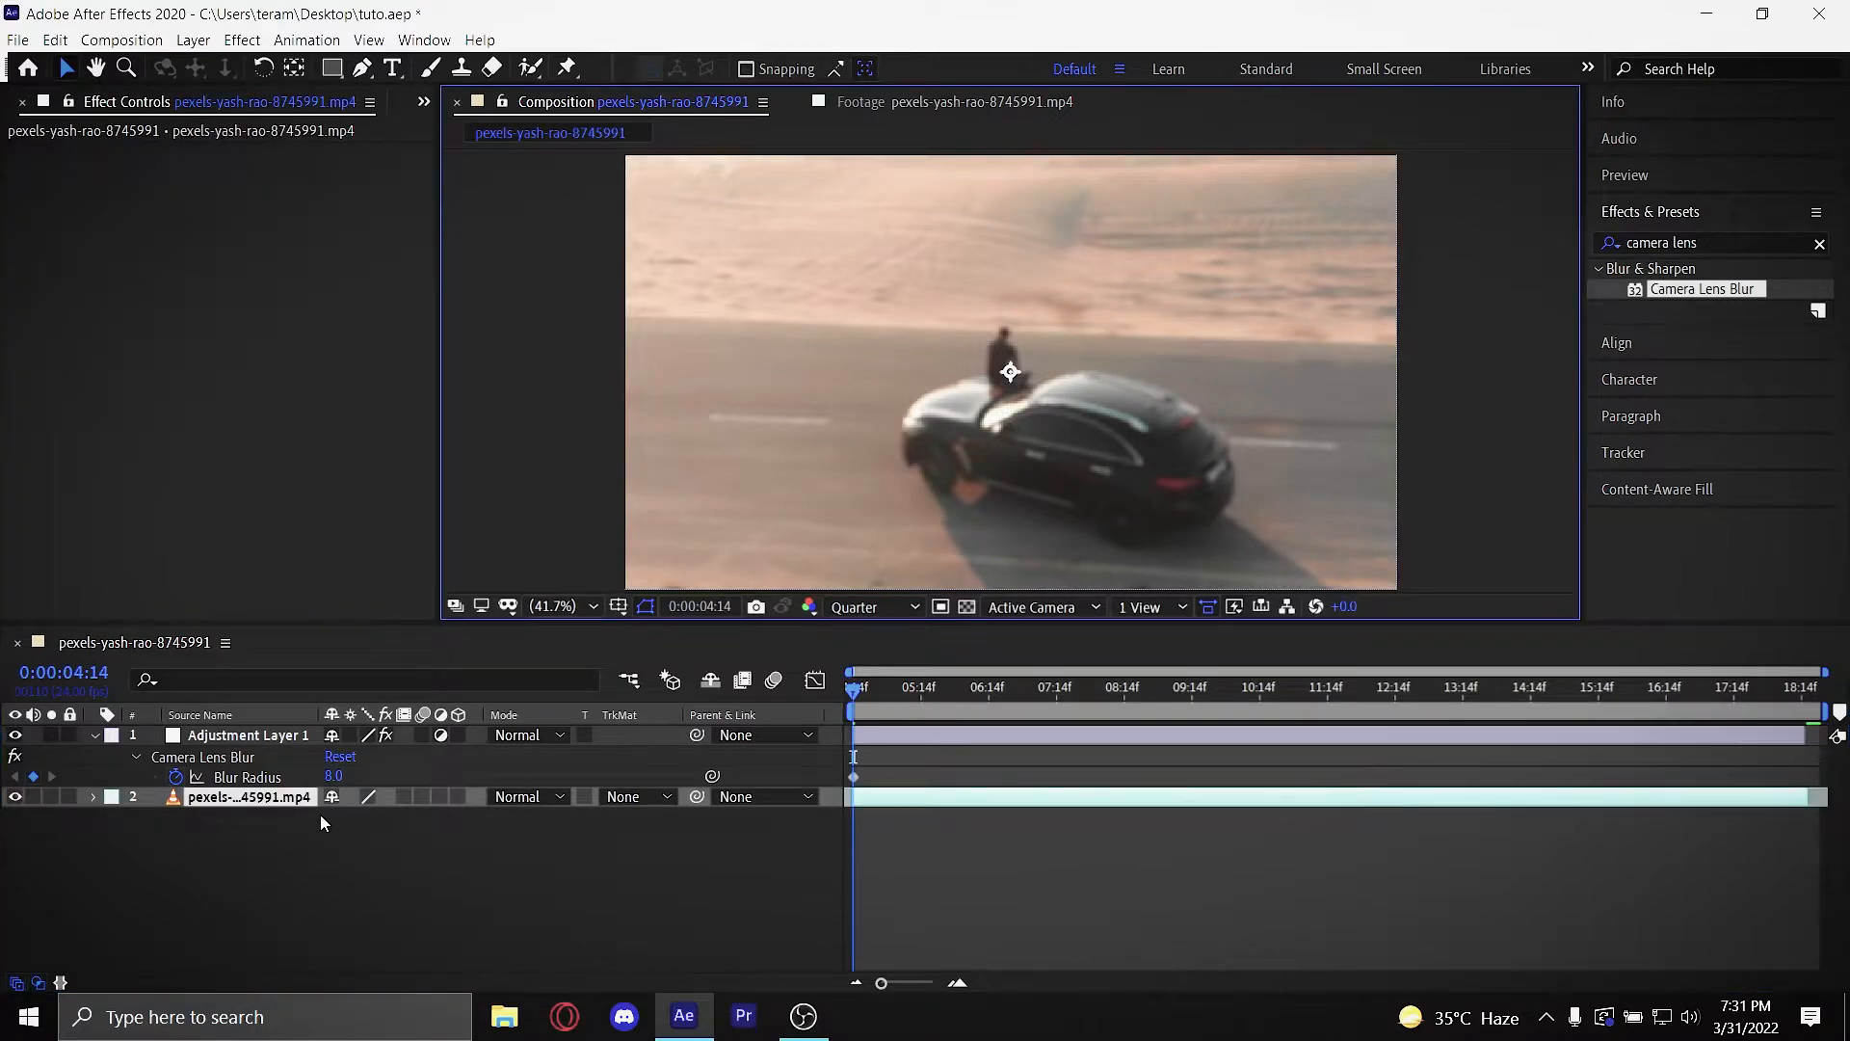
{"action": "left_click", "coordinate": [234, 738]}
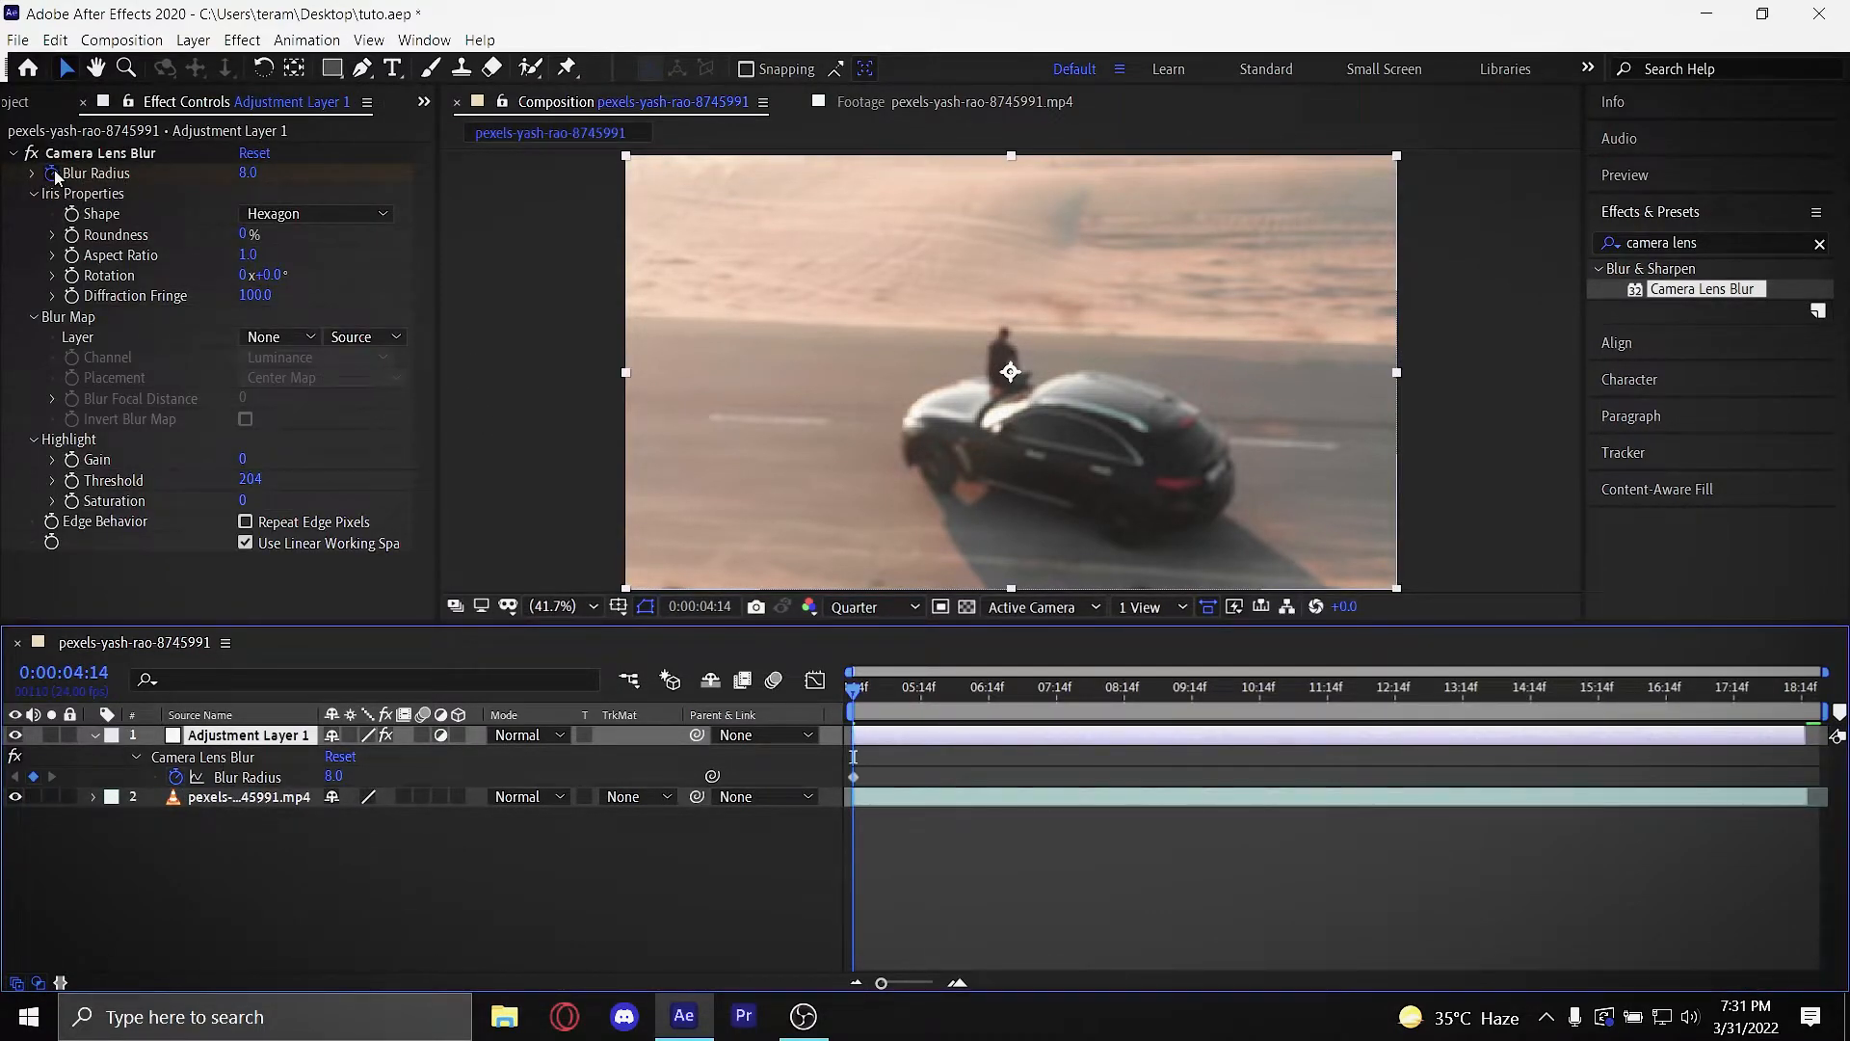
Step: Add a second Blur Radius keyframe with a value of 0.0 at 0:00:10:04
{"action": "left_click", "coordinate": [855, 778]}
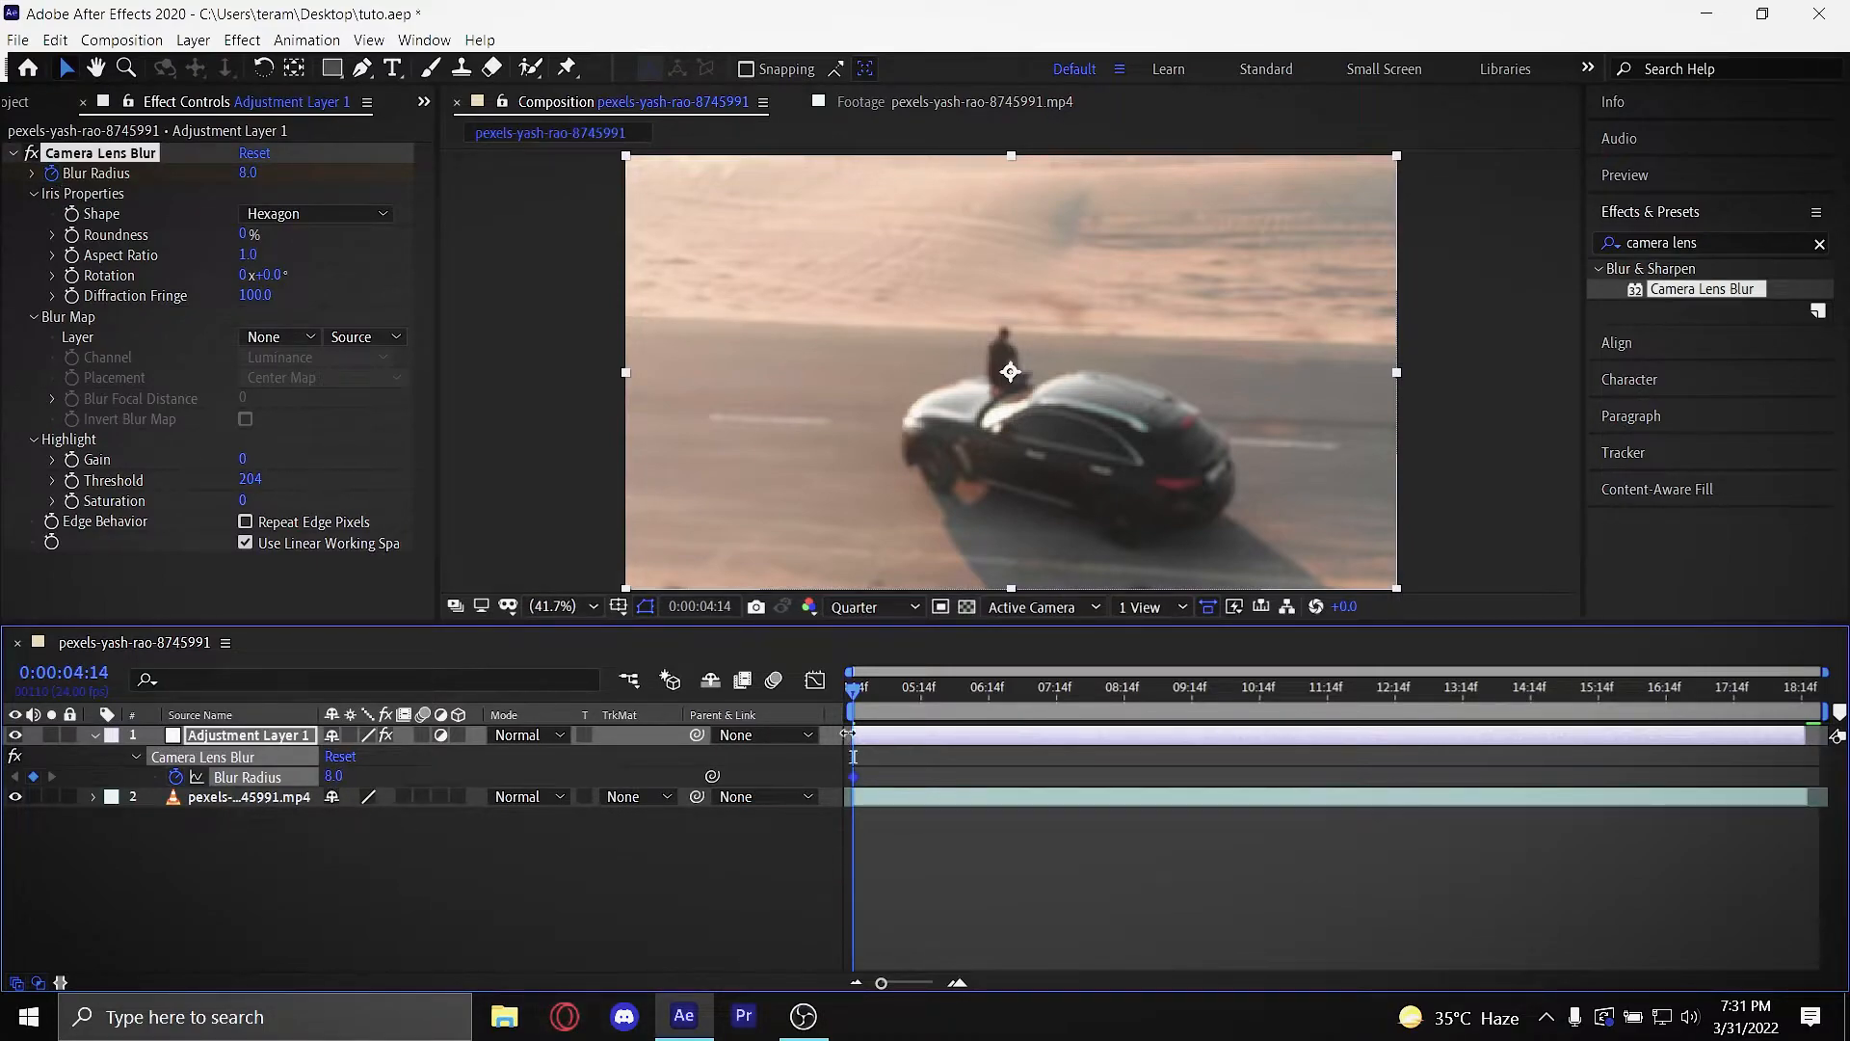
{"action": "left_click_drag", "start_coordinate": [867, 721], "coordinate": [848, 795]}
{"action": "key", "text": "space"}
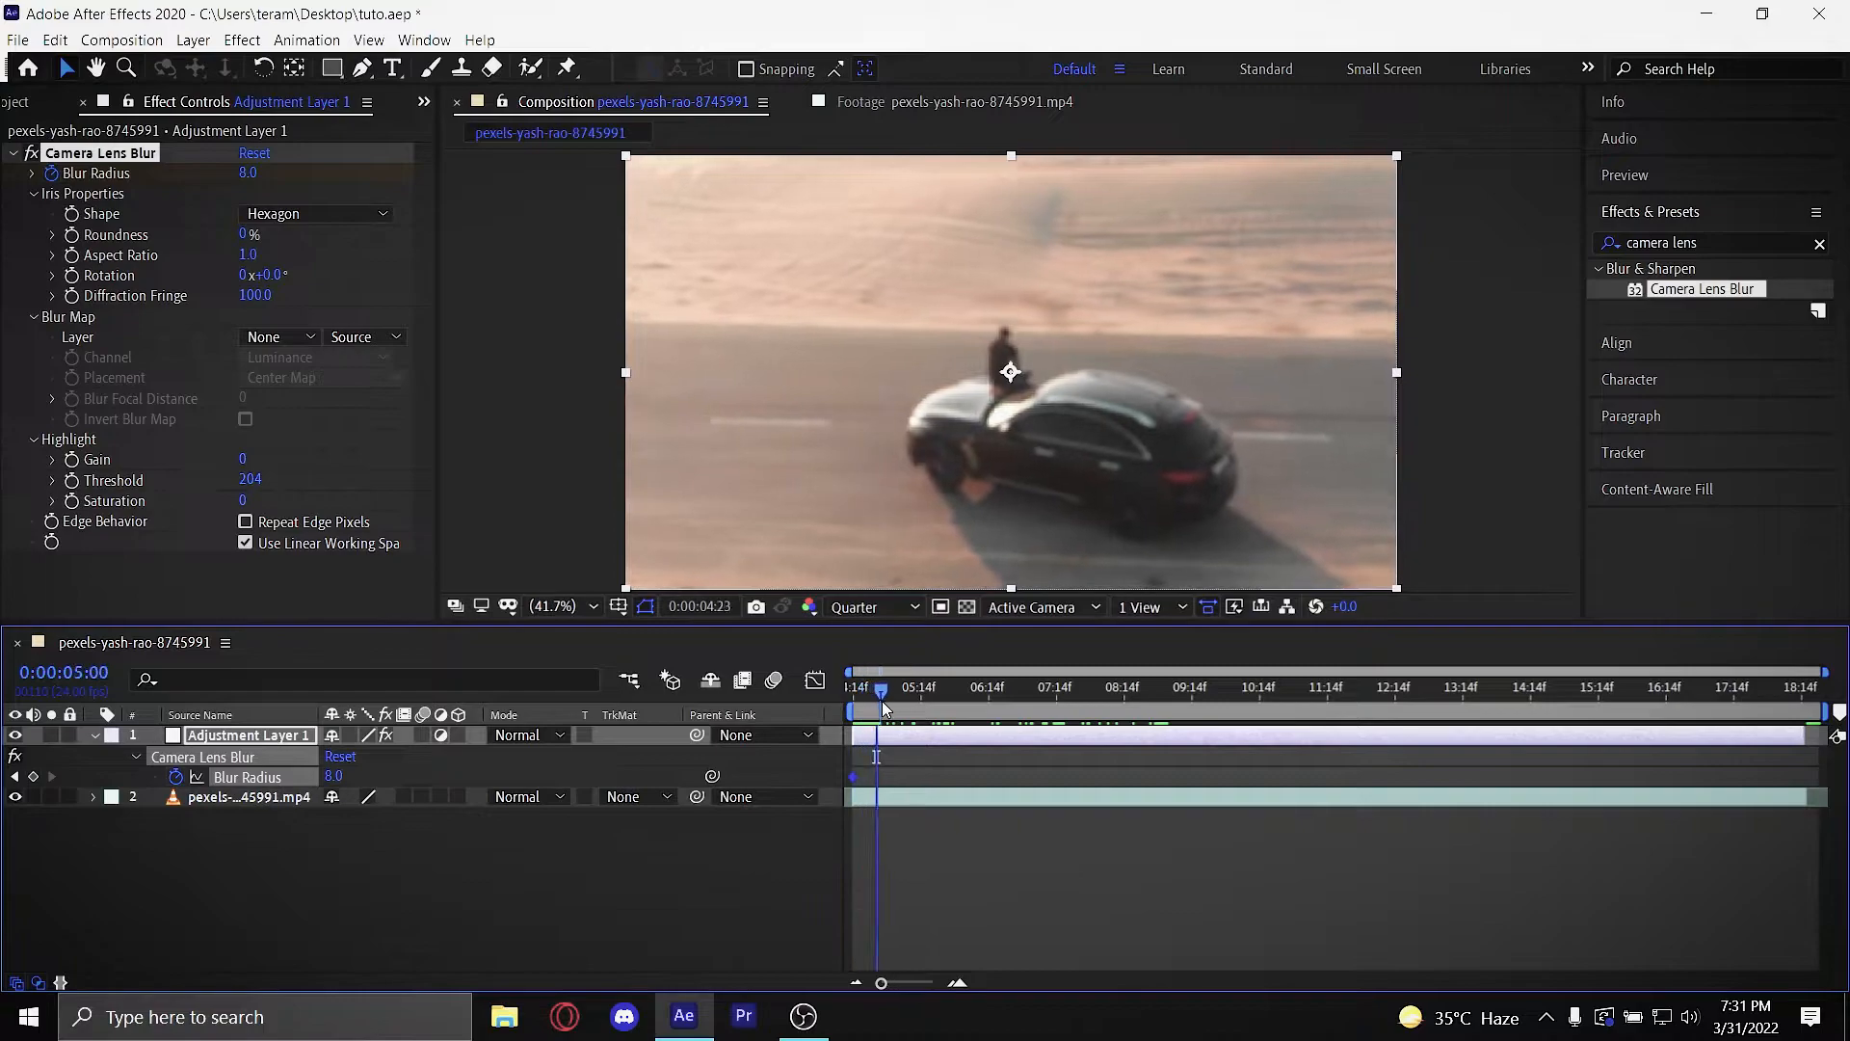
{"action": "left_click_drag", "start_coordinate": [920, 712], "coordinate": [1227, 710]}
{"action": "left_click", "coordinate": [1226, 784]}
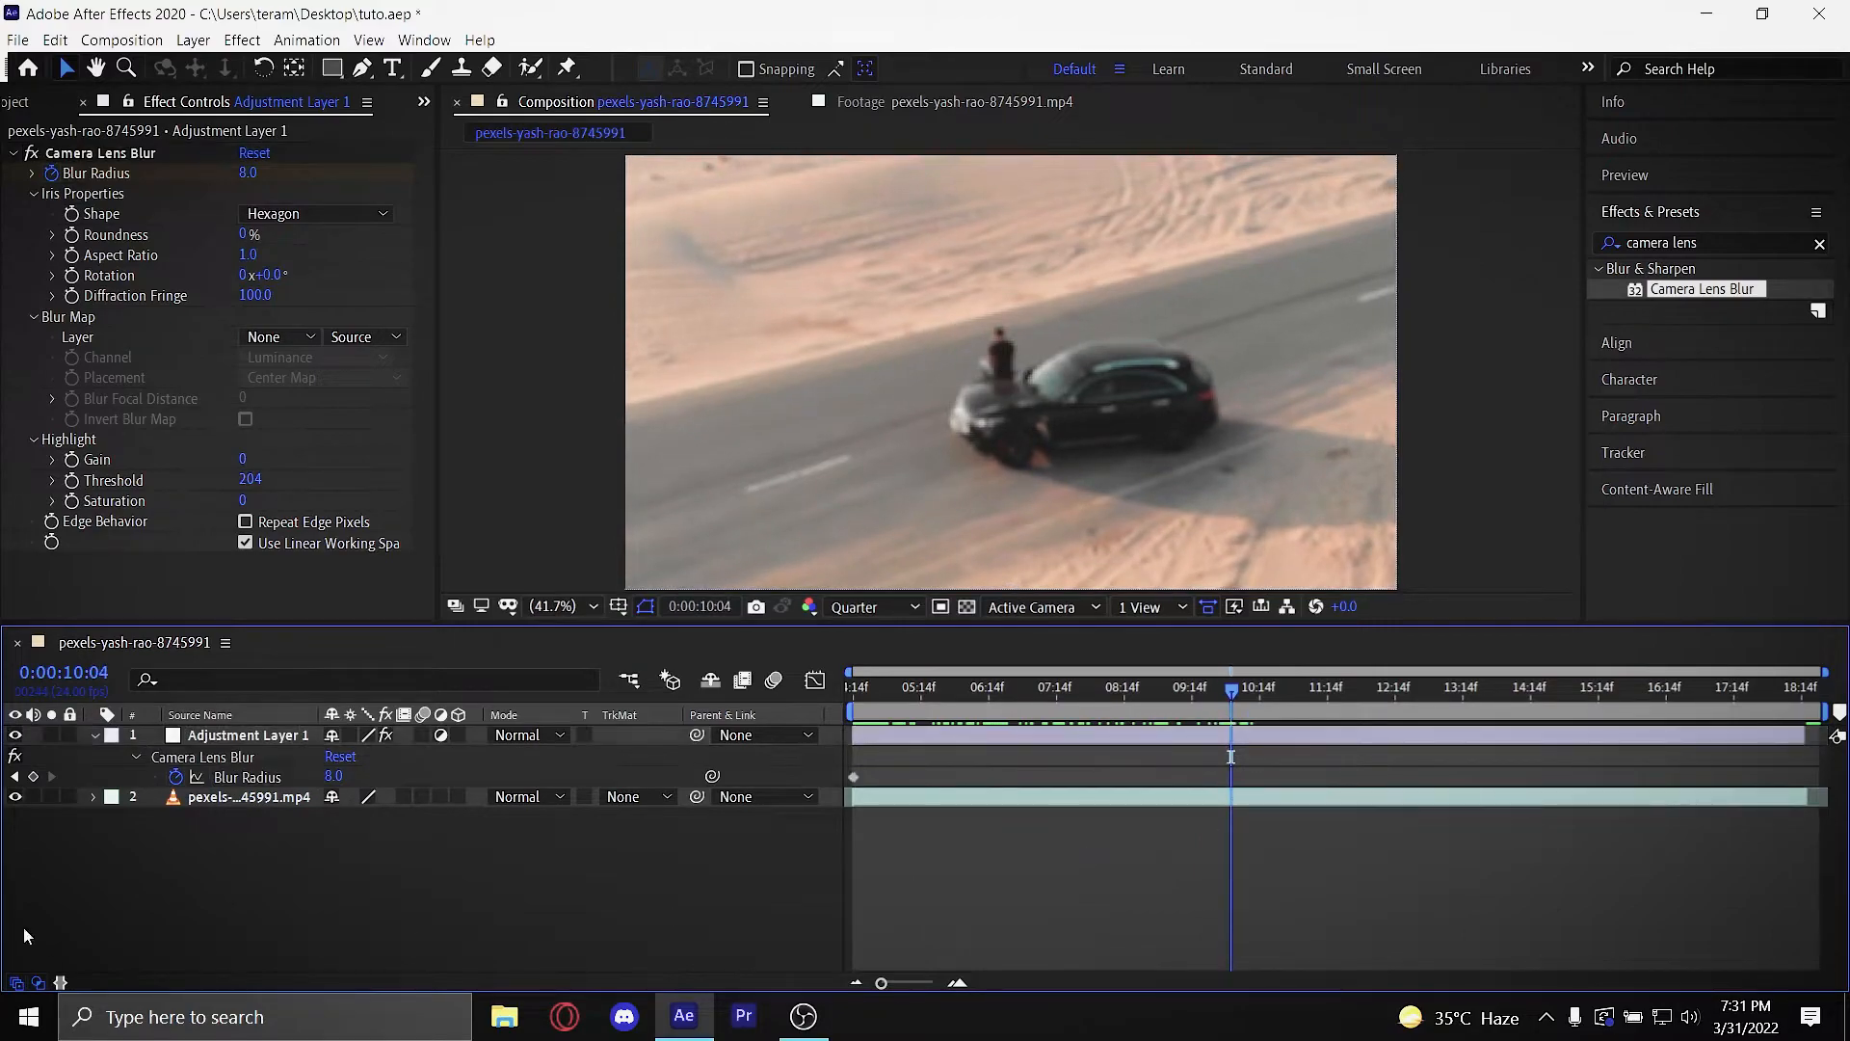
{"action": "left_click_drag", "start_coordinate": [334, 777], "coordinate": [171, 777]}
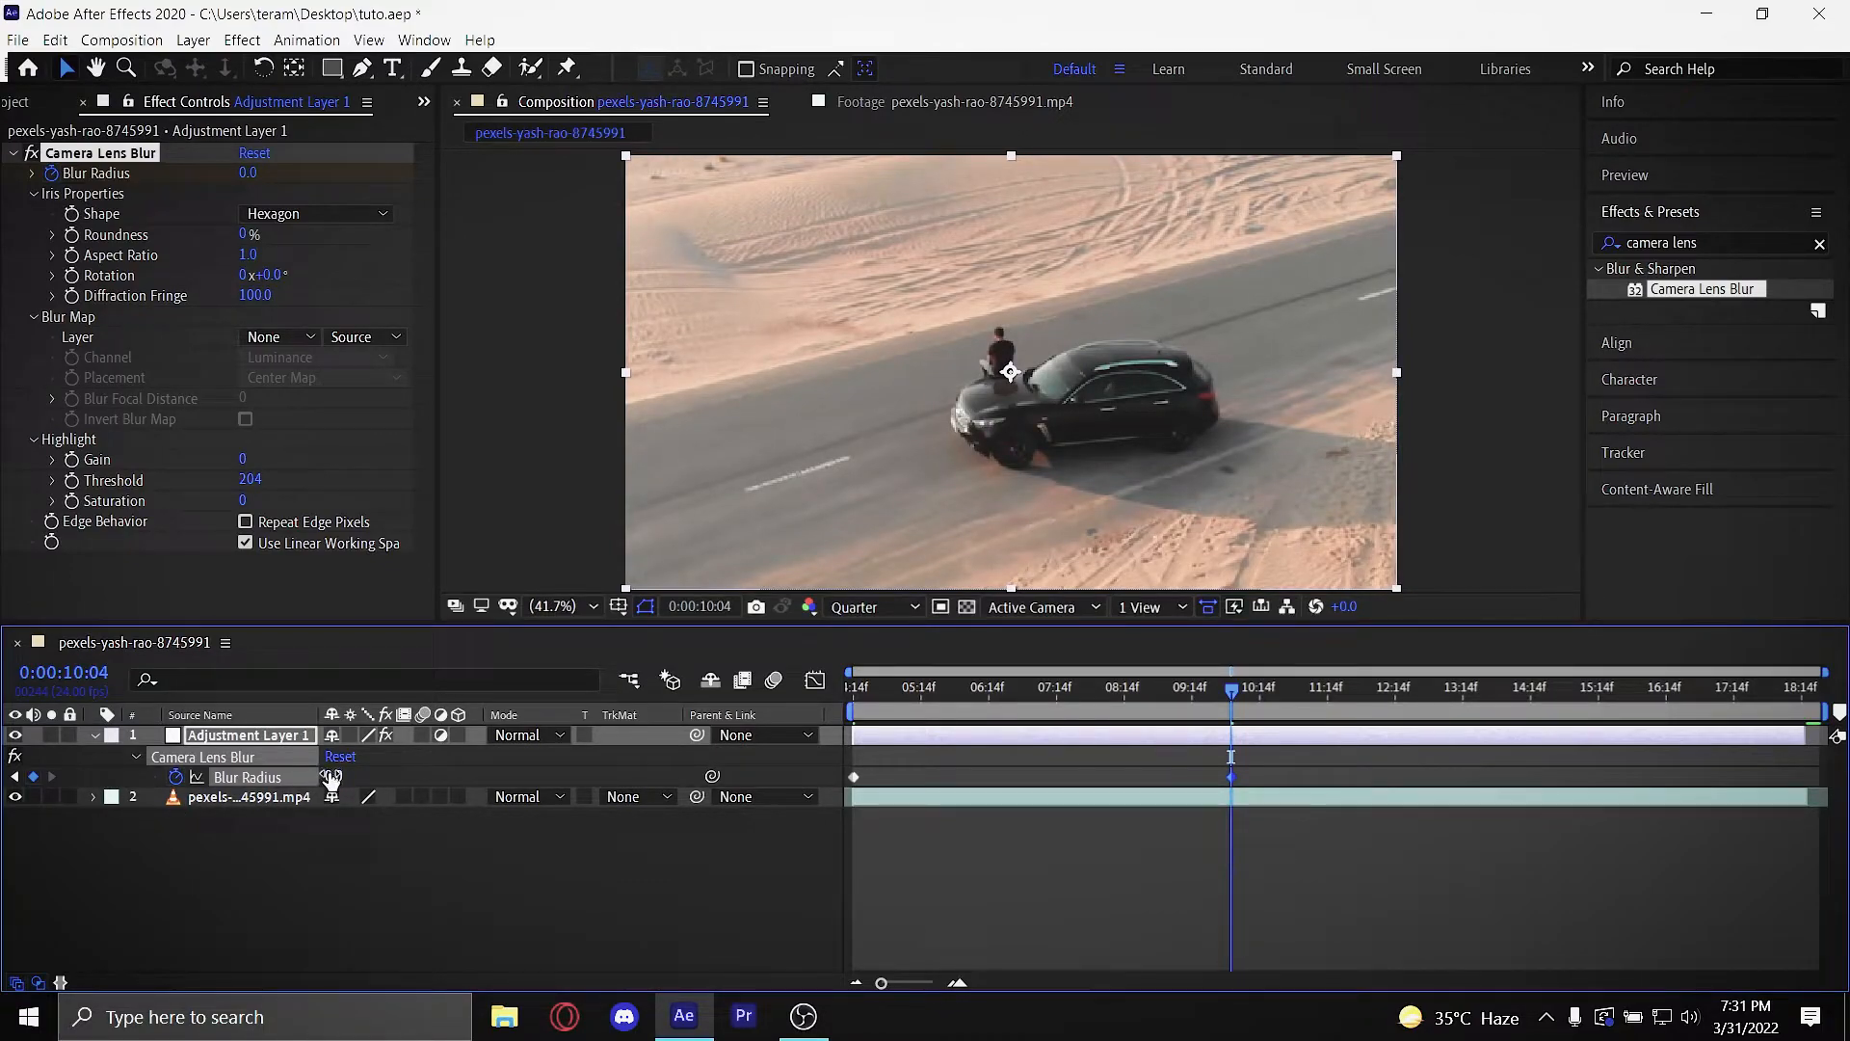
Step: Compare the image at both Blur Radius keyframes and move the end keyframe earlier to about 0:00:09:14
{"action": "left_click", "coordinate": [856, 703]}
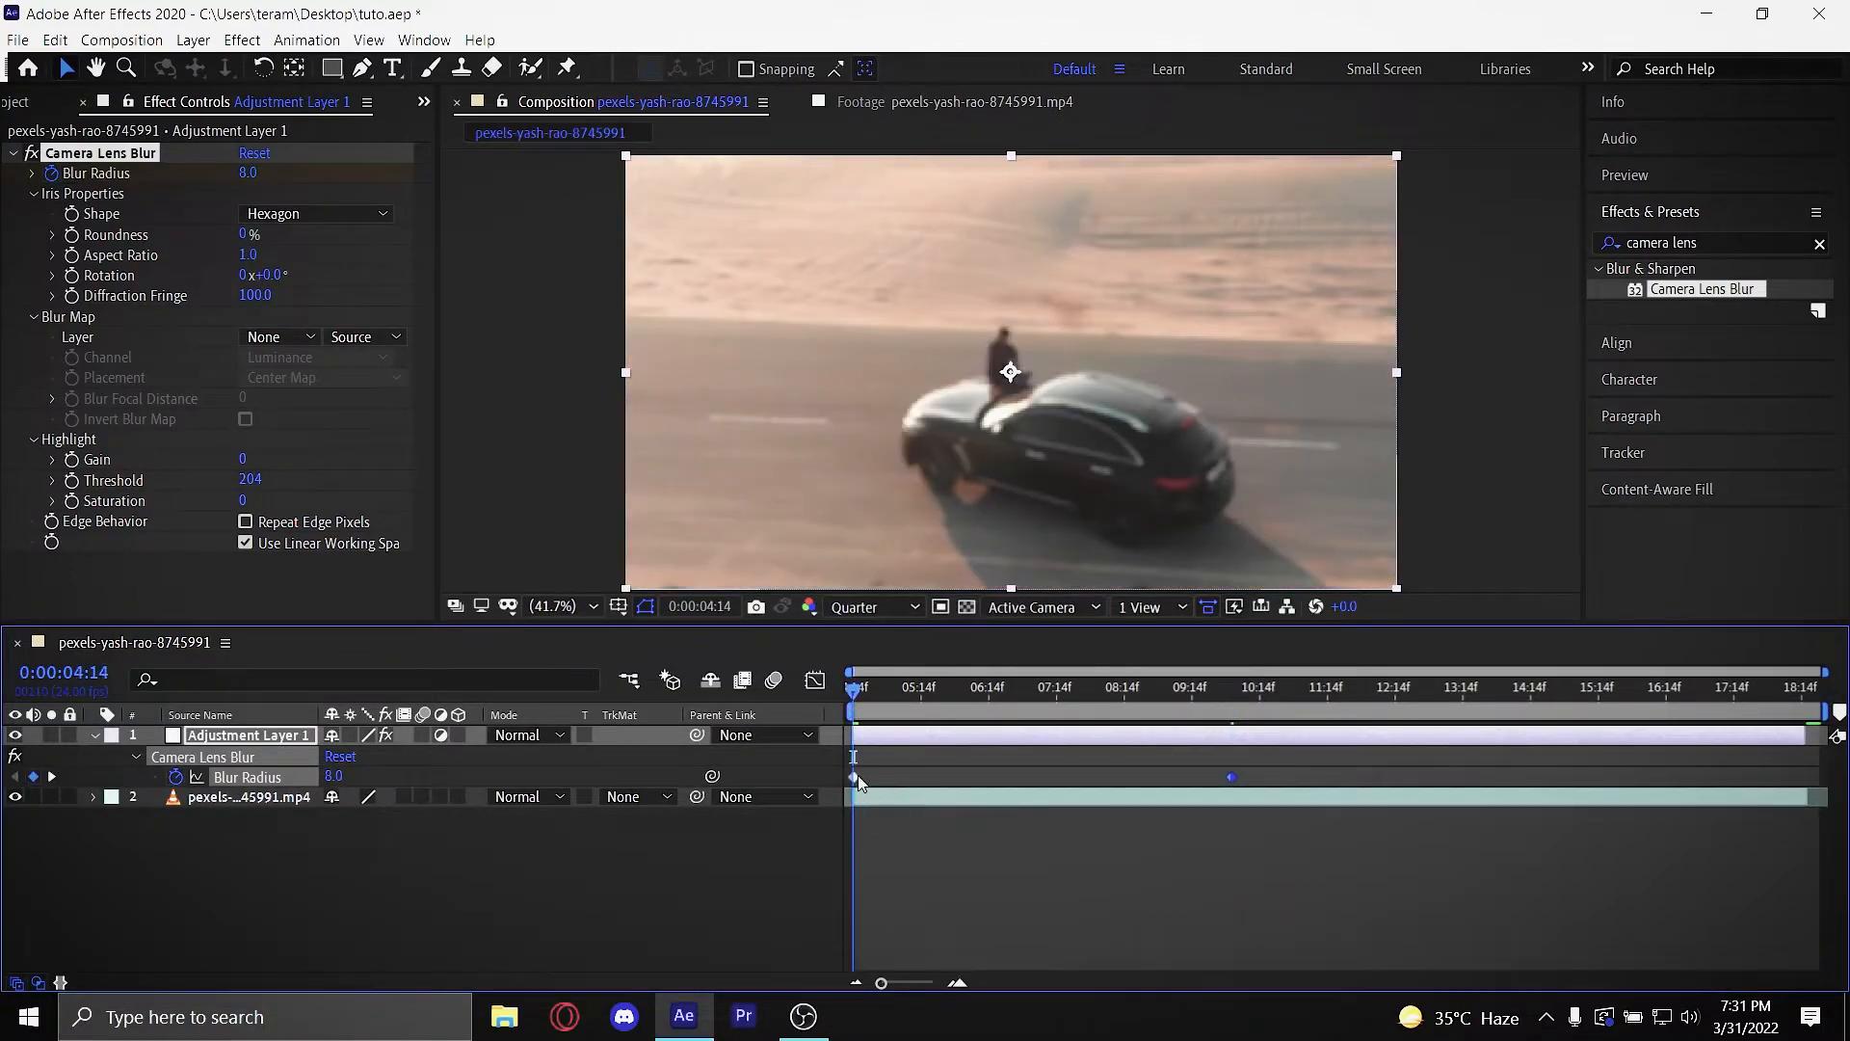
{"action": "left_click", "coordinate": [1224, 703]}
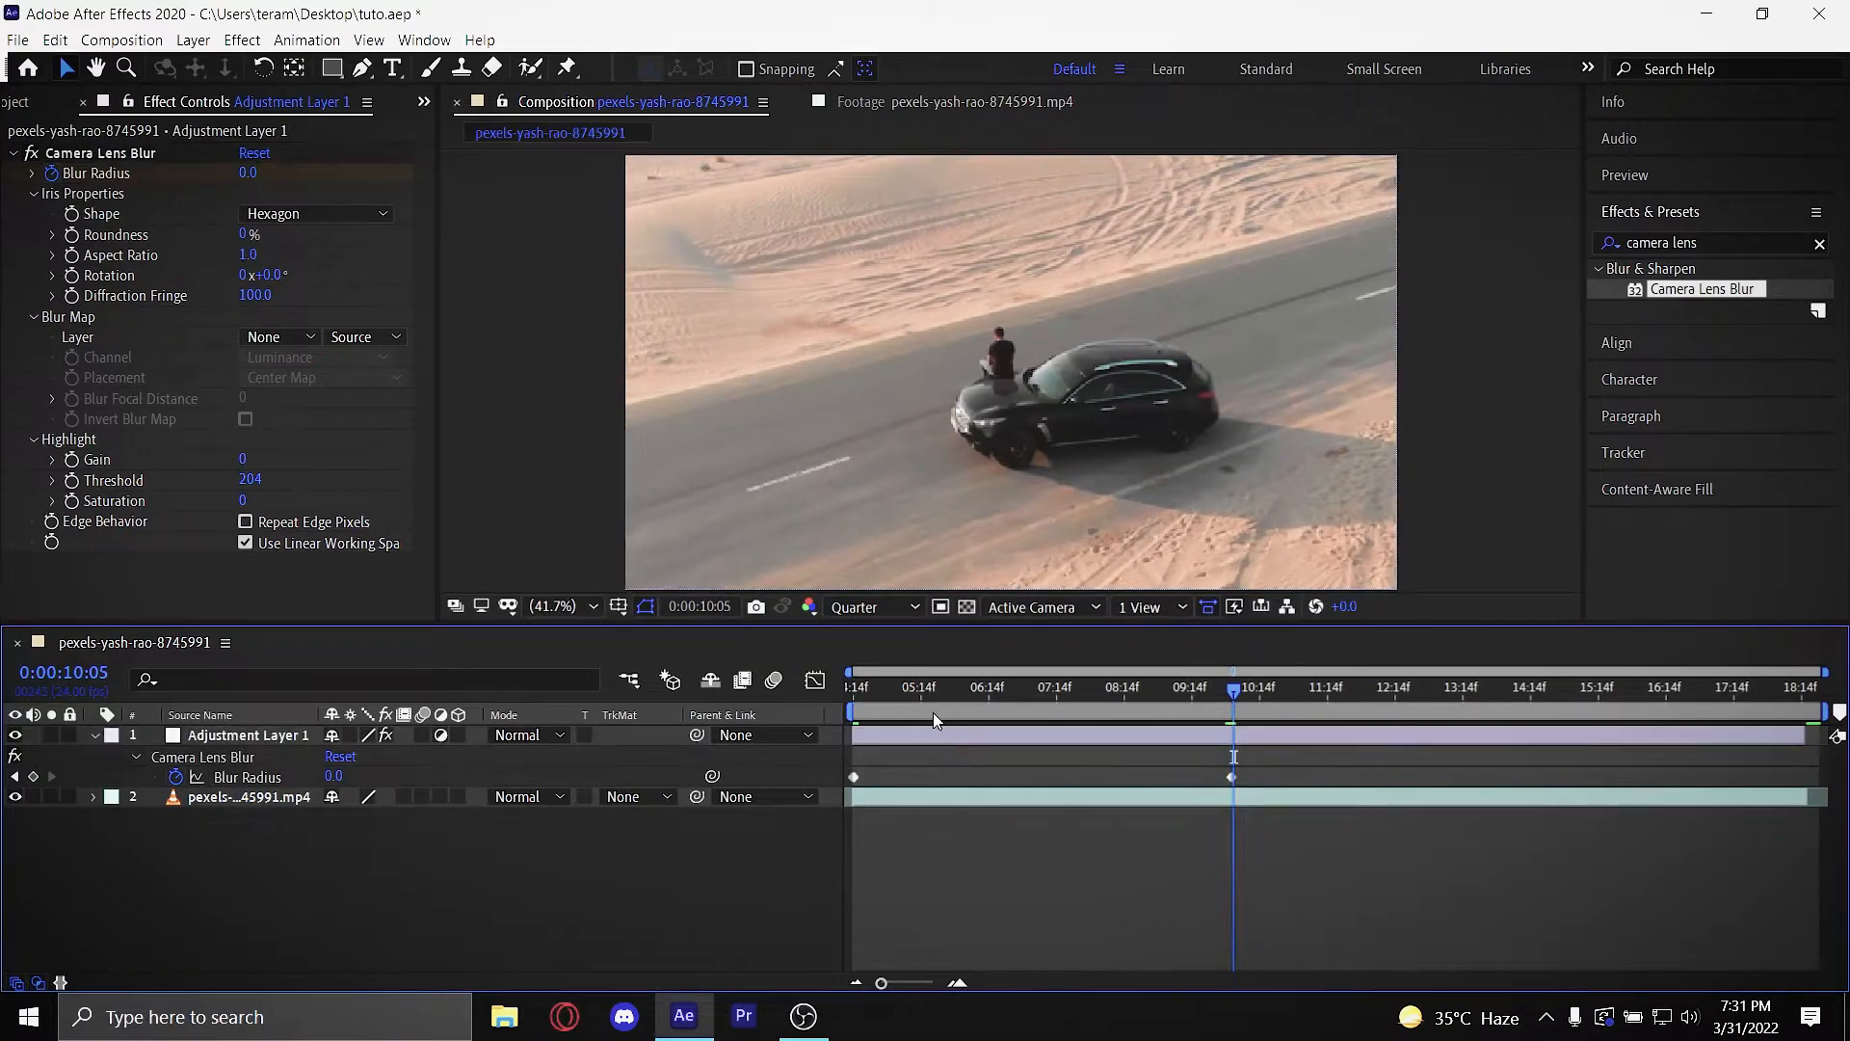
{"action": "left_click", "coordinate": [852, 710]}
{"action": "left_click_drag", "start_coordinate": [848, 707], "coordinate": [887, 848]}
{"action": "left_click", "coordinate": [899, 733]}
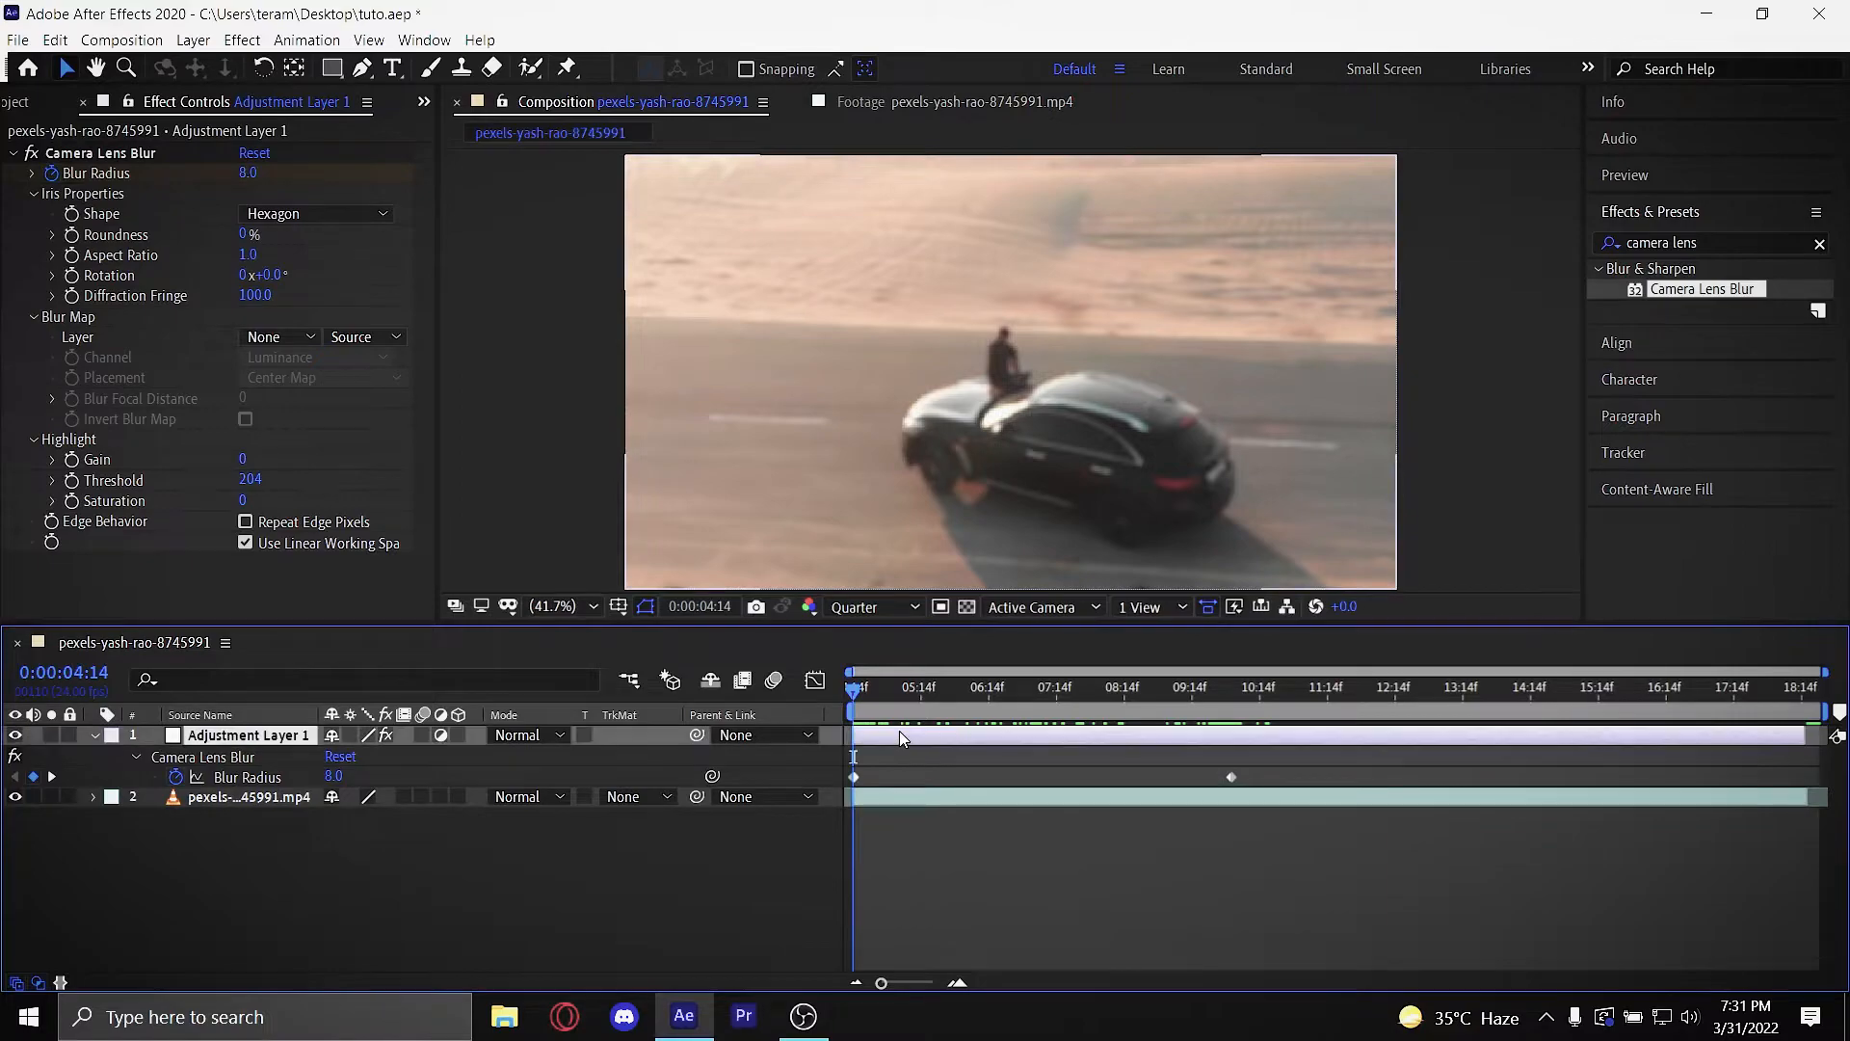
{"action": "left_click", "coordinate": [917, 857]}
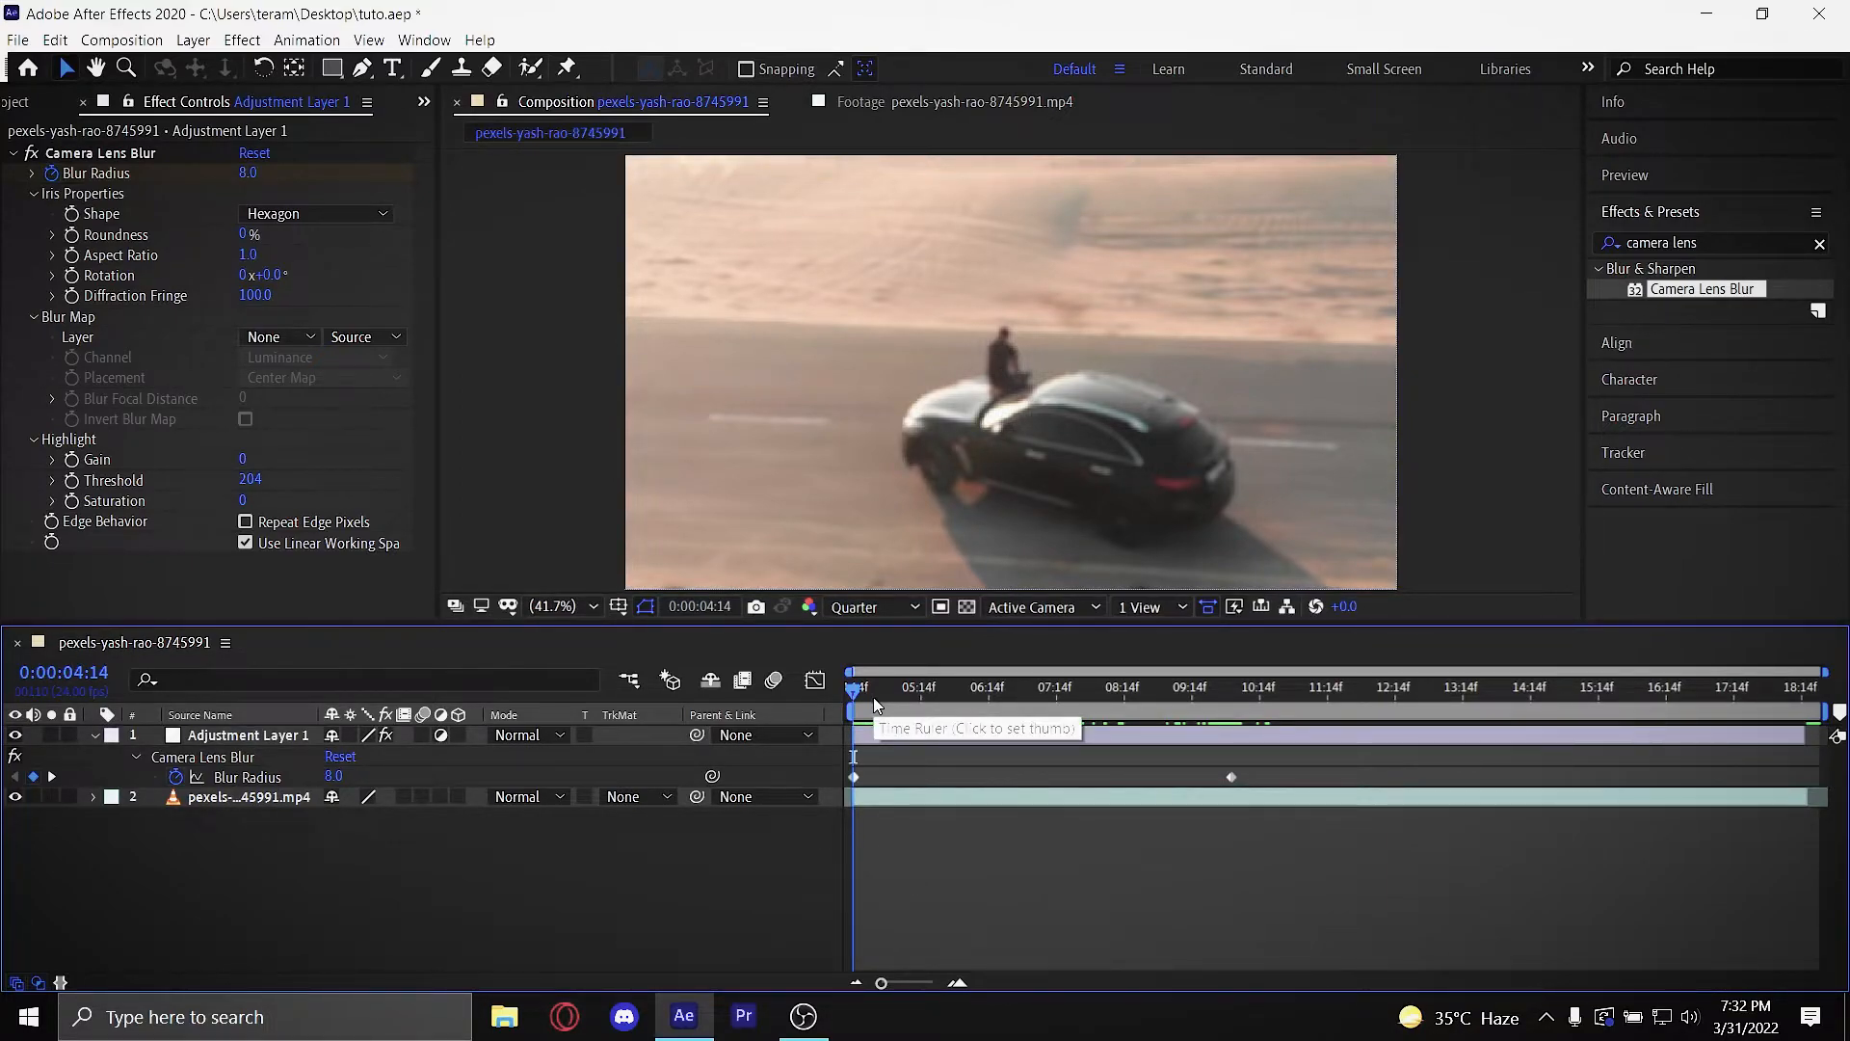
{"action": "left_click_drag", "start_coordinate": [1232, 777], "coordinate": [1192, 783]}
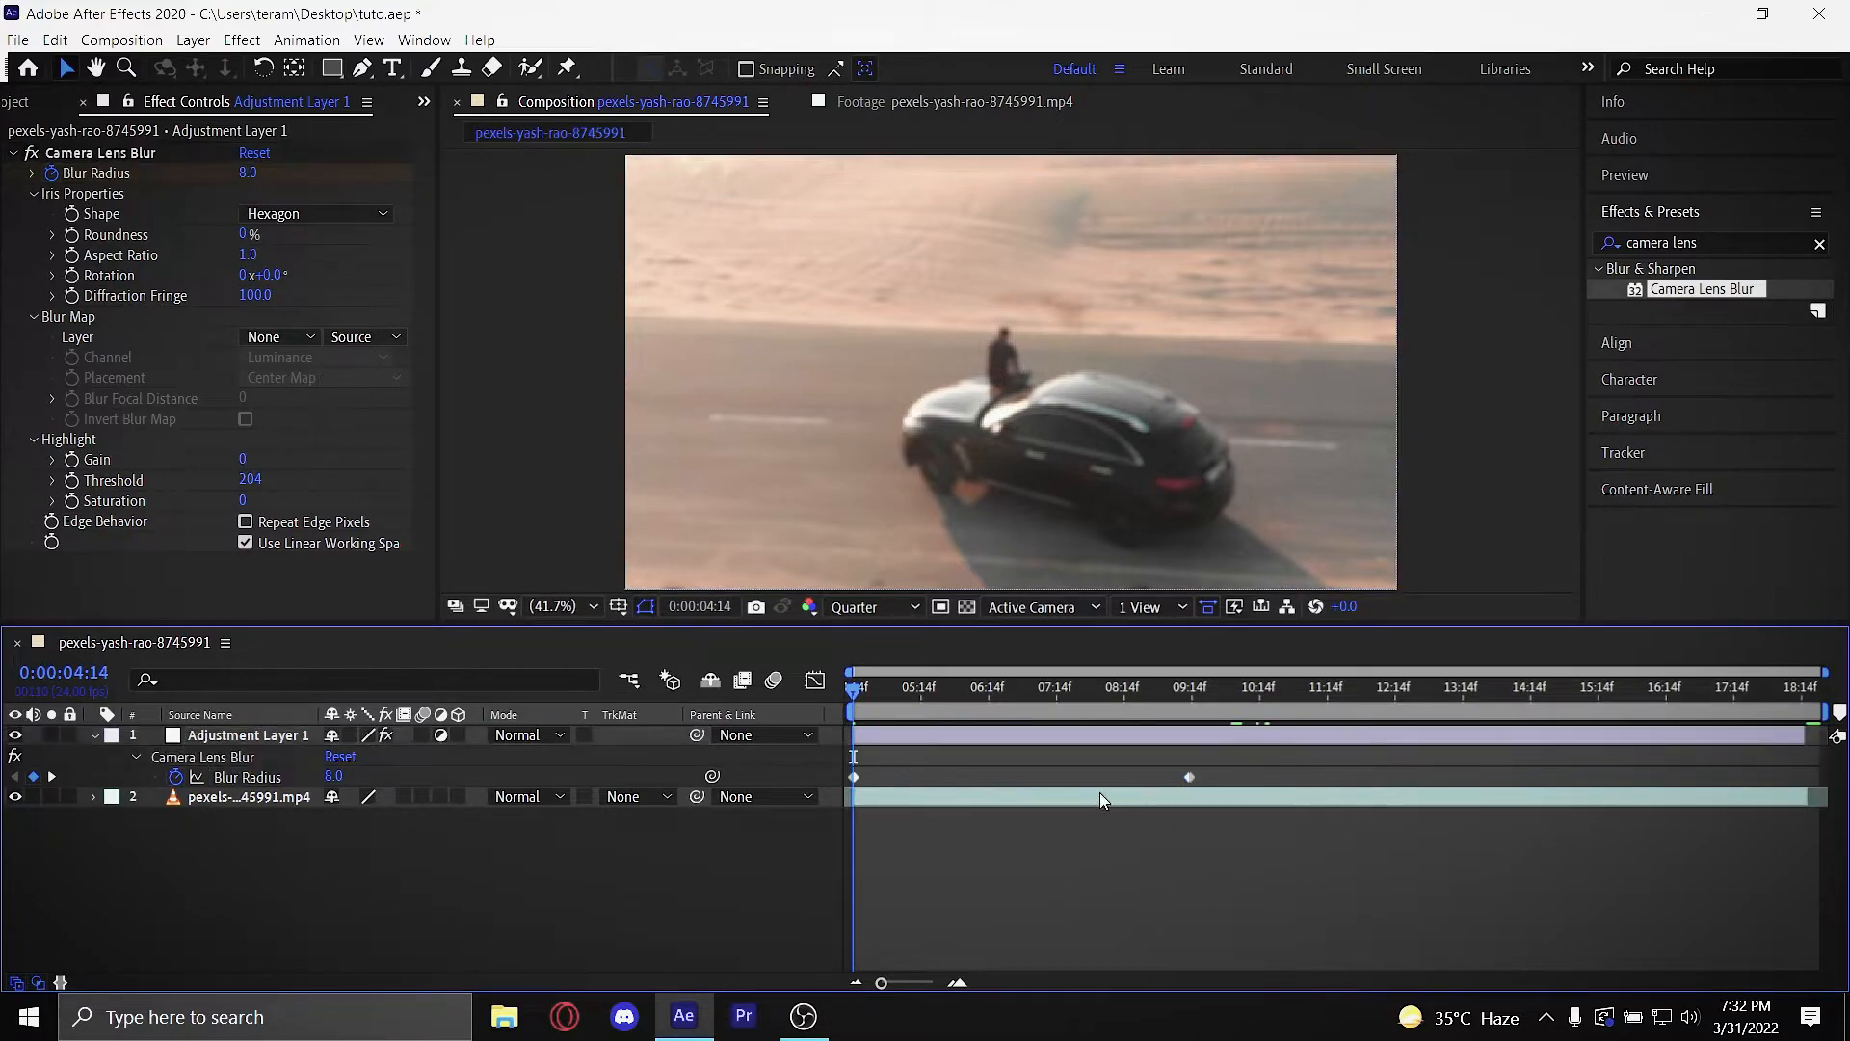
Step: Play the shortened blur transition from the first keyframe and scrub to 0:00:11:01
{"action": "left_click", "coordinate": [852, 697]}
{"action": "left_click_drag", "start_coordinate": [852, 697], "coordinate": [837, 756]}
{"action": "left_click", "coordinate": [1189, 776]}
{"action": "left_click", "coordinate": [1054, 841]}
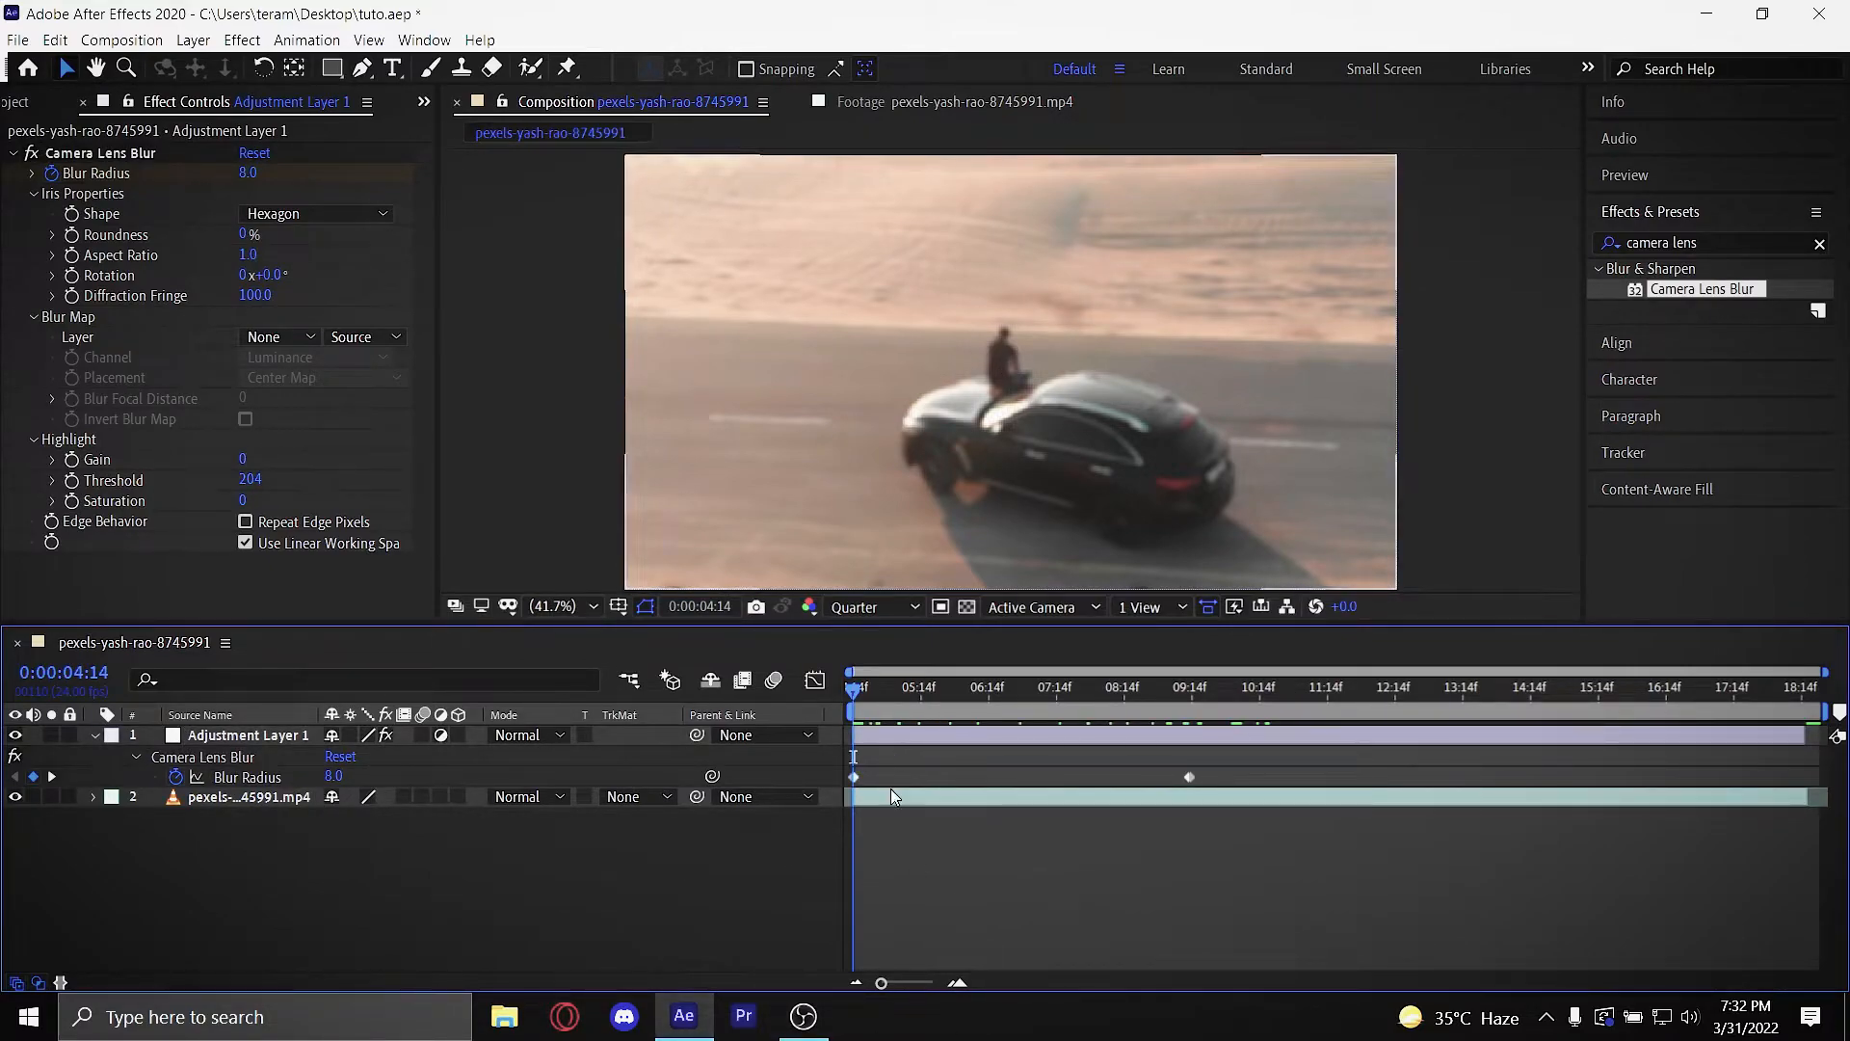
{"action": "key", "text": "space"}
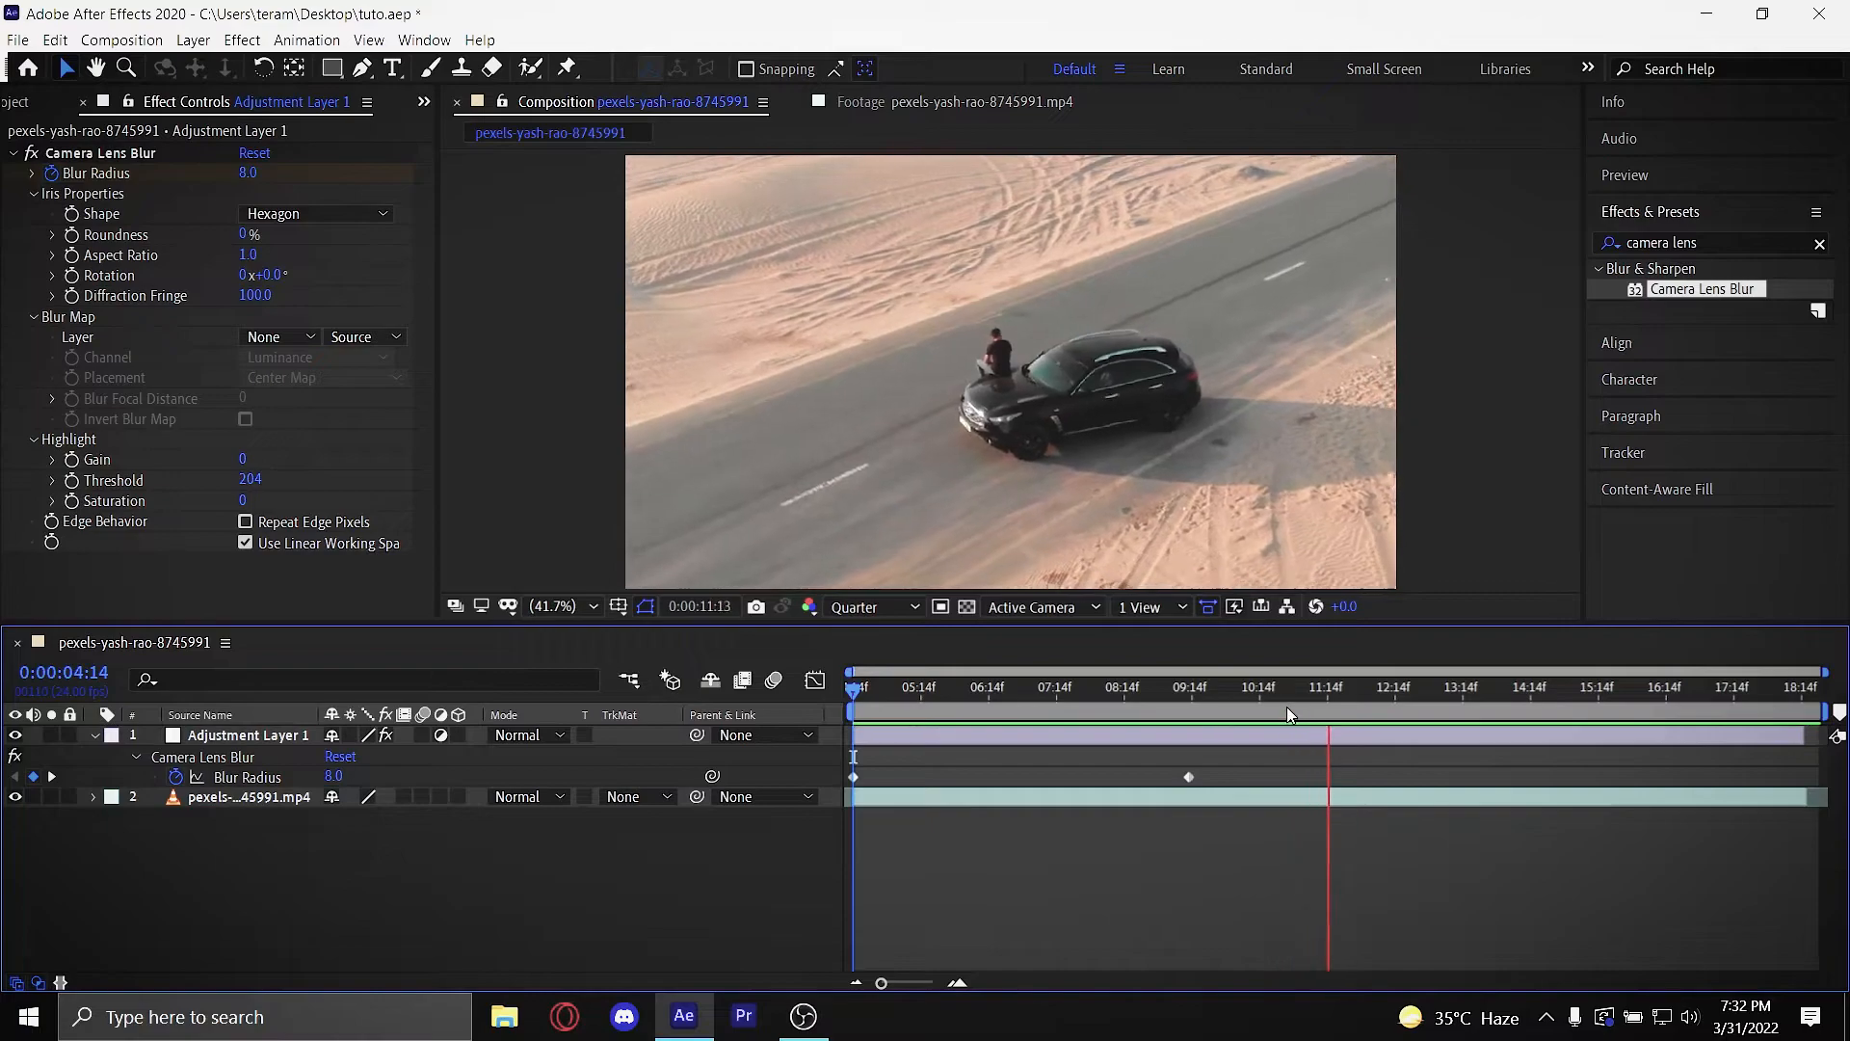
{"action": "left_click", "coordinate": [1099, 717]}
{"action": "left_click_drag", "start_coordinate": [1103, 725], "coordinate": [1289, 721]}
Step: Switch the composition's preview resolution to Full to compare the image with Quarter quality
{"action": "left_click", "coordinate": [865, 607]}
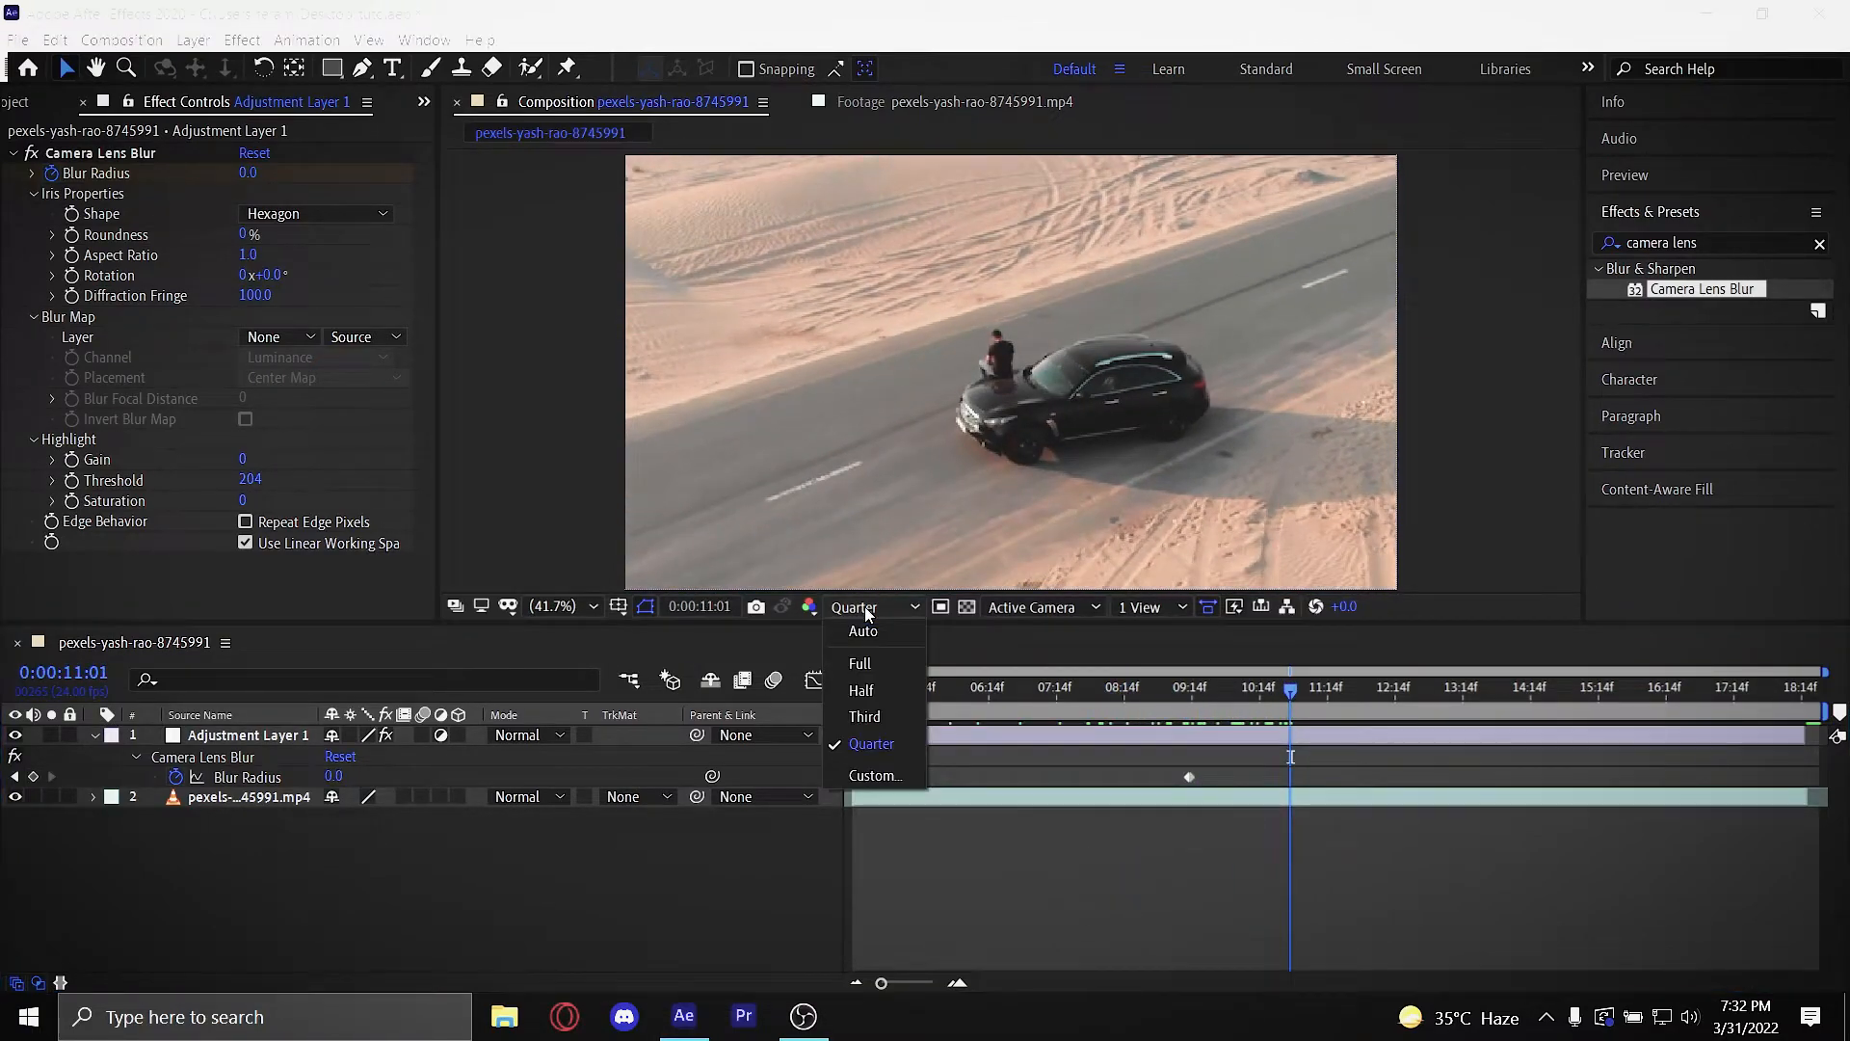
{"action": "left_click", "coordinate": [879, 739]}
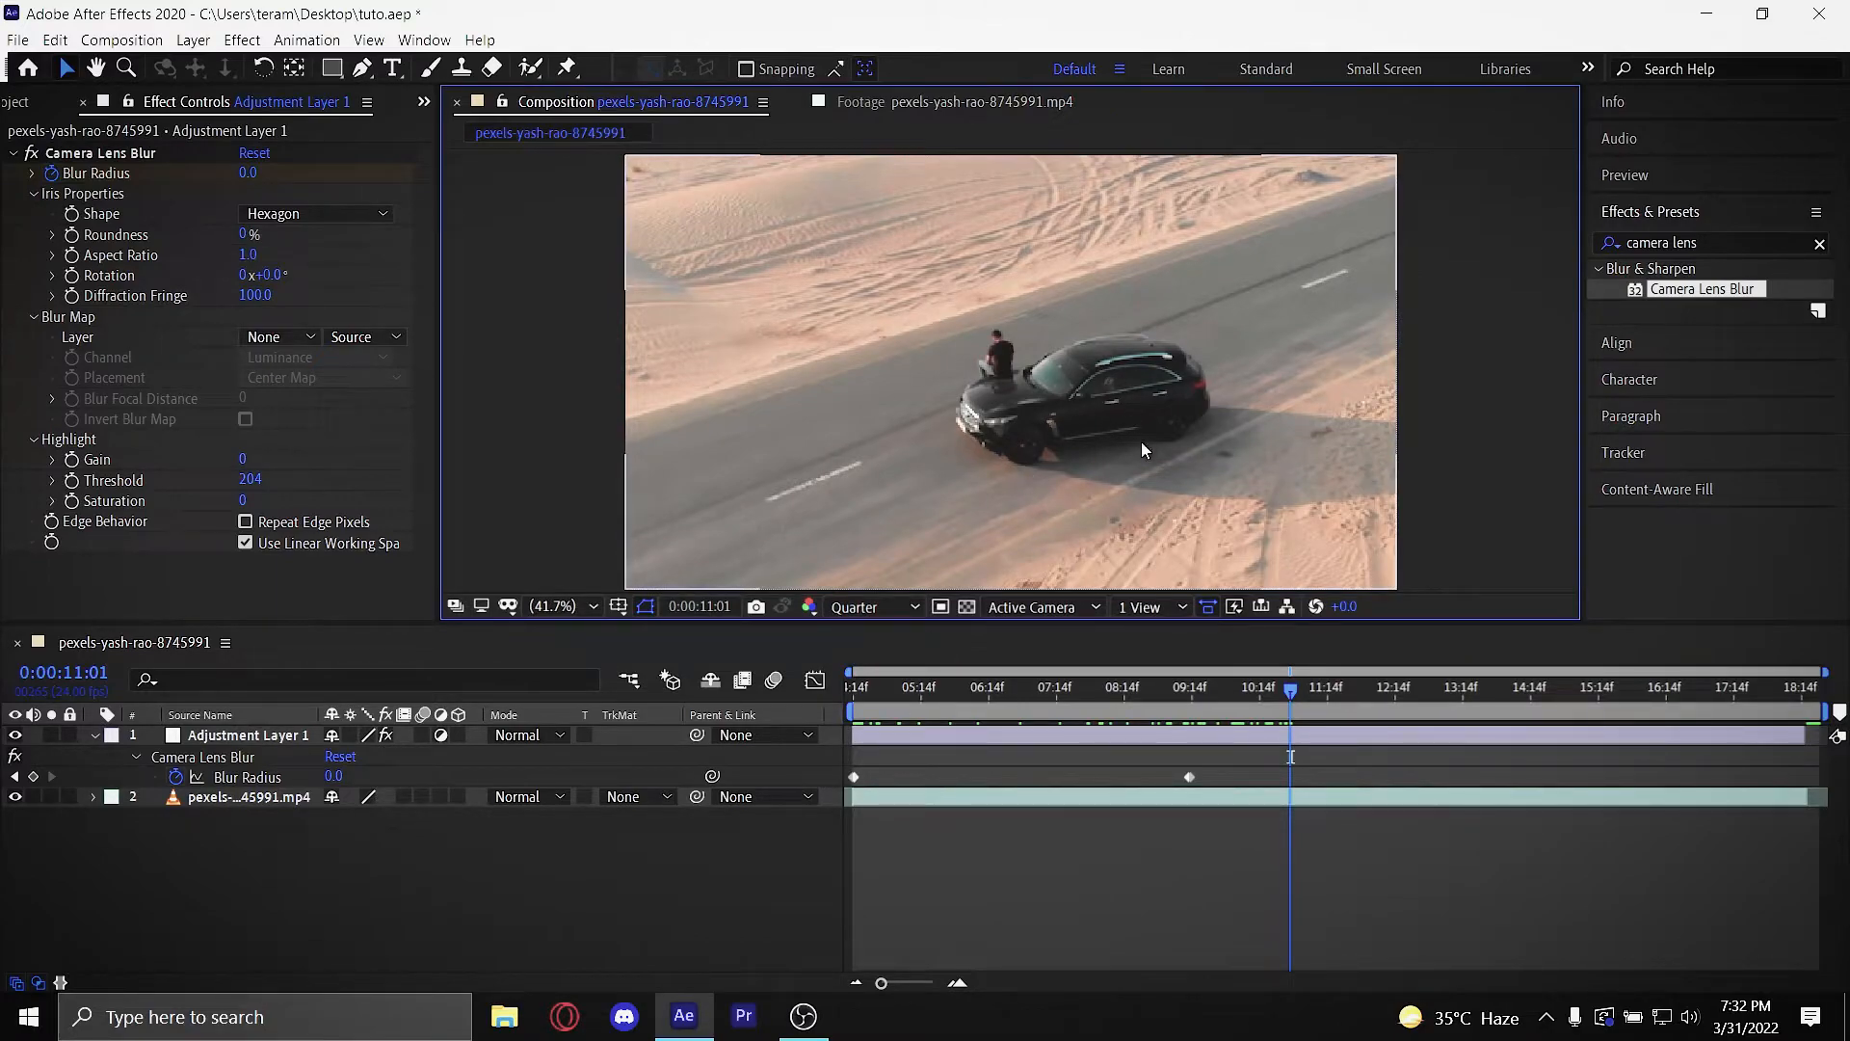
{"action": "left_click", "coordinate": [839, 608]}
{"action": "left_click", "coordinate": [853, 669]}
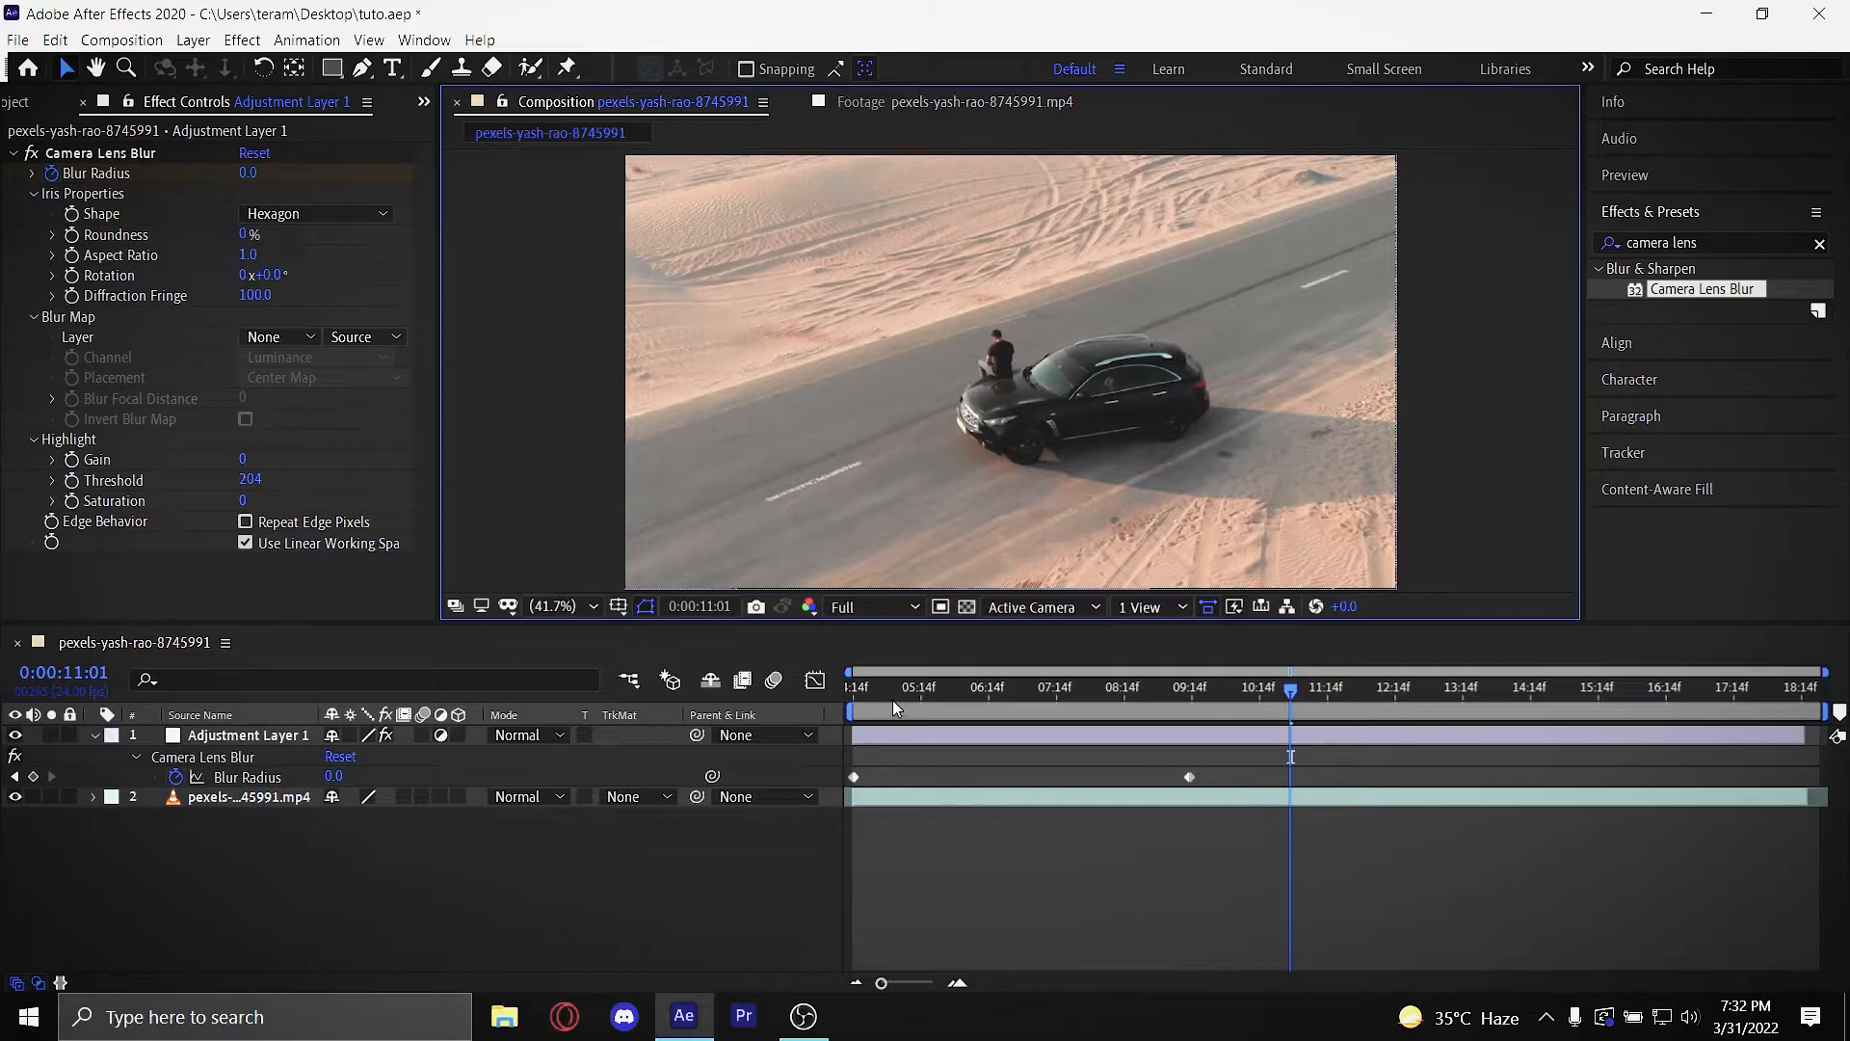
Step: Preview the blur animation again and return to its start at 0:00:04:14
{"action": "left_click", "coordinate": [852, 696]}
{"action": "key", "text": "space"}
{"action": "left_click", "coordinate": [1201, 688]}
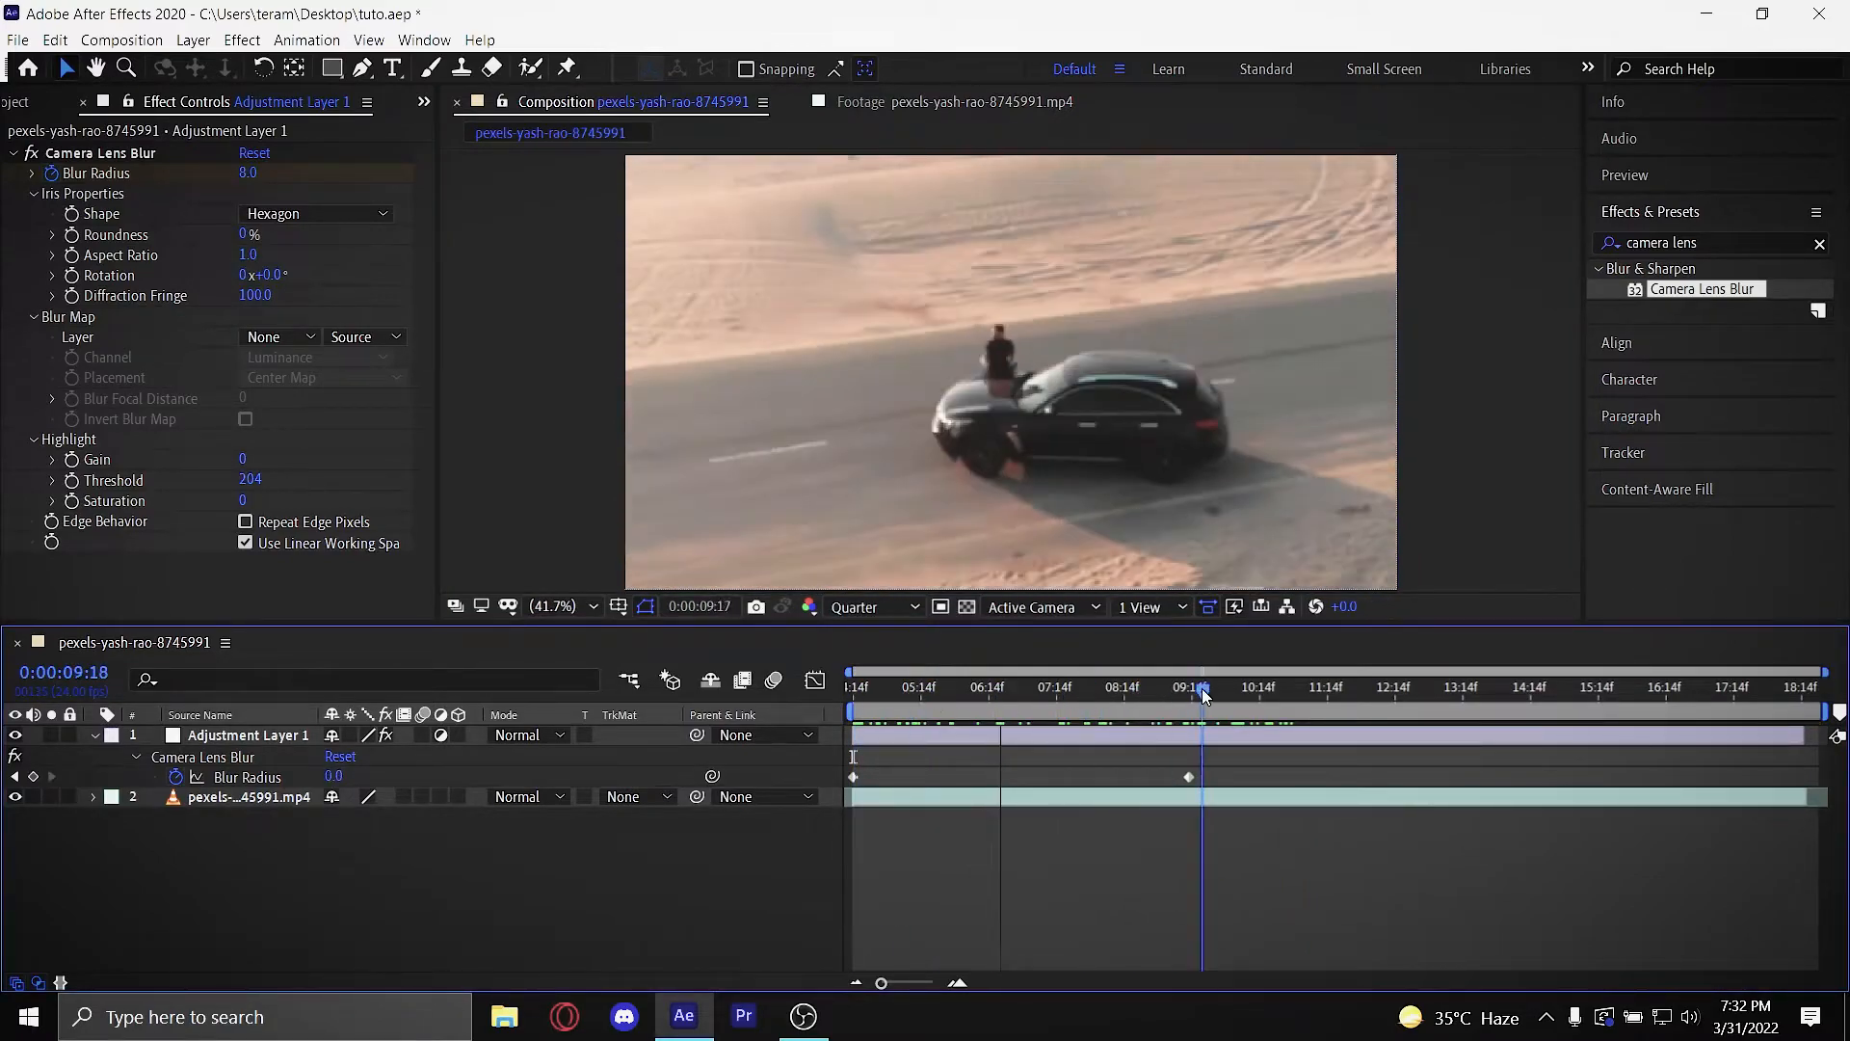
{"action": "left_click", "coordinate": [854, 690]}
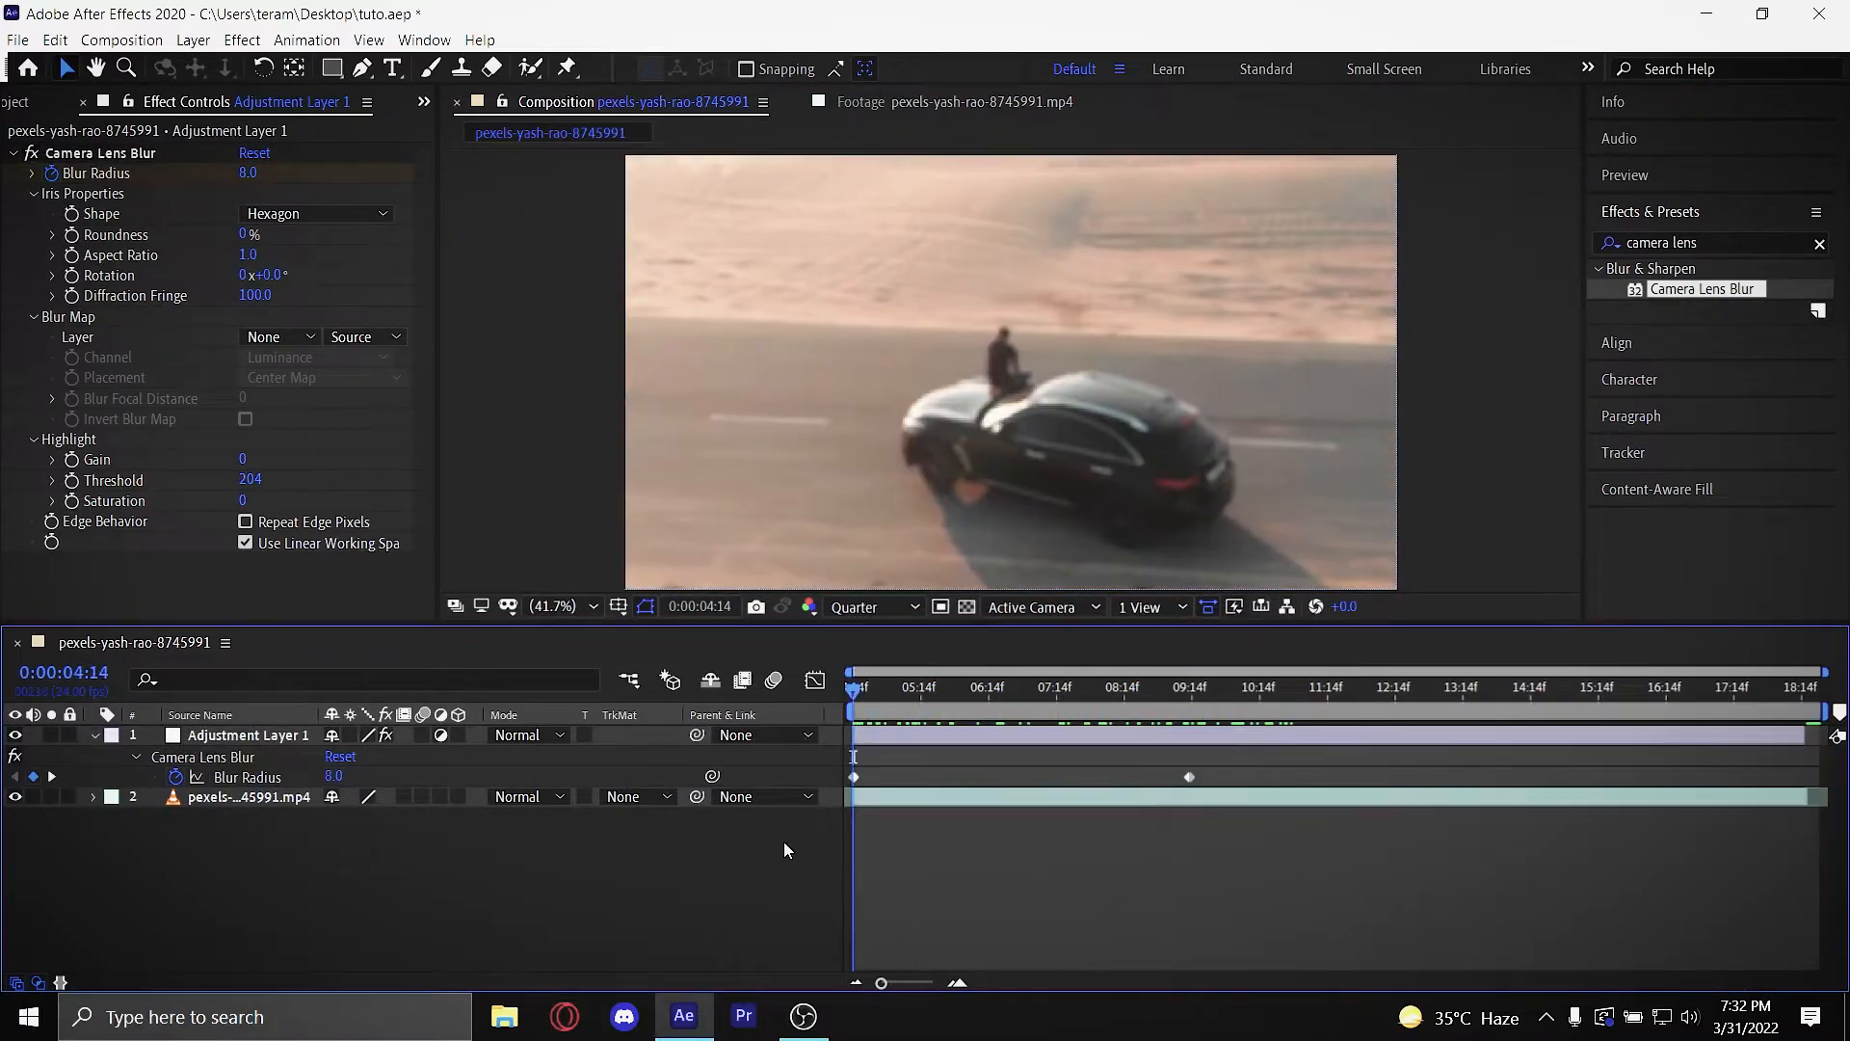
Step: Search the effects for "brightne" and apply Brightness & Contrast to the adjustment layer
{"action": "triple_click", "coordinate": [1726, 240]}
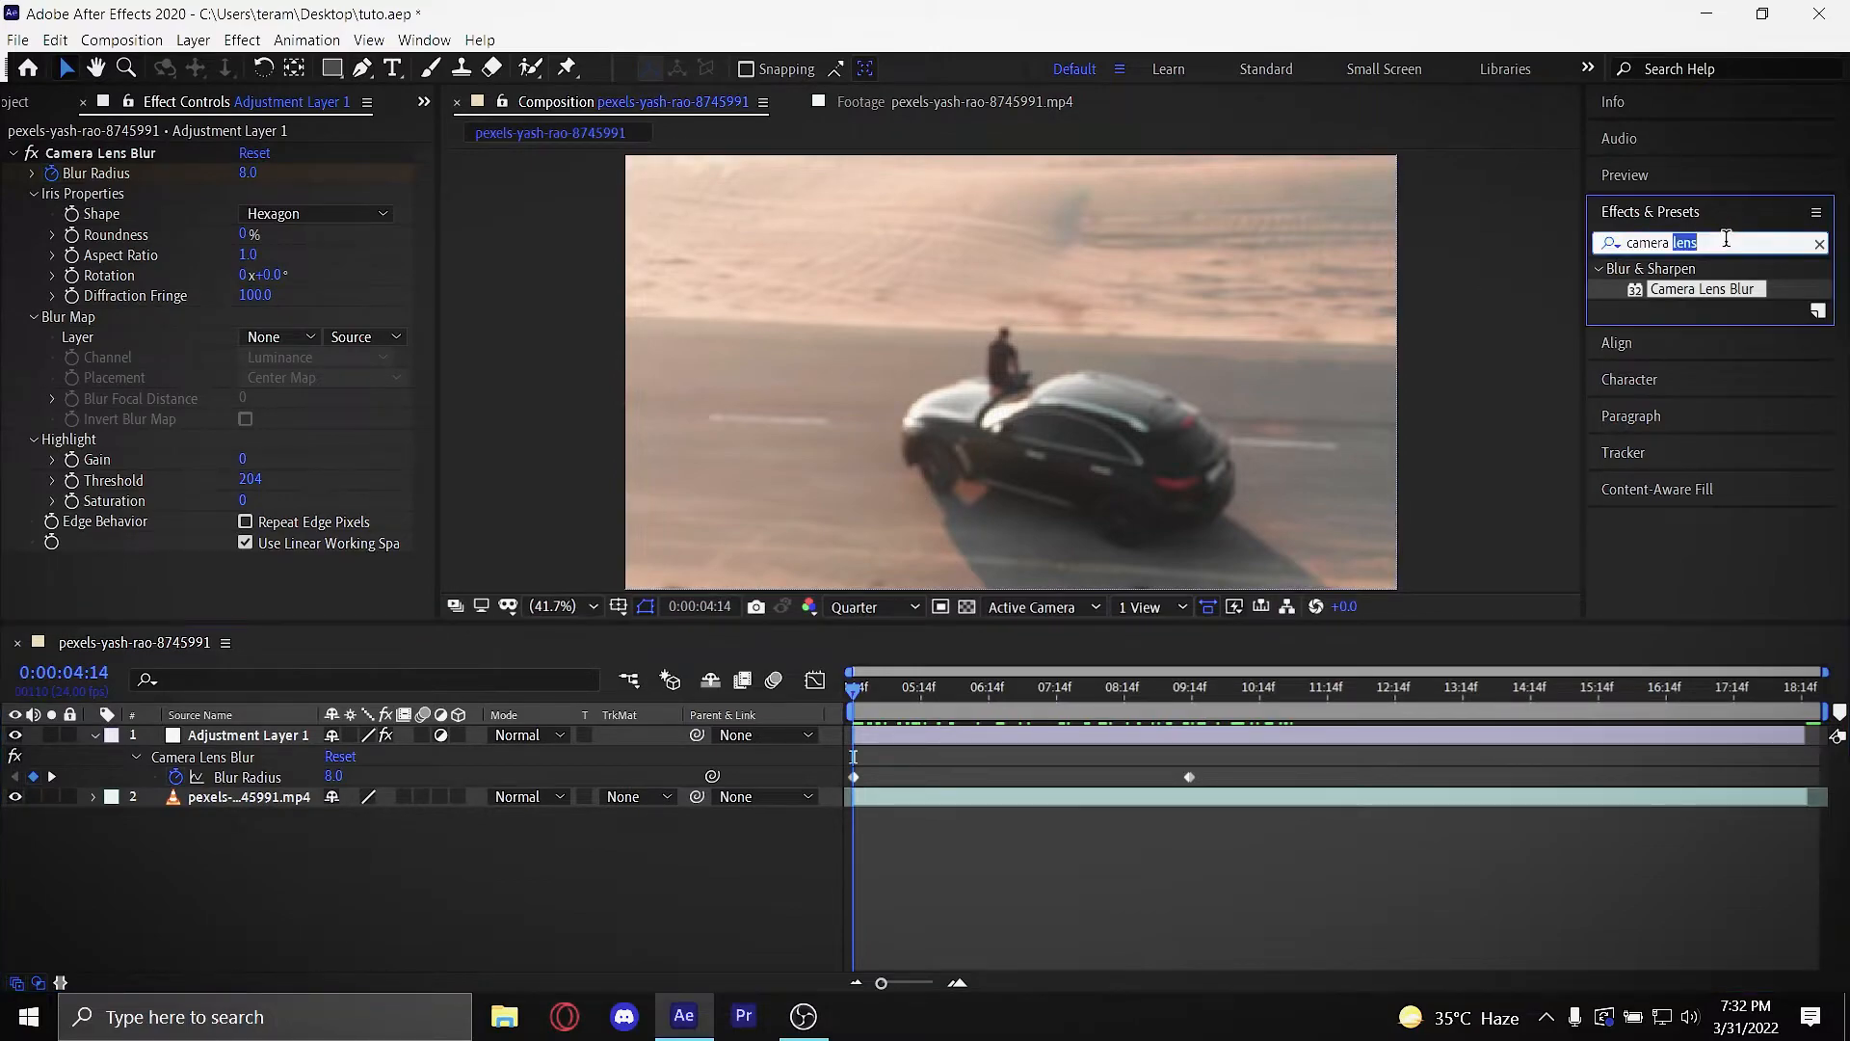
{"action": "key", "text": "BackSpace"}
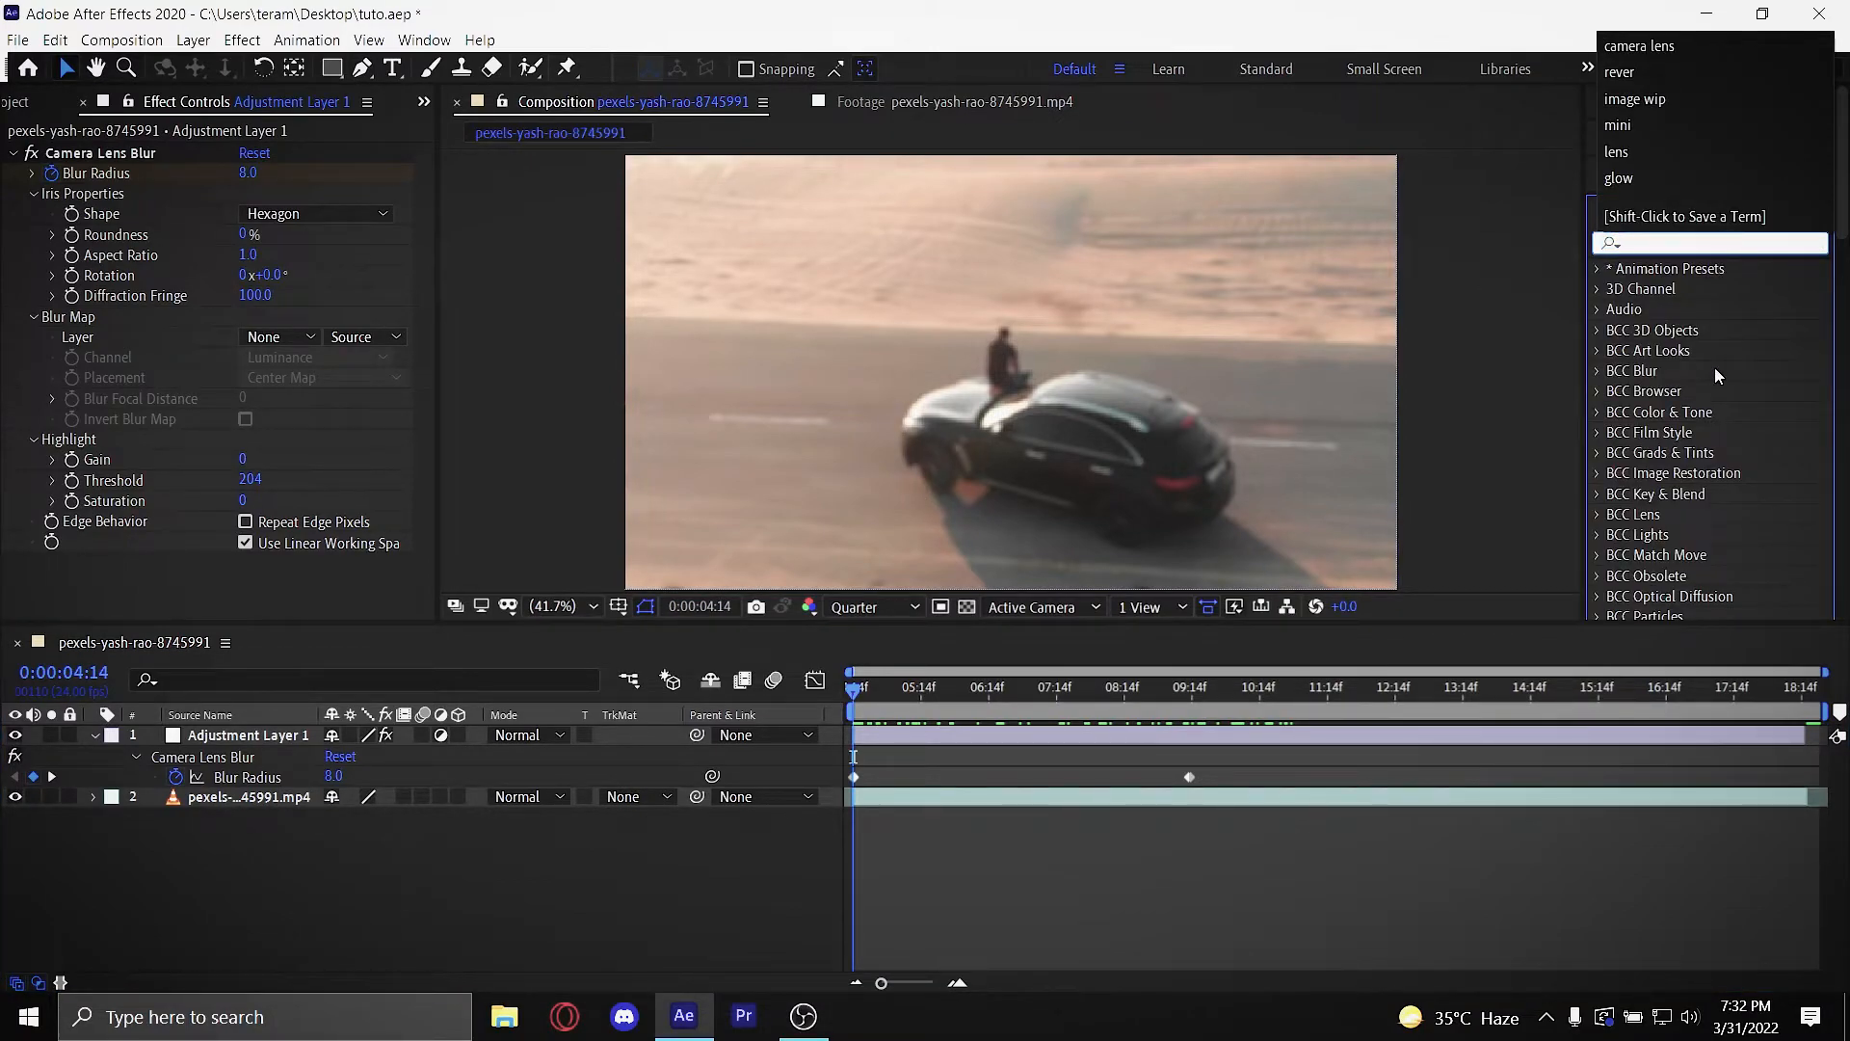
{"action": "scroll", "coordinate": [1735, 458], "scroll_direction": "down", "scroll_amount": 5}
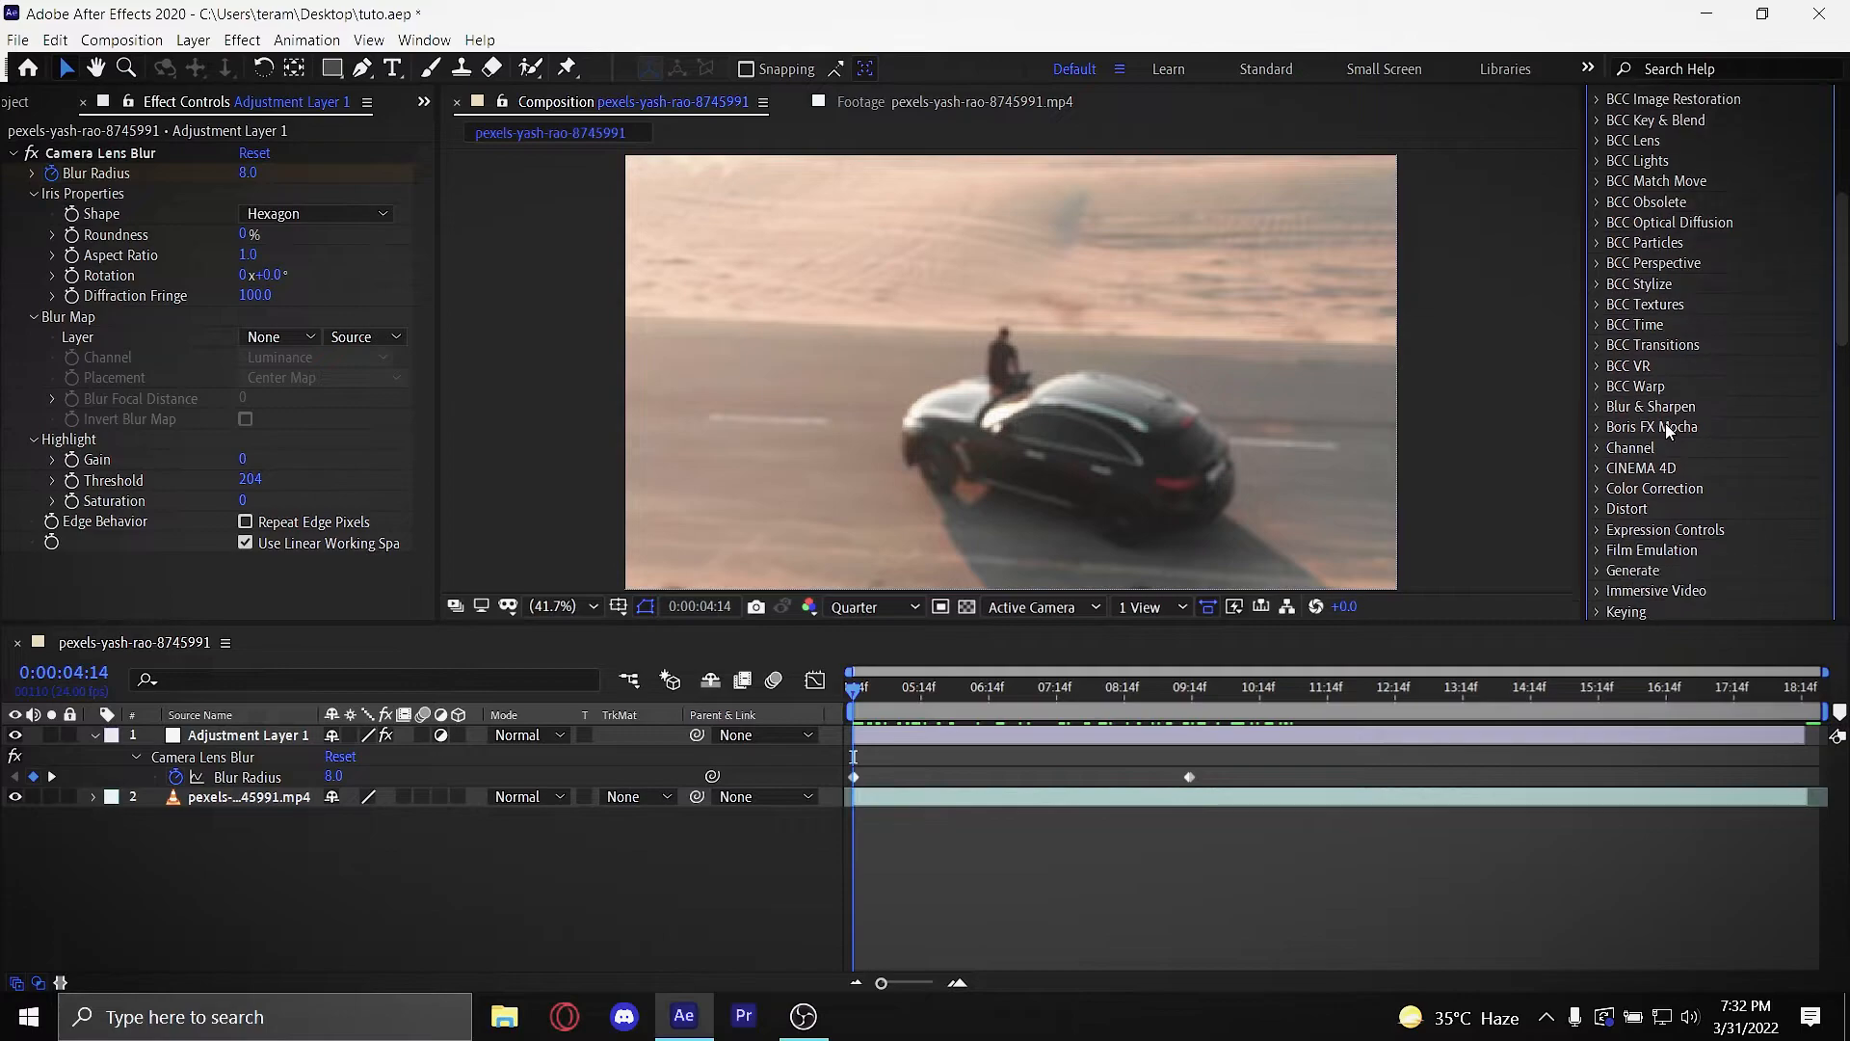
{"action": "scroll", "coordinate": [1722, 455], "scroll_direction": "up", "scroll_amount": 10}
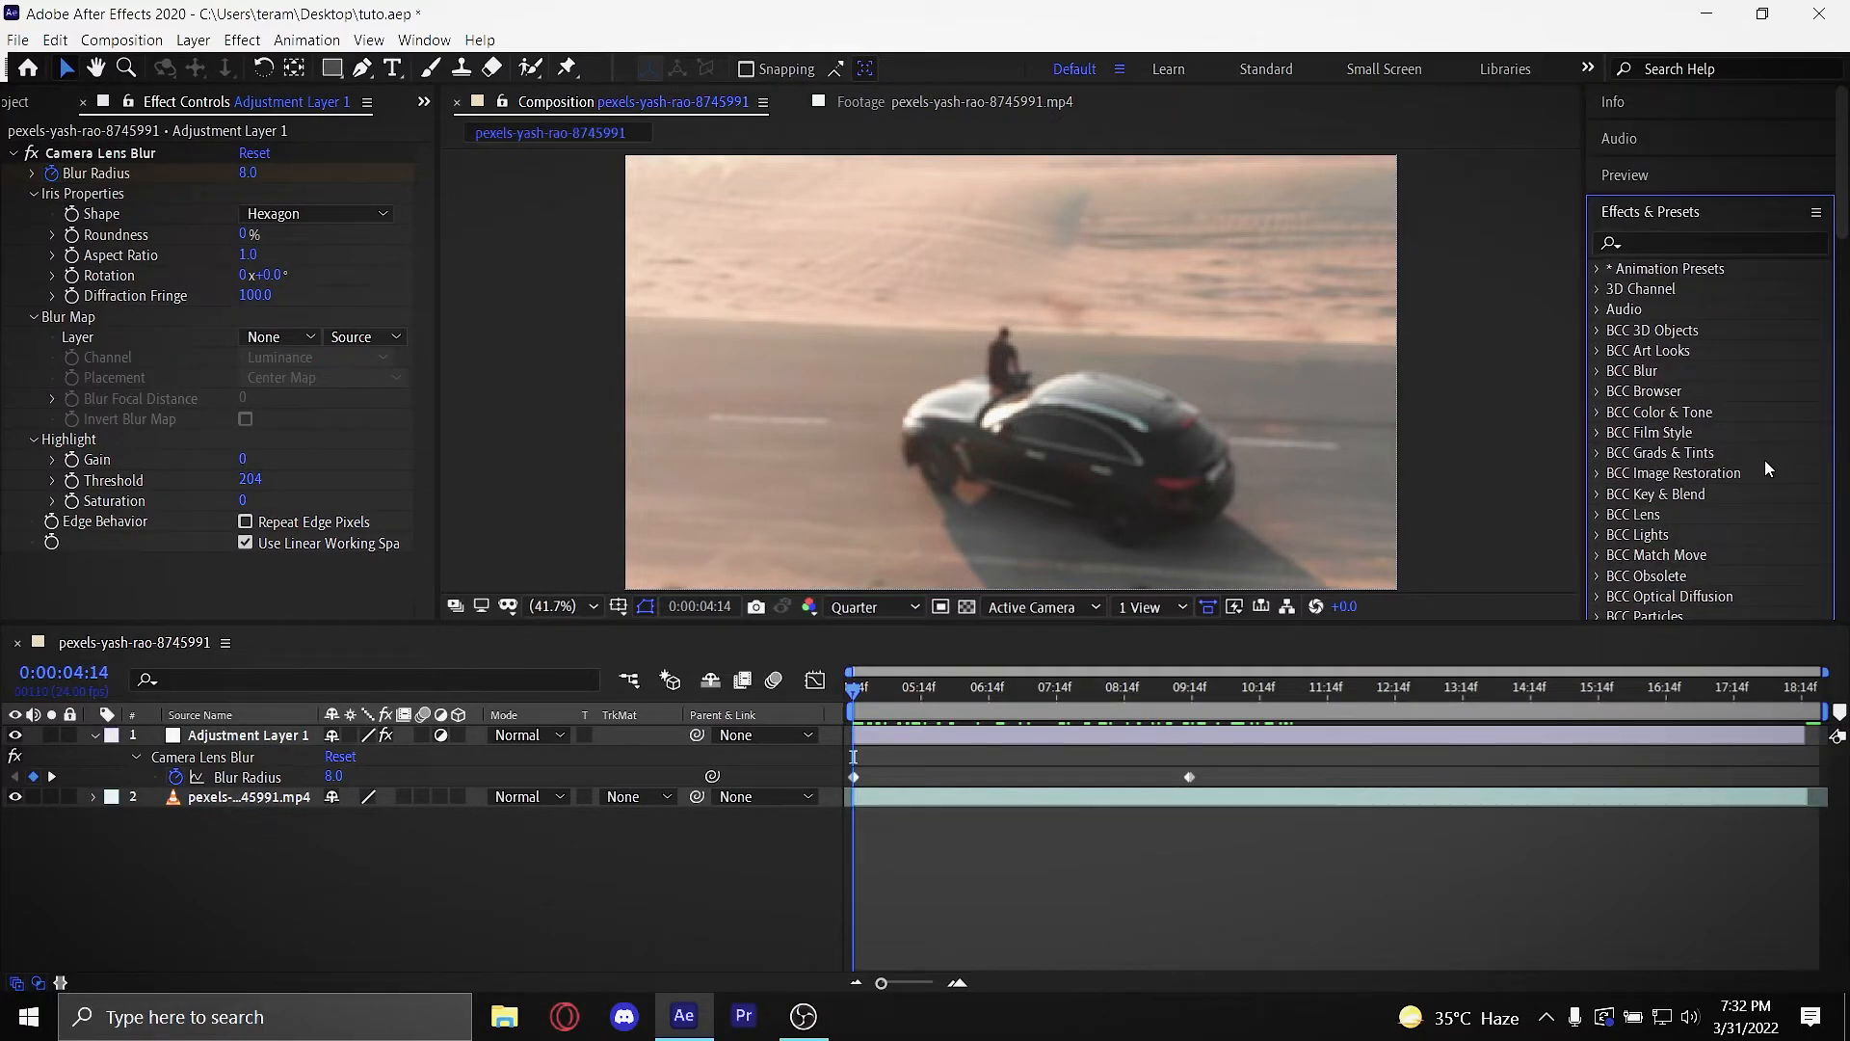
{"action": "left_click", "coordinate": [1707, 243]}
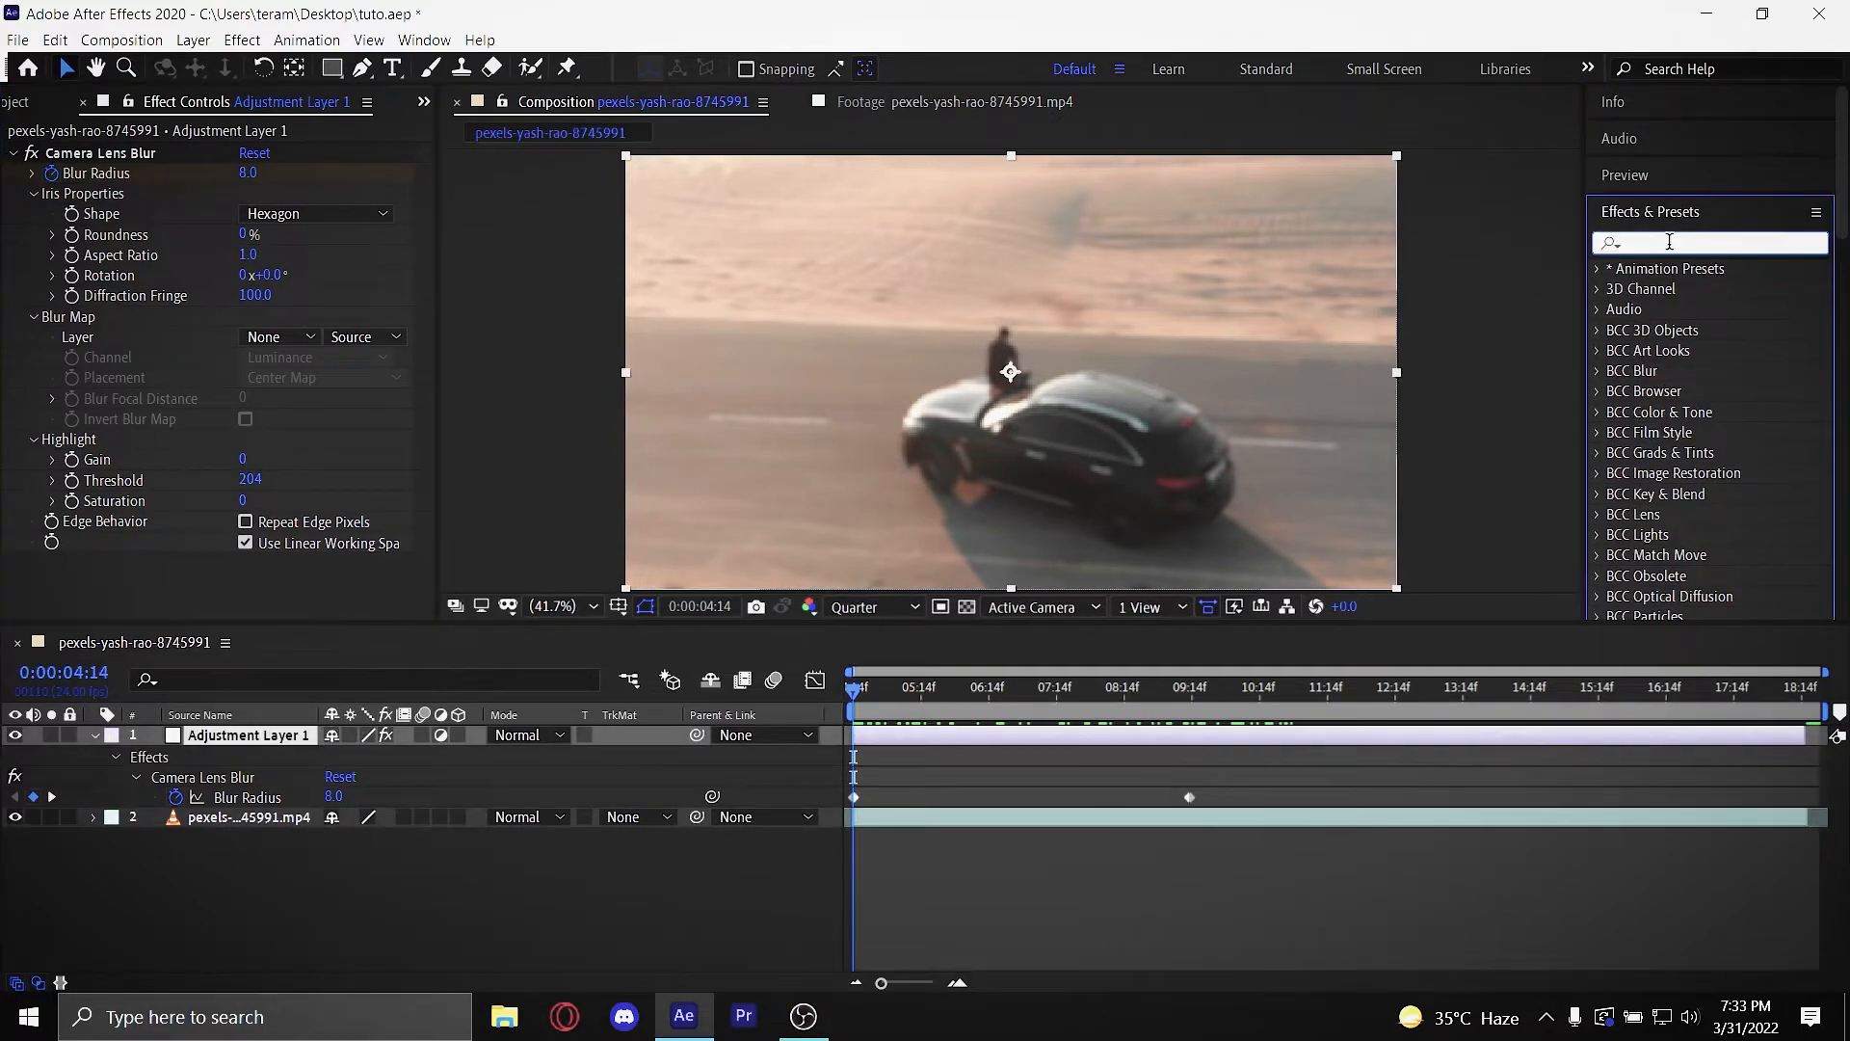
{"action": "type", "text": "brightne"}
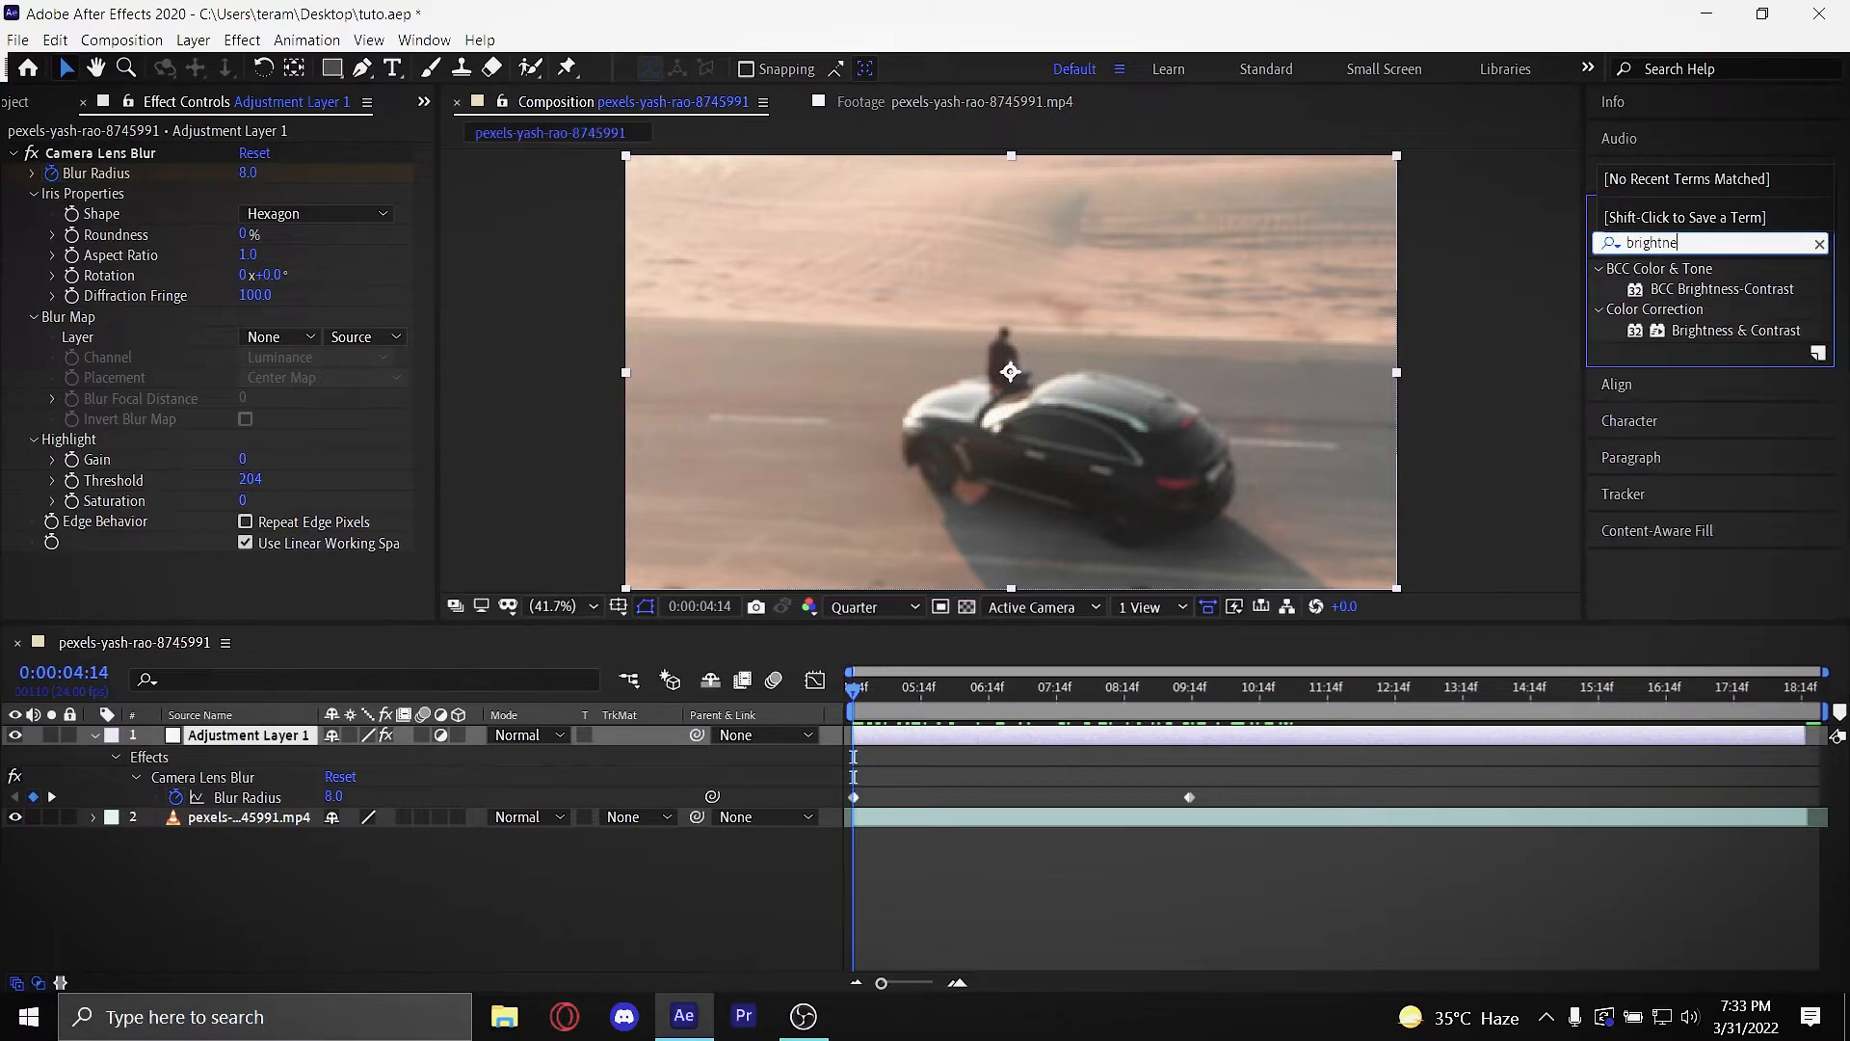
{"action": "left_click", "coordinate": [1717, 333]}
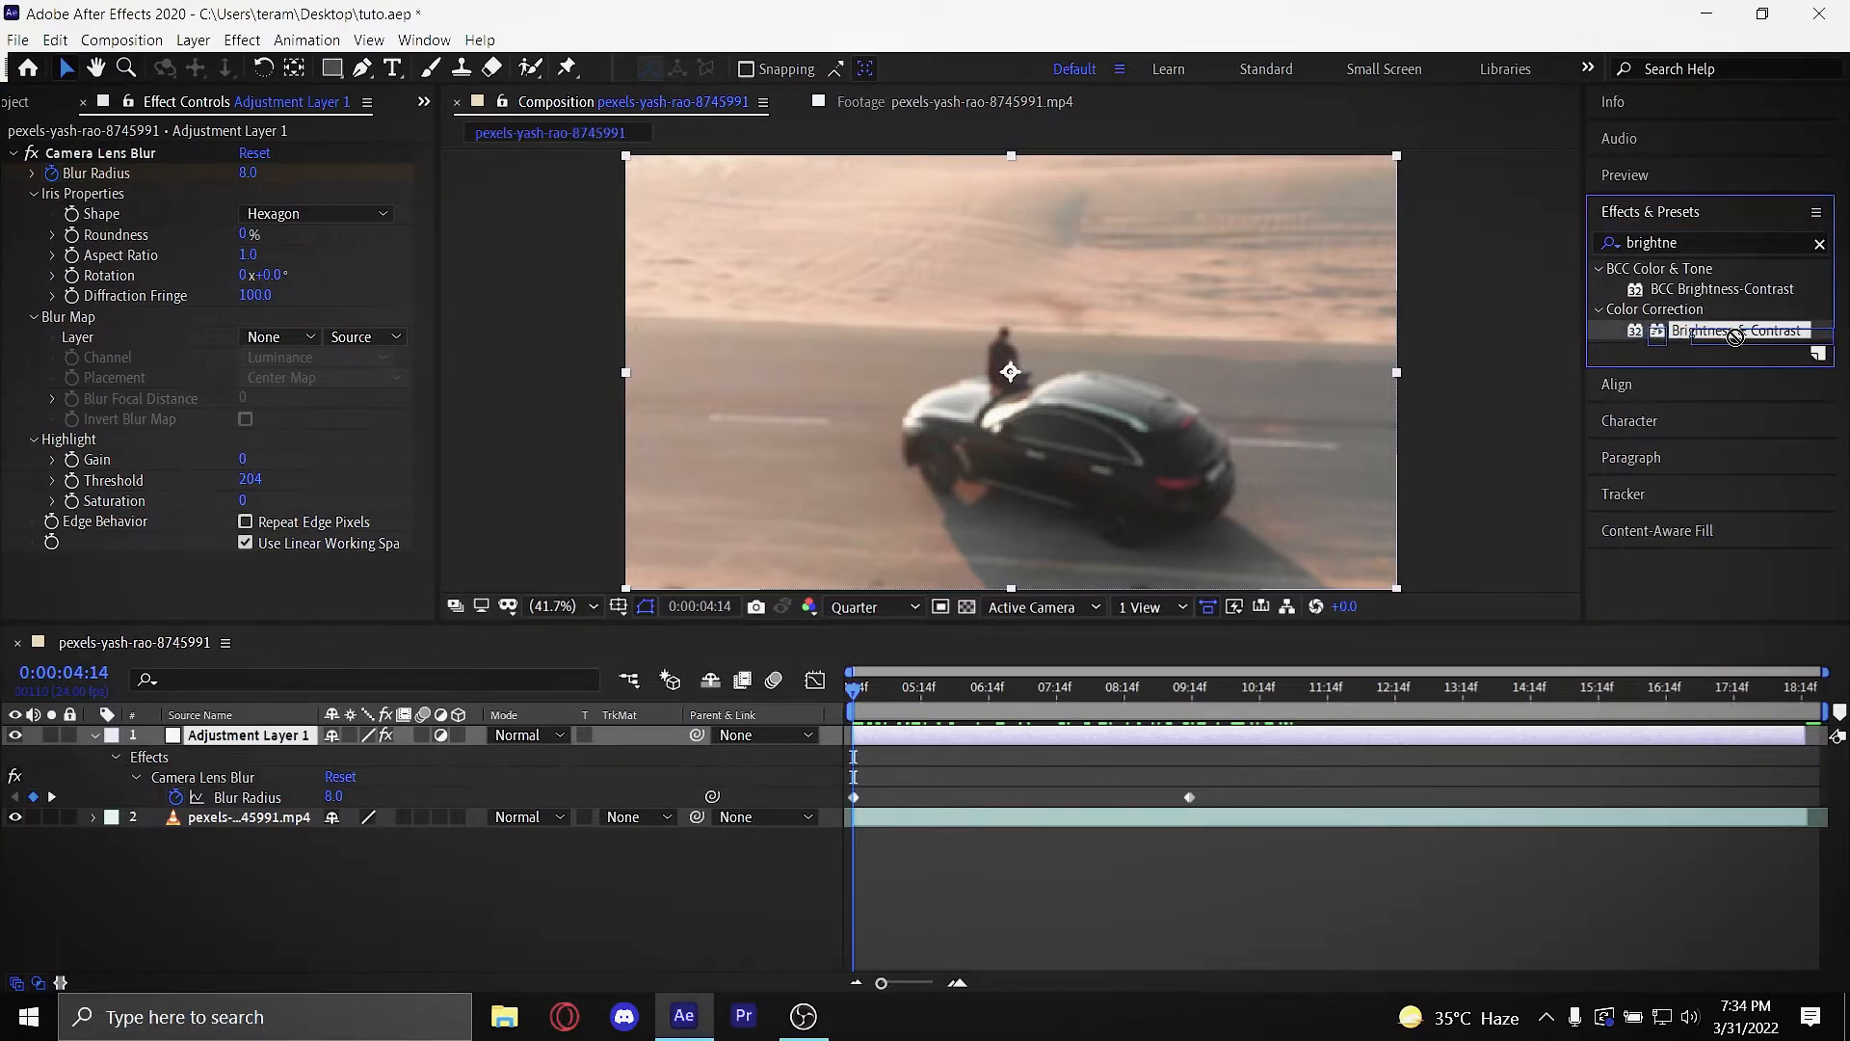
{"action": "left_click_drag", "start_coordinate": [1703, 336], "coordinate": [1212, 767]}
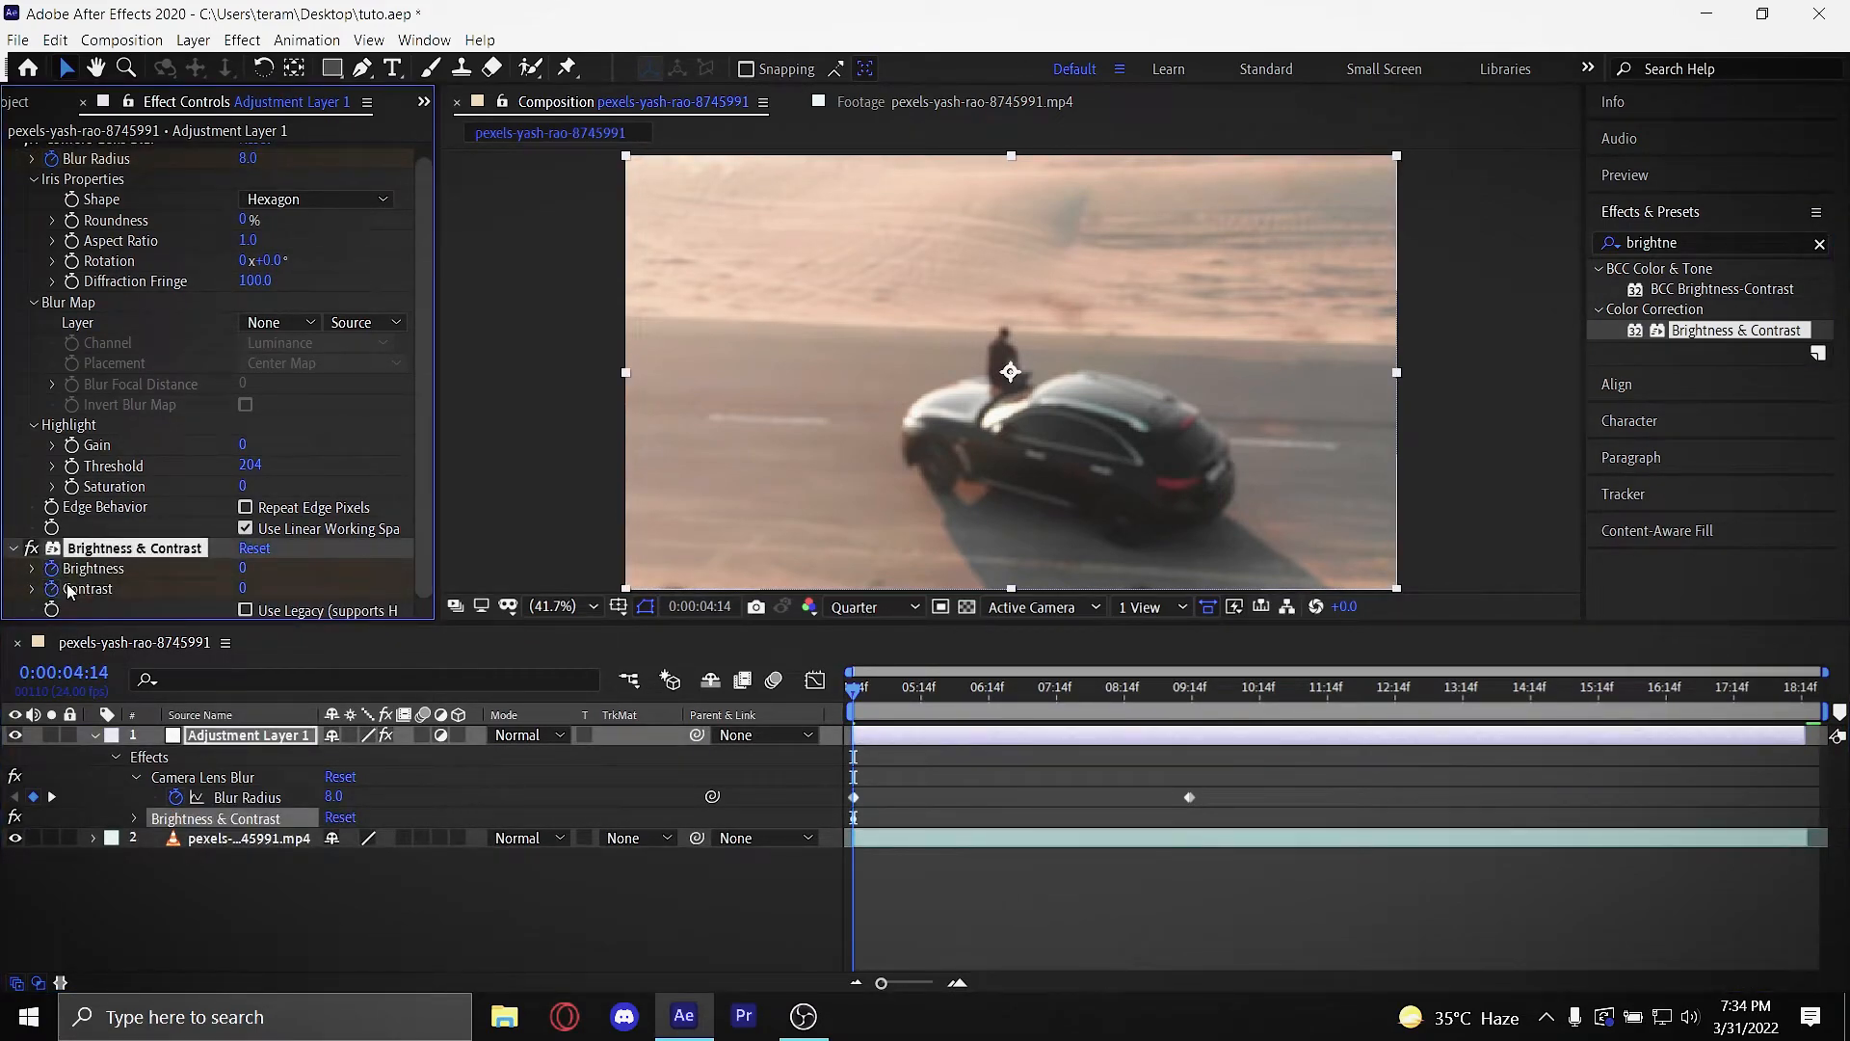
Step: Keyframe Brightness and Contrast at 0:00:04:14 and reveal all of the adjustment layer's keyframed properties in the timeline
{"action": "left_click", "coordinate": [175, 427]}
{"action": "left_click", "coordinate": [101, 549]}
{"action": "key", "text": "u"}
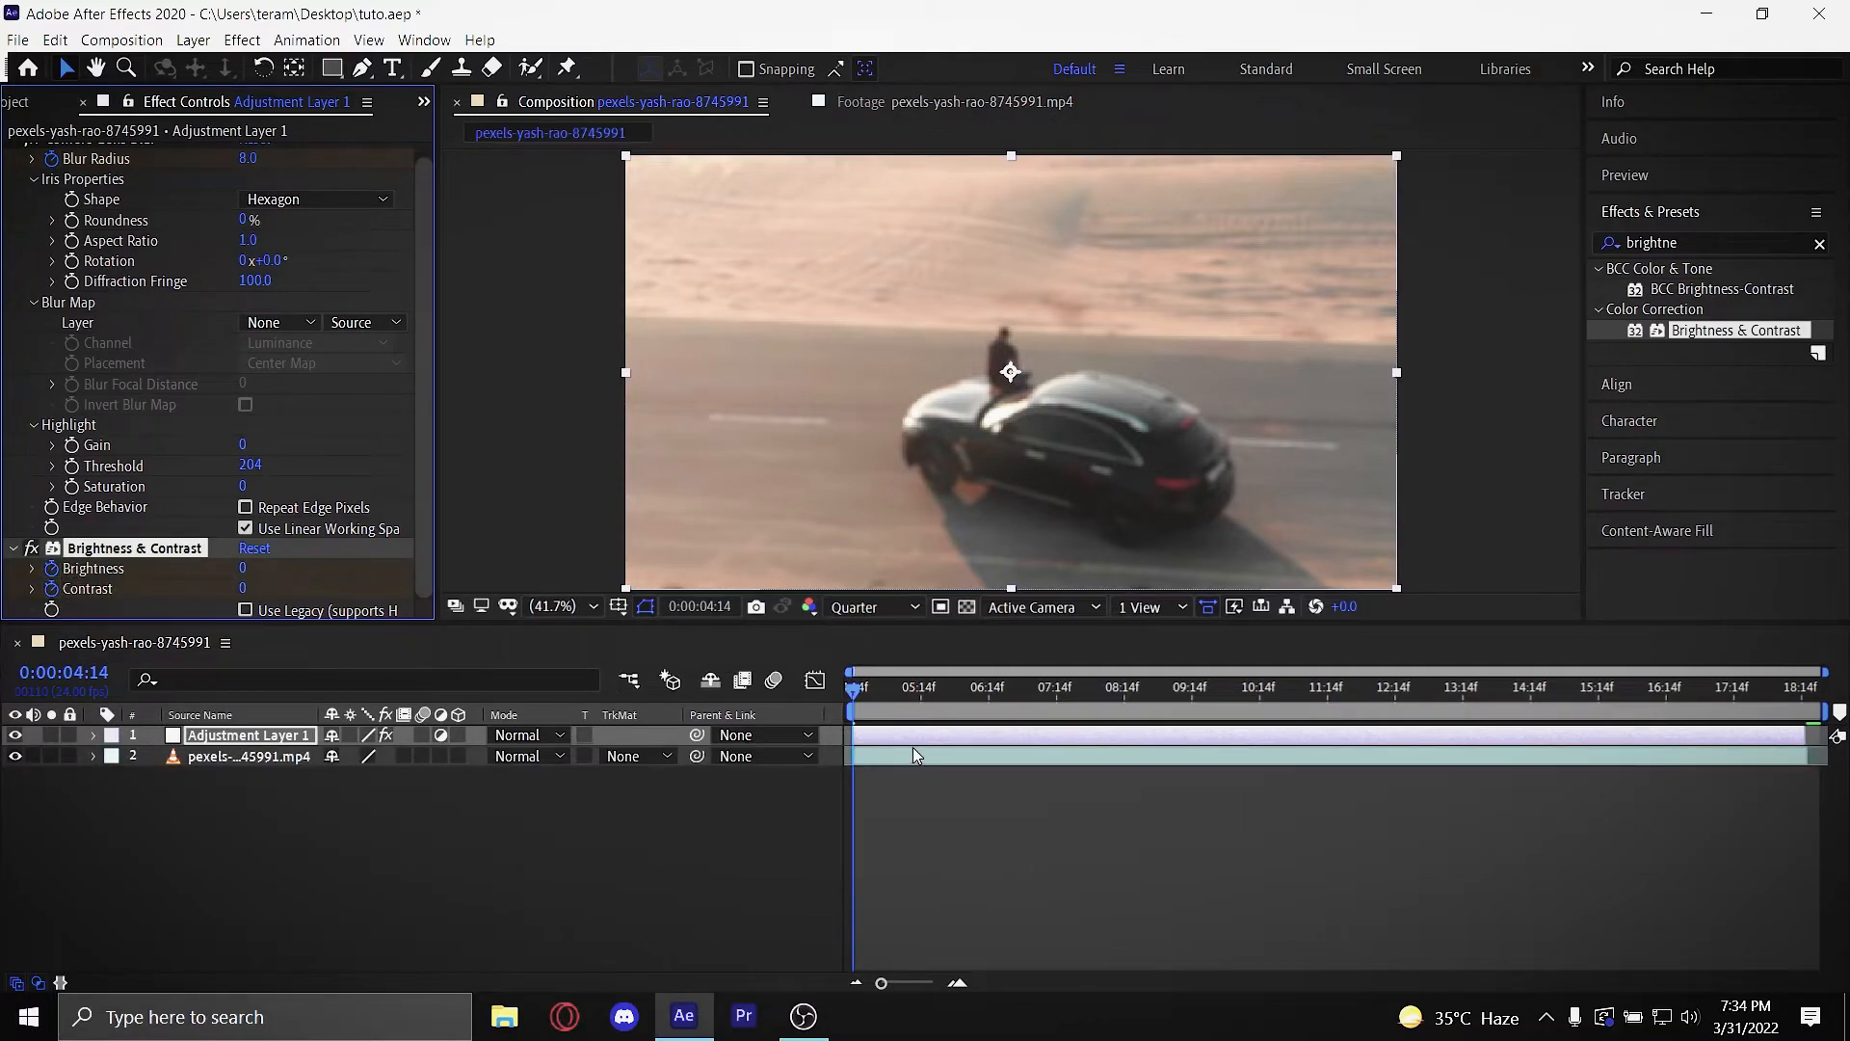
{"action": "key", "text": "u"}
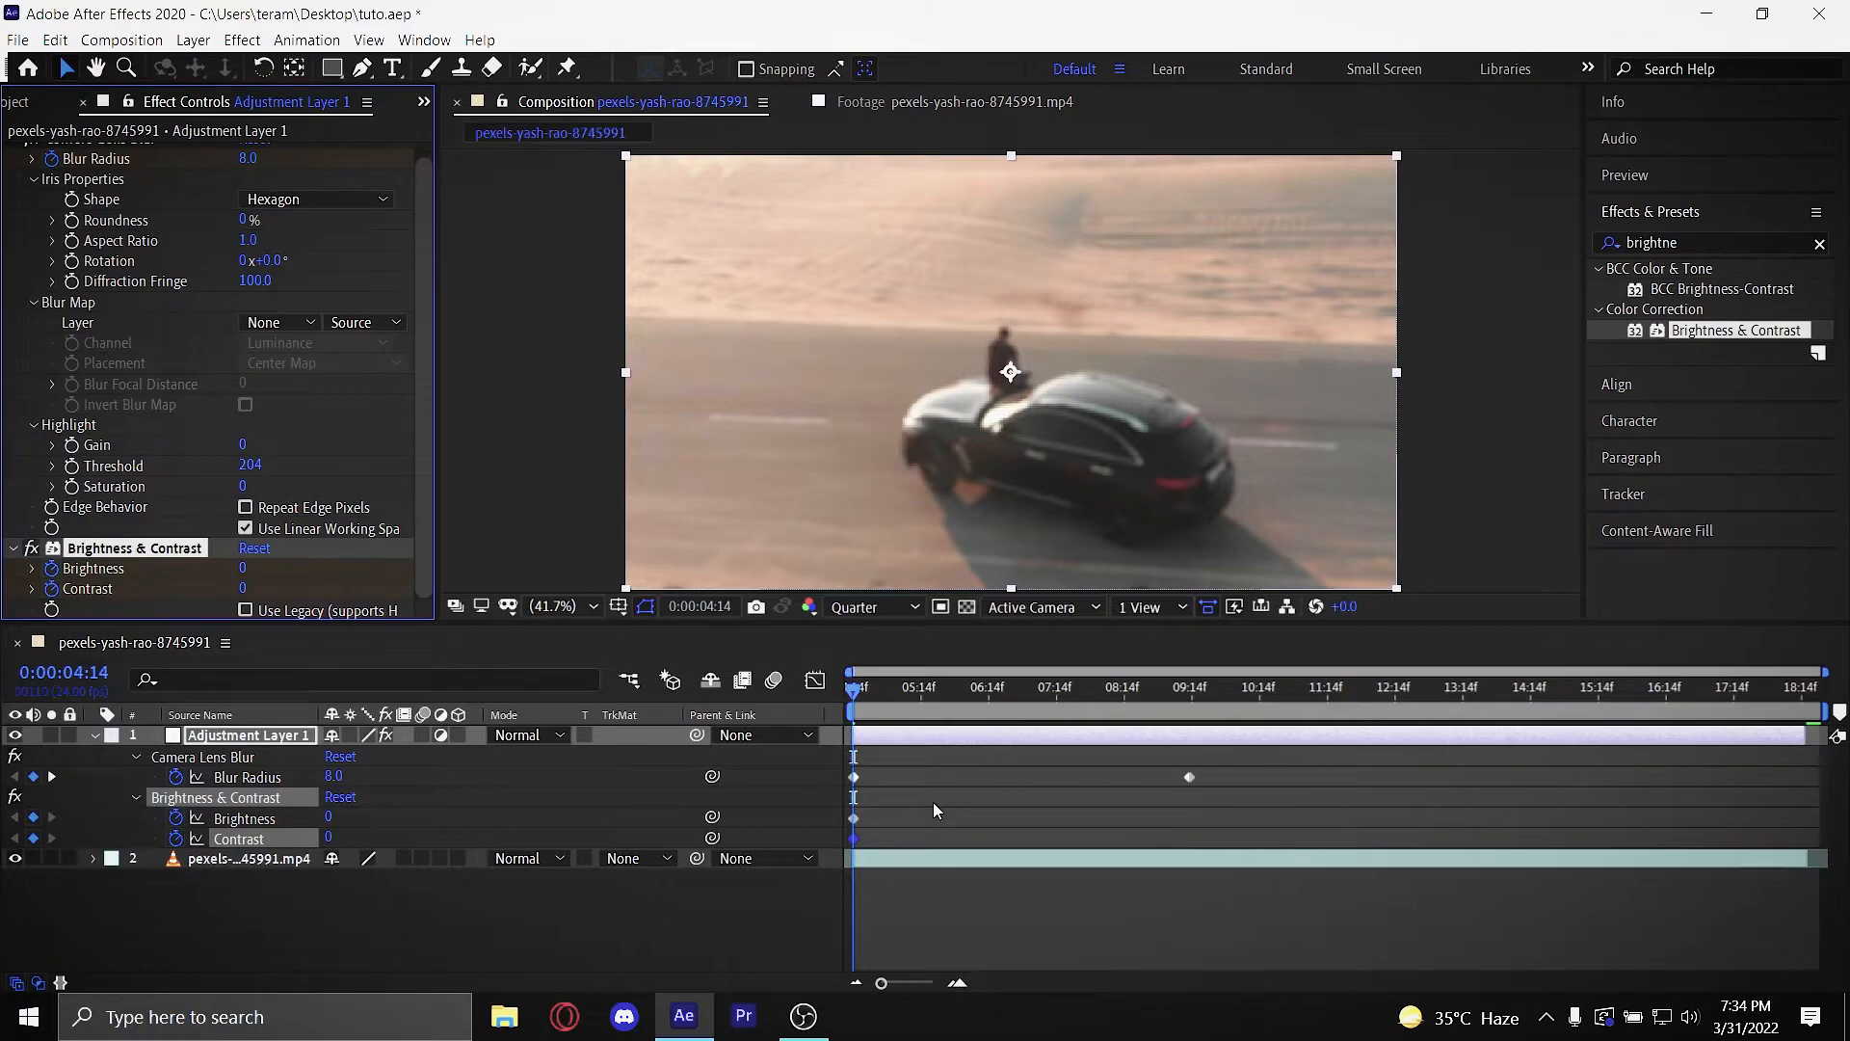
{"action": "left_click", "coordinate": [939, 797]}
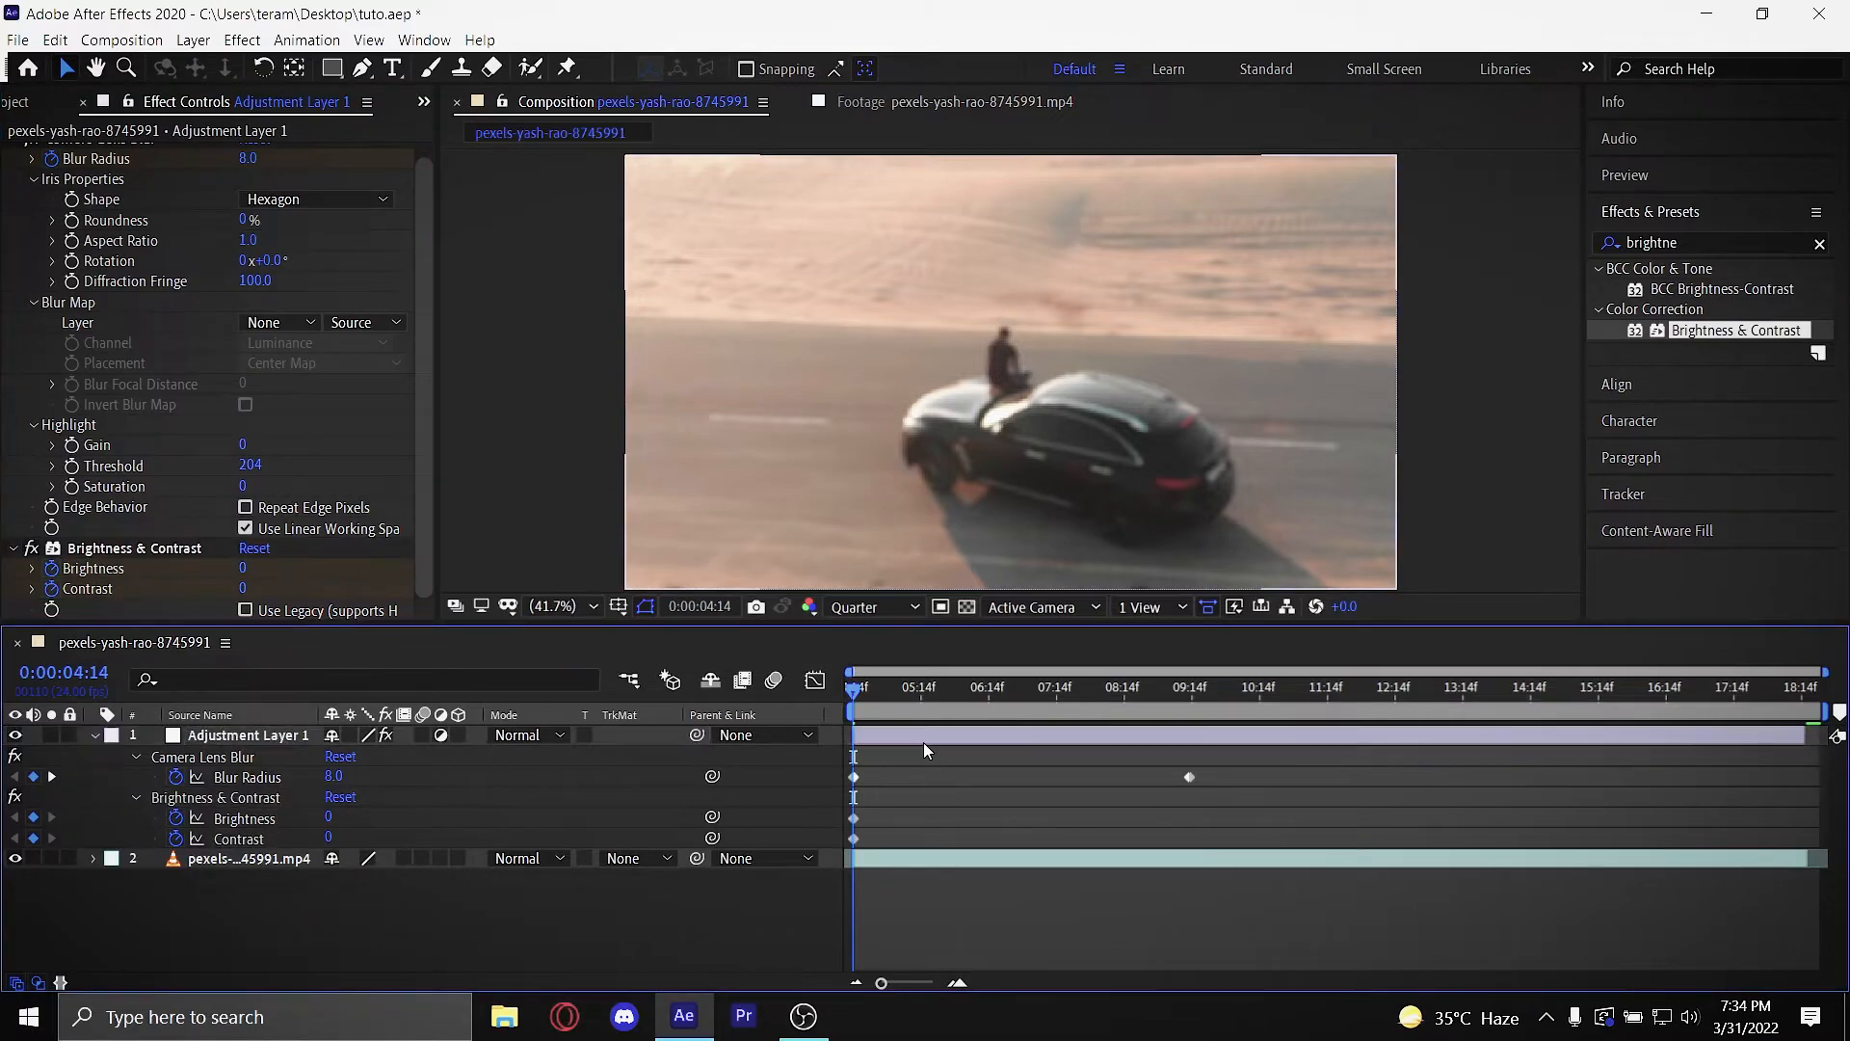
Step: Select the Brightness and Contrast keyframes at 0:00:04:14 and raise Brightness to 15
{"action": "left_click", "coordinate": [855, 838]}
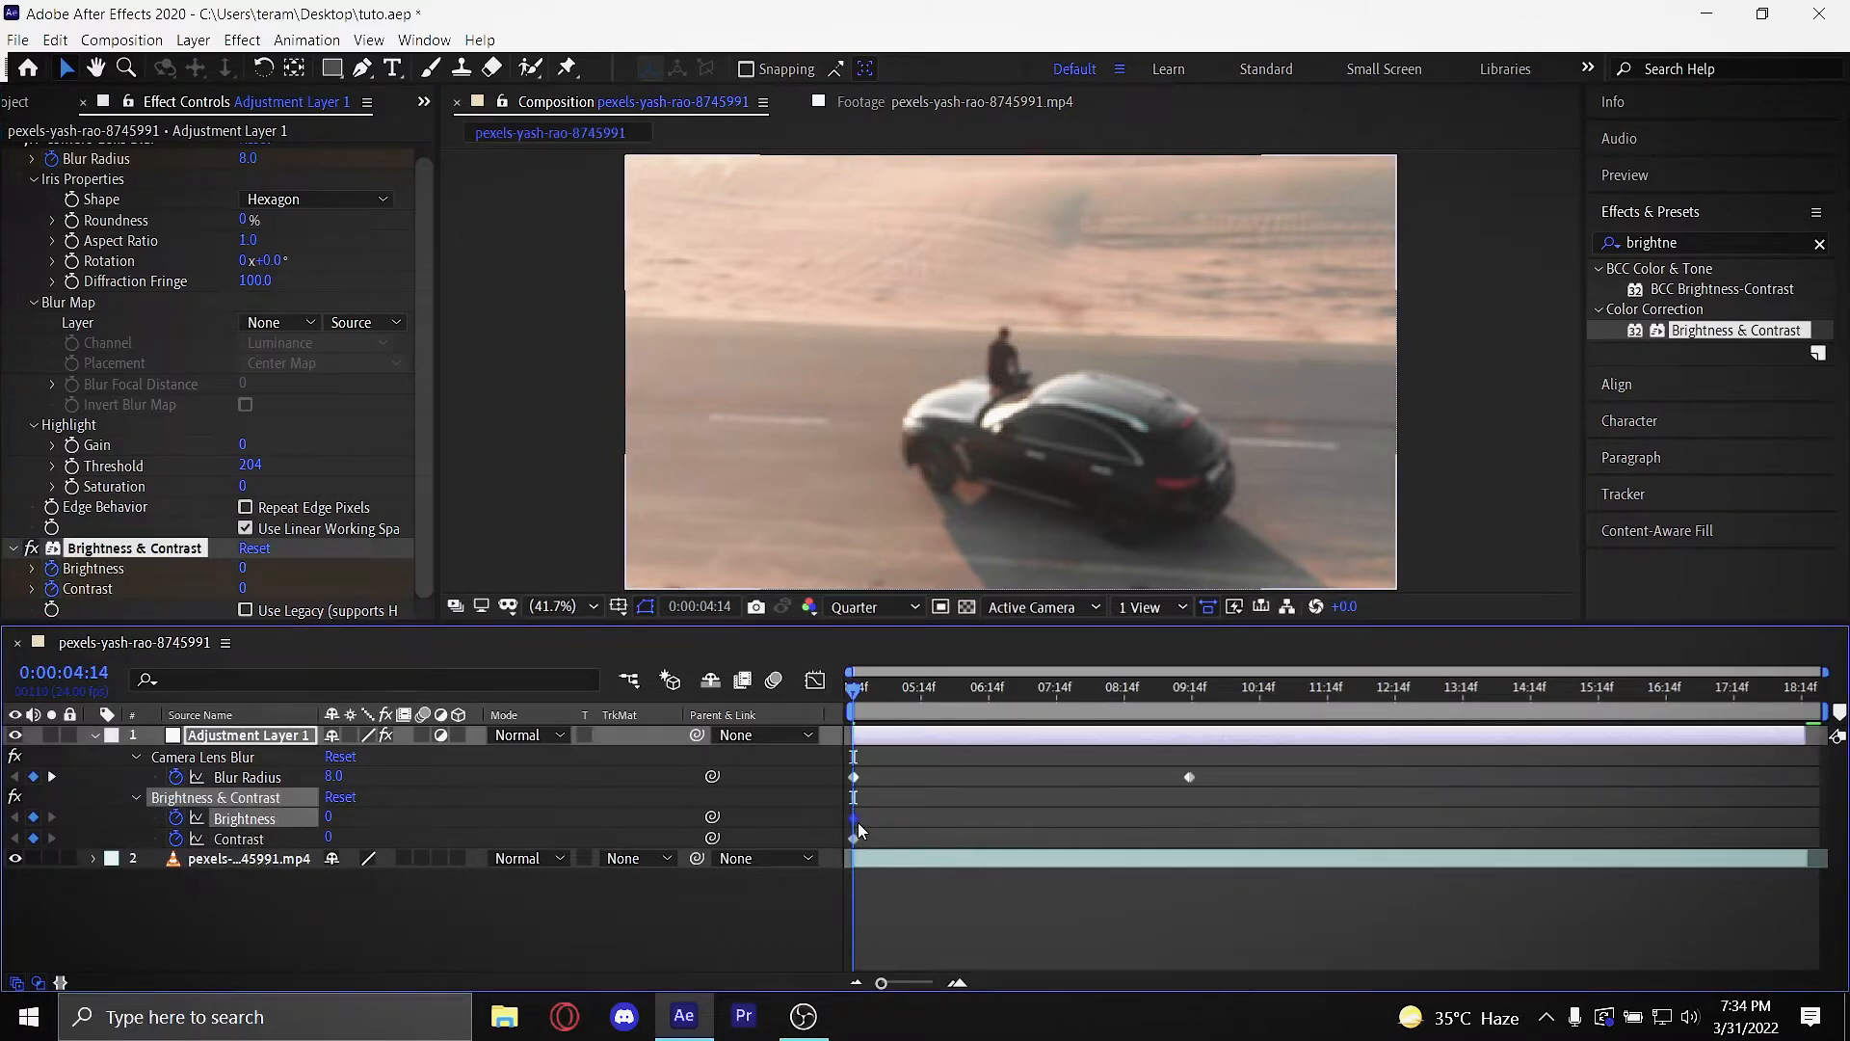
{"action": "left_click_drag", "start_coordinate": [327, 817], "coordinate": [353, 821]}
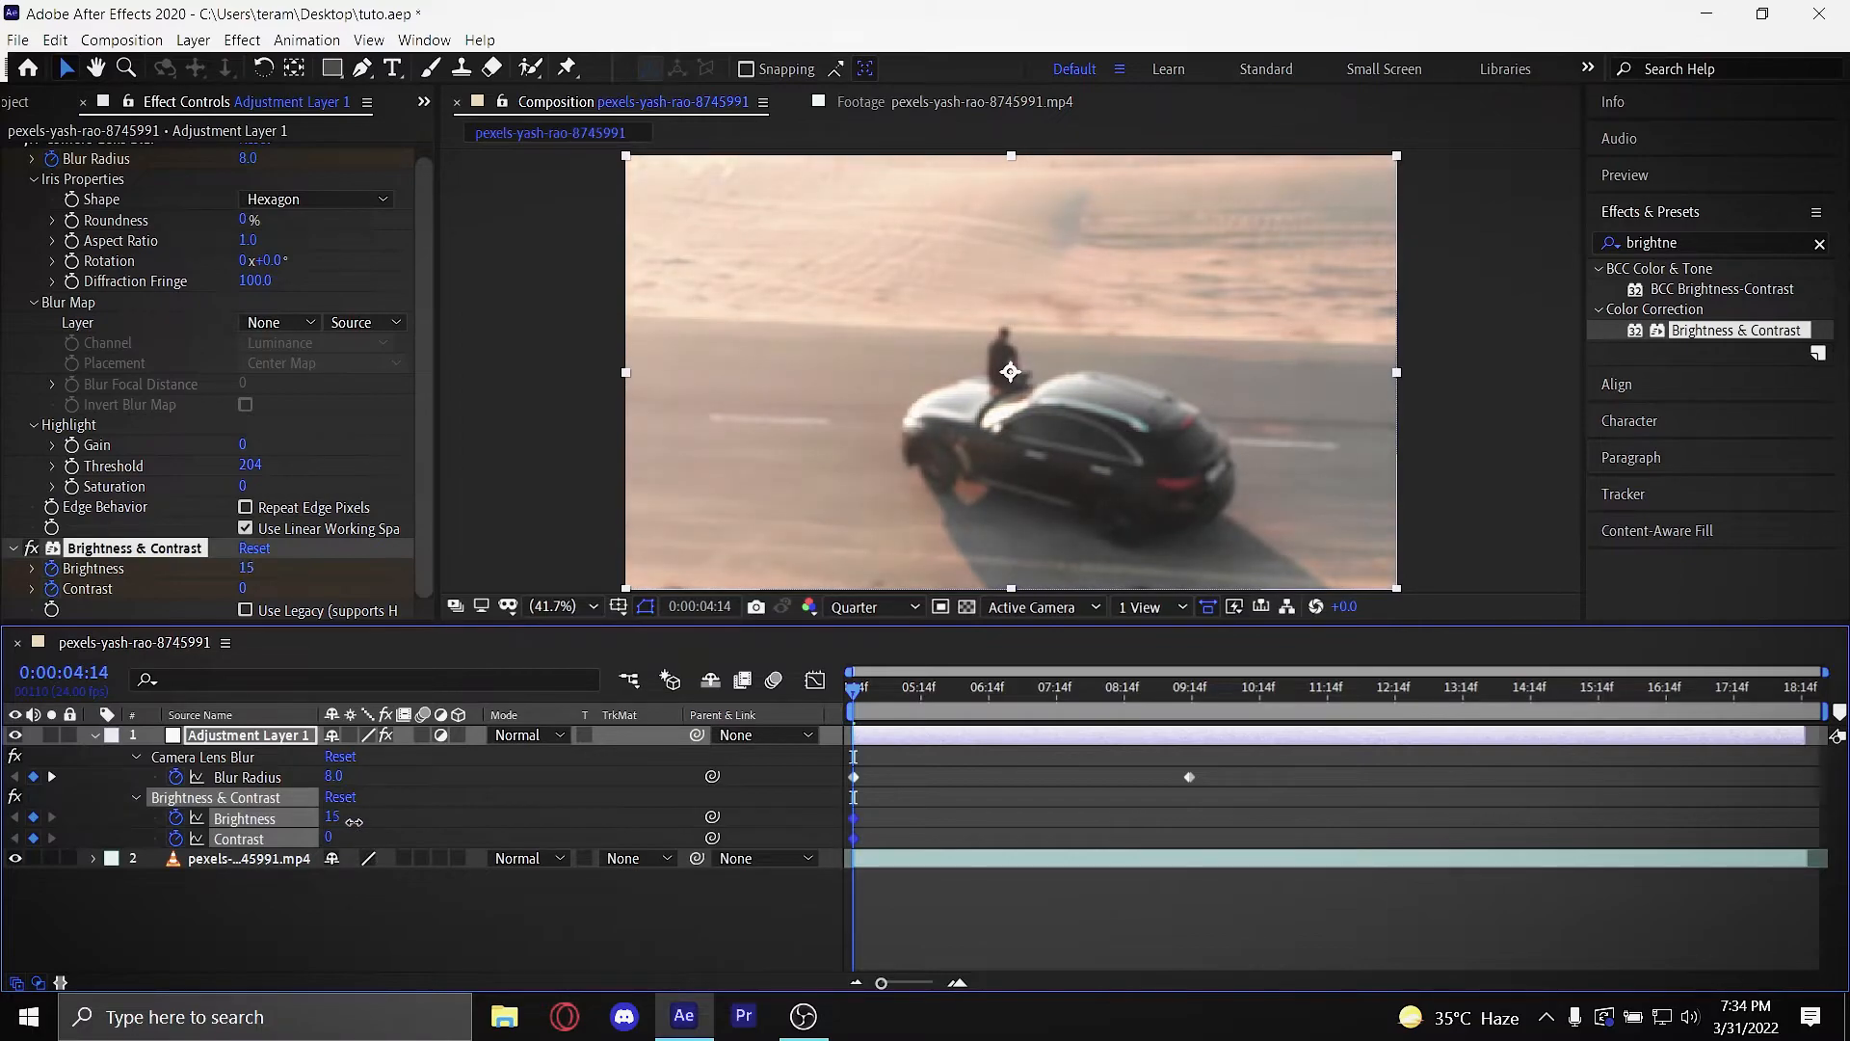
Step: Switch the preview resolution to Half and set the 0:00:04:14 keyframes to Brightness 39 and Contrast 22
{"action": "left_click", "coordinate": [894, 603]}
{"action": "left_click", "coordinate": [864, 691]}
{"action": "mouse_move", "coordinate": [331, 816]}
{"action": "left_mouse_down"}
{"action": "mouse_move", "coordinate": [314, 809]}
{"action": "mouse_move", "coordinate": [328, 838]}
{"action": "mouse_move", "coordinate": [306, 838]}
{"action": "mouse_move", "coordinate": [358, 838]}
{"action": "mouse_move", "coordinate": [336, 818]}
{"action": "left_mouse_up"}
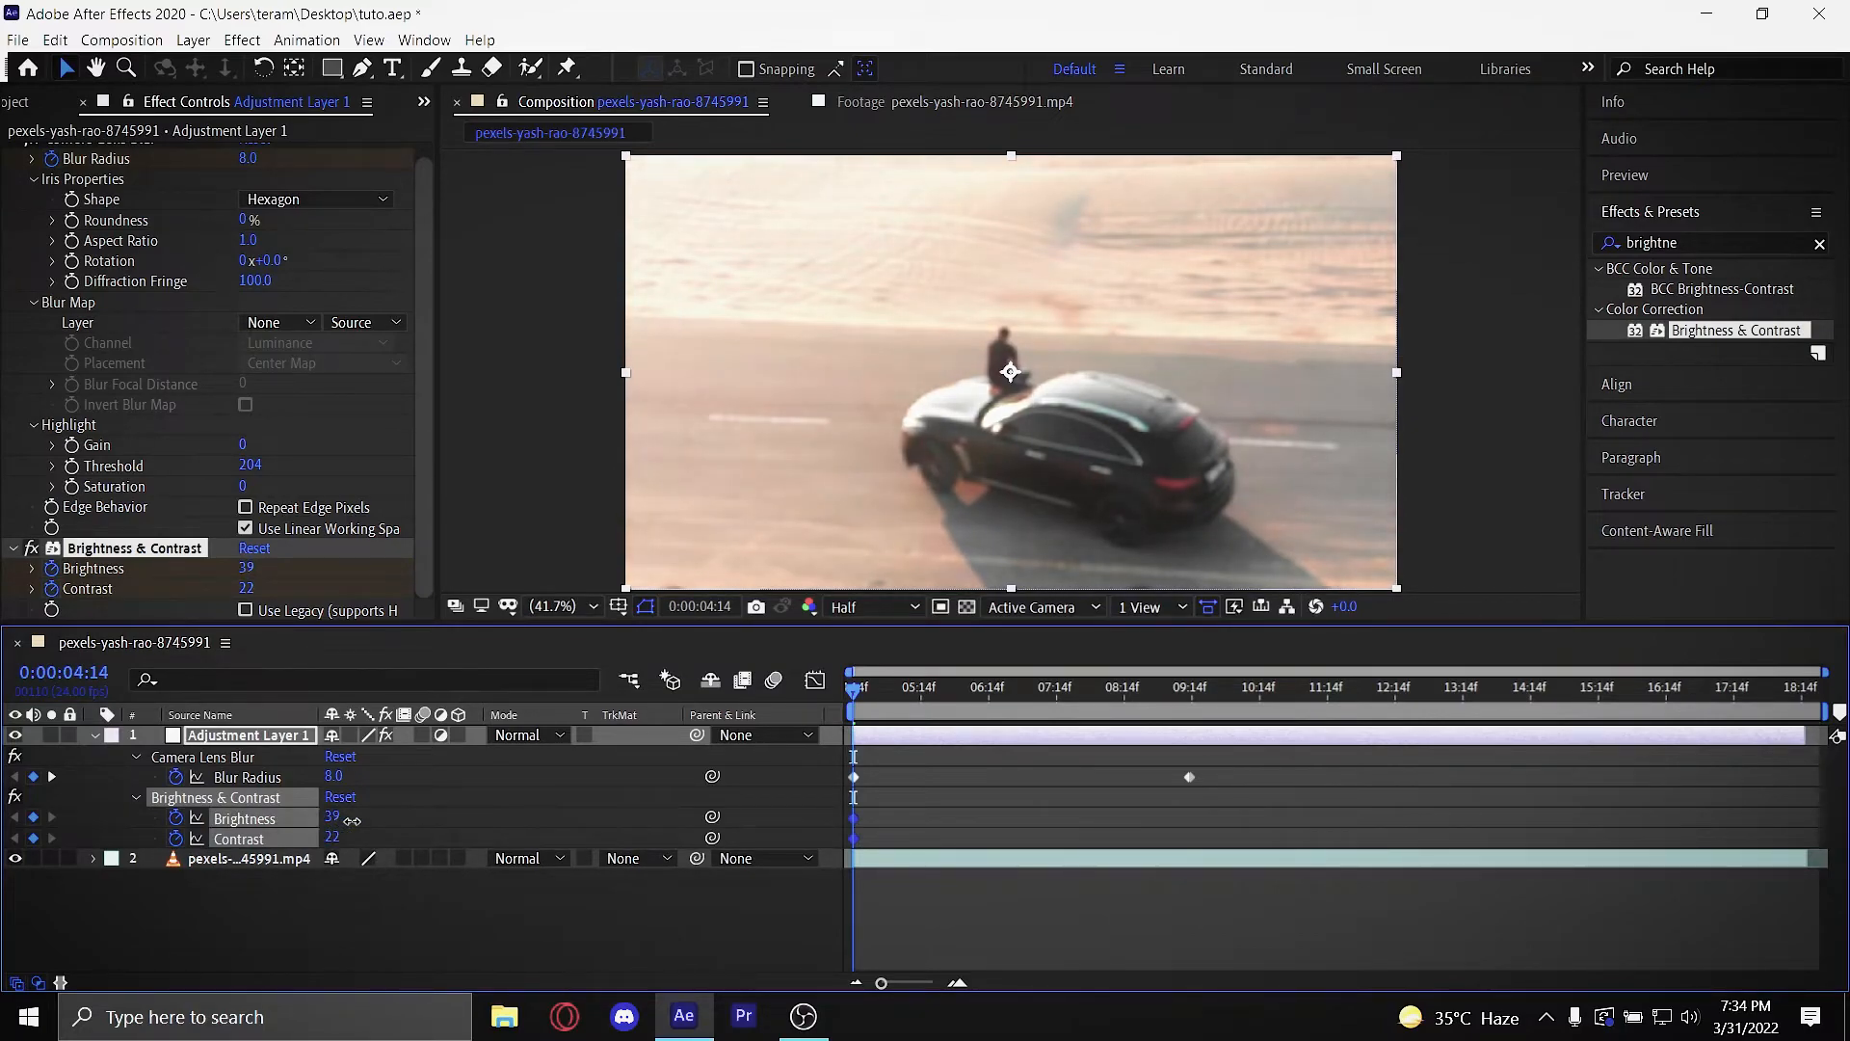
{"action": "left_click", "coordinate": [352, 820]}
{"action": "left_click", "coordinate": [846, 909]}
Step: At 0:00:09:14, keyframe the adjustment layer's Brightness and Contrast at 0
{"action": "left_click_drag", "start_coordinate": [855, 690], "coordinate": [1192, 761]}
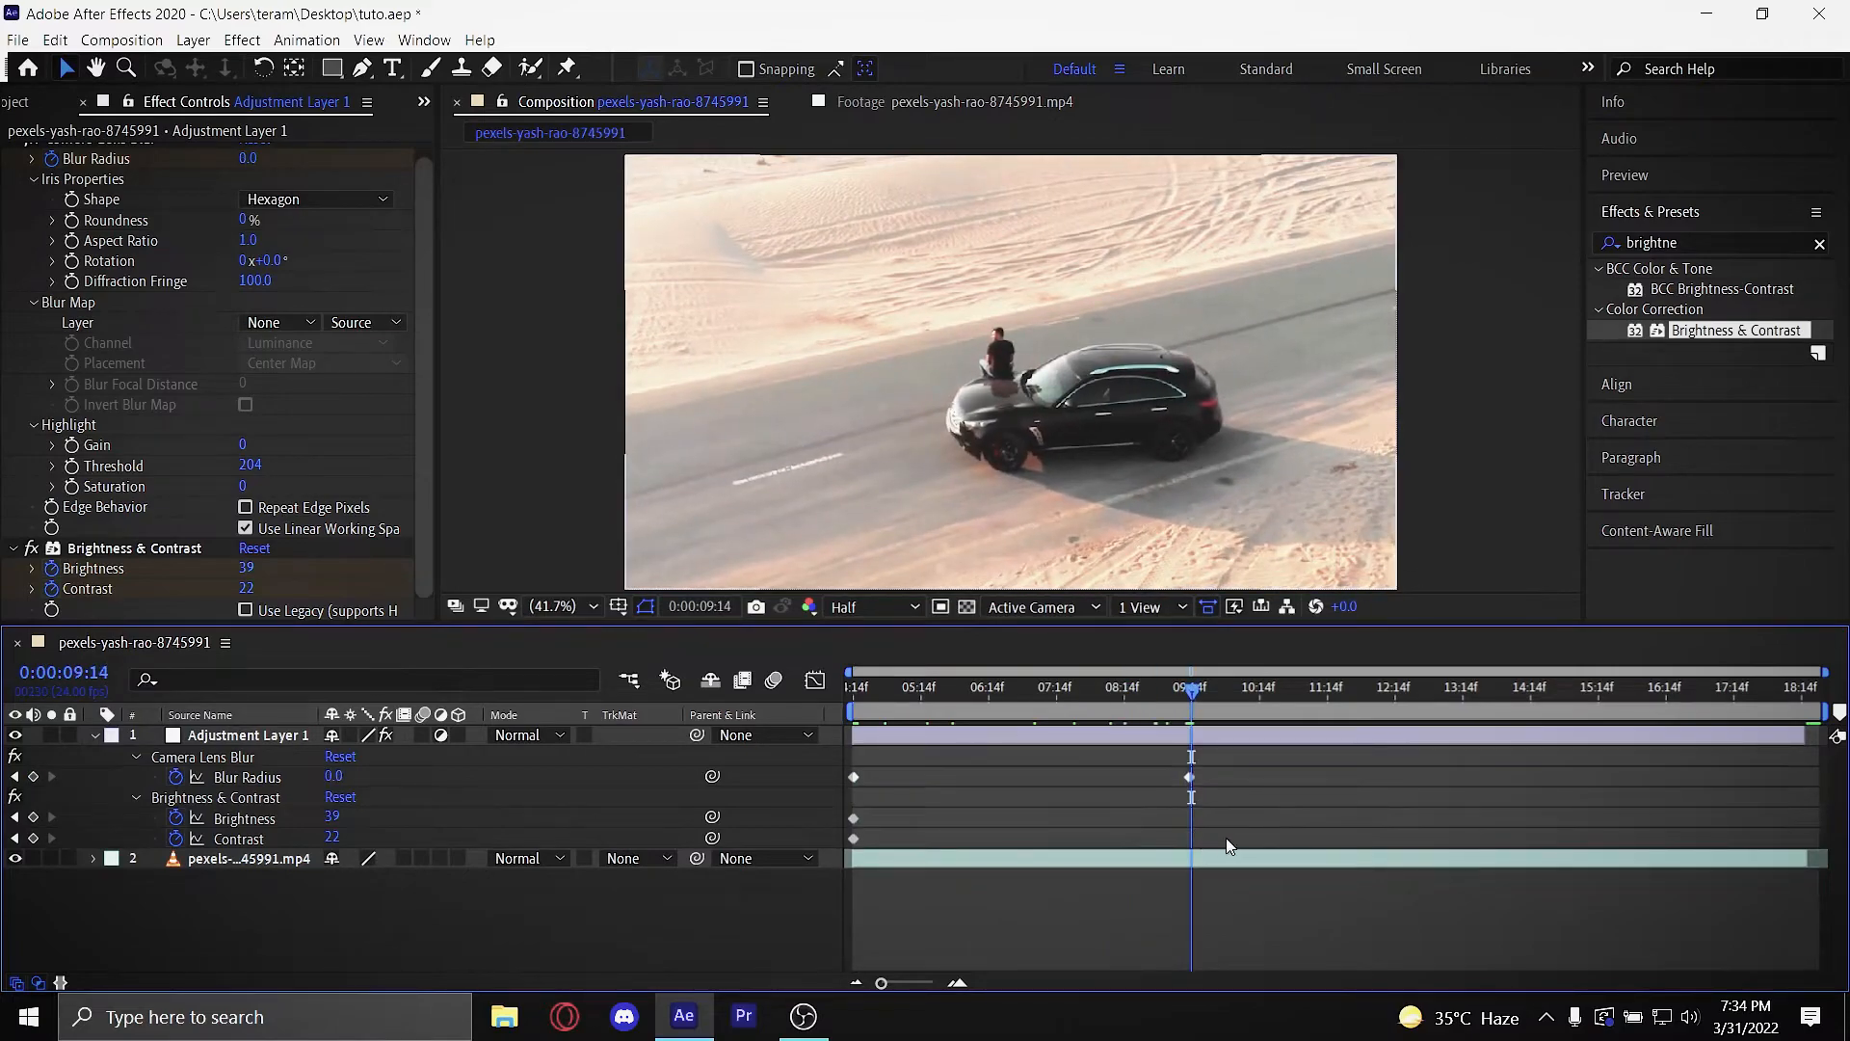
{"action": "left_click", "coordinate": [1186, 701]}
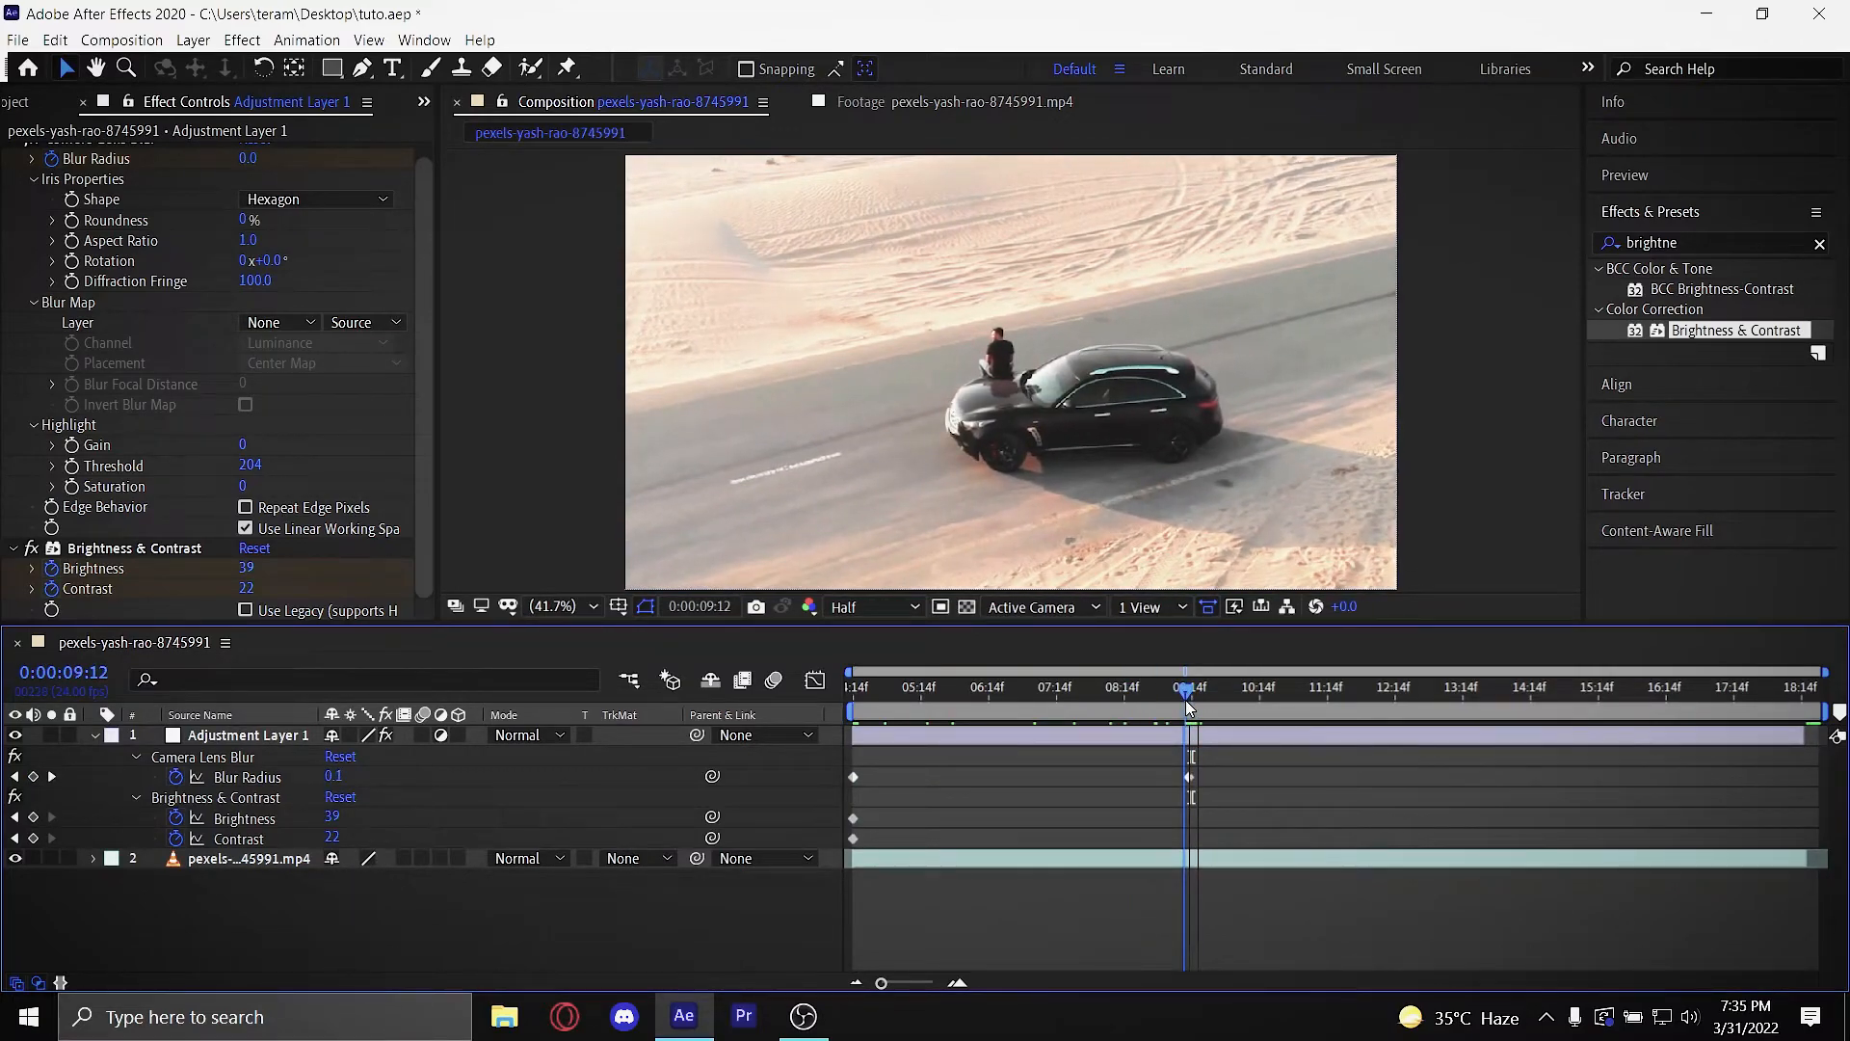
{"action": "left_click_drag", "start_coordinate": [1185, 701], "coordinate": [1194, 803]}
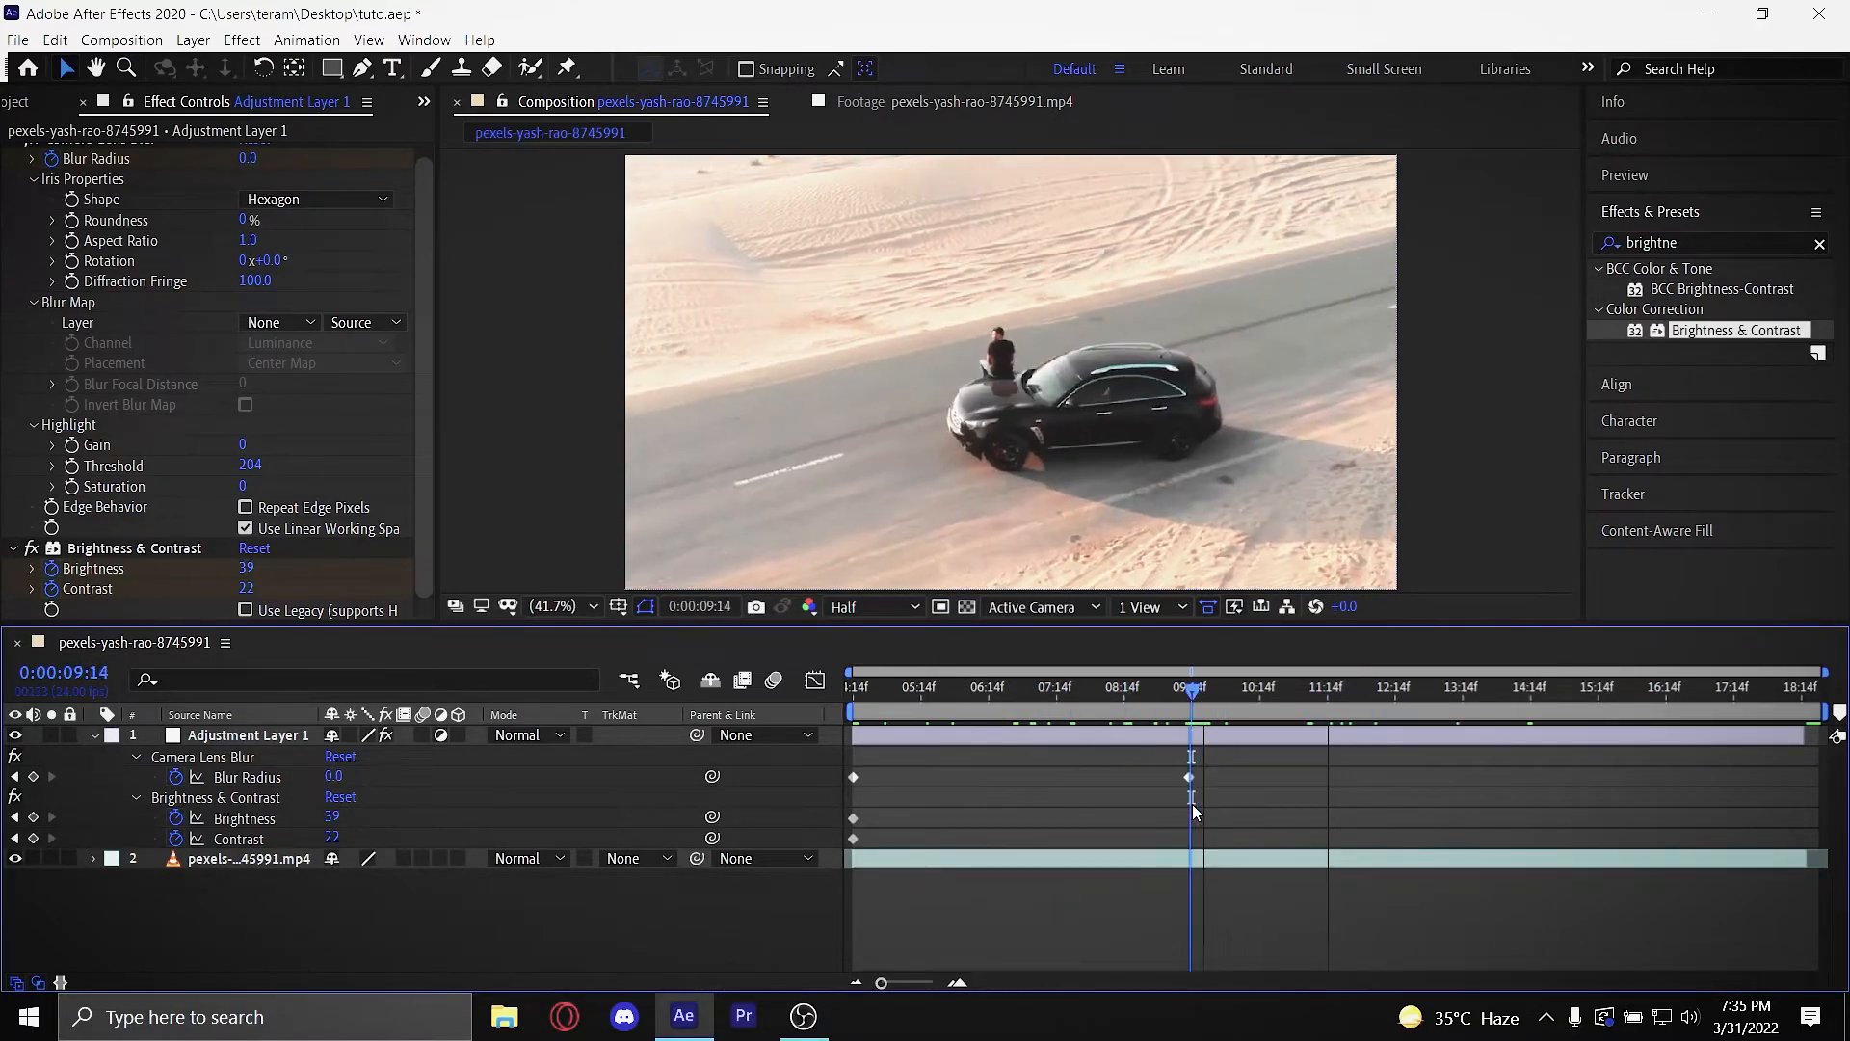
{"action": "left_click", "coordinate": [334, 818]}
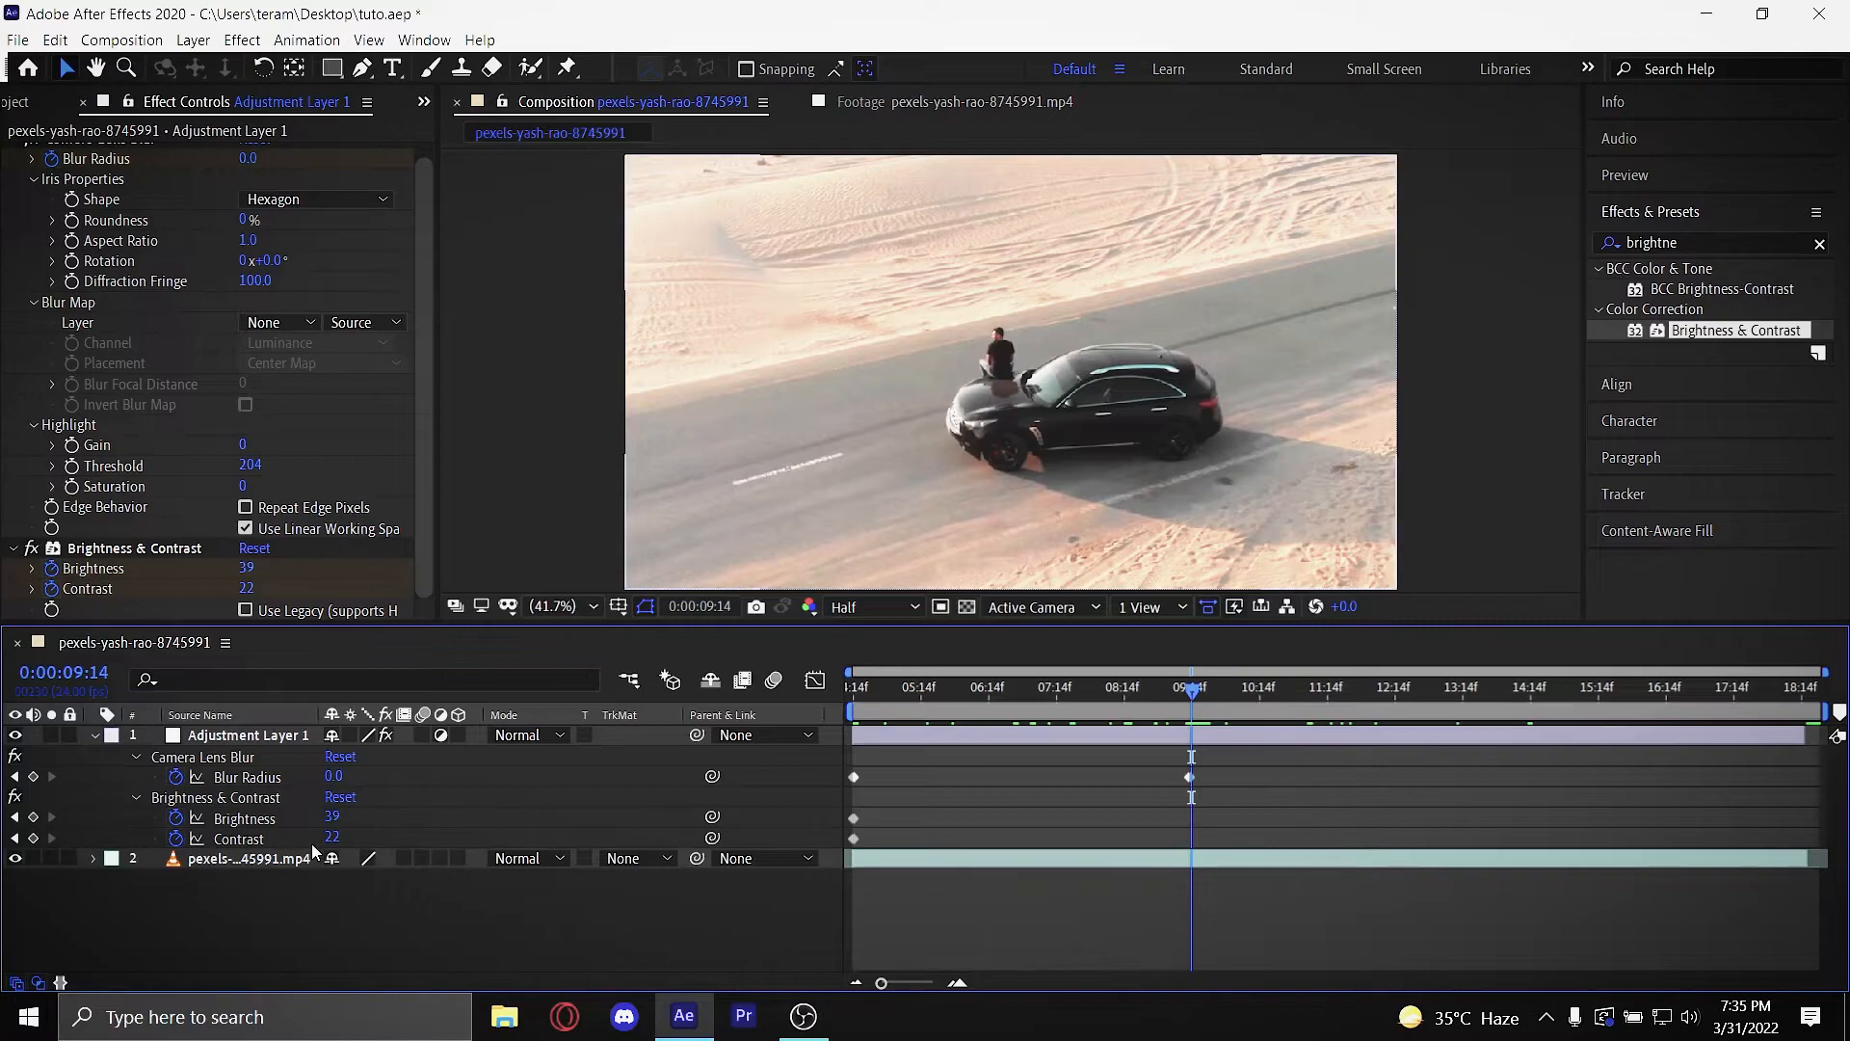
{"action": "left_click_drag", "start_coordinate": [333, 818], "coordinate": [139, 842]}
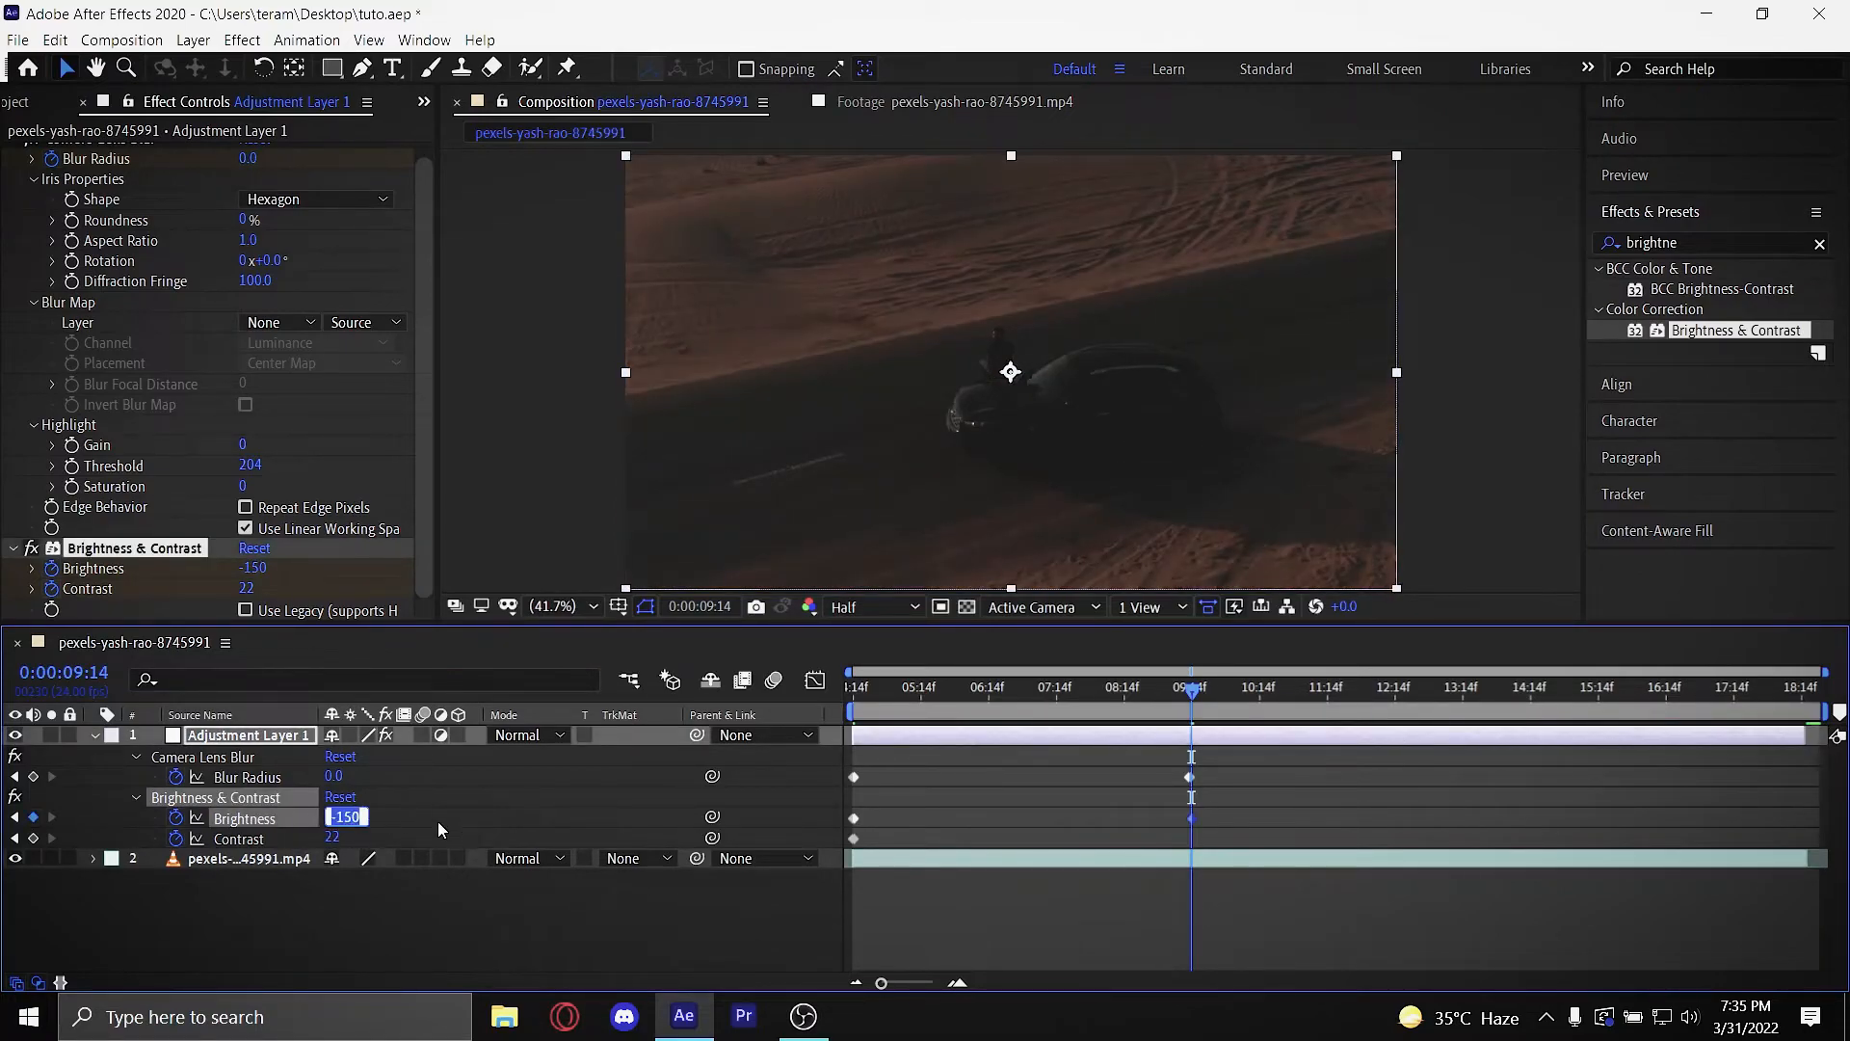
{"action": "type", "text": "0"}
{"action": "left_click", "coordinate": [474, 827]}
{"action": "left_click", "coordinate": [640, 935]}
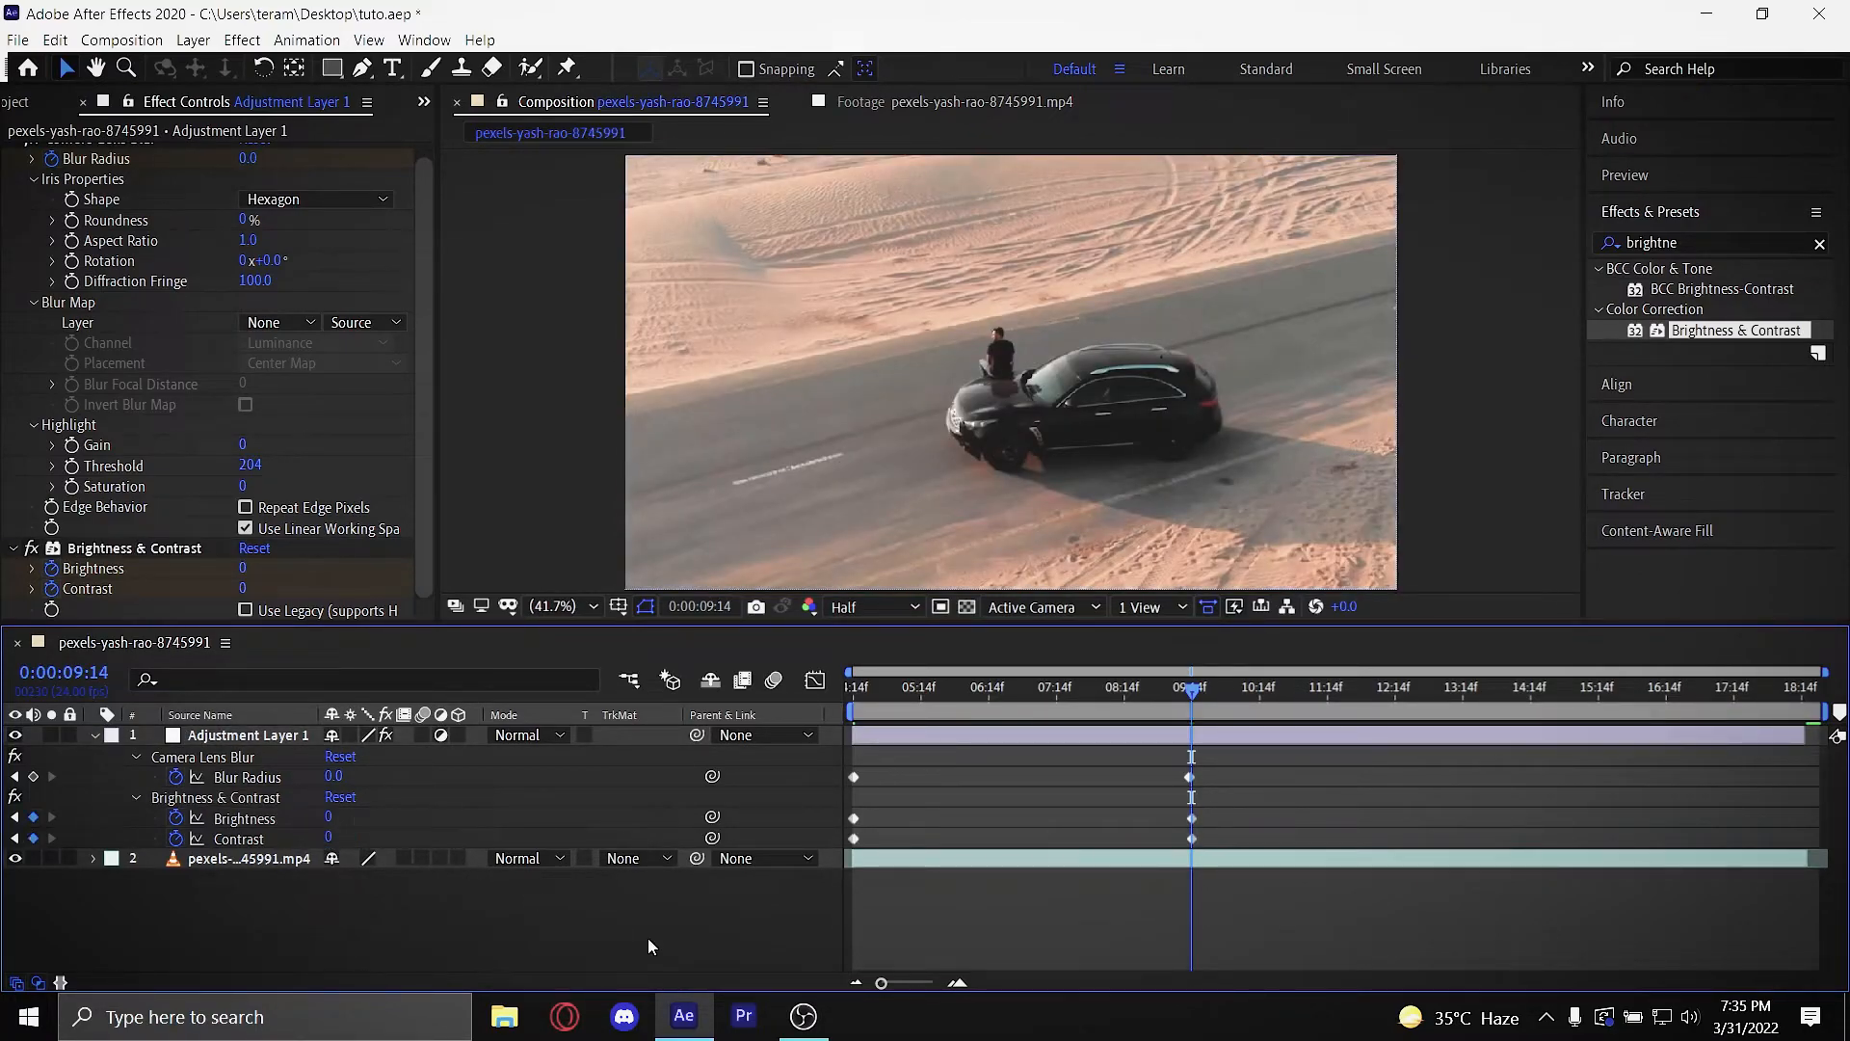
Step: Preview the blur and brightness animation from 0:00:04:14
{"action": "mouse_move", "coordinate": [881, 706]}
{"action": "left_mouse_down"}
{"action": "mouse_move", "coordinate": [829, 711]}
{"action": "mouse_move", "coordinate": [1201, 737]}
{"action": "mouse_move", "coordinate": [871, 732]}
{"action": "left_mouse_up"}
{"action": "key", "text": "space"}
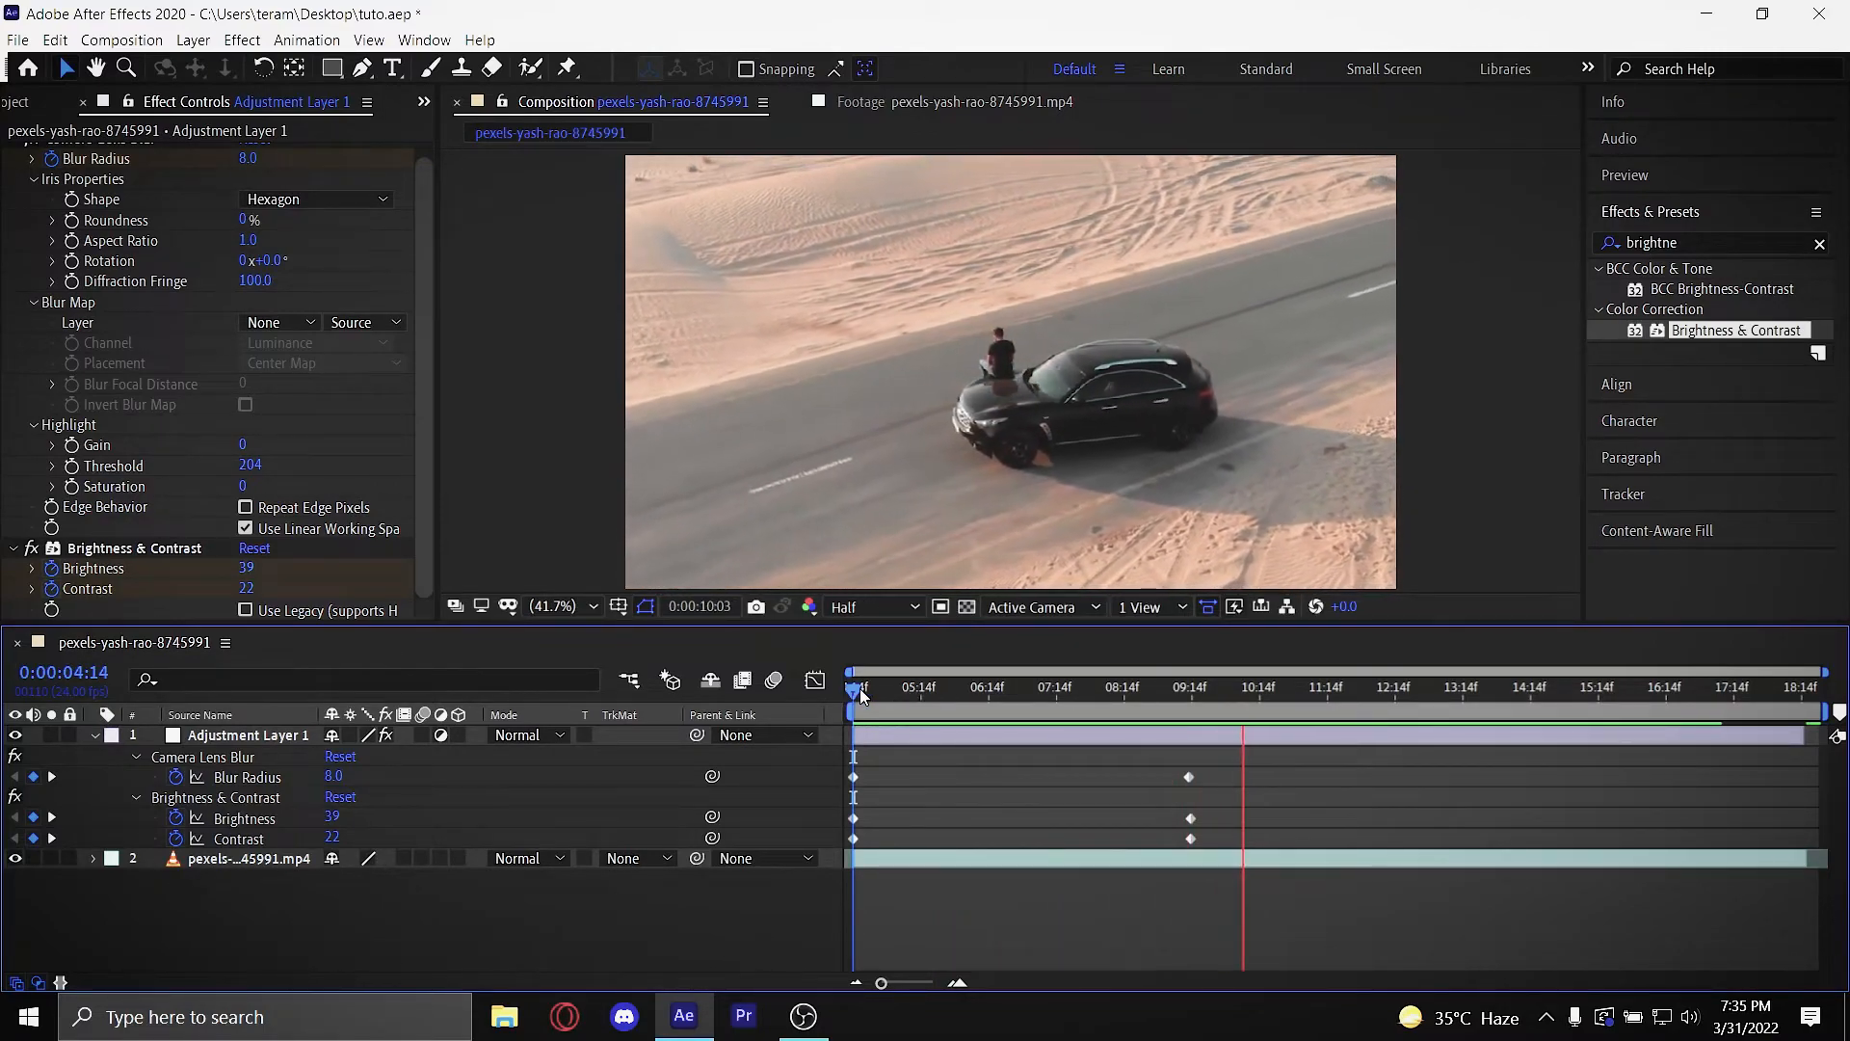
{"action": "key", "text": "space"}
Step: Collapse and disable both Camera Lens Blur and Brightness & Contrast on the adjustment layer
{"action": "left_click", "coordinate": [892, 736]}
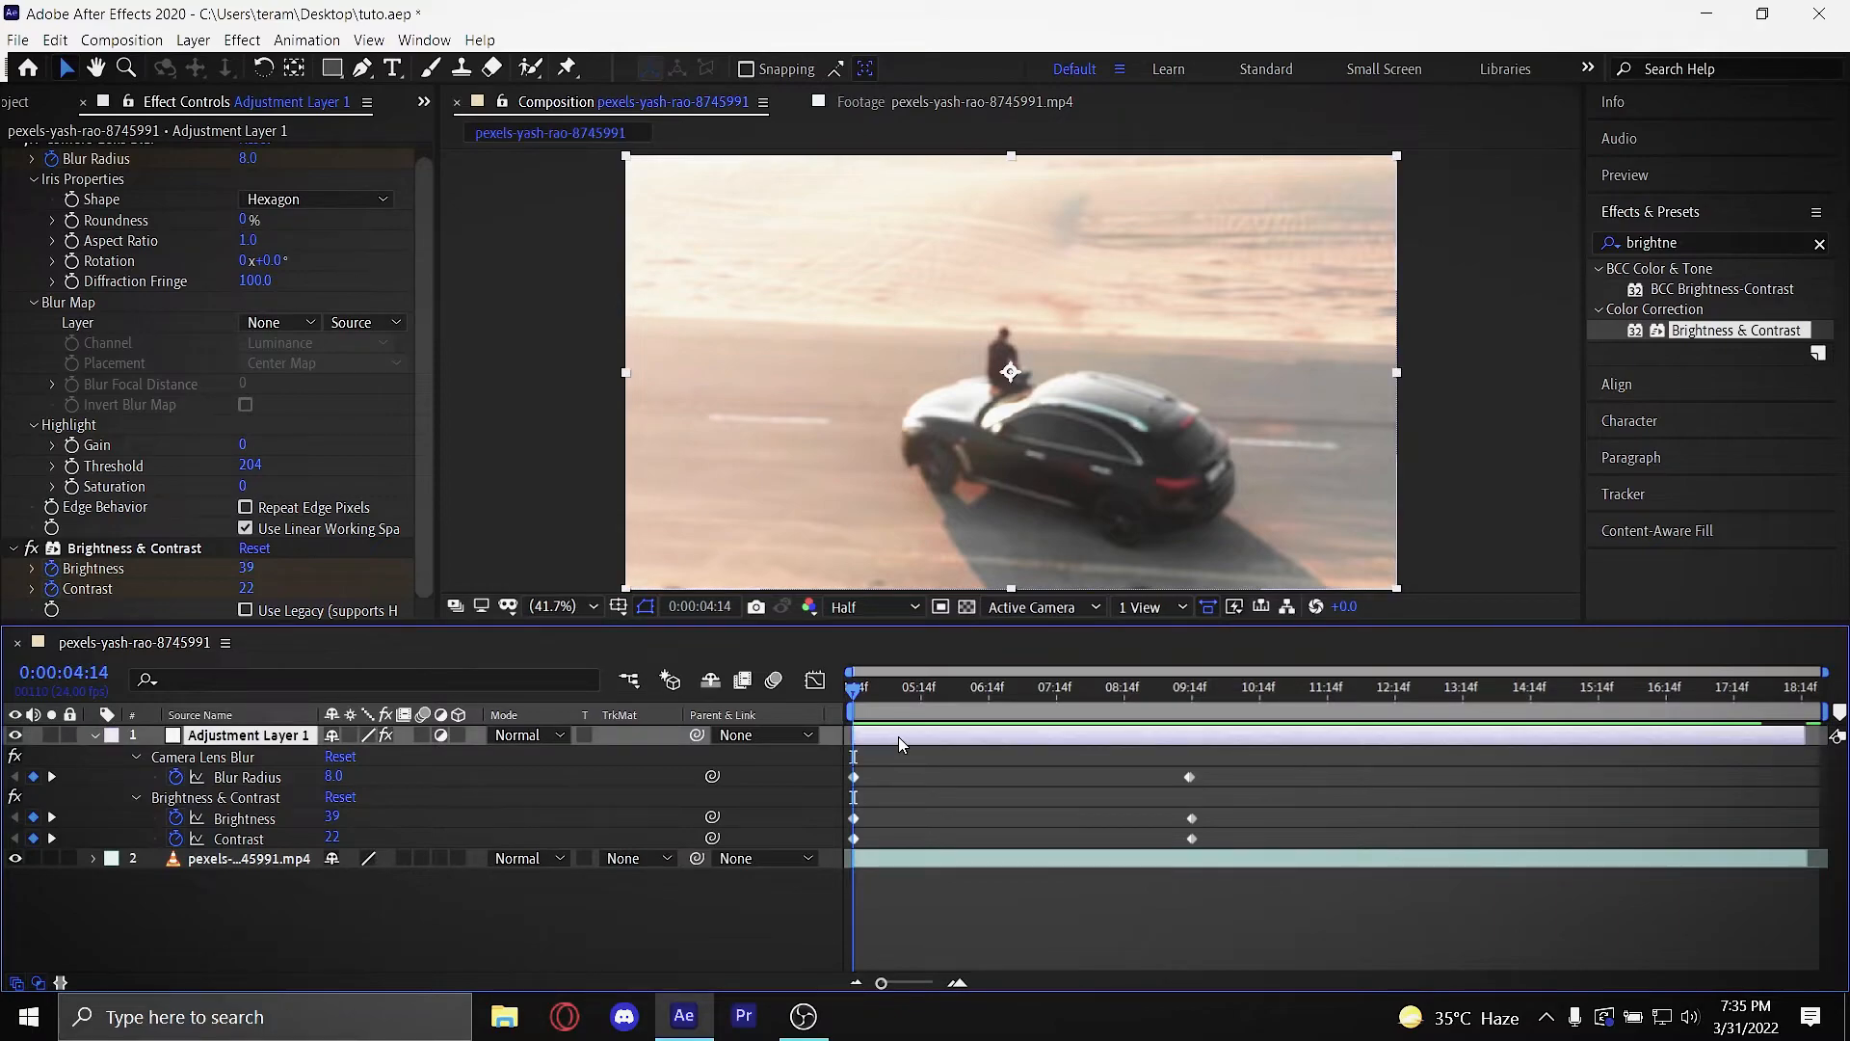
{"action": "scroll", "coordinate": [166, 301], "scroll_direction": "up", "scroll_amount": 1}
{"action": "left_click", "coordinate": [14, 155]}
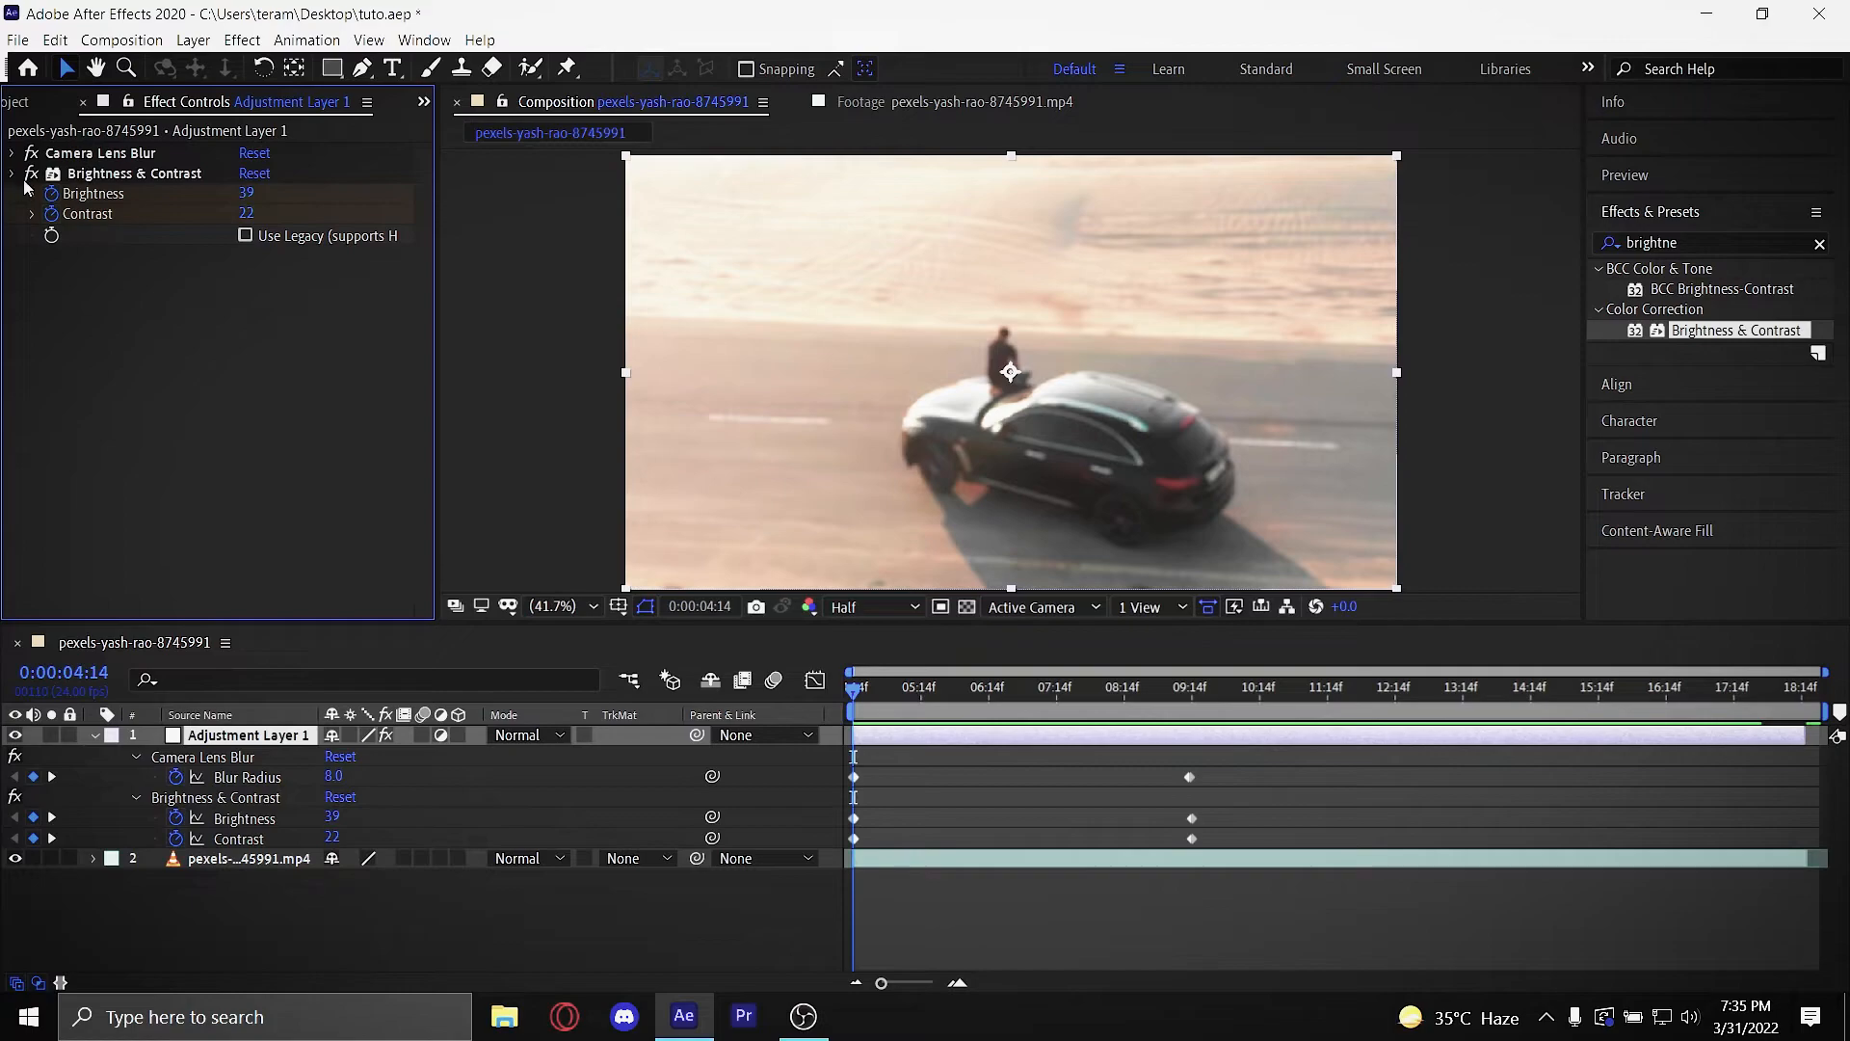
{"action": "left_click", "coordinate": [12, 174]}
{"action": "key", "text": "ctrl+a"}
{"action": "left_click", "coordinate": [30, 174]}
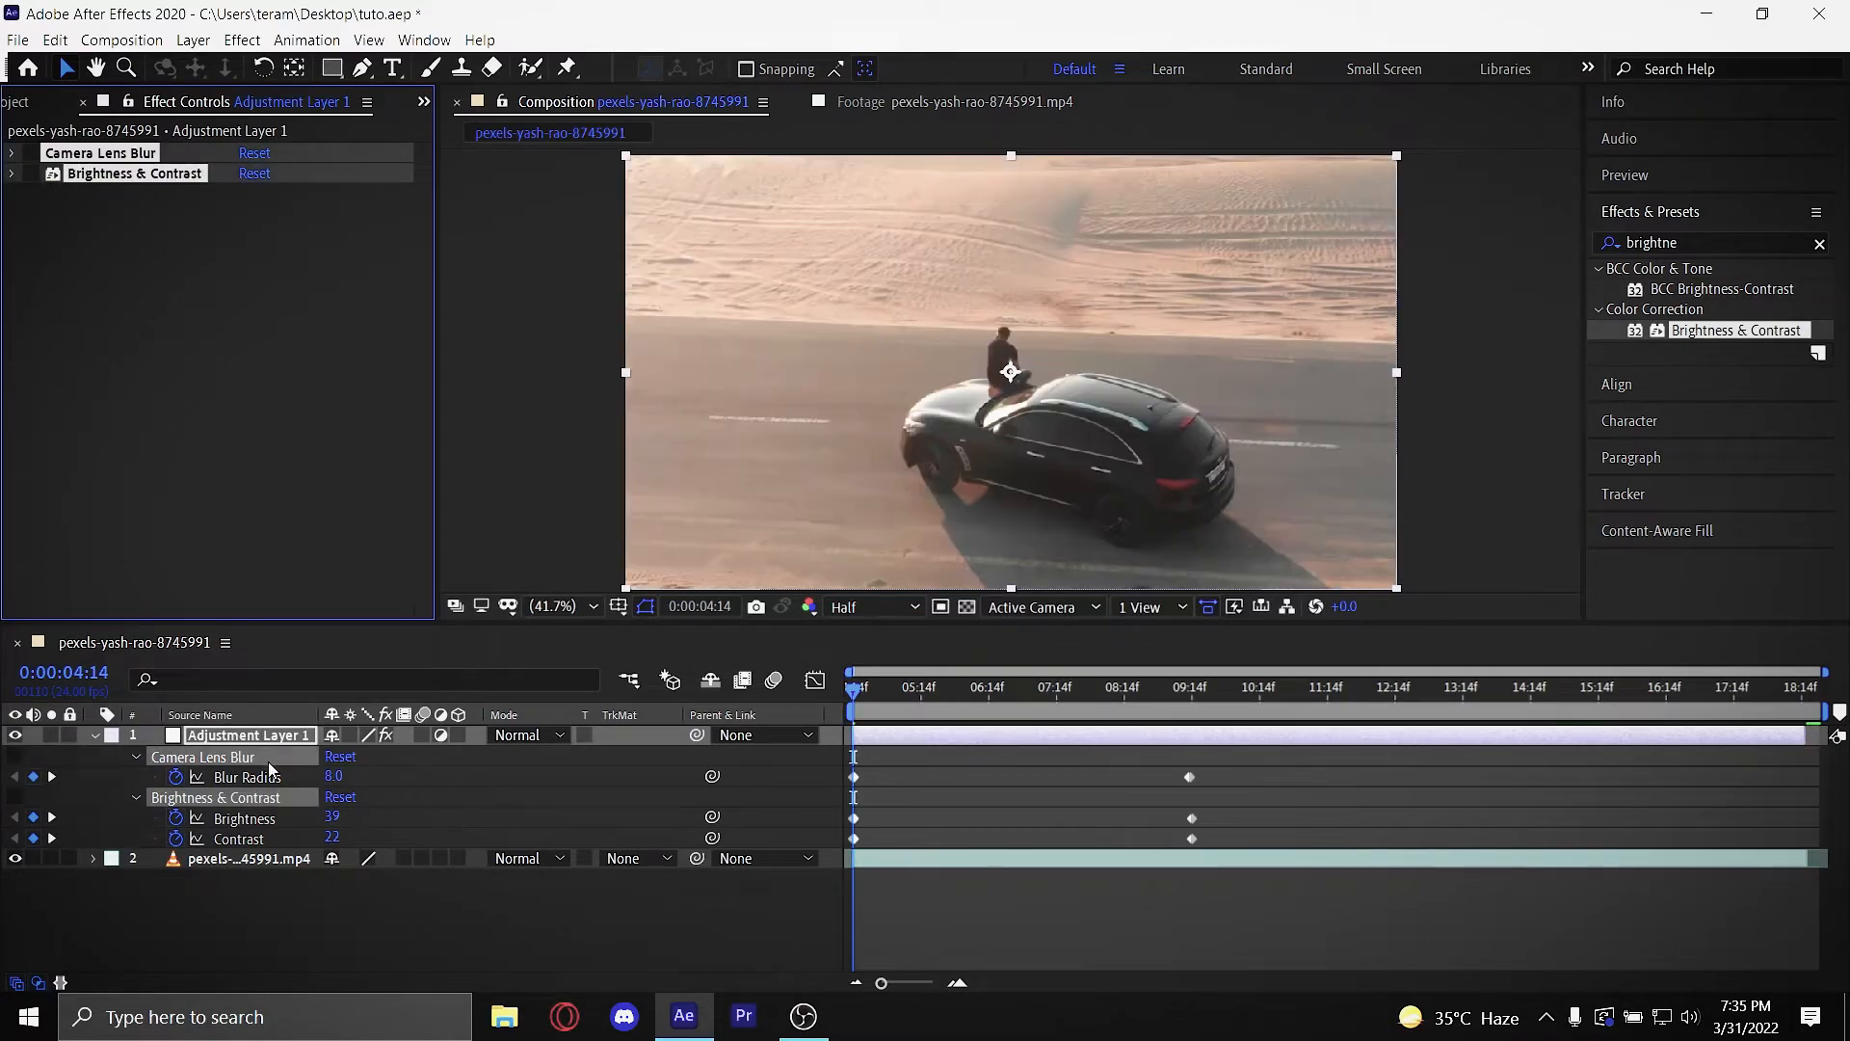
Step: Search the effects for "lens blur" and apply BCC Lens Blur OBS to the adjustment layer
{"action": "left_click", "coordinate": [272, 743]}
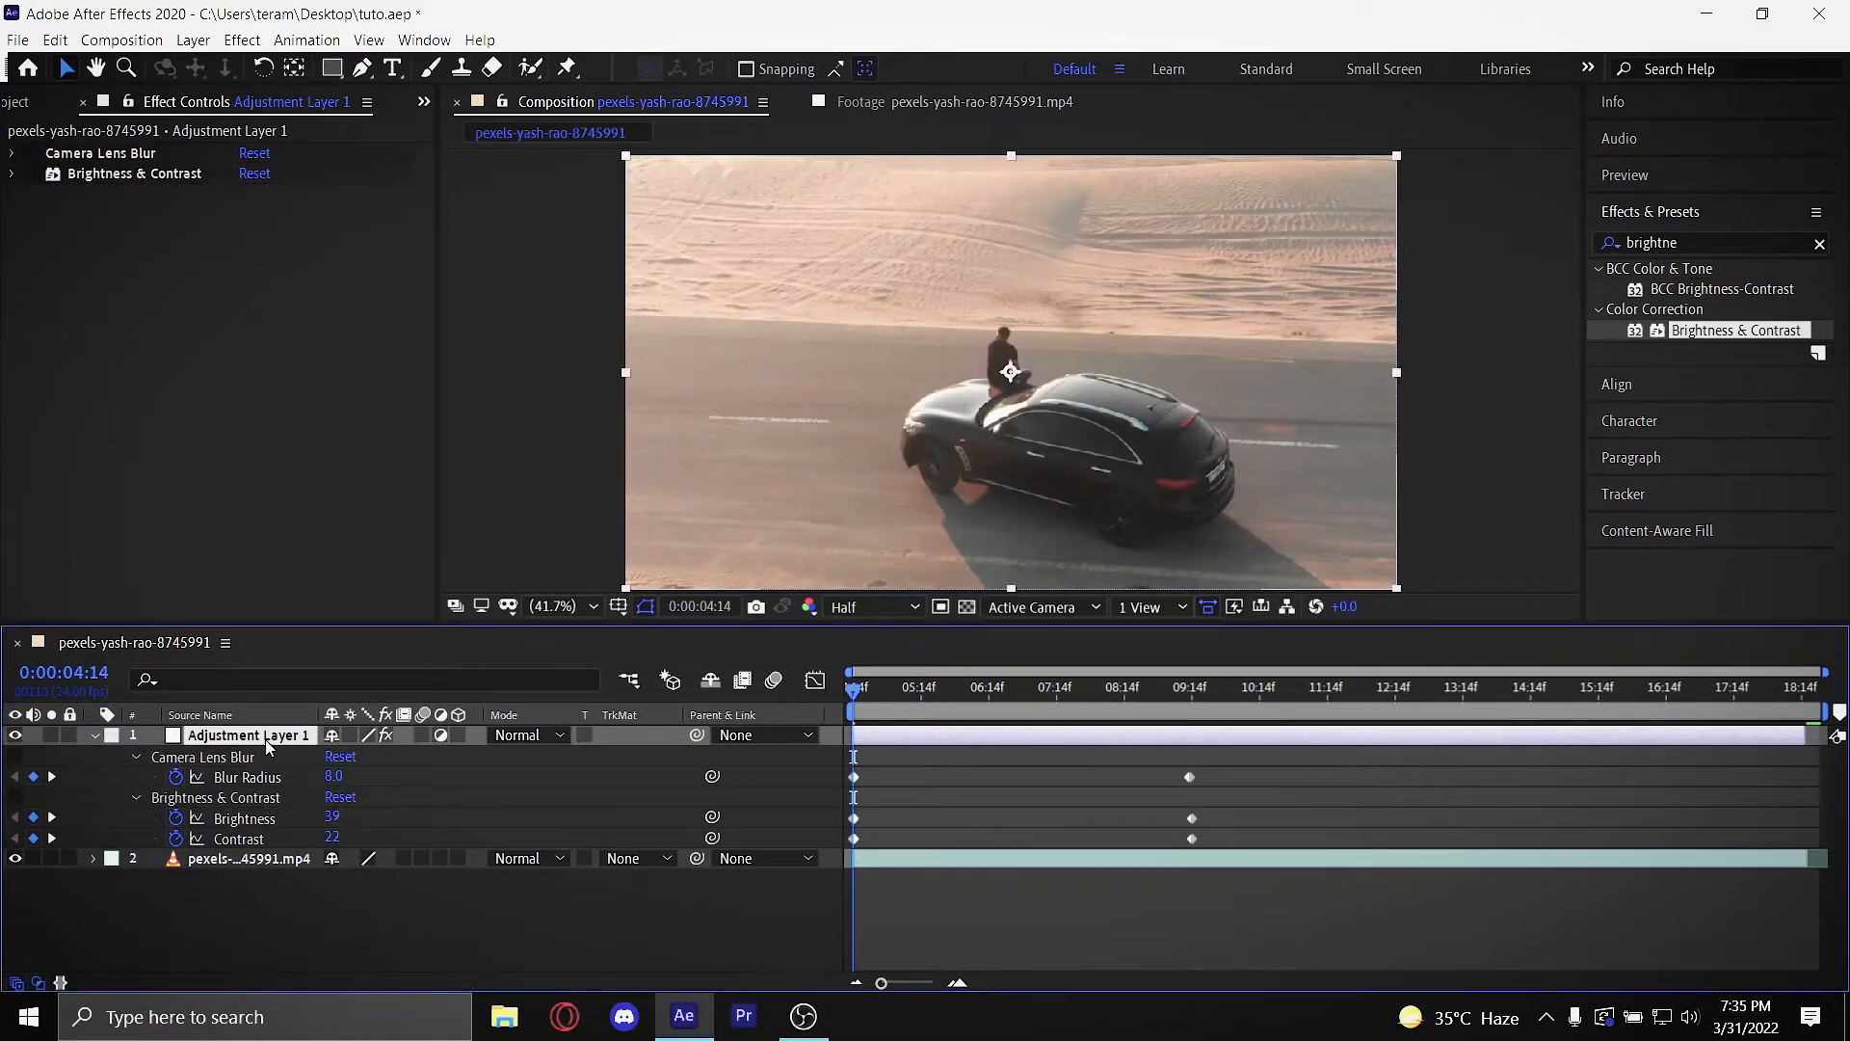
{"action": "left_click", "coordinate": [1698, 236]}
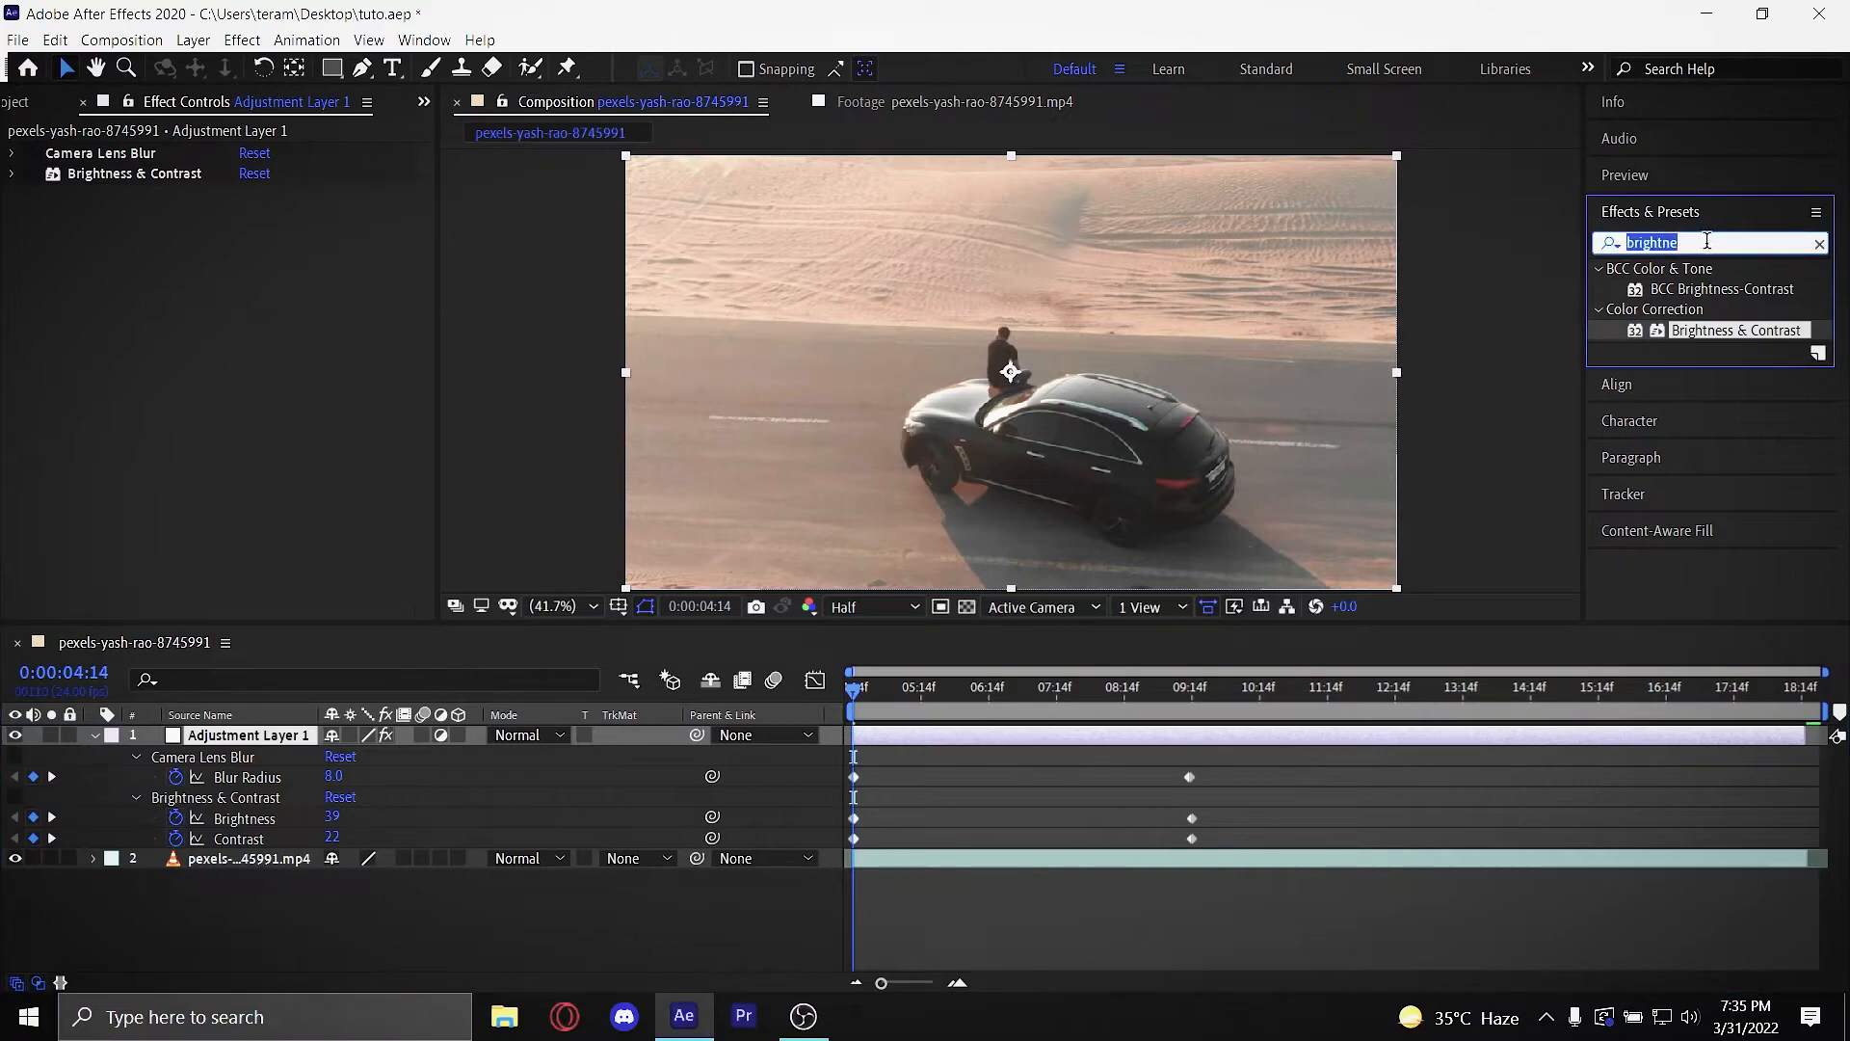
{"action": "key", "text": "BackSpace"}
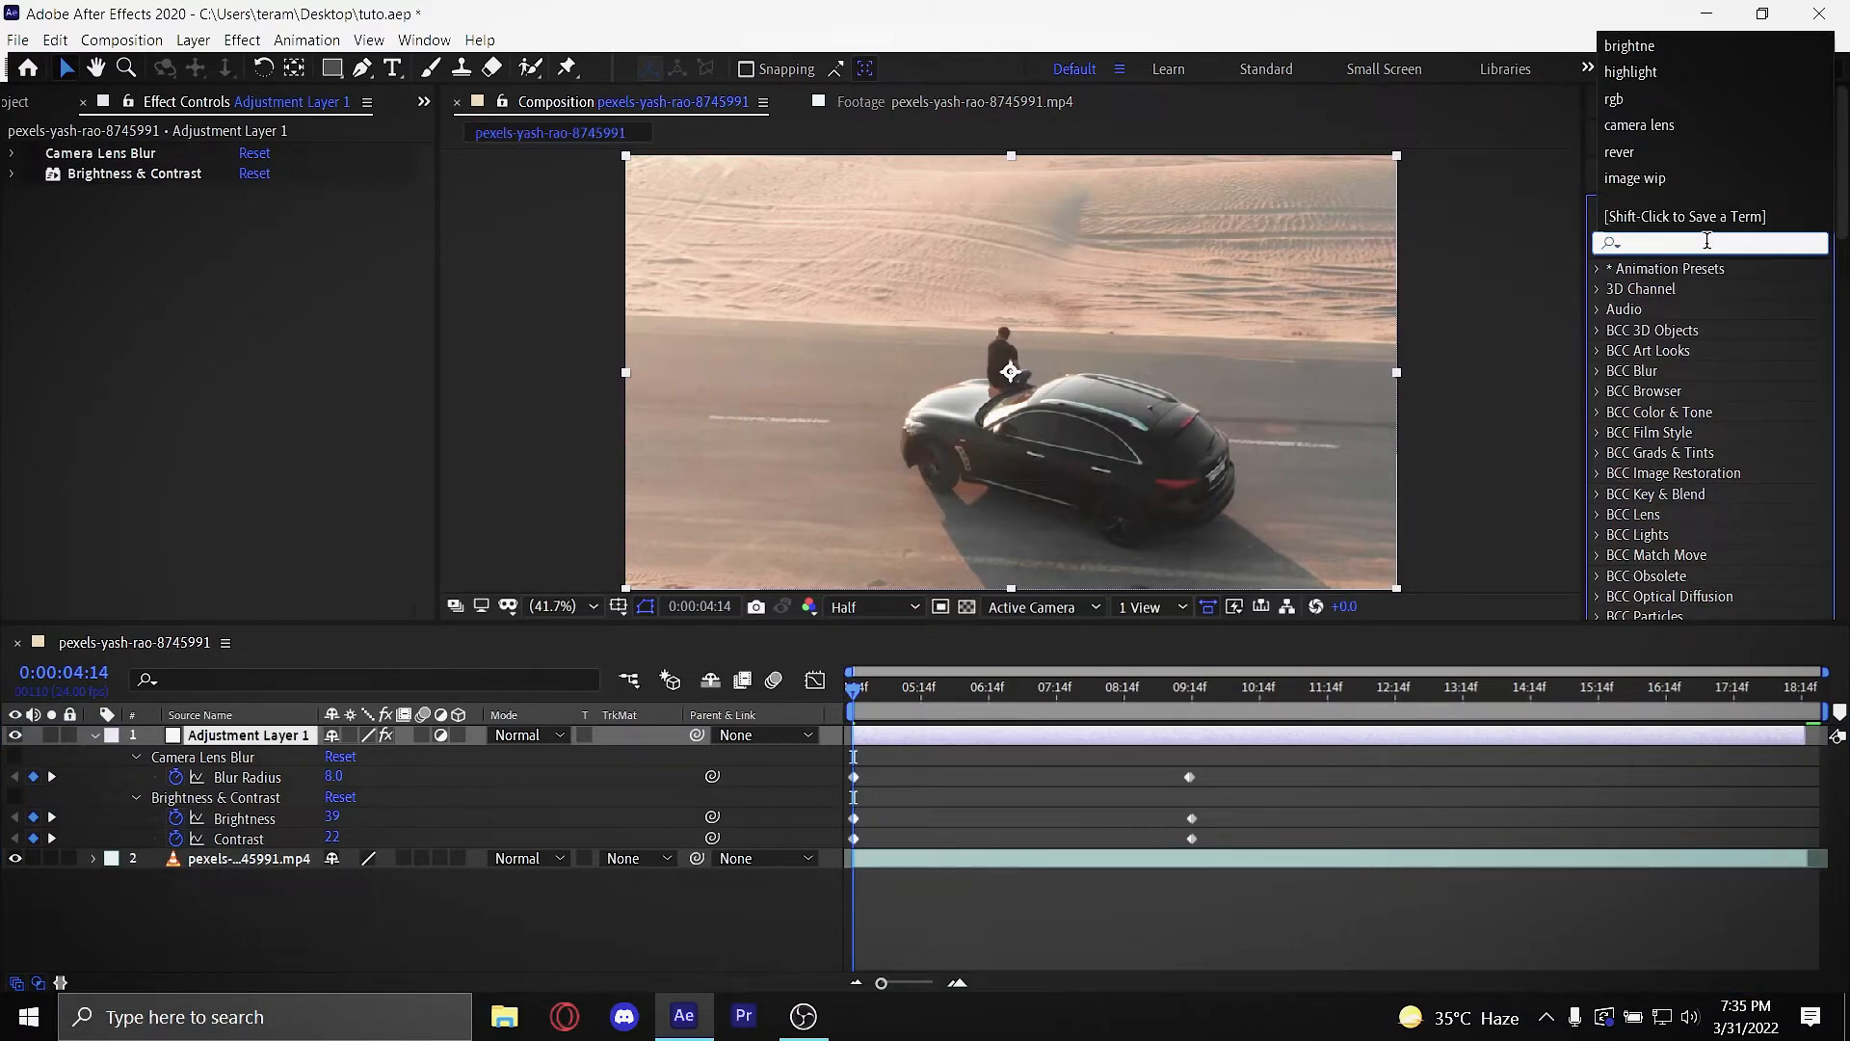
{"action": "type", "text": "len"}
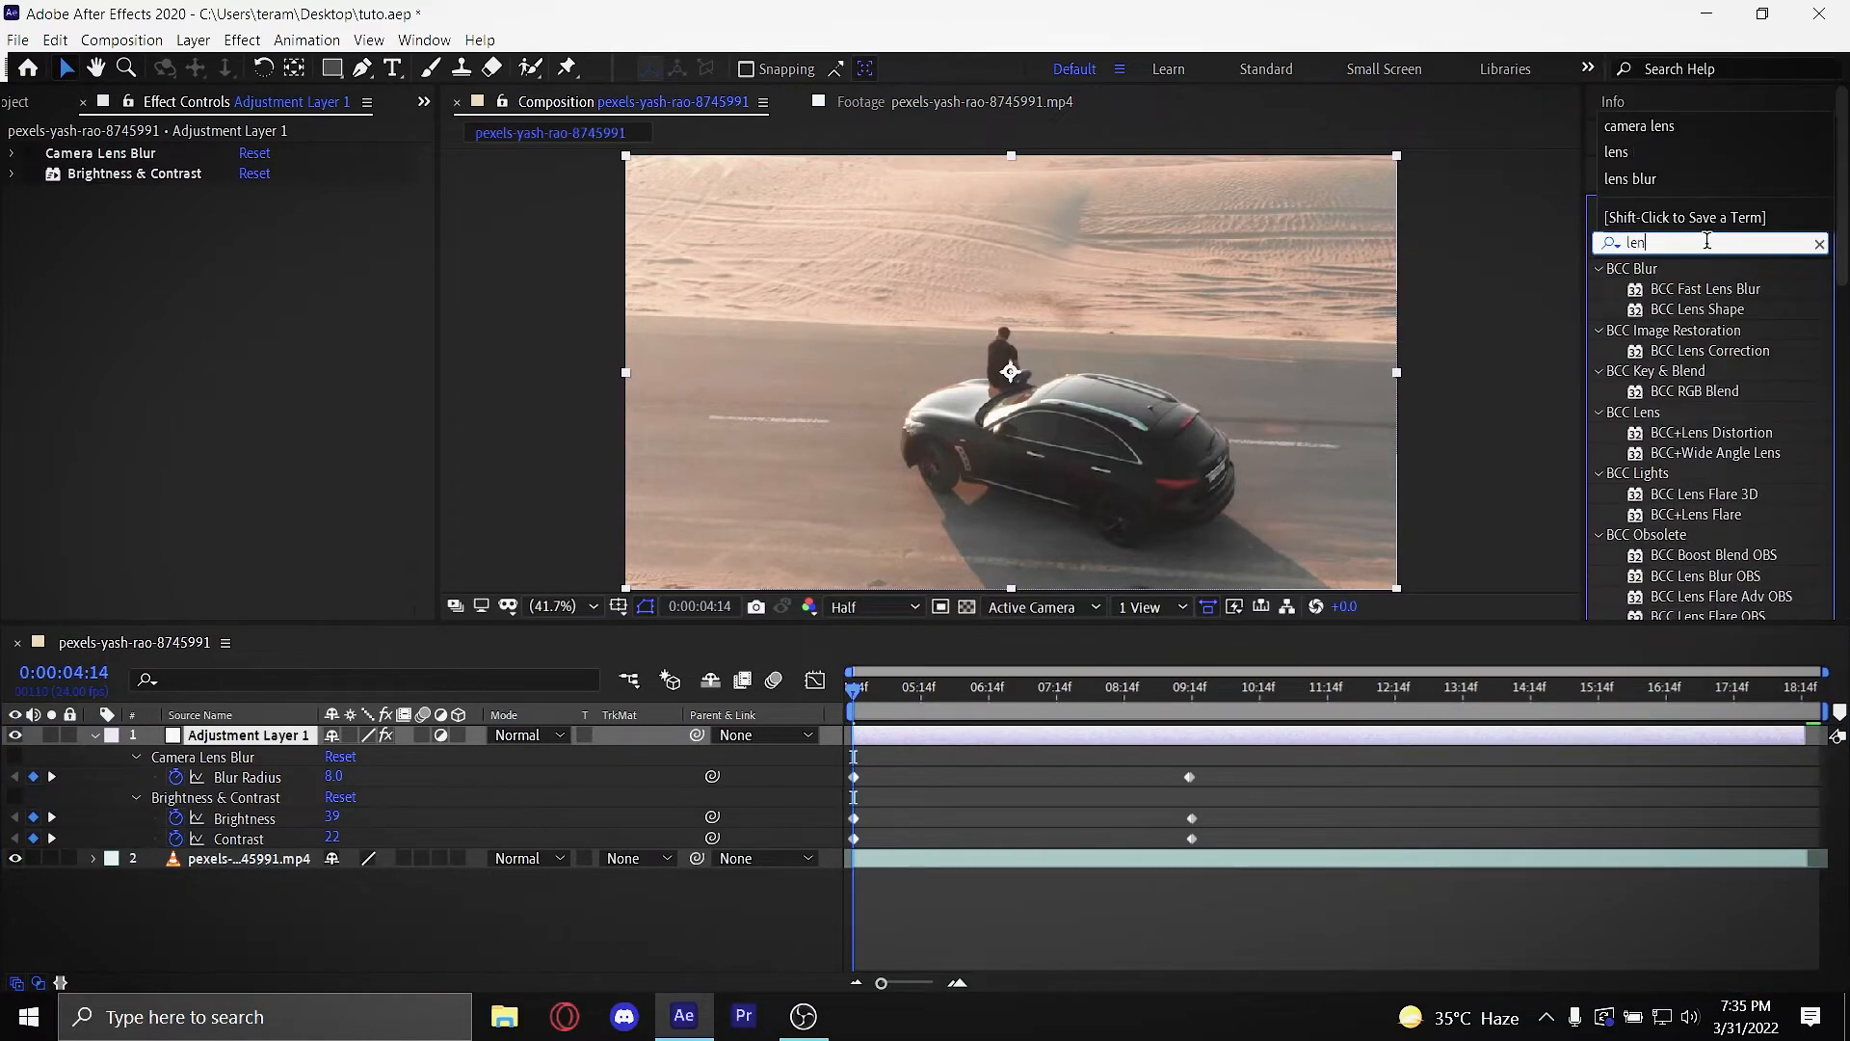
{"action": "type", "text": "s blur"}
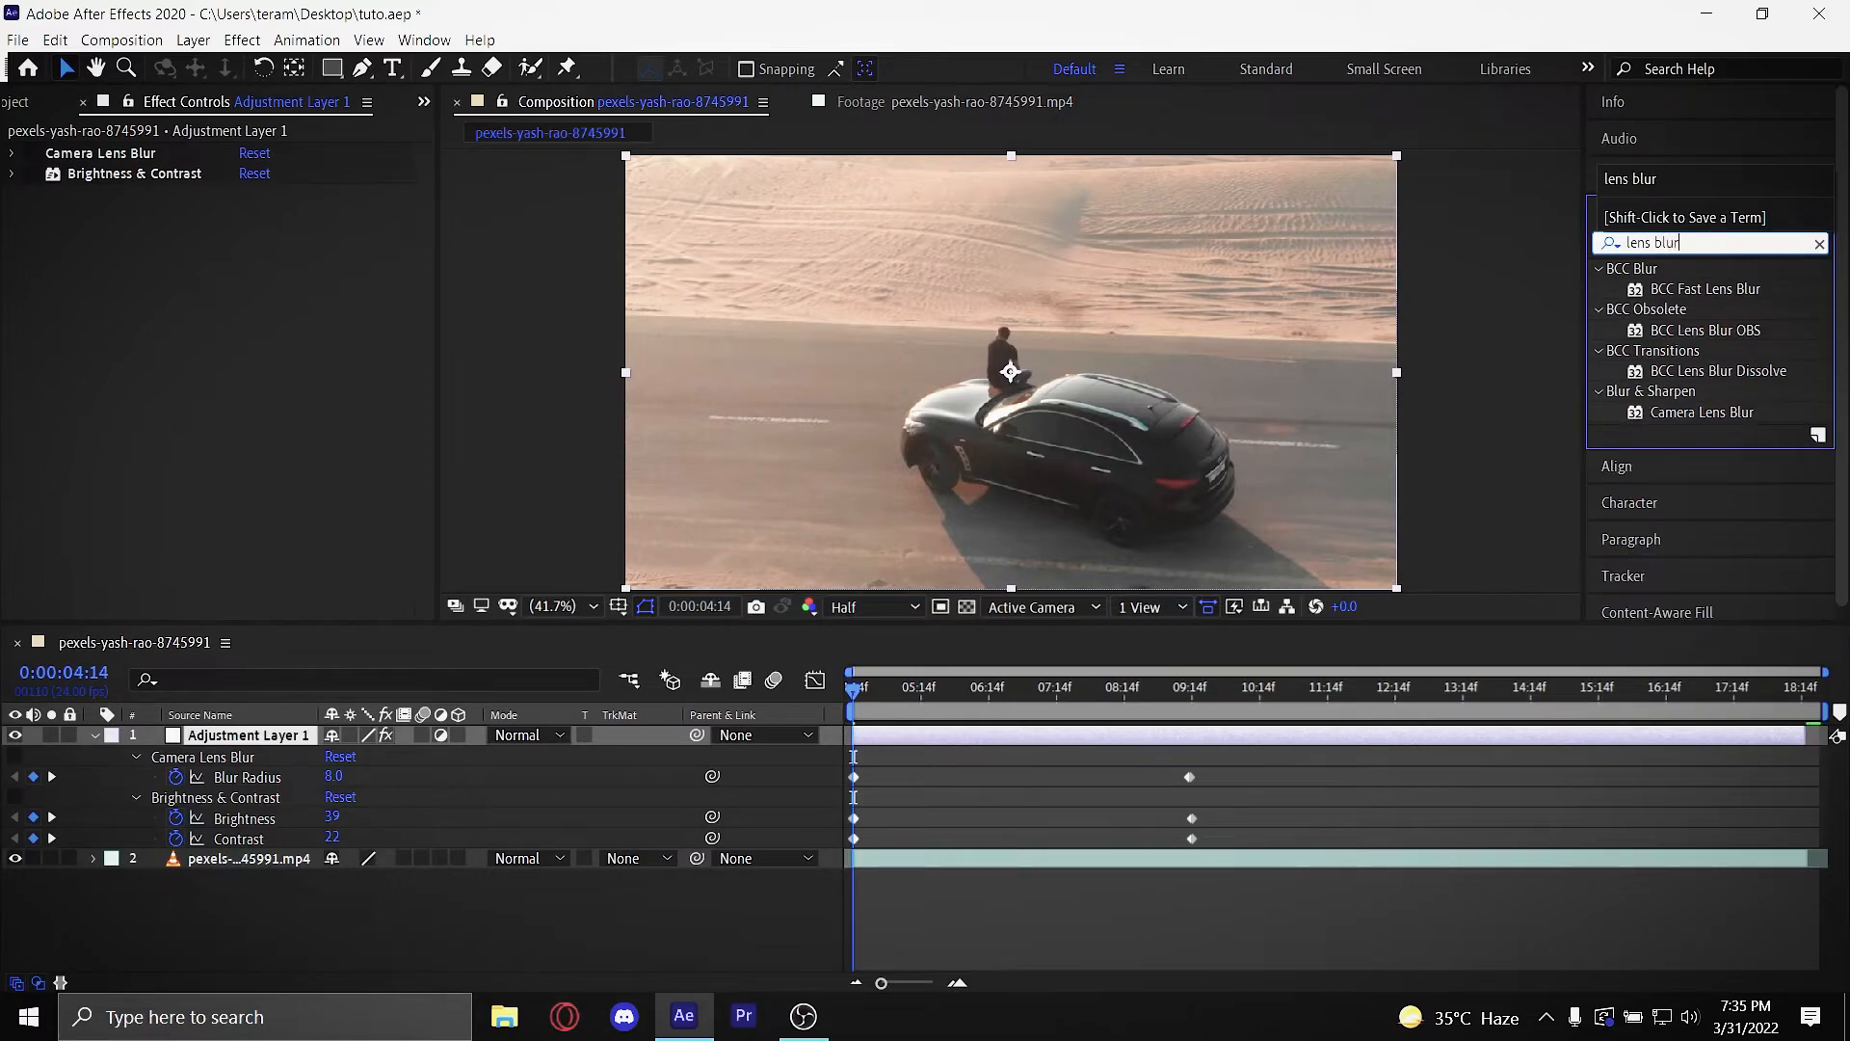
{"action": "left_click", "coordinate": [1764, 374]}
{"action": "left_click_drag", "start_coordinate": [1735, 330], "coordinate": [1148, 748]}
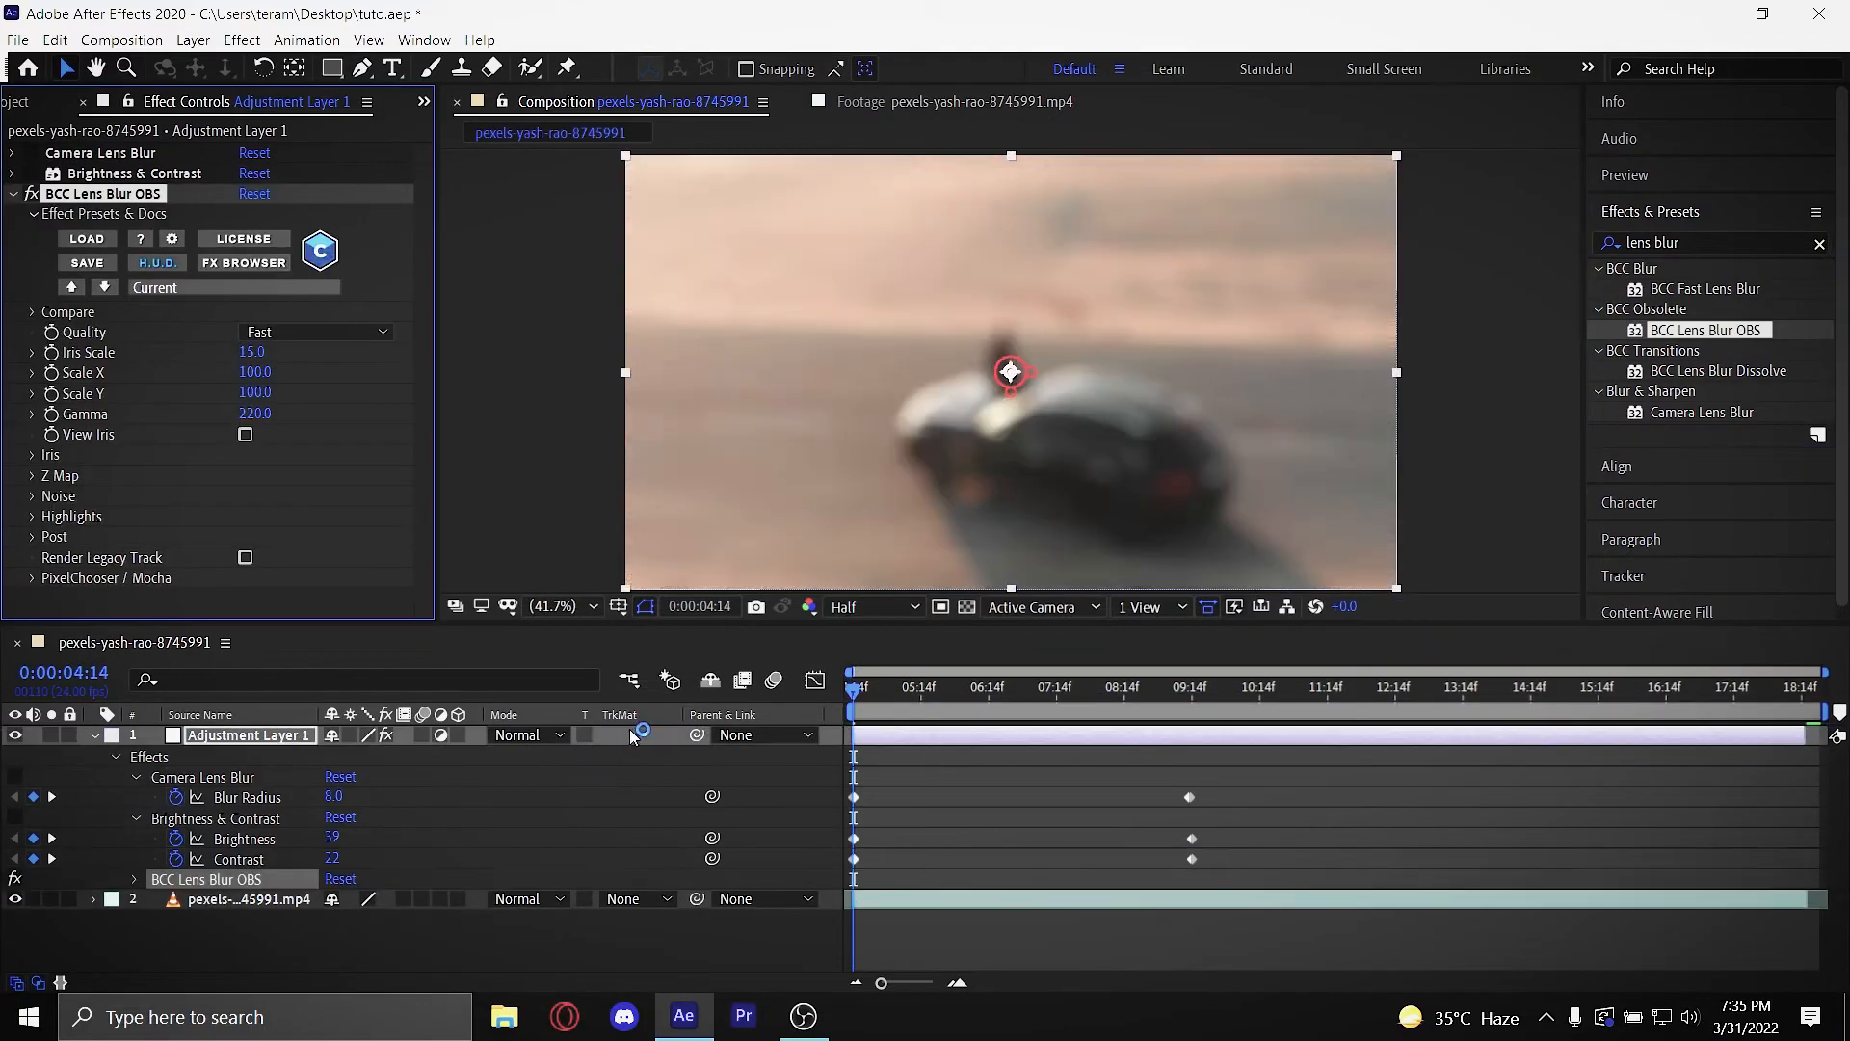
Step: Set the BCC Lens Blur OBS Iris Scale to 9 and Gamma to 600
{"action": "left_click", "coordinate": [251, 352]}
{"action": "type", "text": "9"}
{"action": "left_click", "coordinate": [326, 380]}
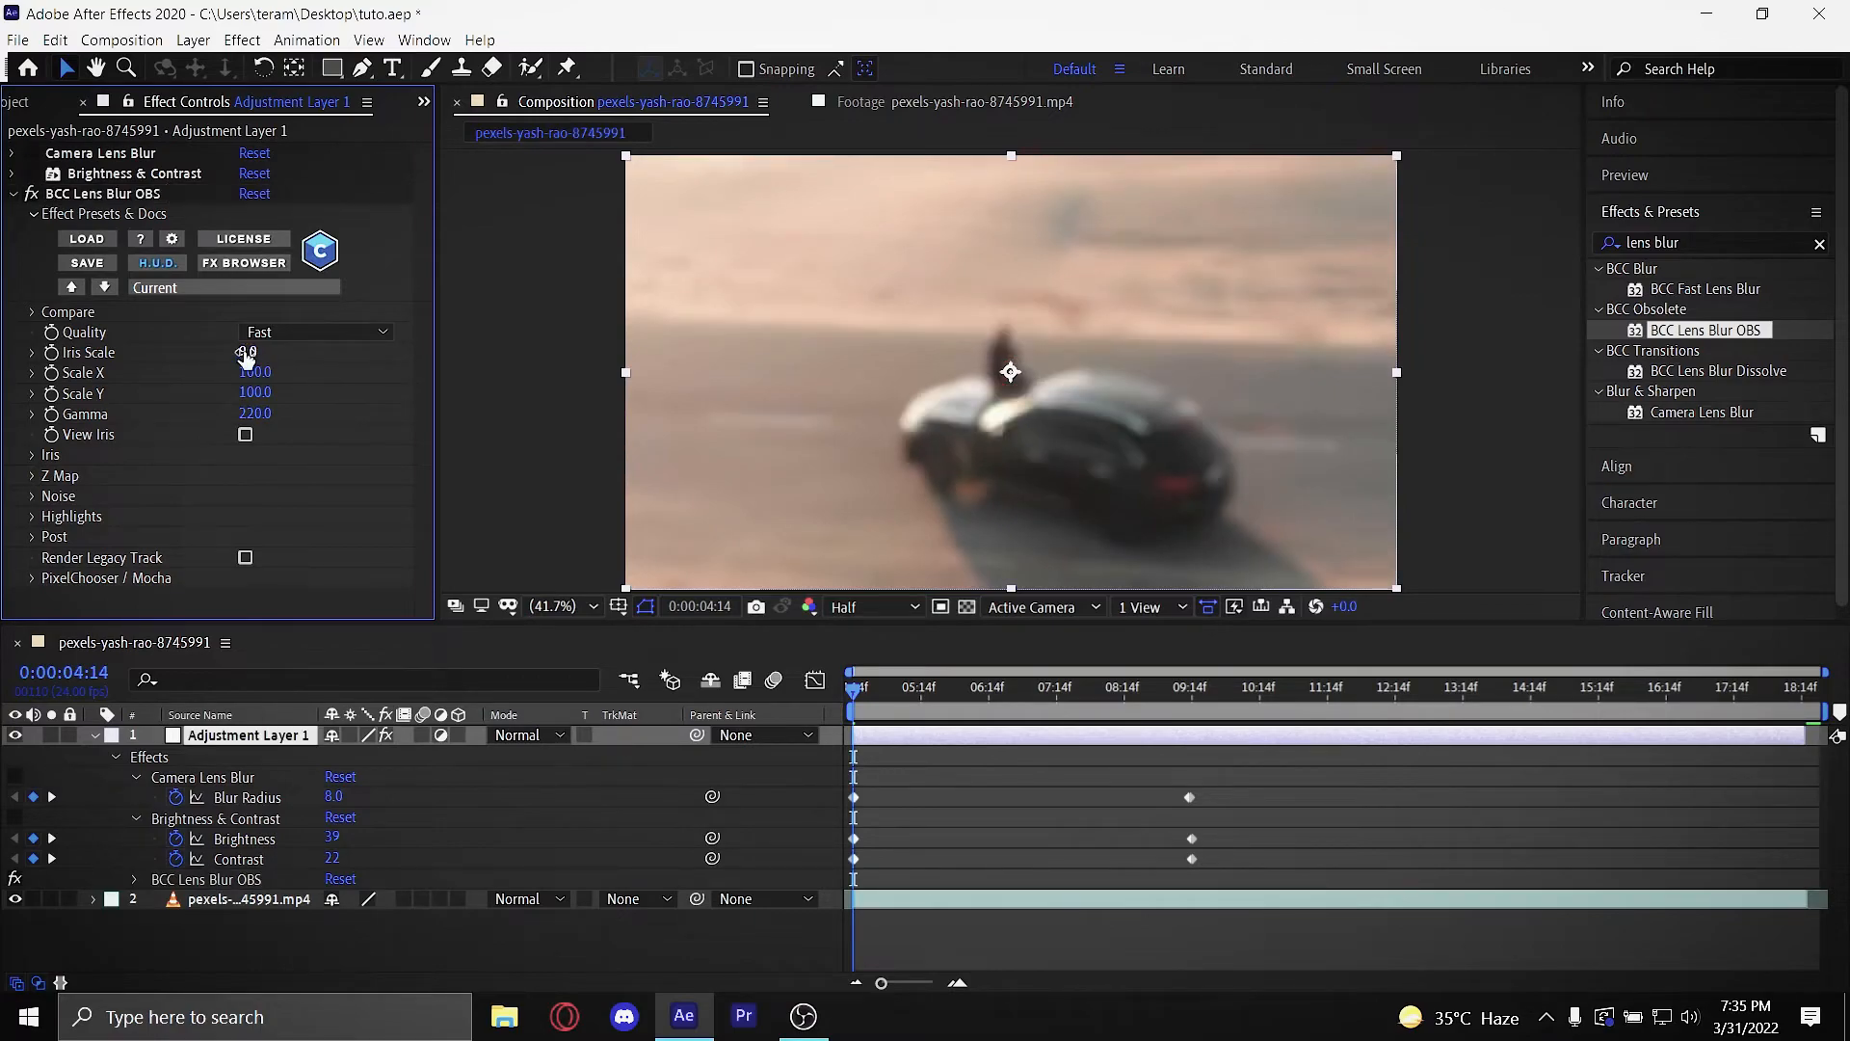
{"action": "left_click_drag", "start_coordinate": [265, 421], "coordinate": [437, 450]}
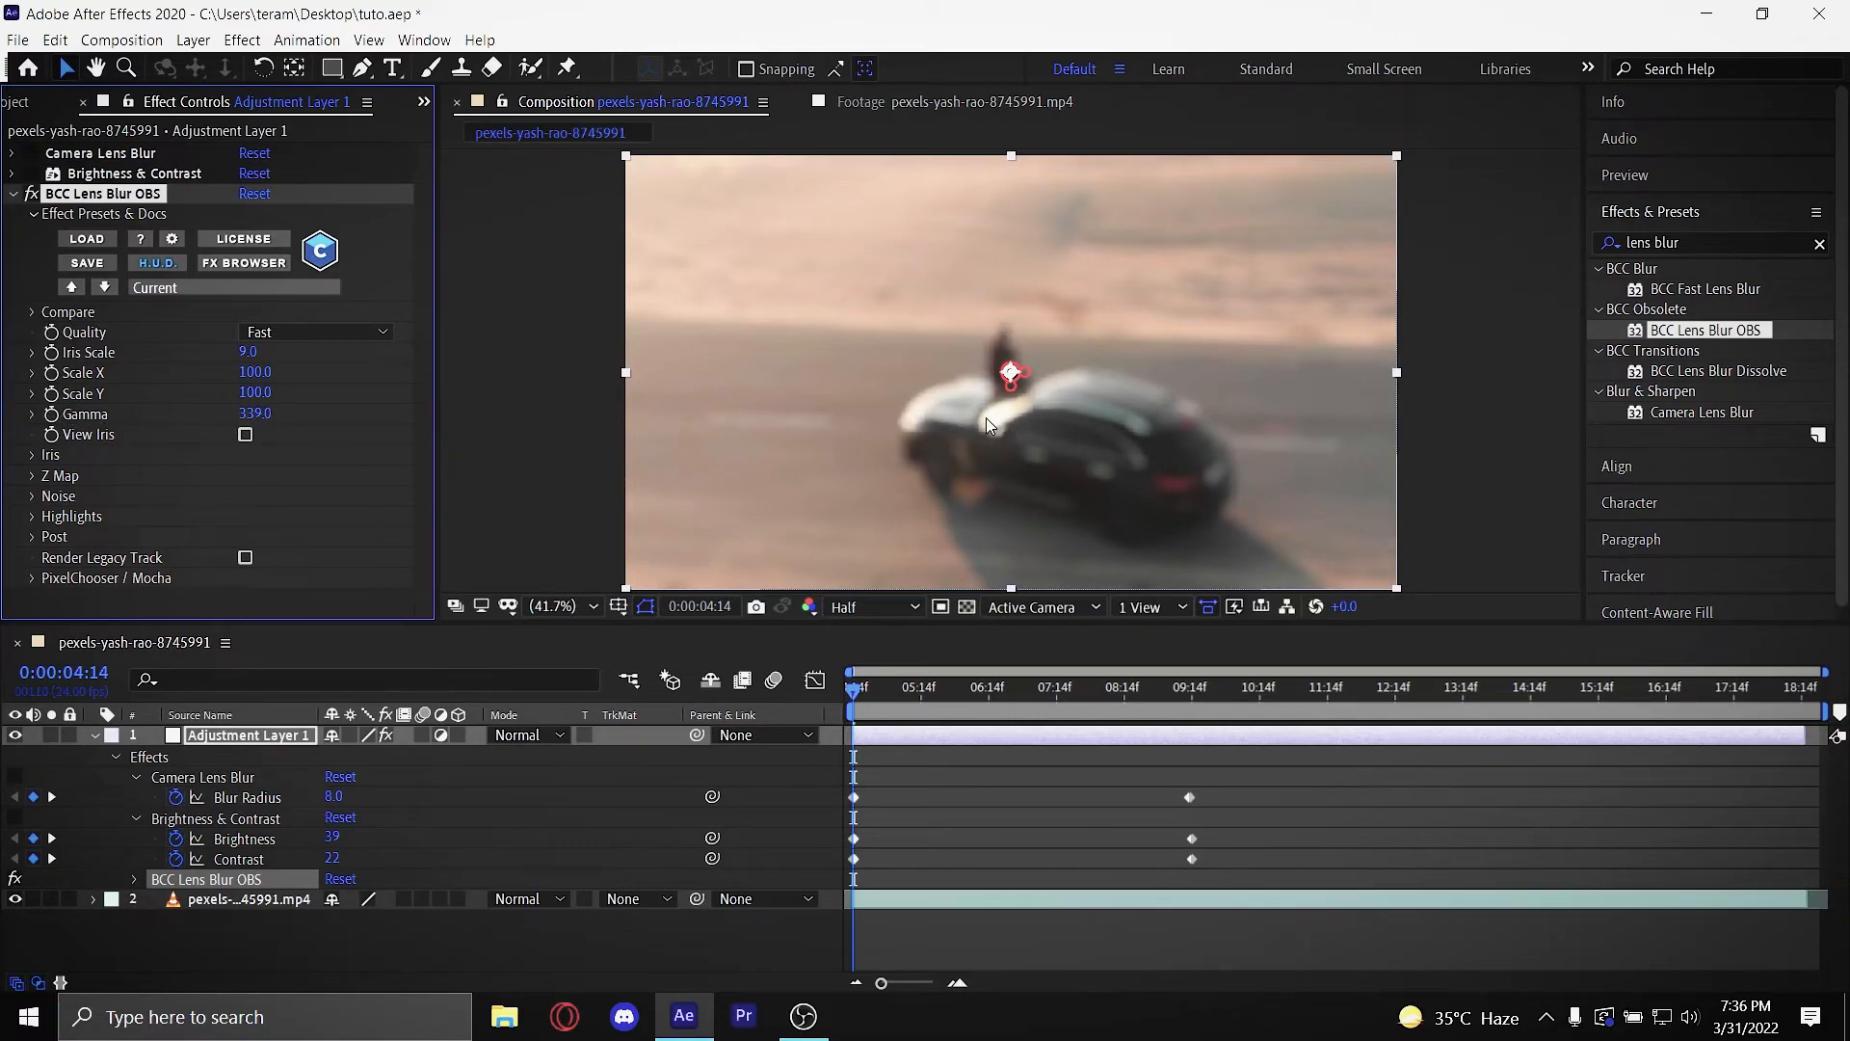
{"action": "left_click_drag", "start_coordinate": [256, 414], "coordinate": [1163, 469]}
{"action": "left_click", "coordinate": [256, 414]}
{"action": "type", "text": "600.0"}
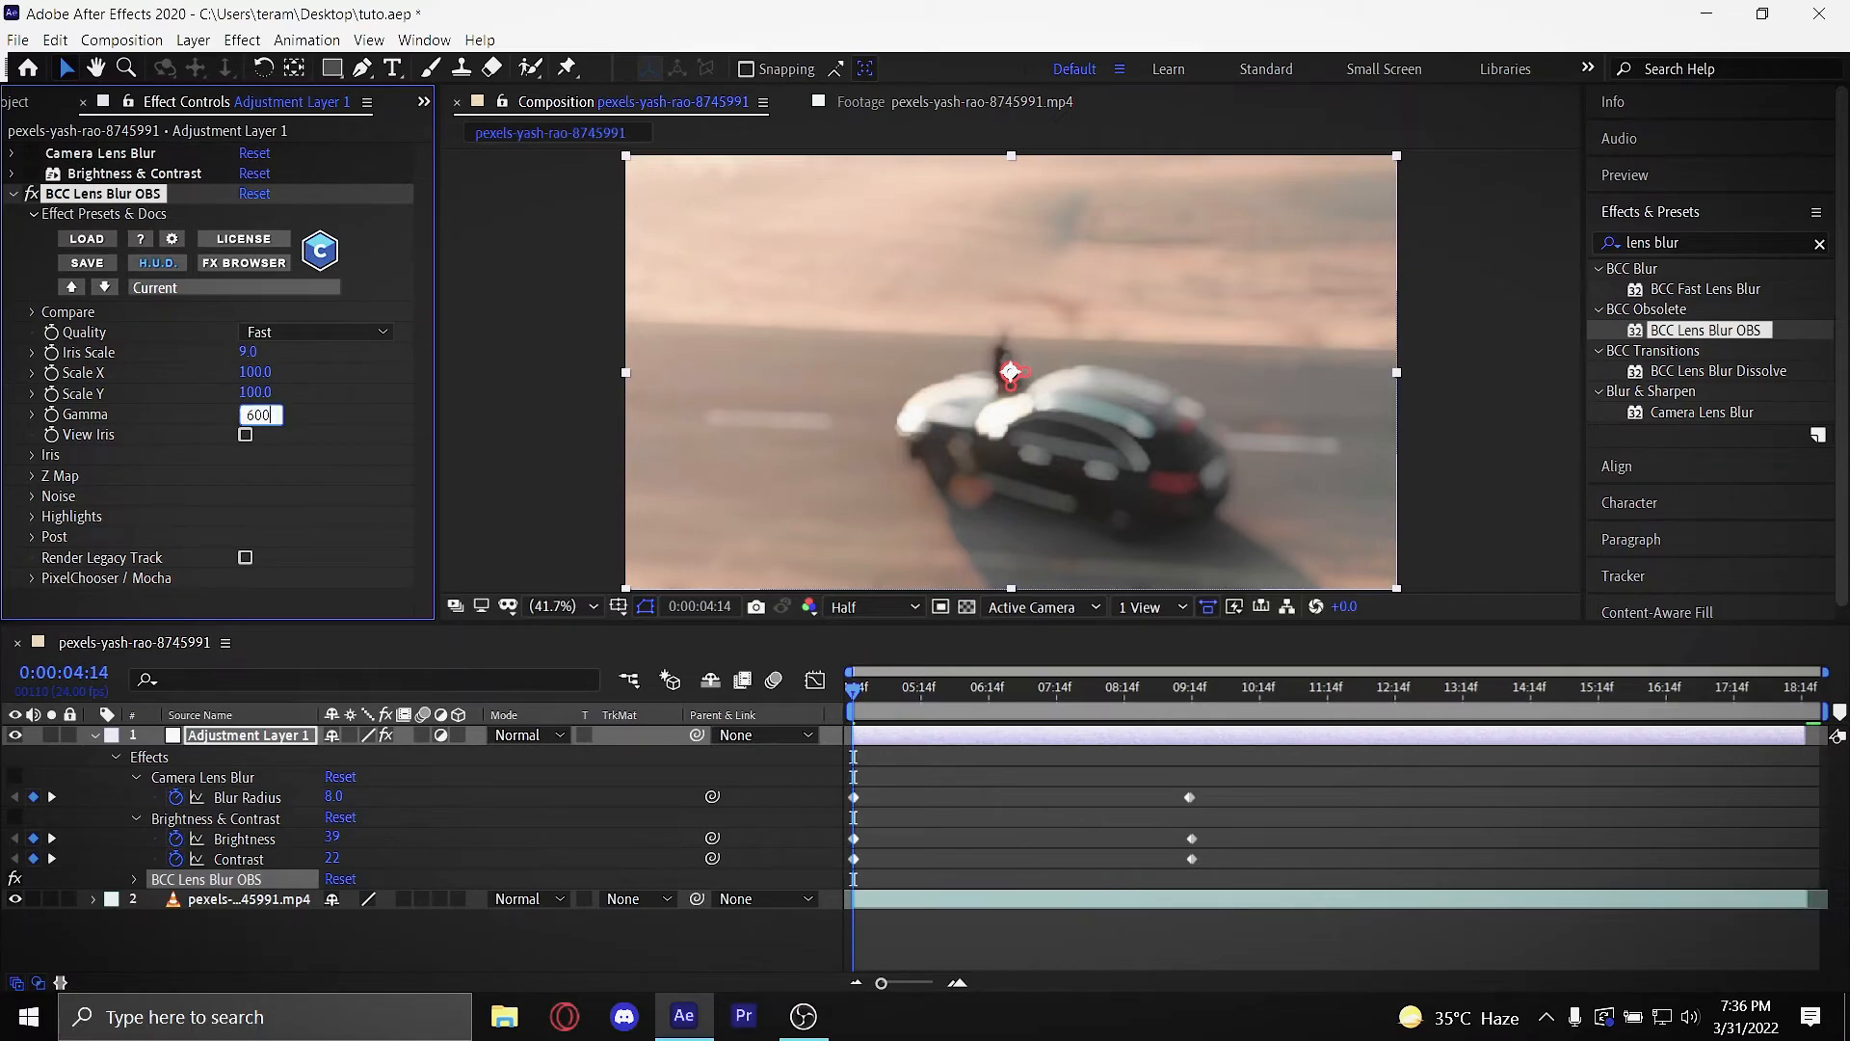
{"action": "key", "text": "Return"}
Step: Keyframe Iris Scale at 7 at 0:00:04:14 and reduce it at 0:00:09:14 so the shot turns sharp
{"action": "left_click", "coordinate": [258, 350]}
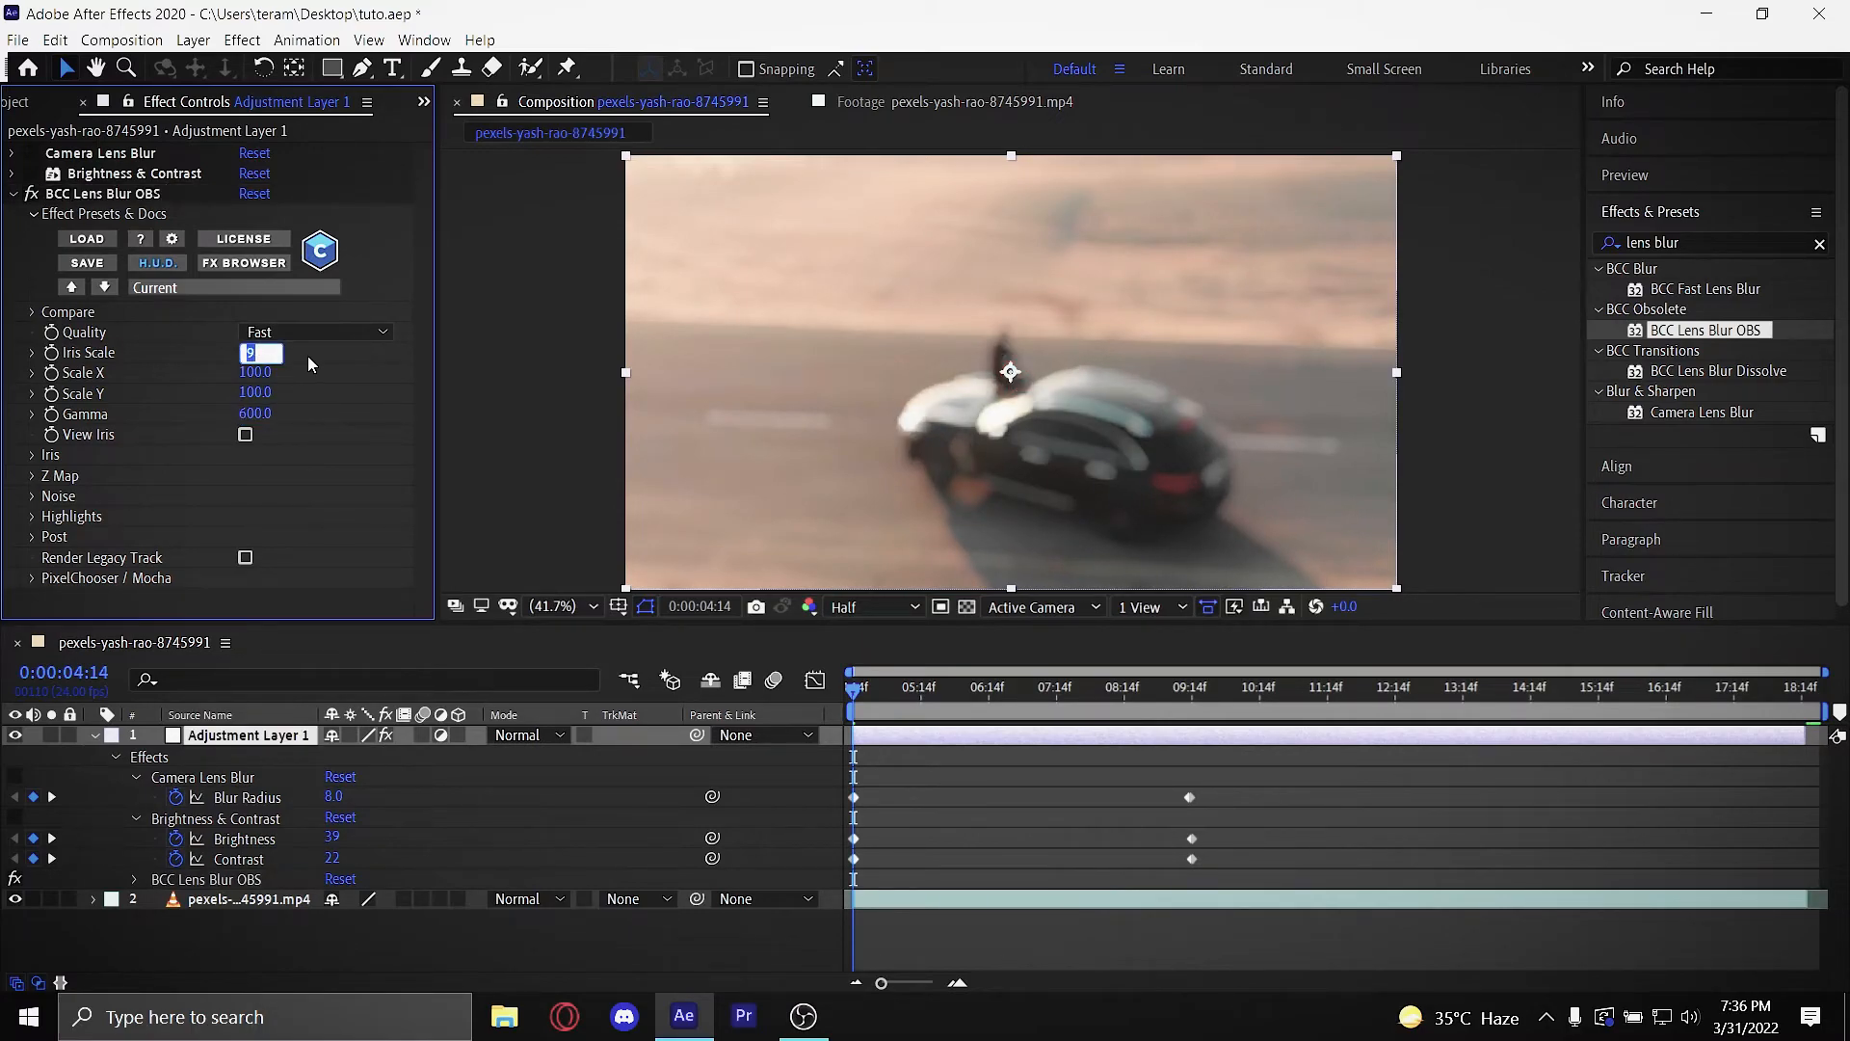
{"action": "type", "text": "7"}
{"action": "key", "text": "Return"}
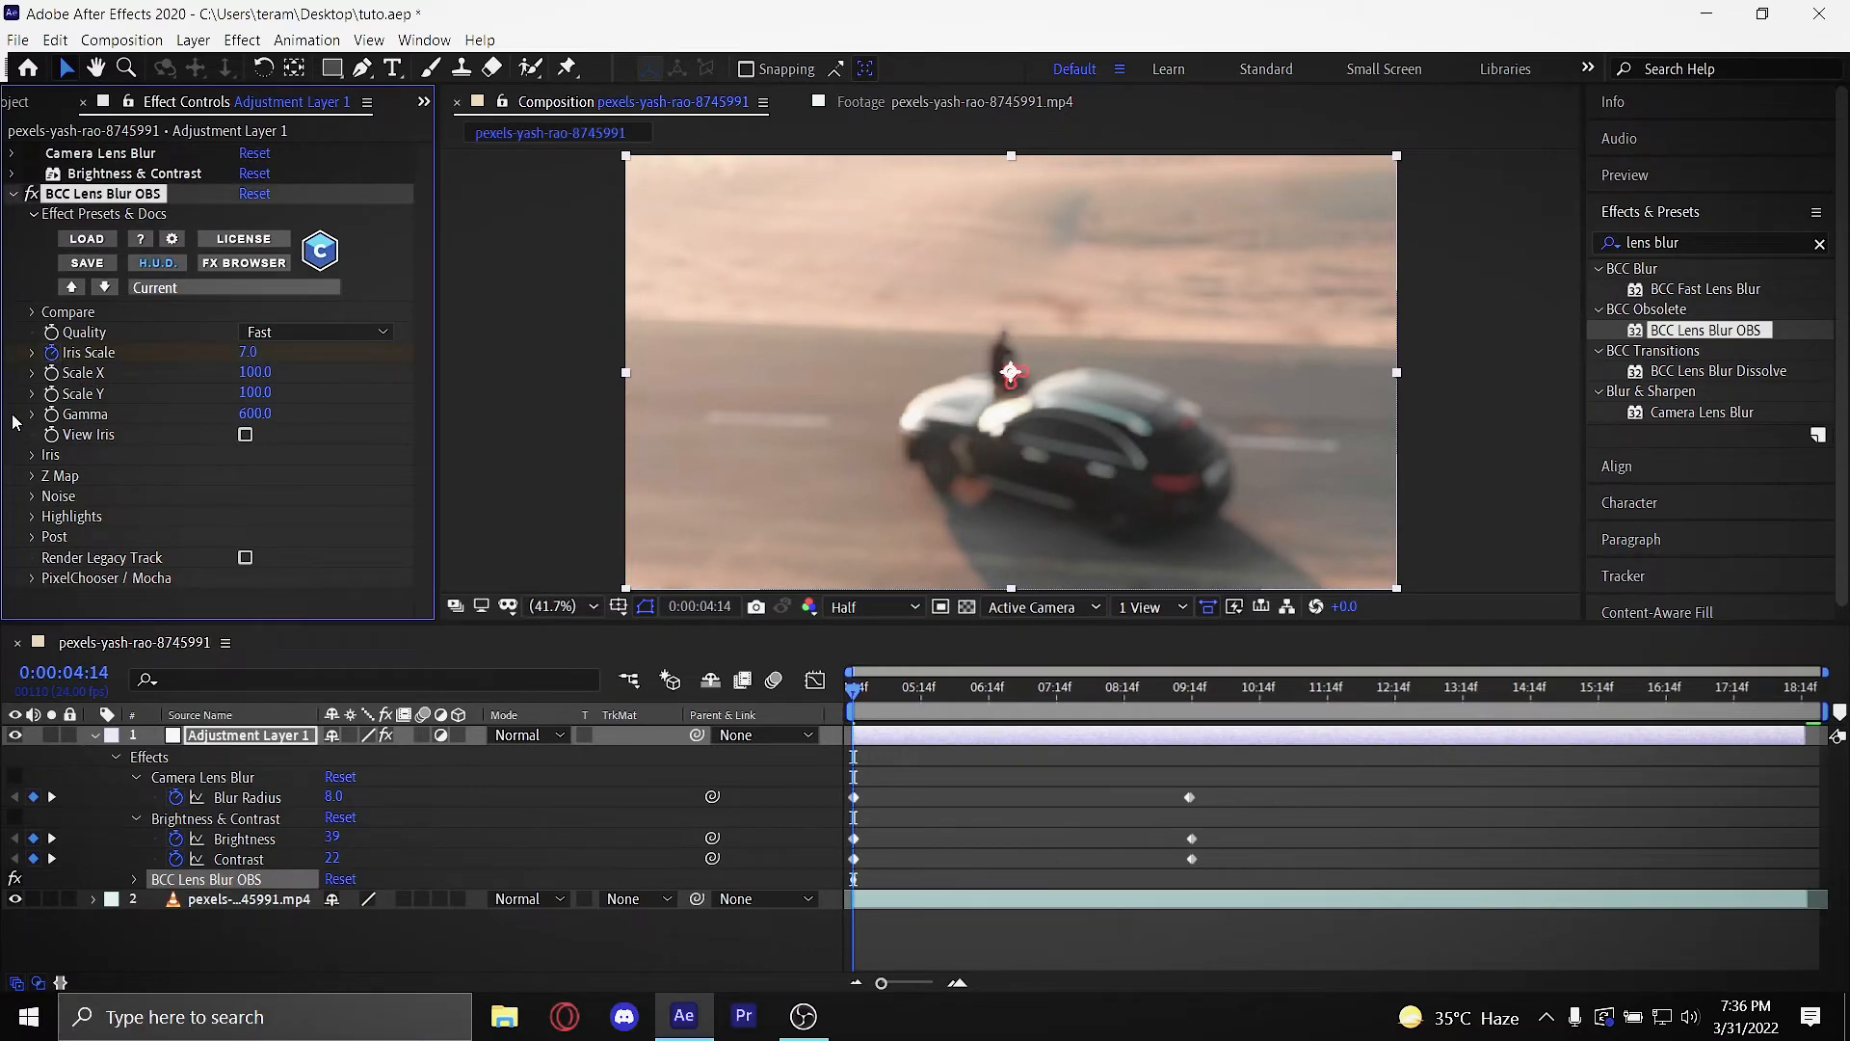
{"action": "left_click", "coordinate": [51, 352]}
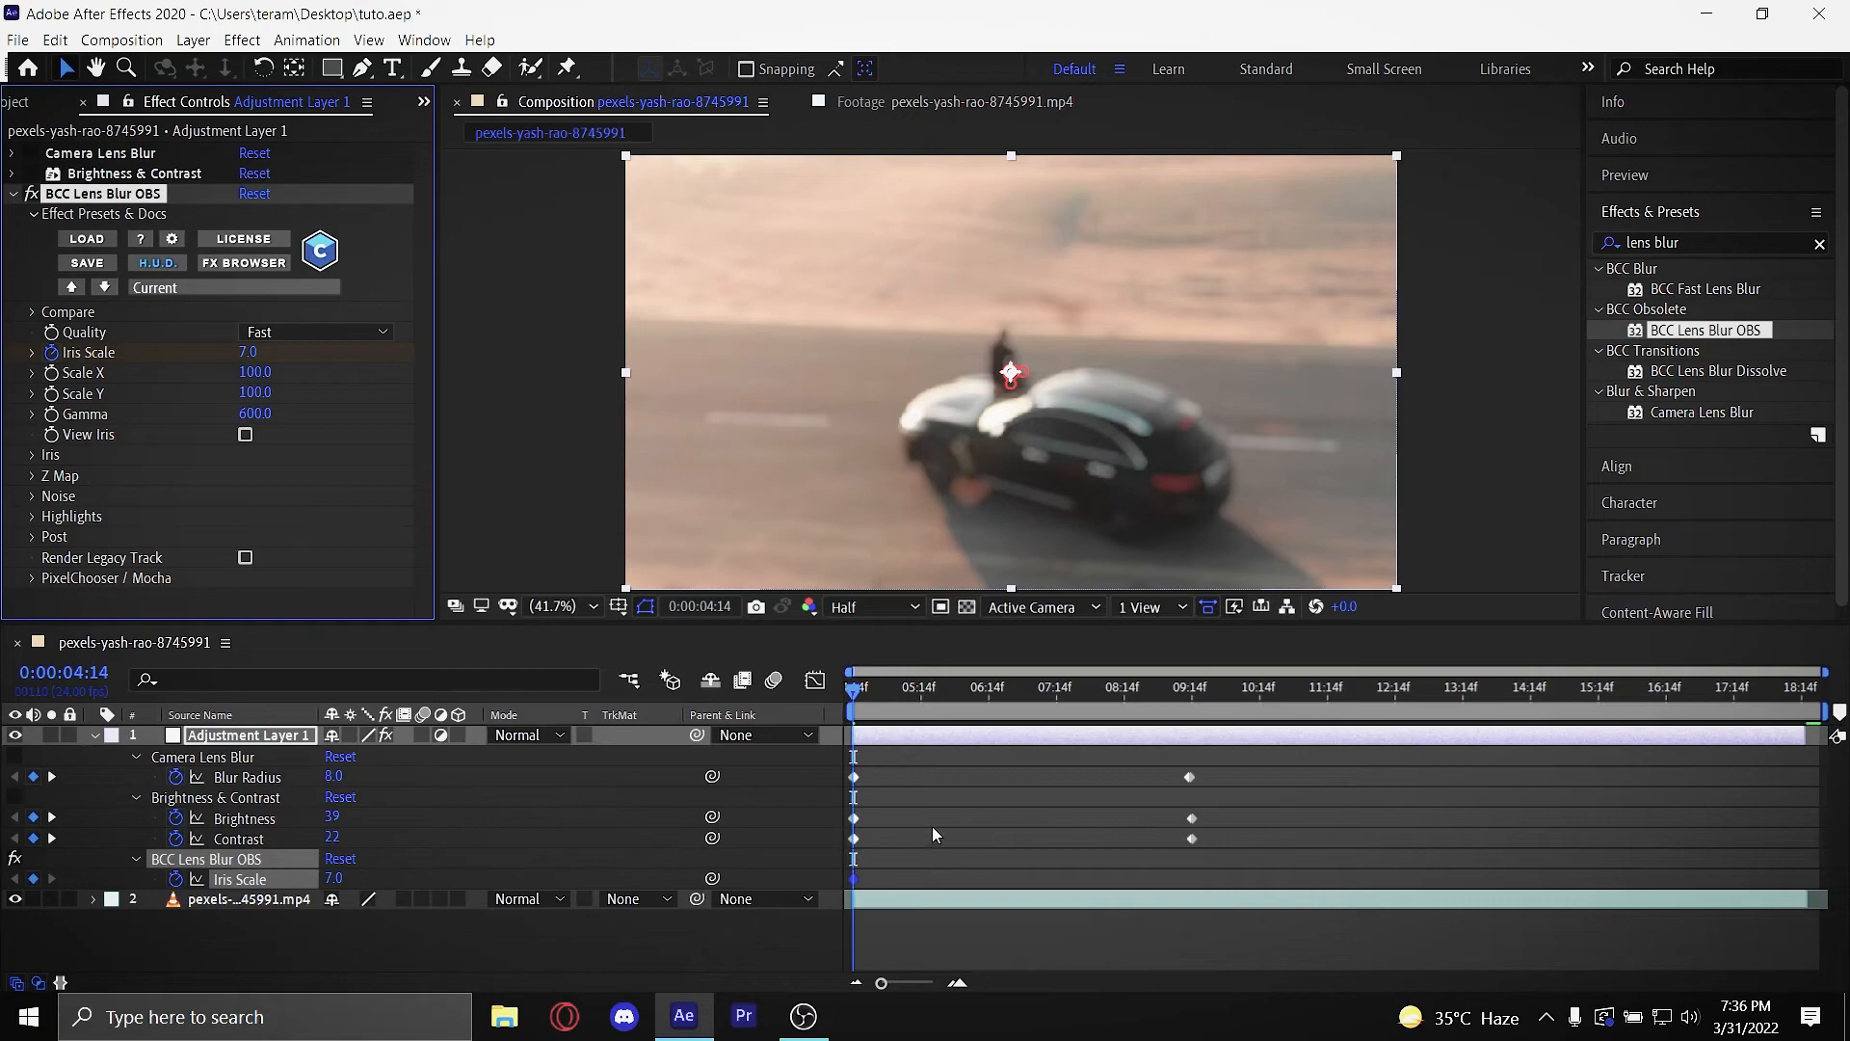
{"action": "left_click", "coordinate": [918, 830]}
{"action": "left_click", "coordinate": [1186, 686]}
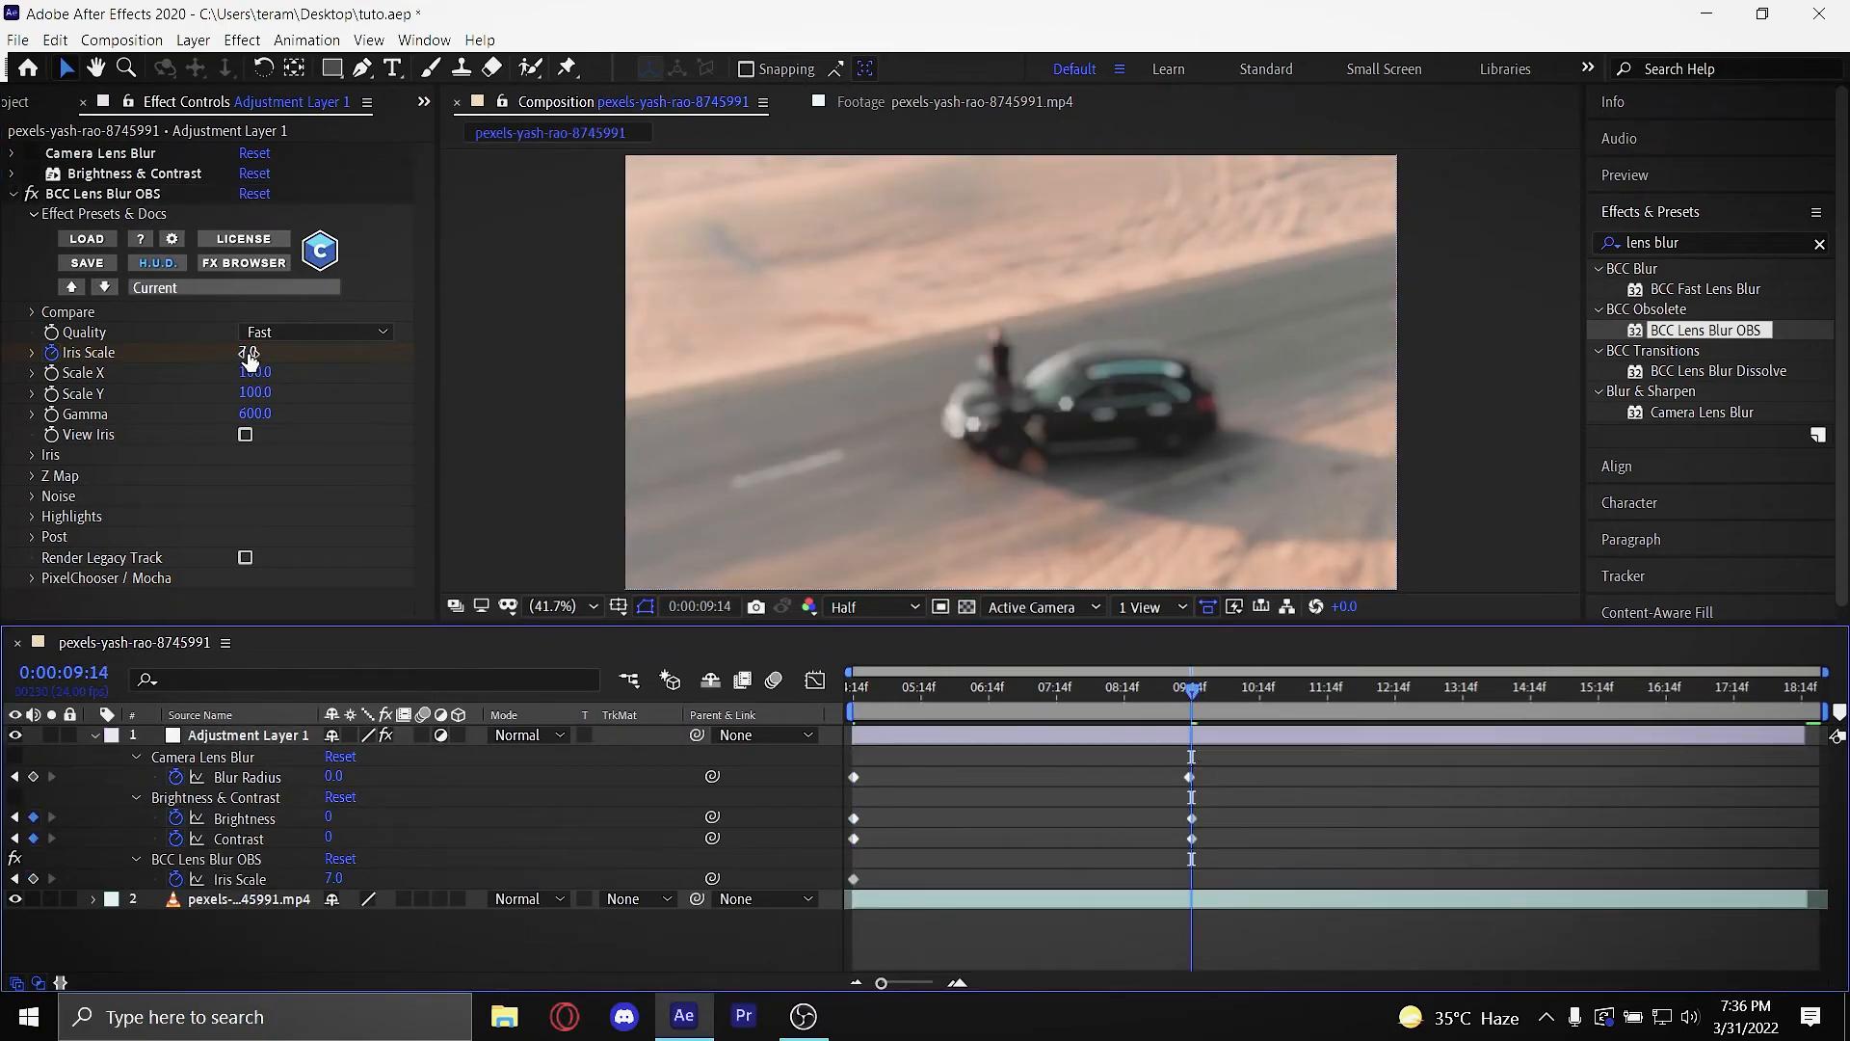
{"action": "left_click_drag", "start_coordinate": [248, 352], "coordinate": [4, 352]}
Step: Preview the Iris Scale animation from 0:00:04:14 and return to its start
{"action": "left_click_drag", "start_coordinate": [865, 692], "coordinate": [825, 696]}
{"action": "key", "text": "space"}
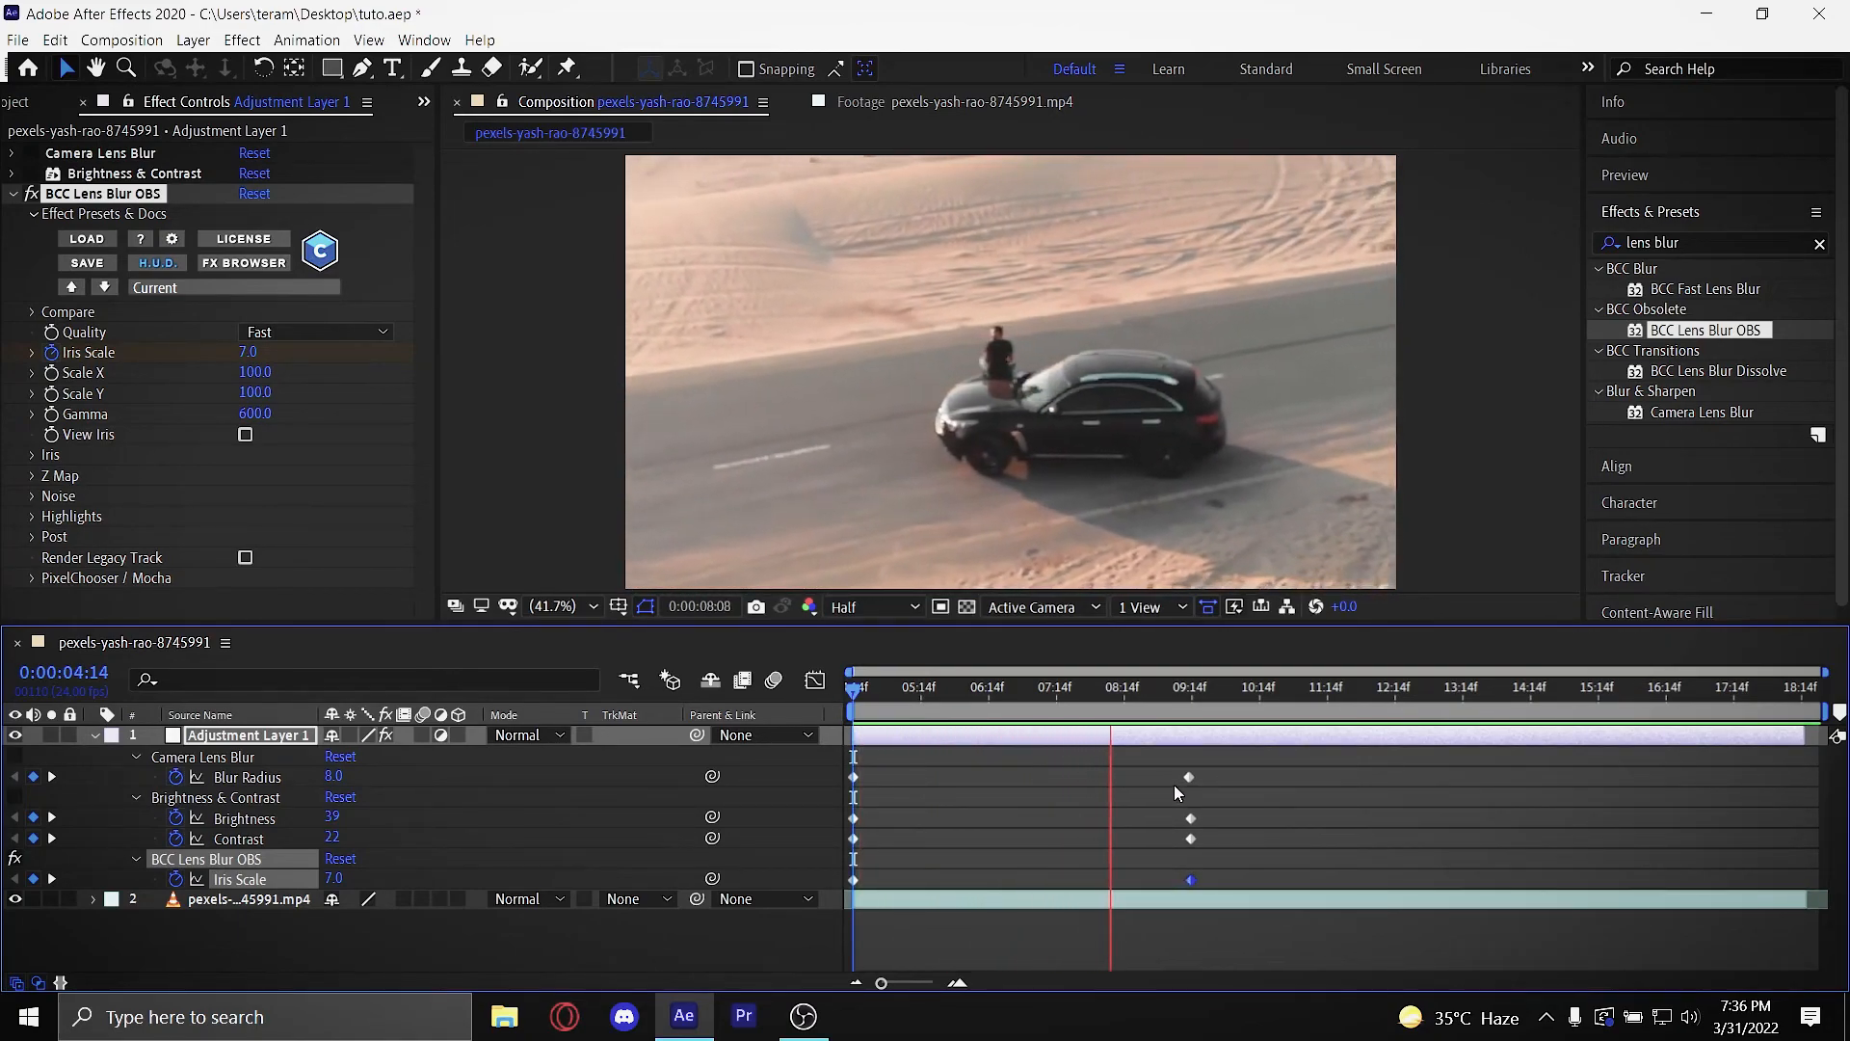
{"action": "left_click_drag", "start_coordinate": [893, 696], "coordinate": [855, 806]}
{"action": "left_click", "coordinate": [686, 852]}
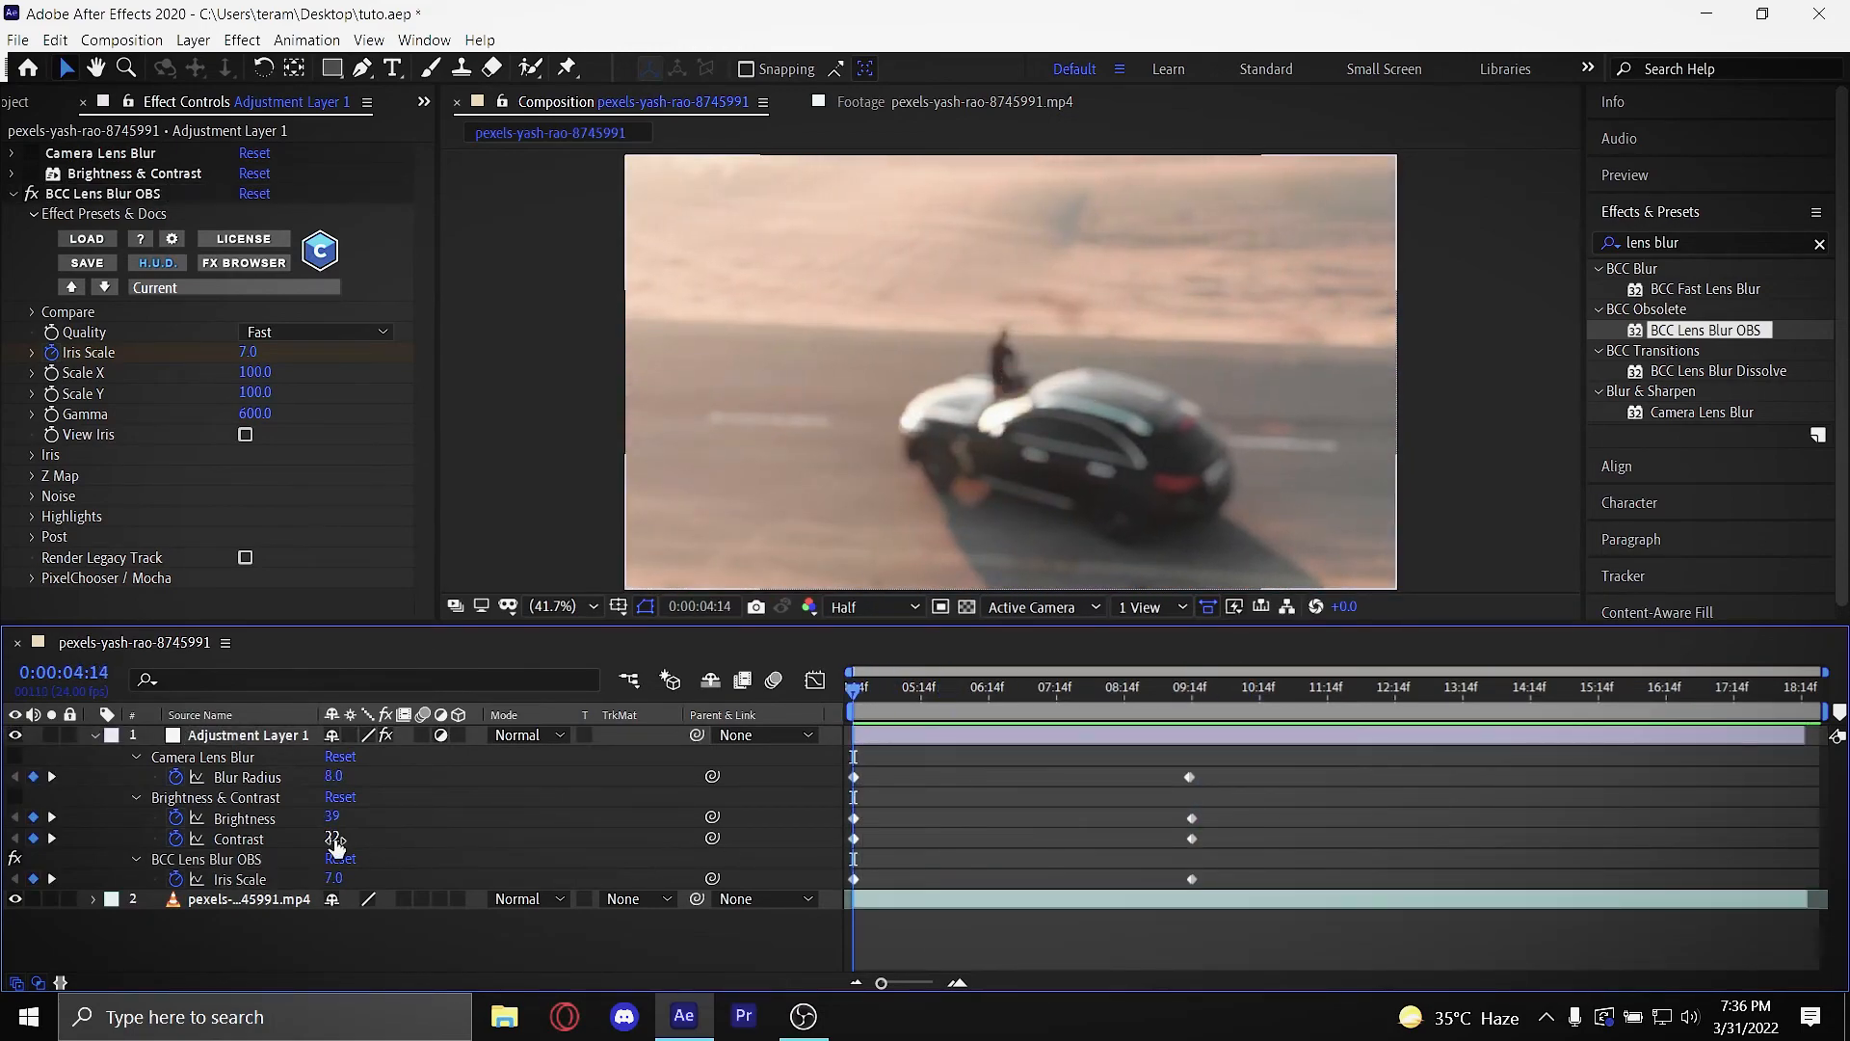
Step: Delete the BCC Lens Blur OBS effect from the adjustment layer
{"action": "left_click_drag", "start_coordinate": [1230, 876], "coordinate": [891, 872]}
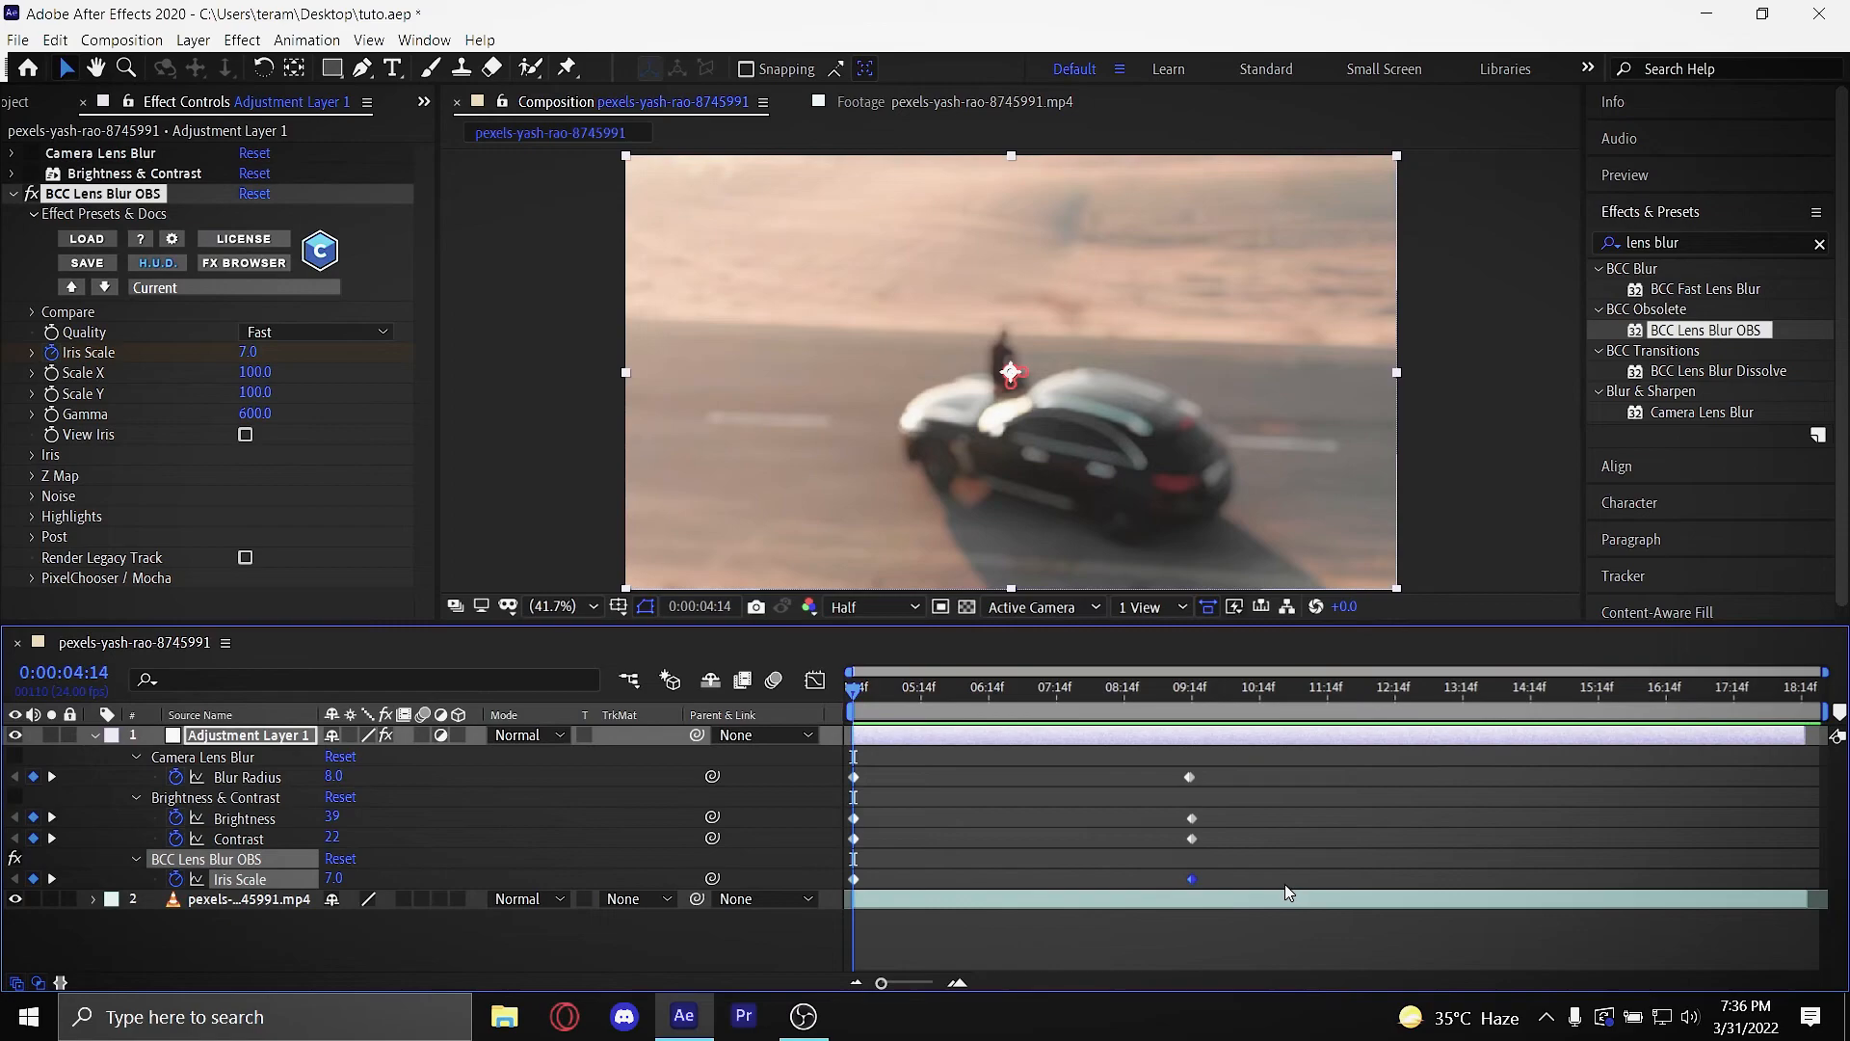
{"action": "left_click", "coordinate": [1270, 877]}
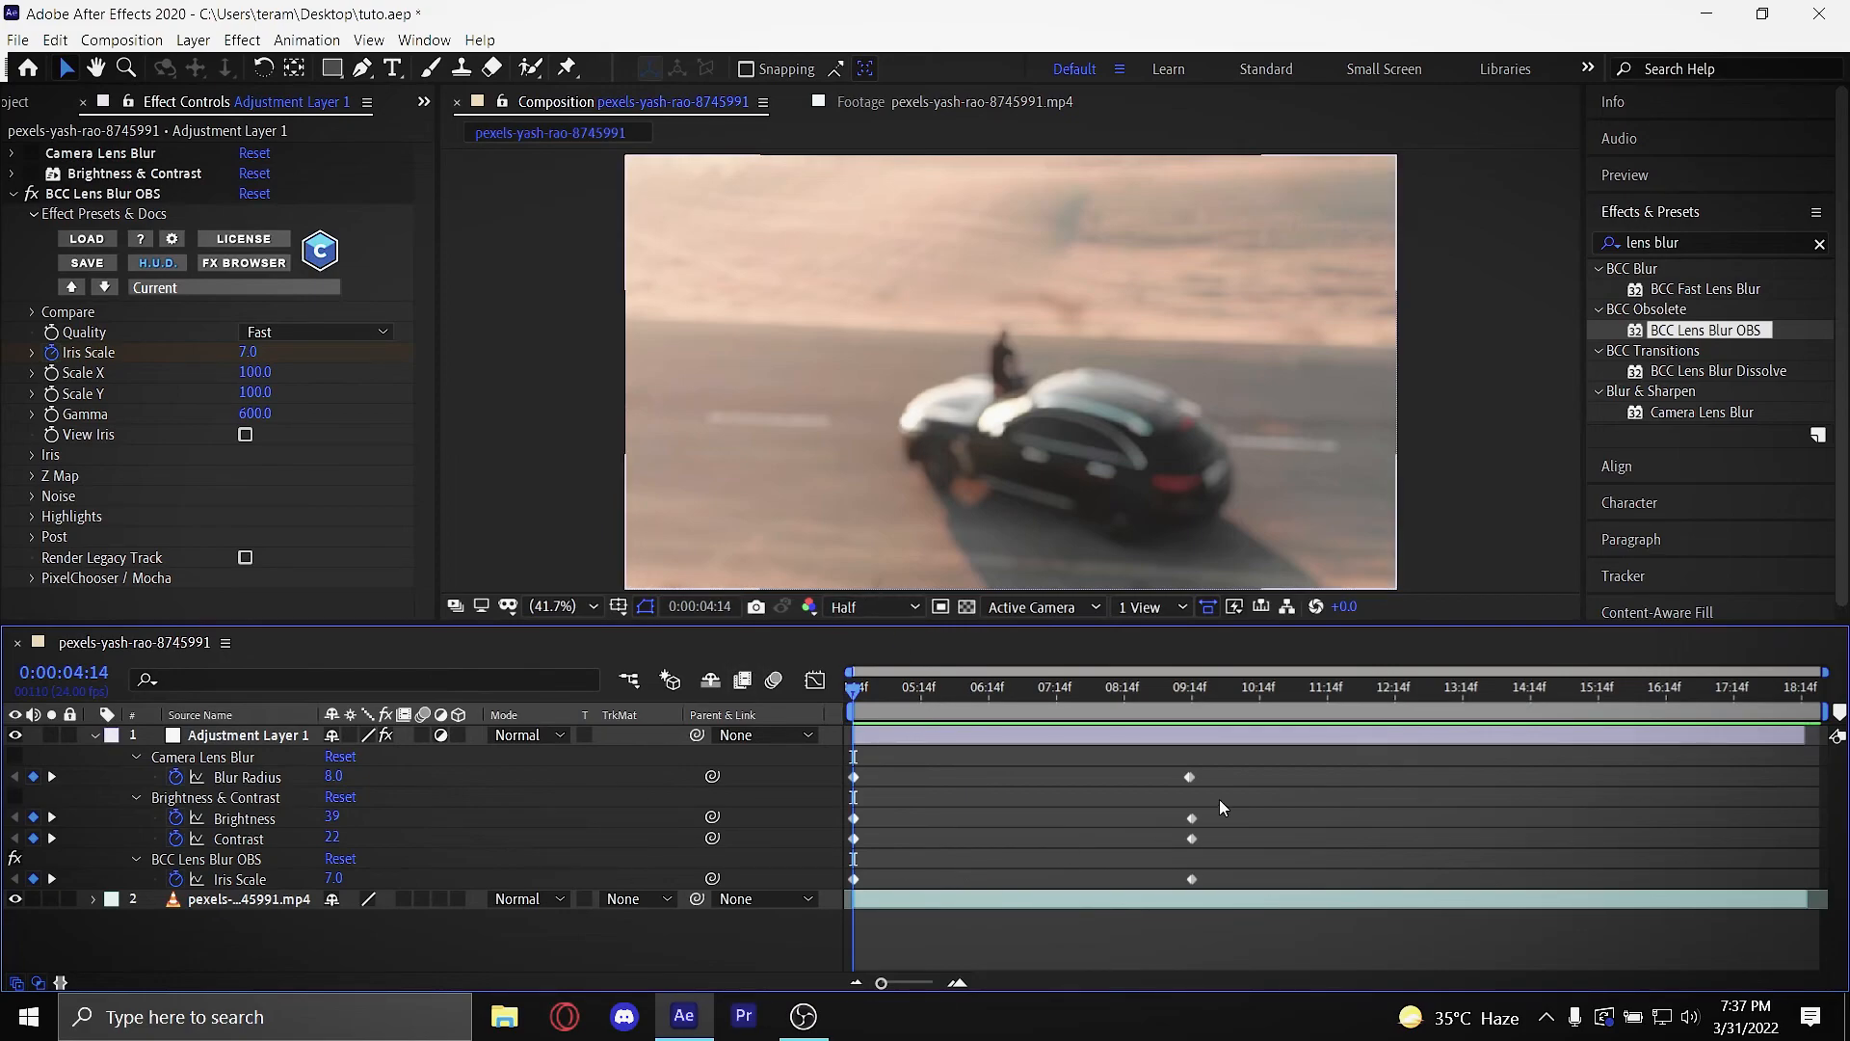
{"action": "left_click_drag", "start_coordinate": [1220, 784], "coordinate": [852, 837]}
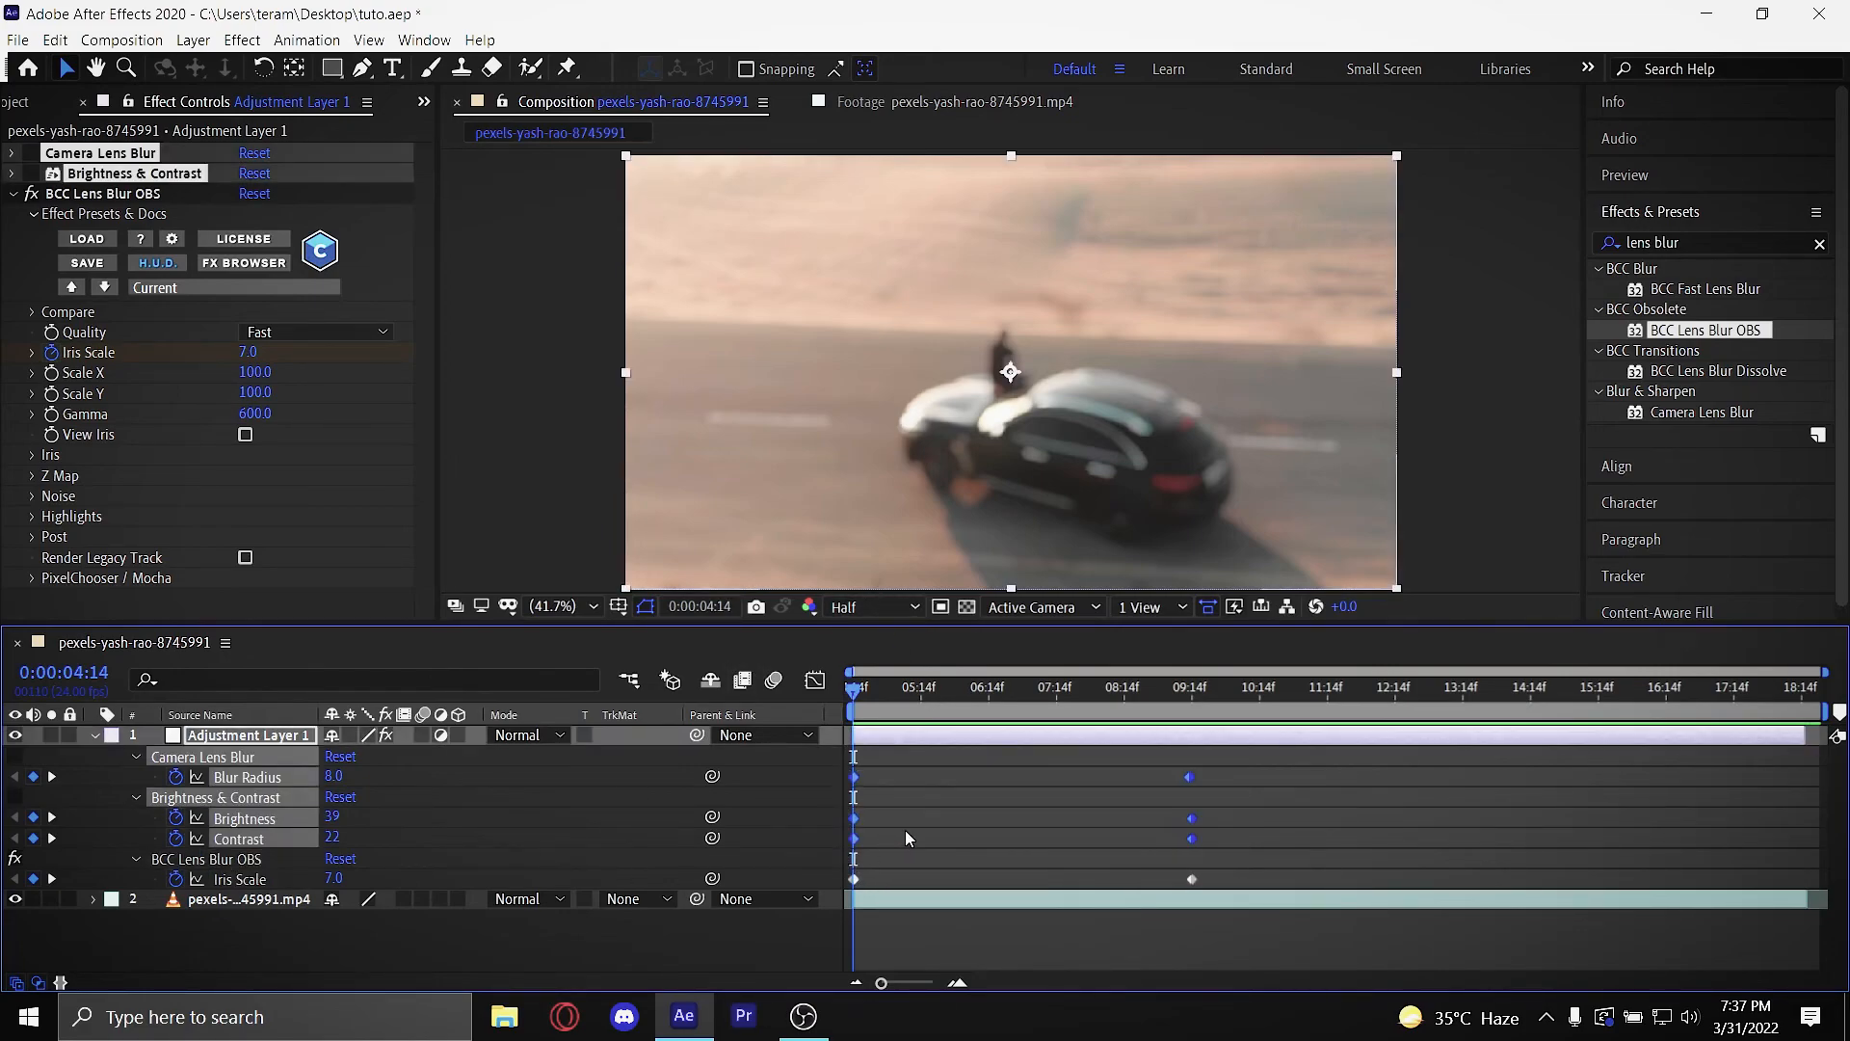
{"action": "left_click", "coordinate": [103, 193]}
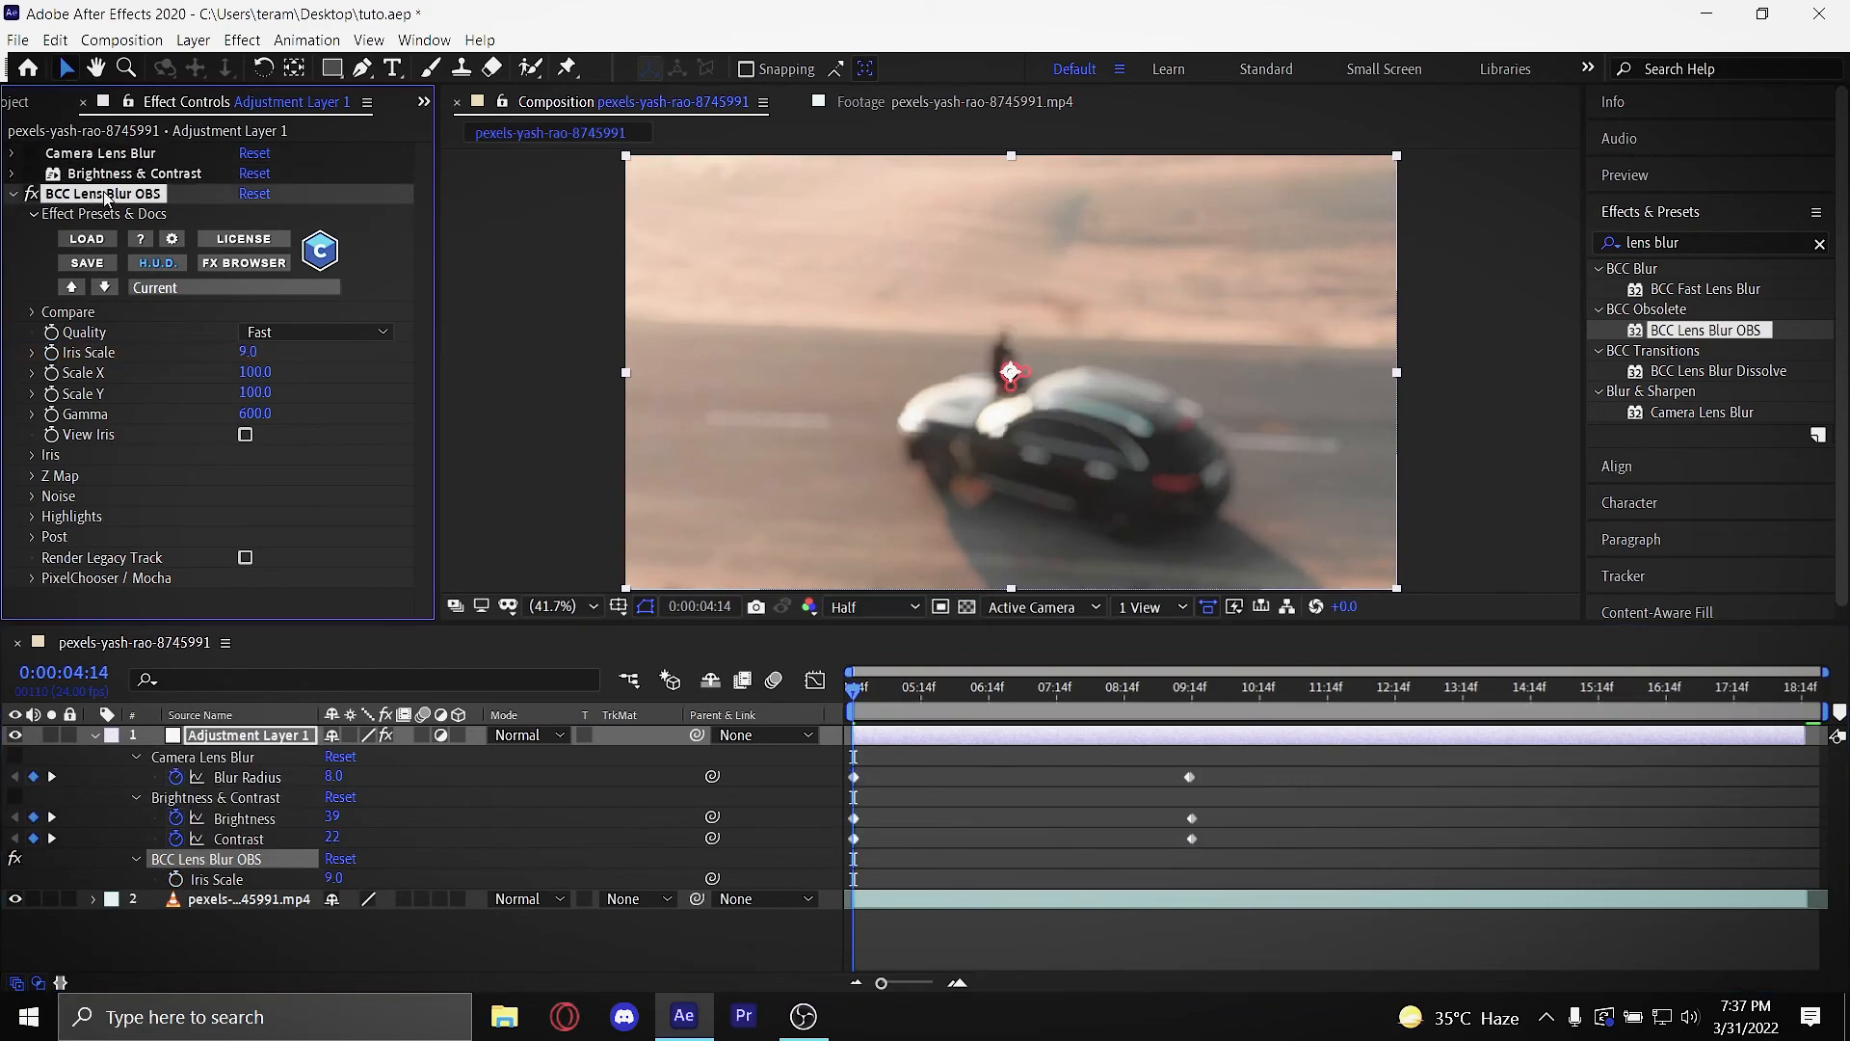
{"action": "key", "text": "Delete"}
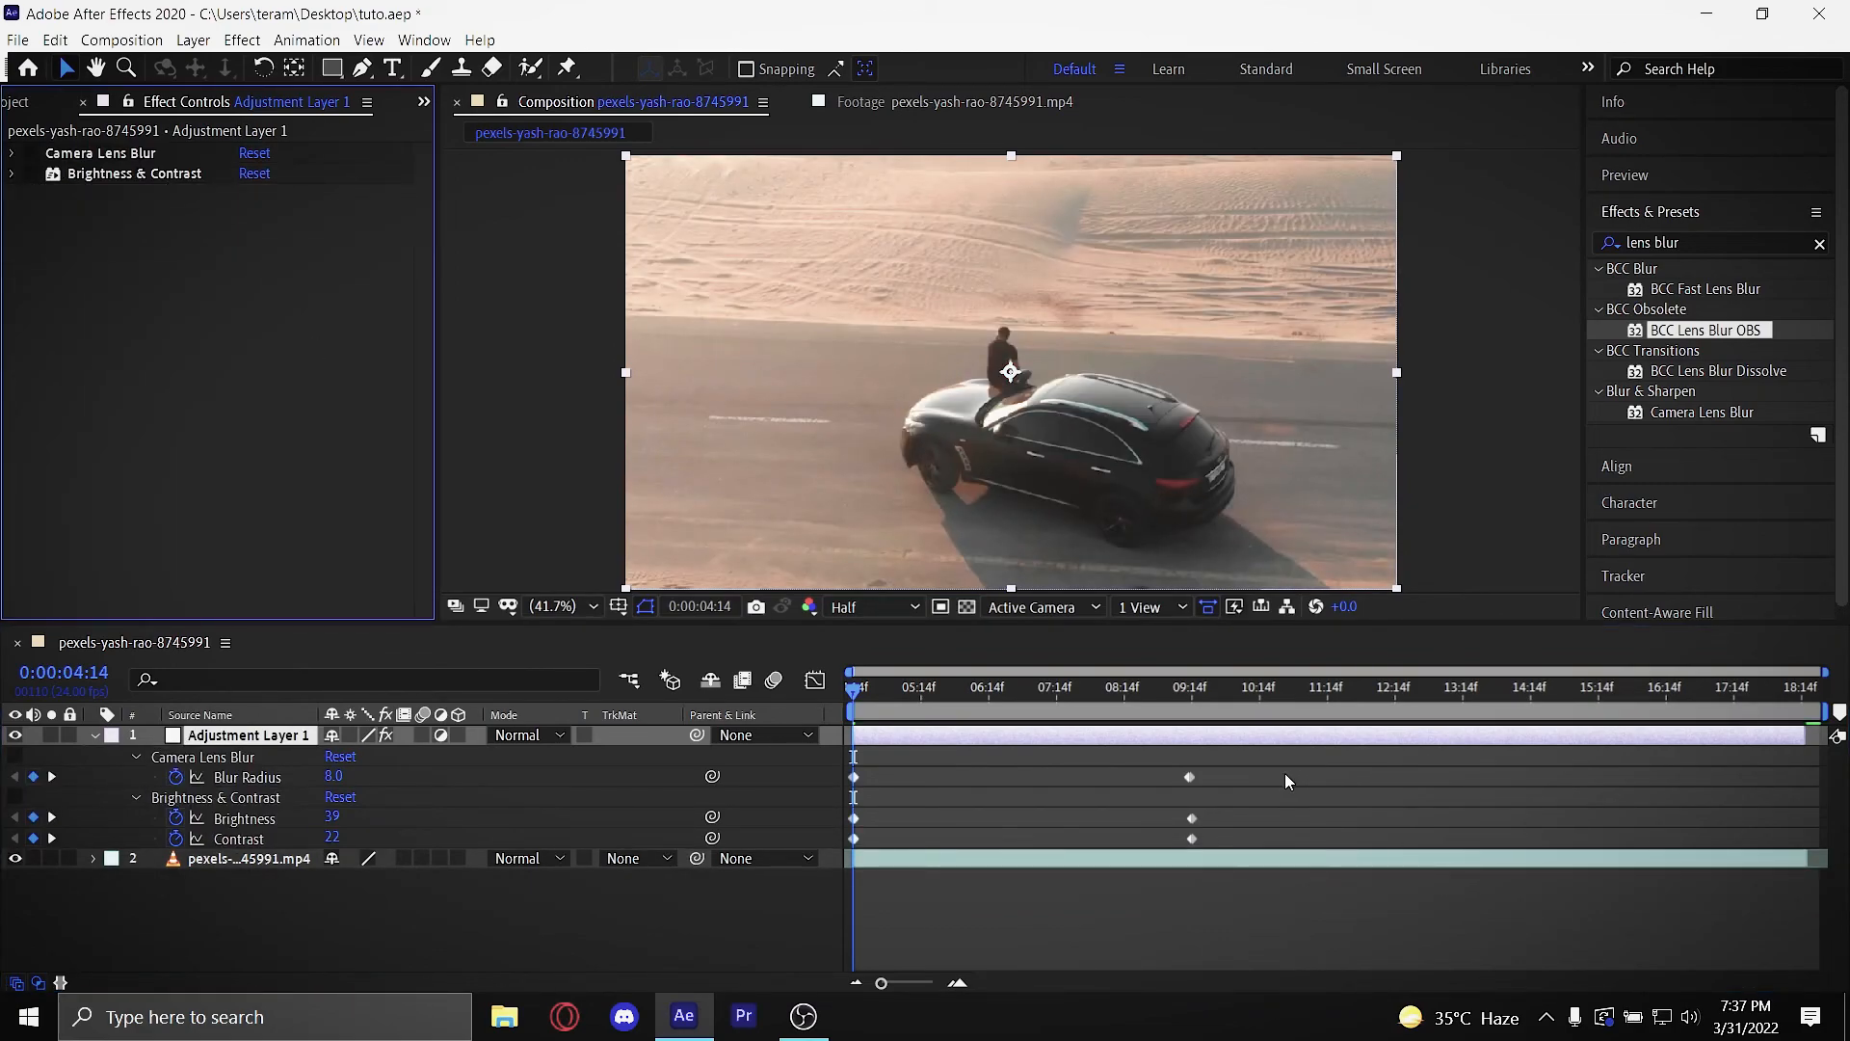
Step: Move the ending Blur Radius keyframe slightly earlier, just before 0:00:09:14
{"action": "left_click_drag", "start_coordinate": [898, 692], "coordinate": [1183, 856]}
{"action": "left_click_drag", "start_coordinate": [848, 697], "coordinate": [868, 733]}
{"action": "left_click", "coordinate": [1190, 777]}
{"action": "left_click", "coordinate": [1246, 796]}
{"action": "left_click", "coordinate": [1190, 774]}
{"action": "left_click_drag", "start_coordinate": [1190, 777], "coordinate": [1185, 777]}
{"action": "left_click", "coordinate": [1108, 797]}
Step: Return to 0:00:04:14, check the adjustment layer's keyframes and play the composition
{"action": "left_click_drag", "start_coordinate": [871, 692], "coordinate": [933, 800]}
{"action": "key", "text": "Home"}
{"action": "left_click_drag", "start_coordinate": [1237, 785], "coordinate": [852, 850]}
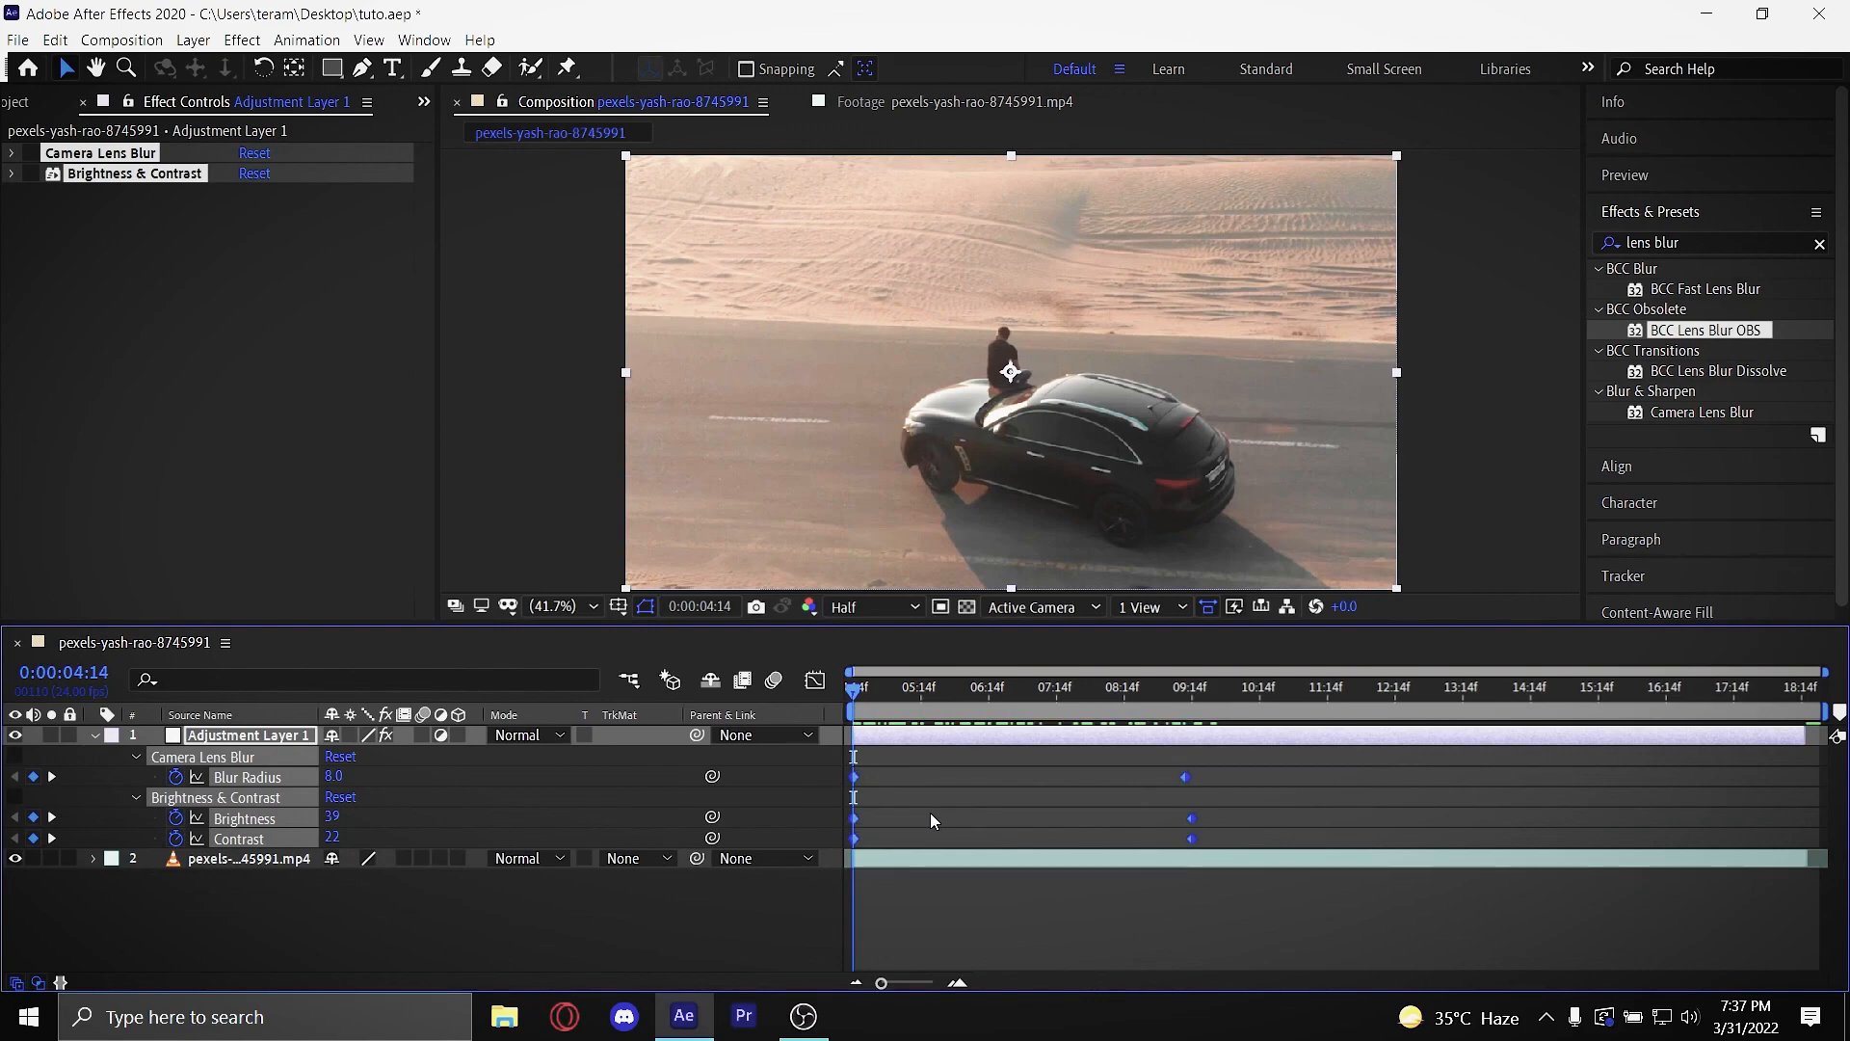
{"action": "left_click", "coordinate": [925, 814]}
{"action": "key", "text": "space"}
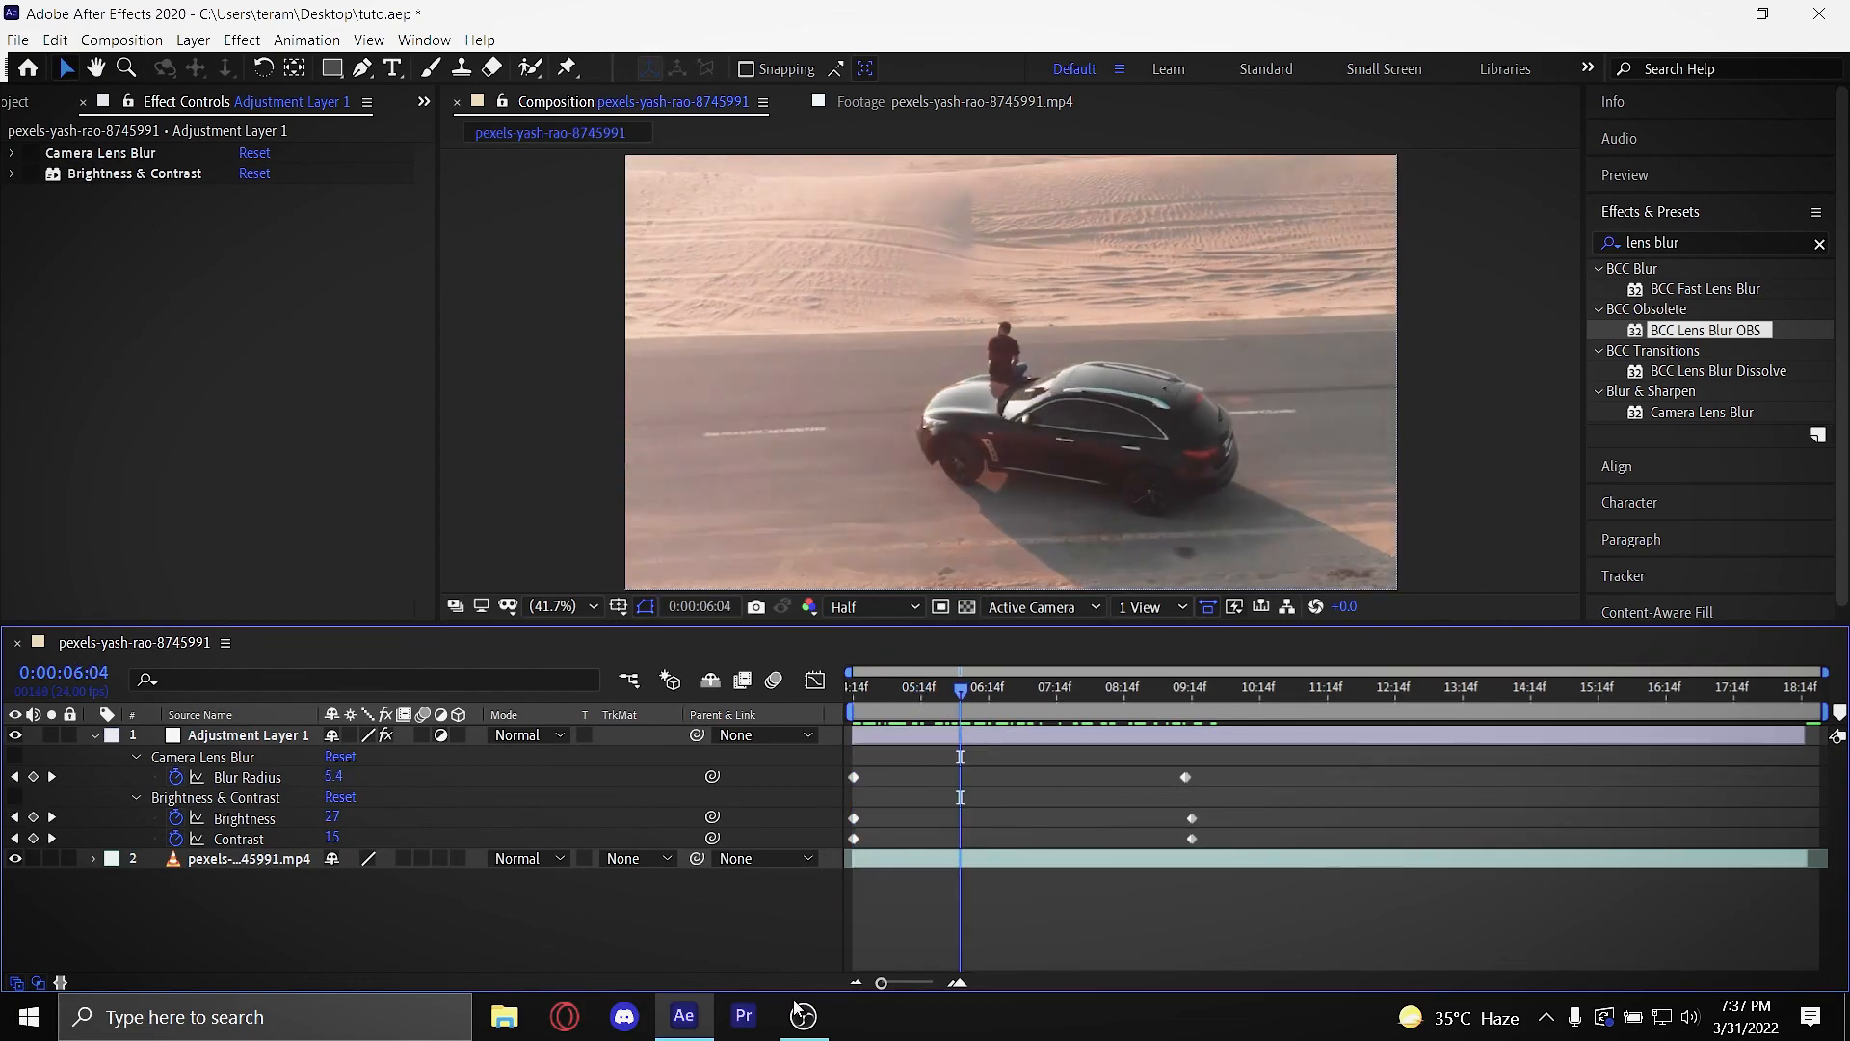